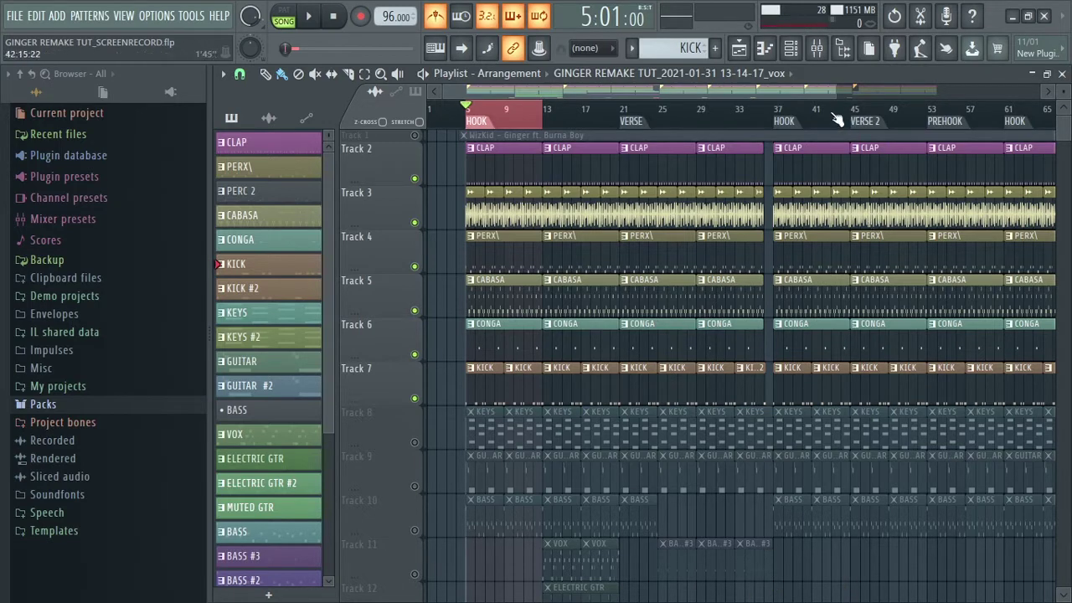
Open the CLAP pattern in the piano roll with all its notes in view and play it back
left_click_drag(836, 93, 773, 84)
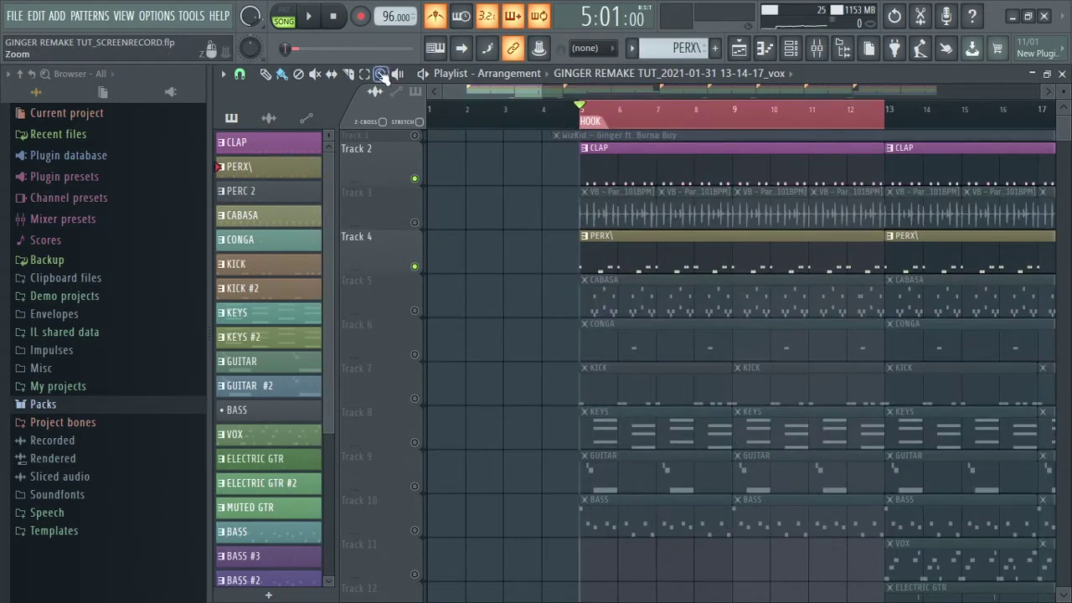
left_click(632, 48)
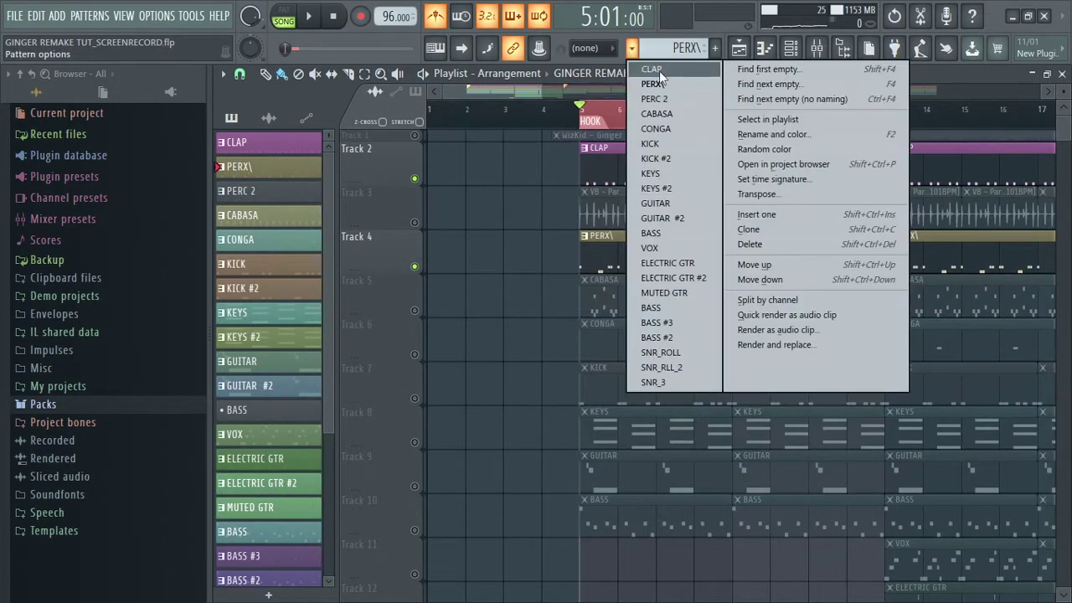
left_click(666, 72)
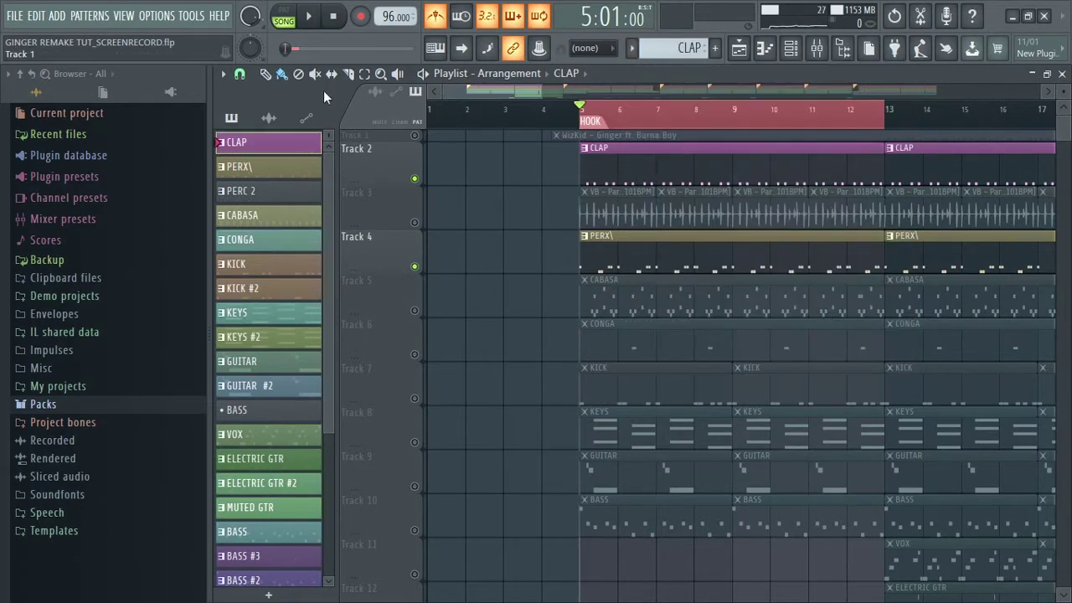
double_click(659, 170)
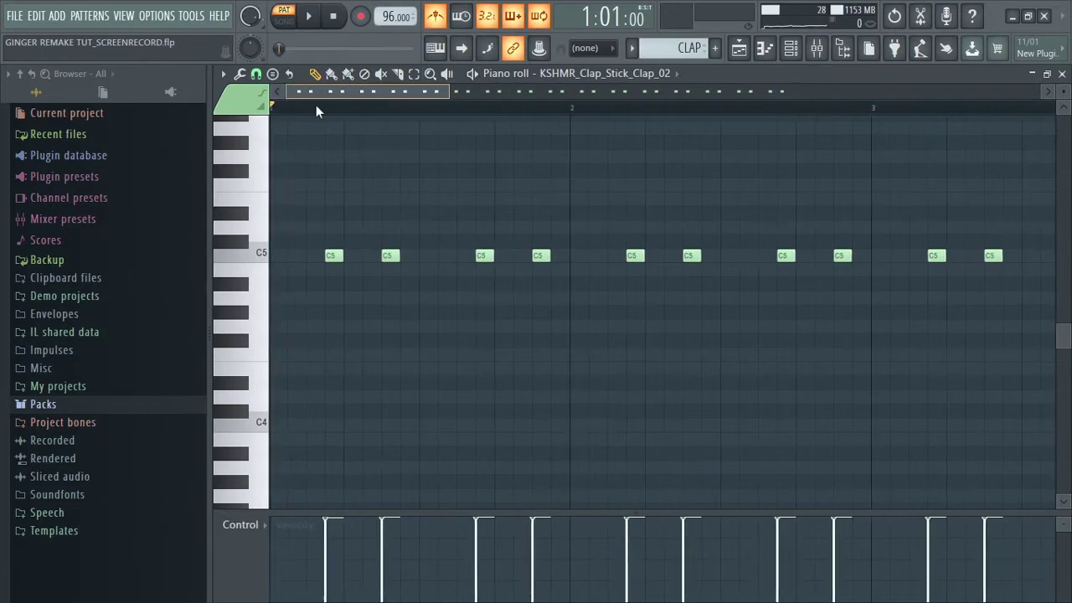
left_click_drag(513, 91, 922, 90)
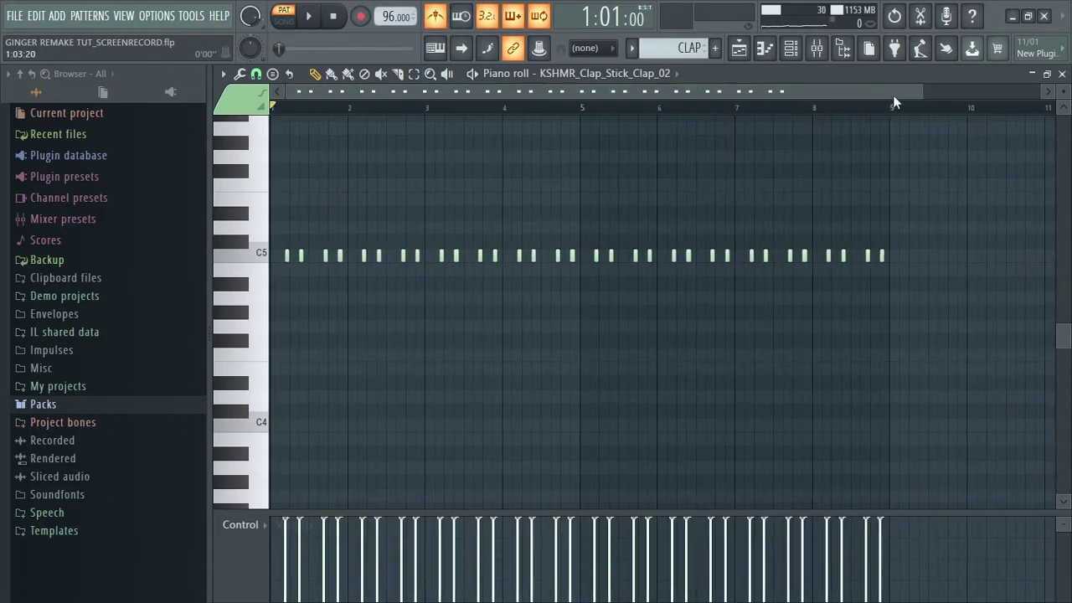
left_click(318, 17)
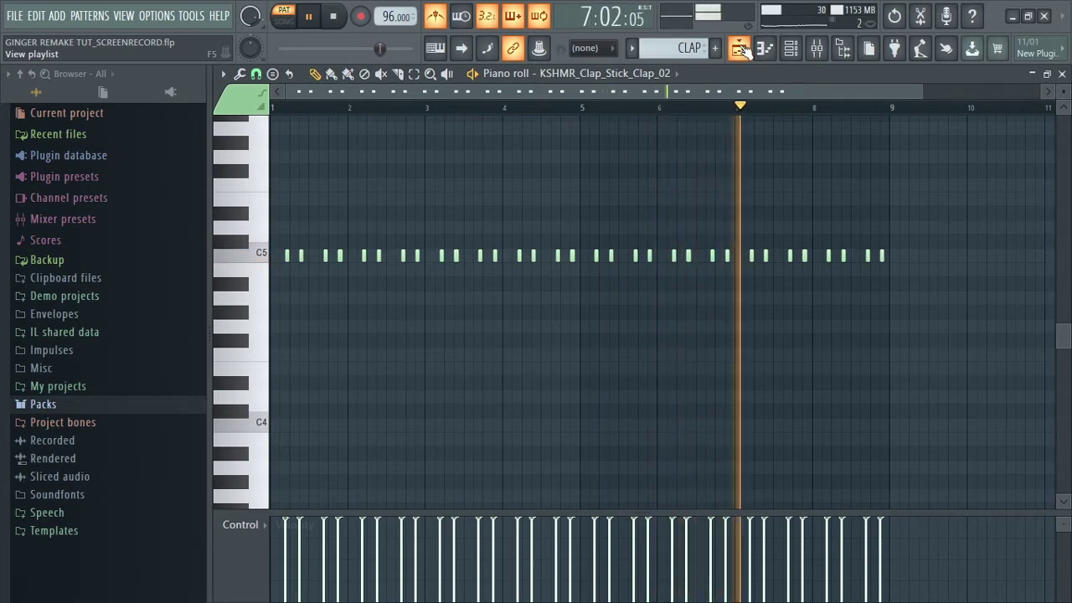
key("space")
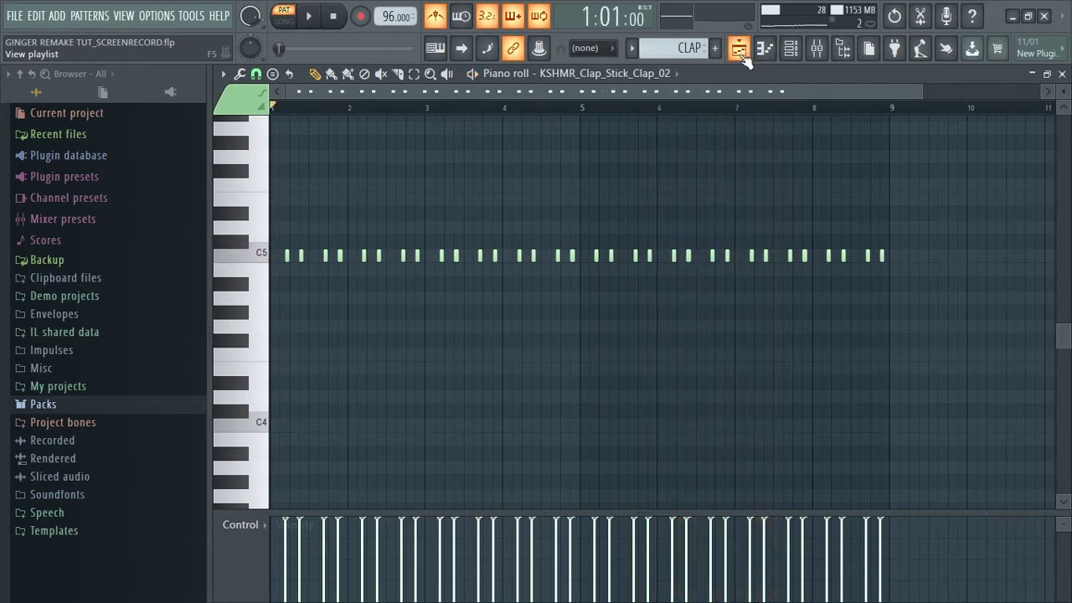
left_click(739, 48)
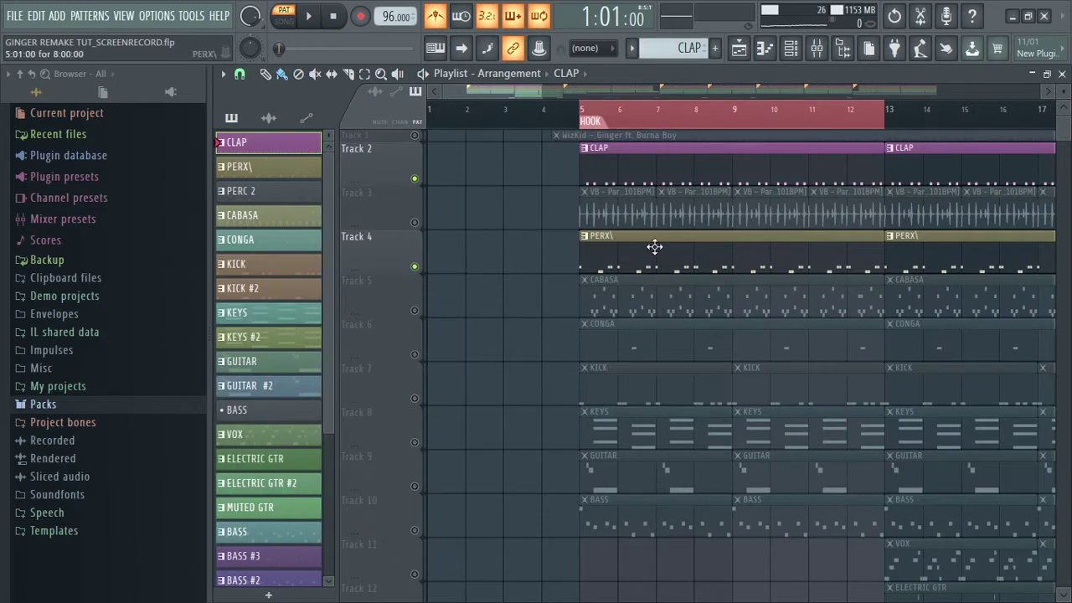
Open the PERX\ pattern in the piano roll and listen to its hand-clap notes
left_click(632, 49)
left_click(649, 81)
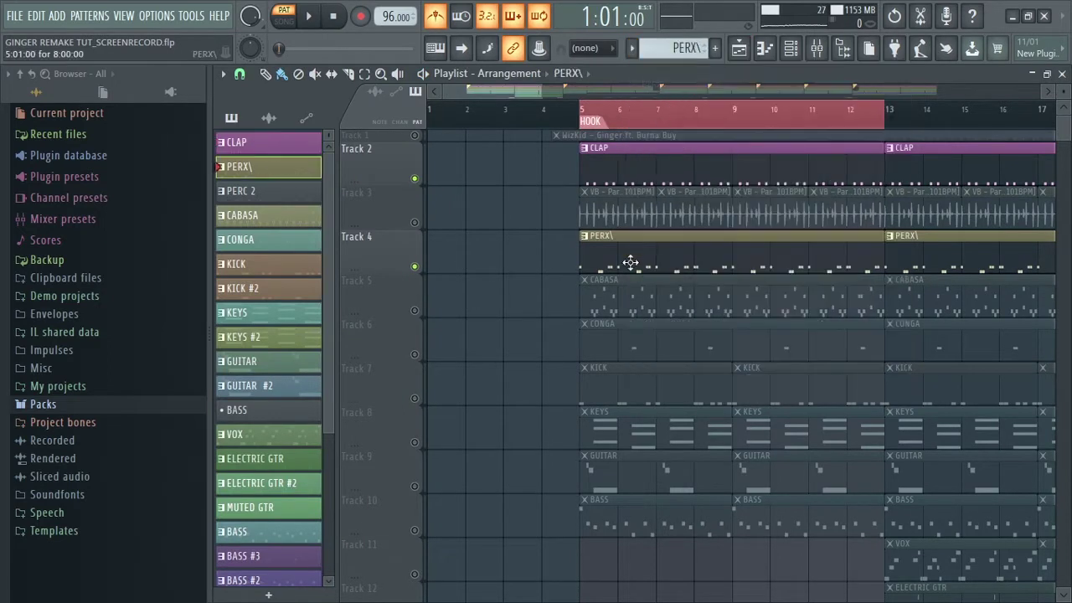
double_click(637, 267)
left_click_drag(604, 91, 392, 95)
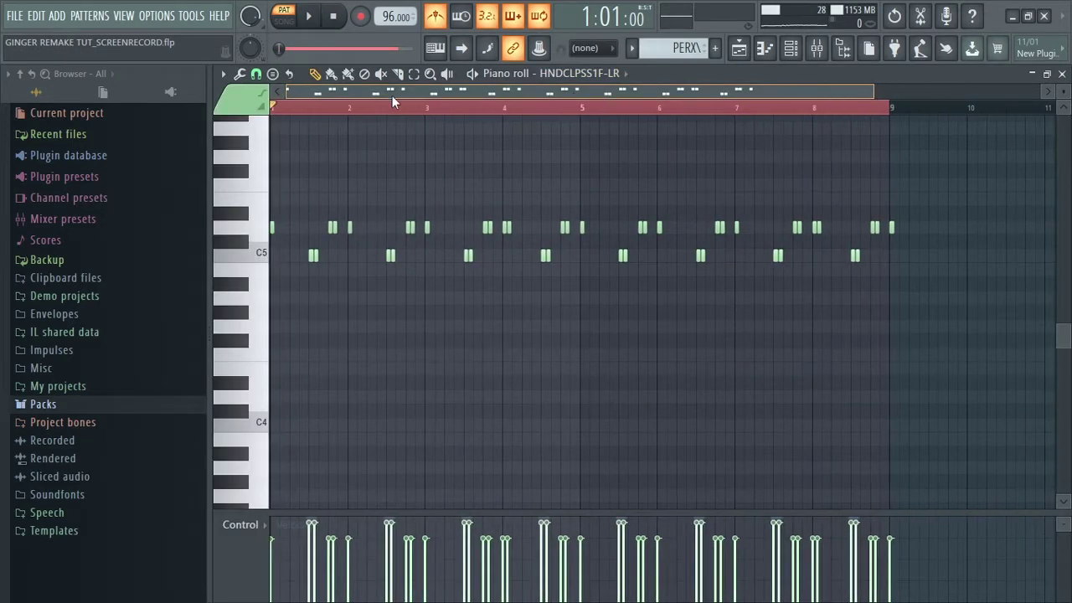
left_click(310, 18)
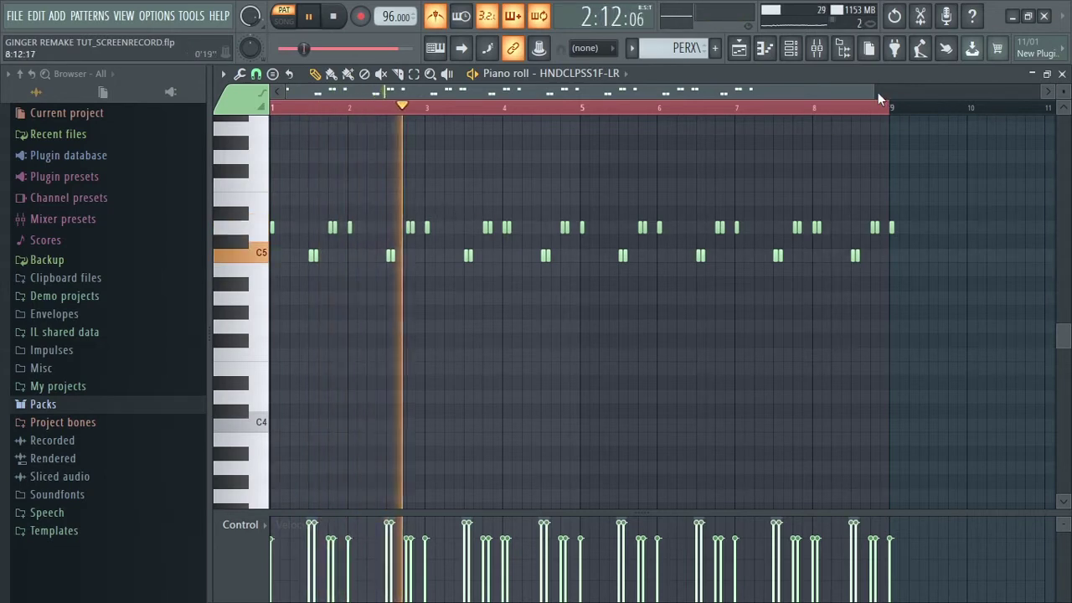
left_click_drag(879, 93, 691, 94)
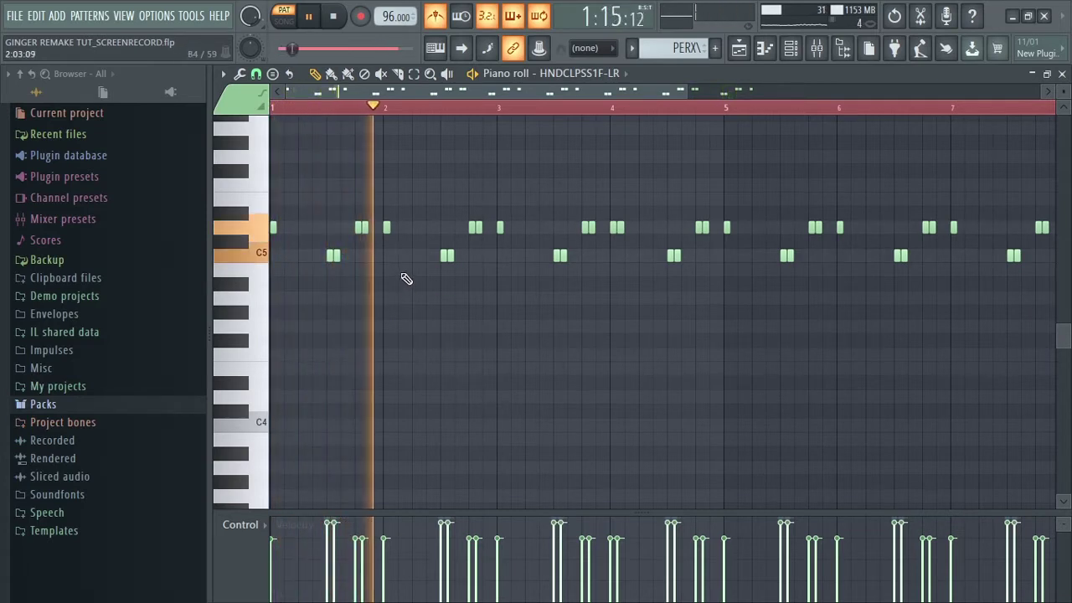
left_click(738, 48)
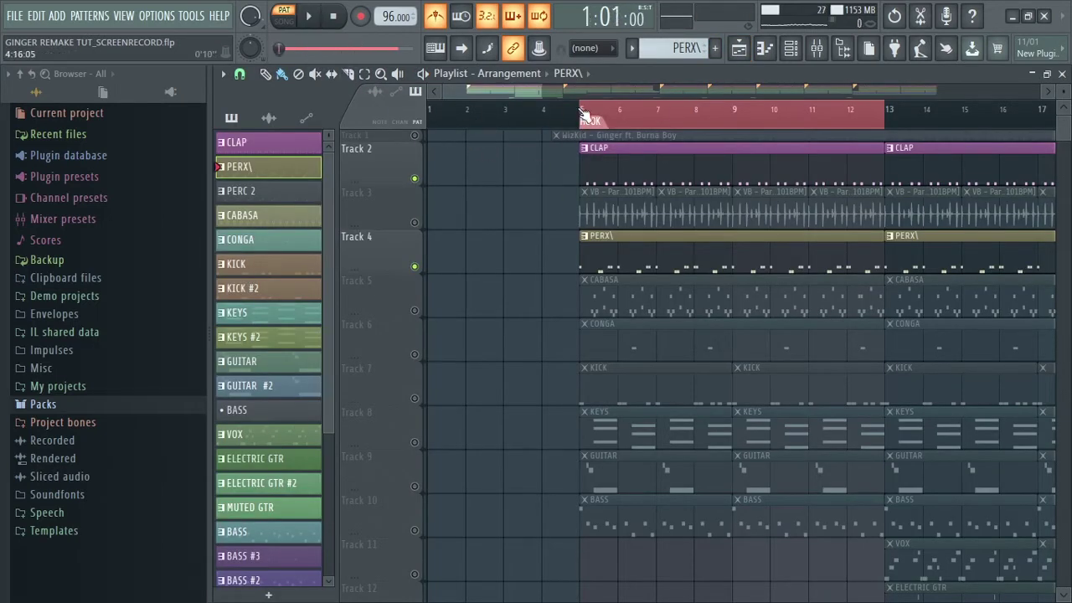
Play the HOOK section of the arrangement in song mode with only the CLAP and PERX\ tracks active
left_click(317, 16)
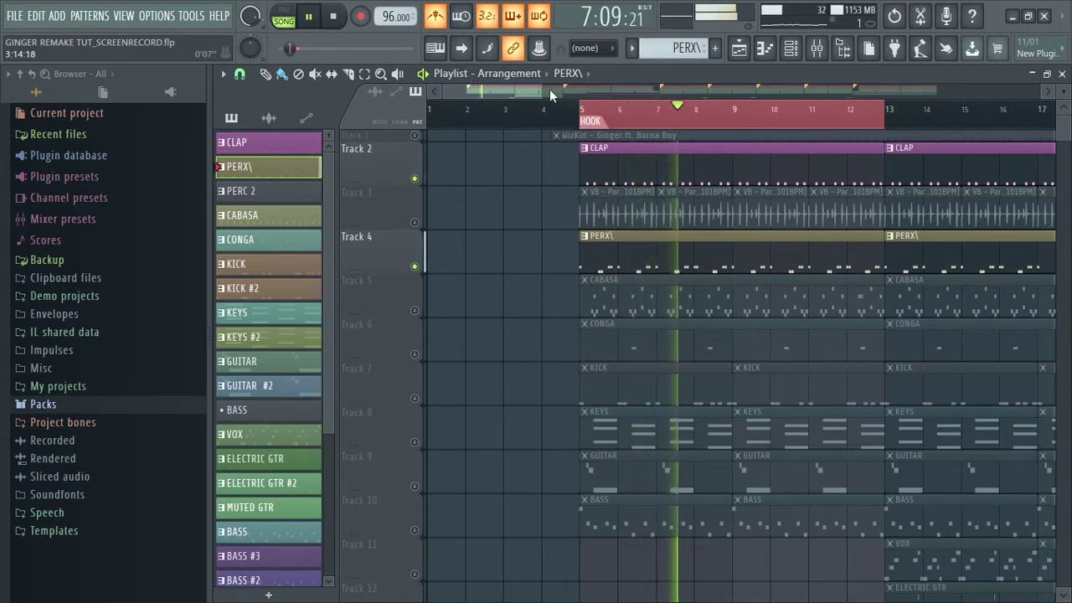
left_click_drag(552, 88, 517, 88)
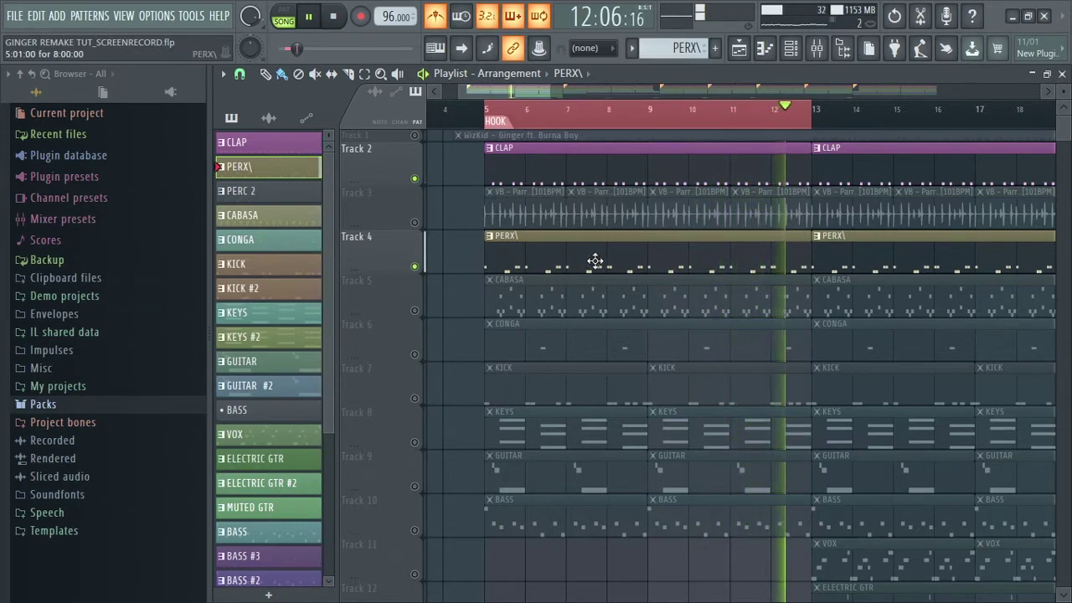
key("space")
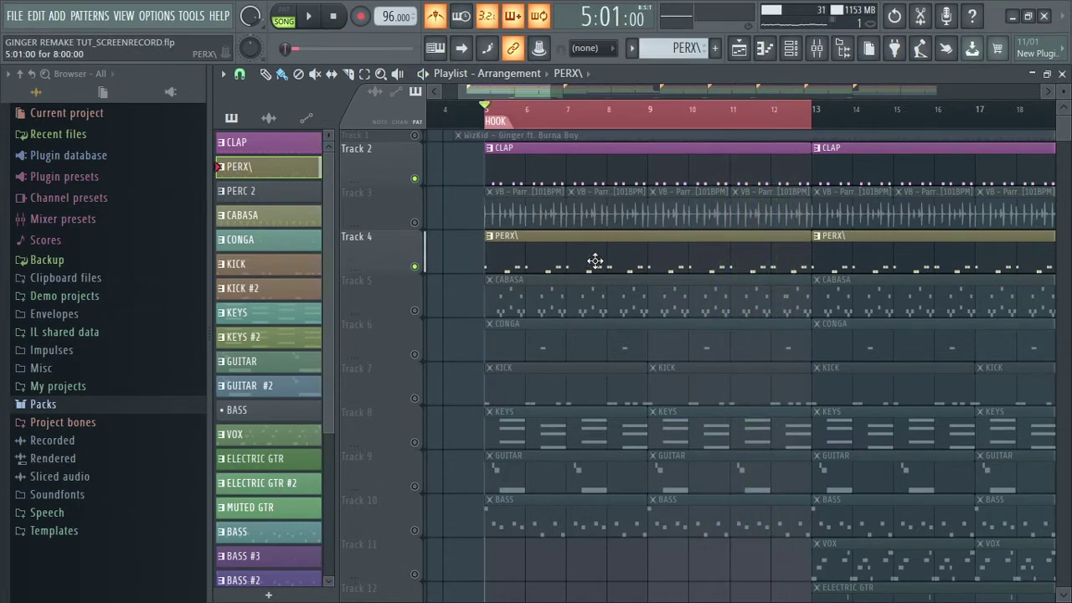
Solo the percussion loop on Track 3 and play it through the HOOK section
left_click(414, 224)
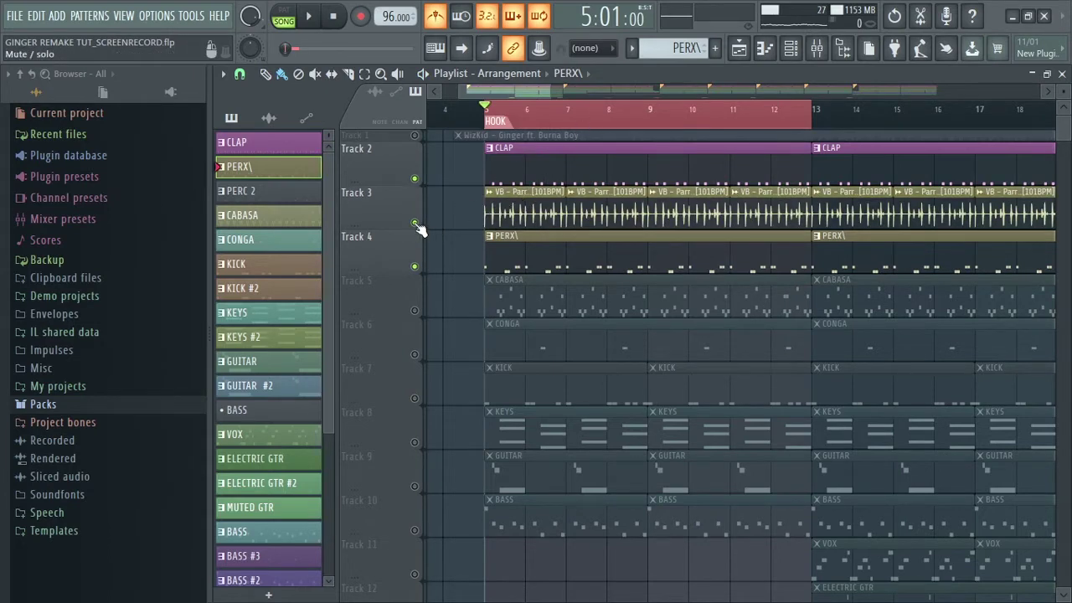
right_click(415, 224)
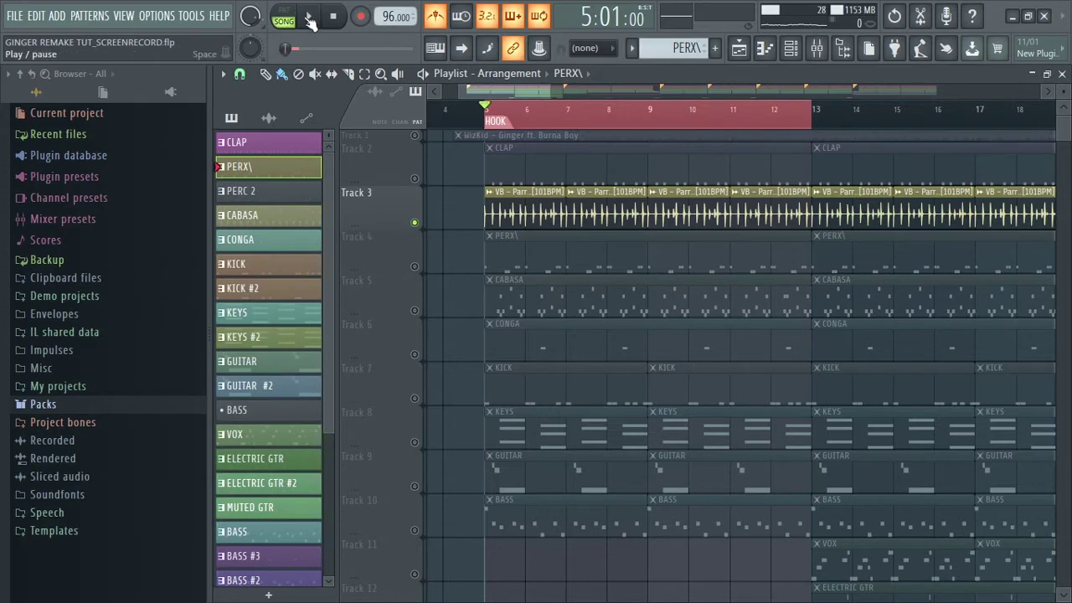
left_click(309, 18)
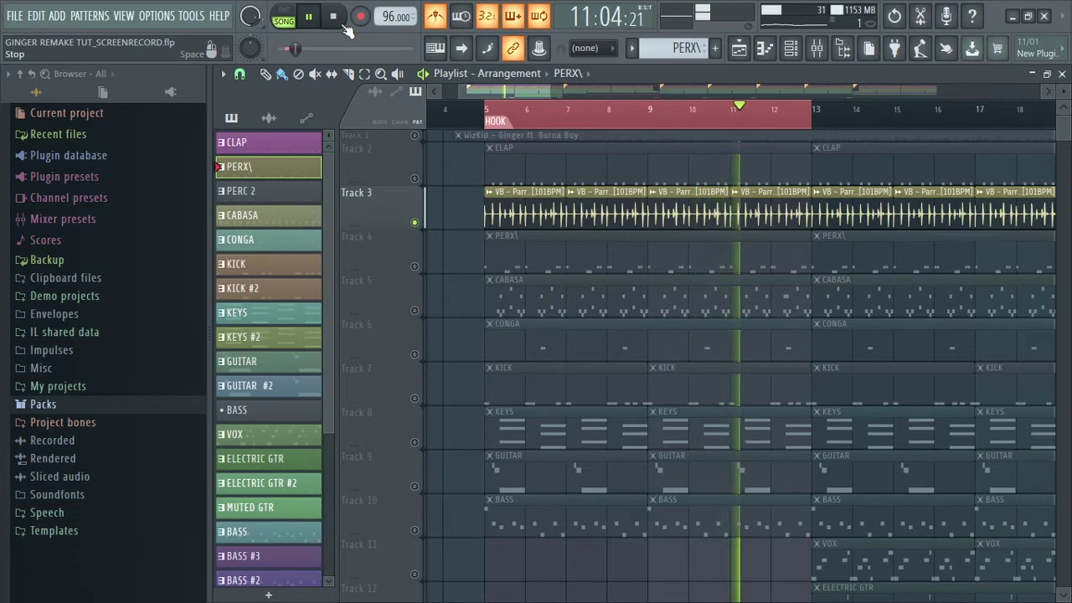
key("space")
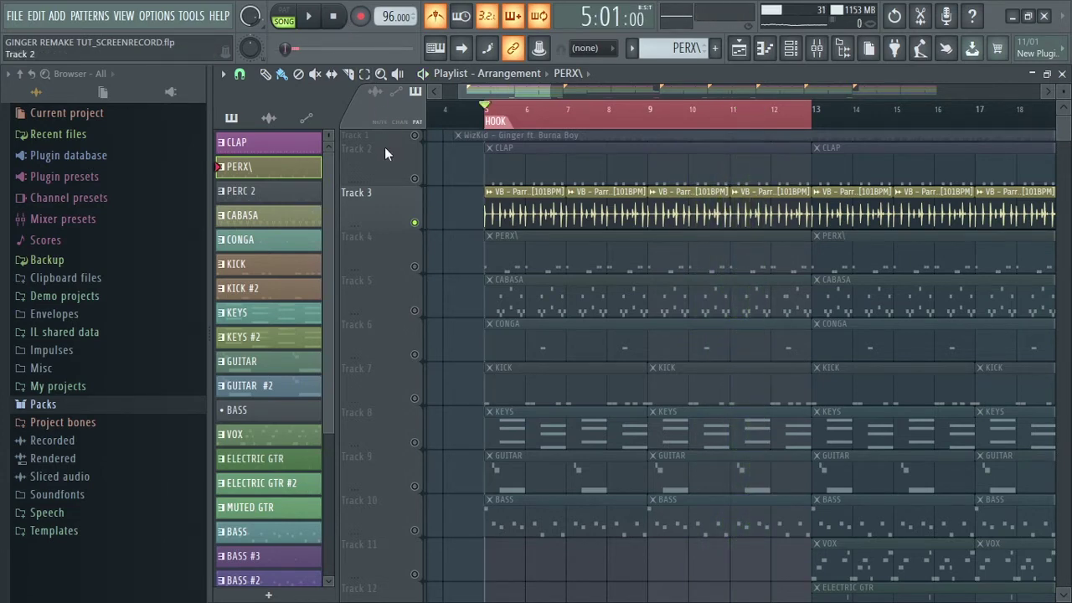
Unmute Tracks 2 and 4 and play the HOOK section with the clap, loop and PERX\ parts together
left_click(415, 179)
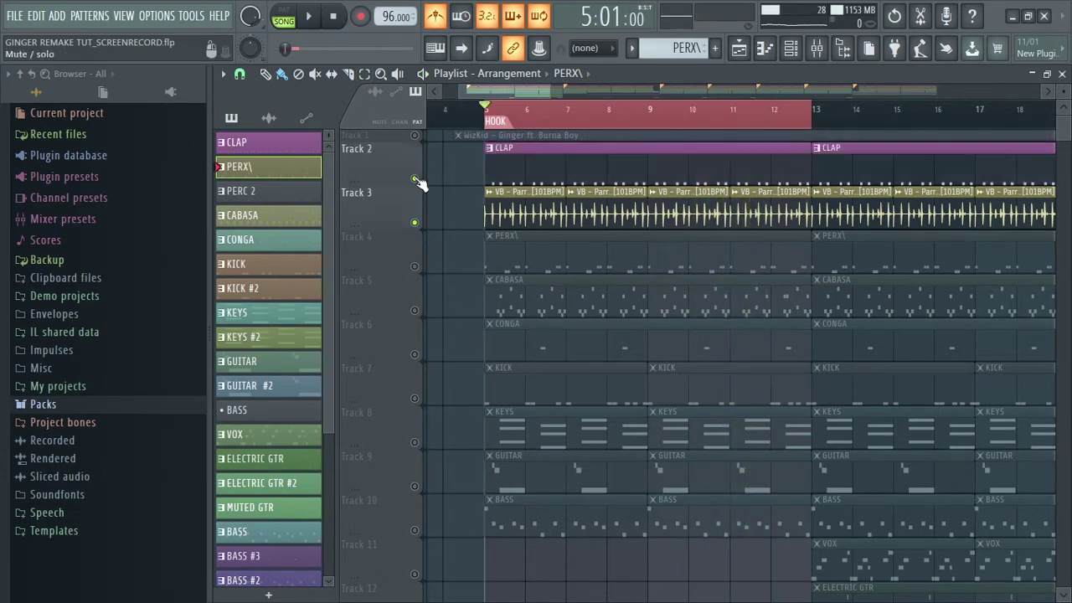
left_click(414, 266)
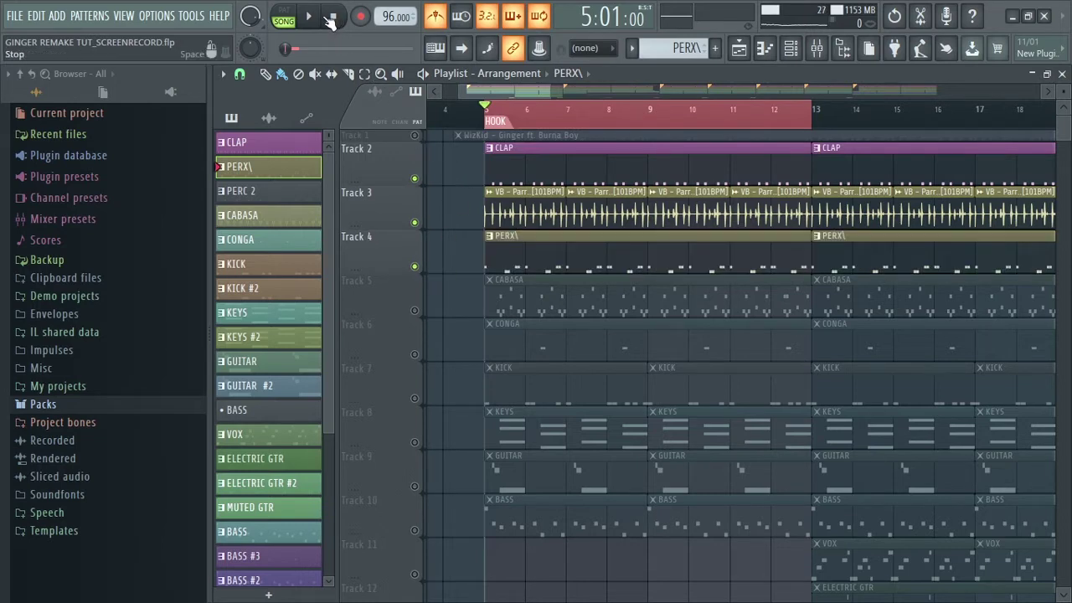
key("space")
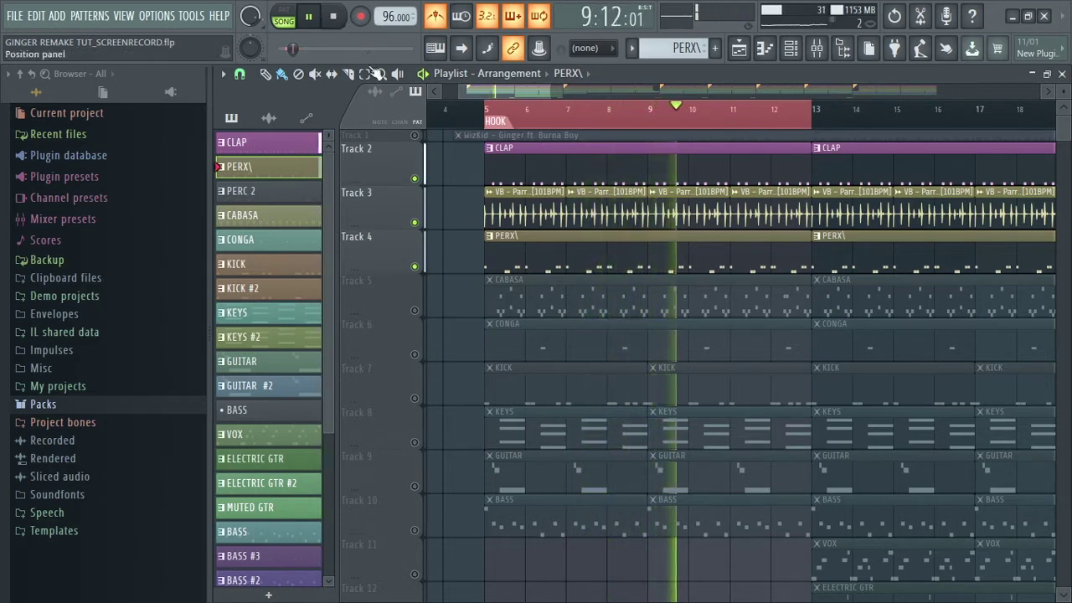
left_click(338, 16)
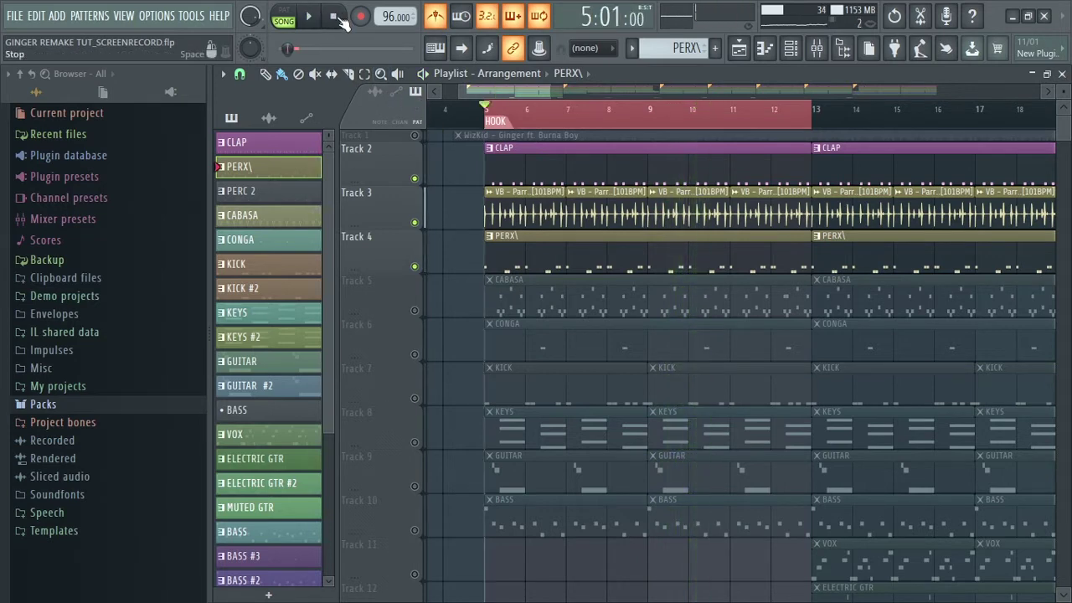
Unmute Track 5 and play the CABASA pattern from the start in the piano roll
left_click(415, 312)
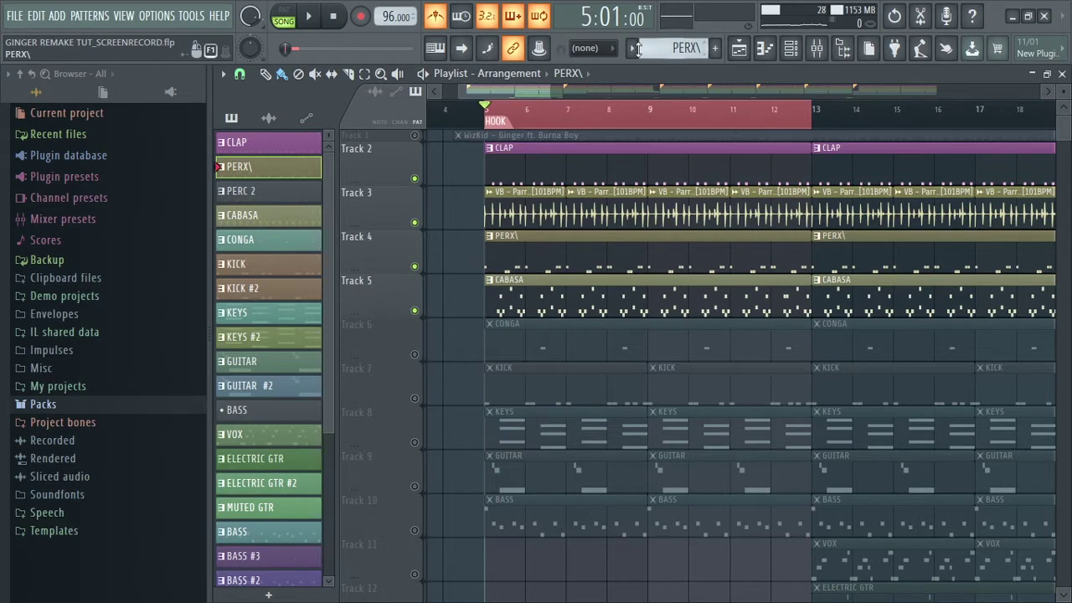
left_click(632, 50)
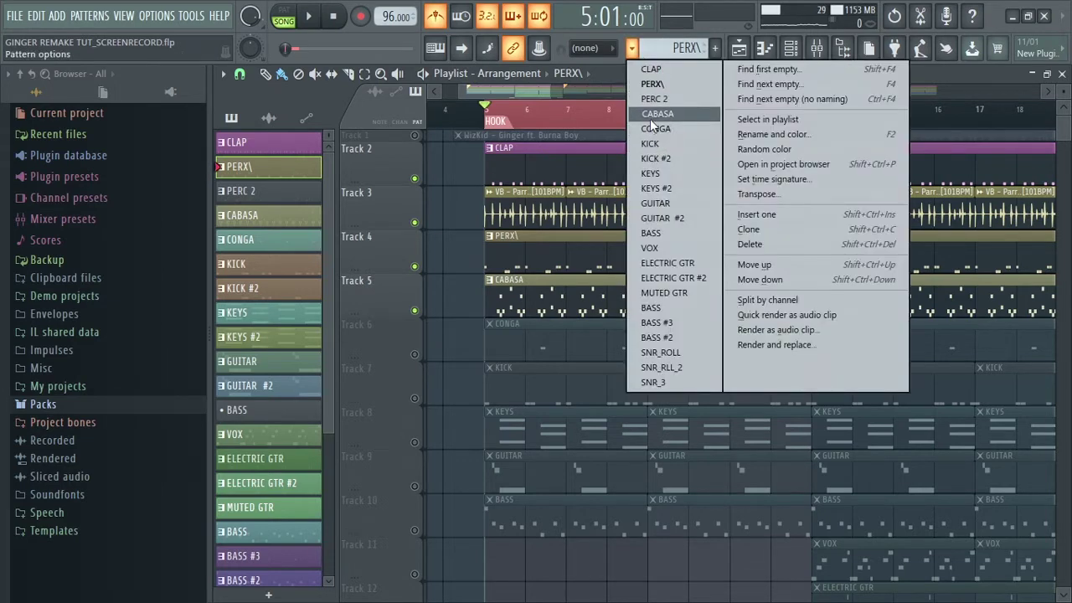
left_click(656, 114)
double_click(574, 297)
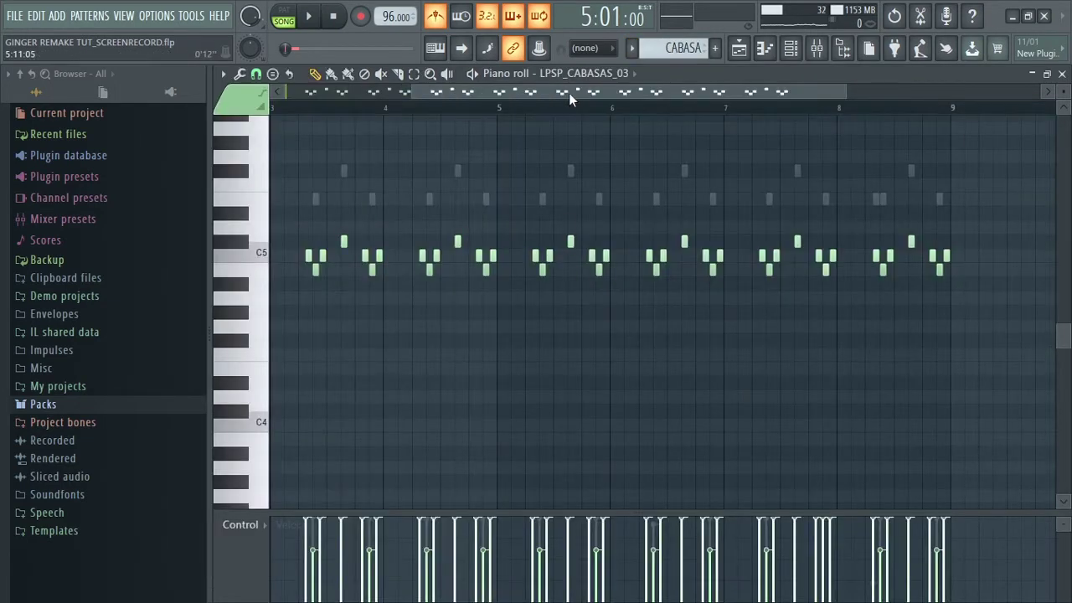
left_click_drag(569, 93, 333, 107)
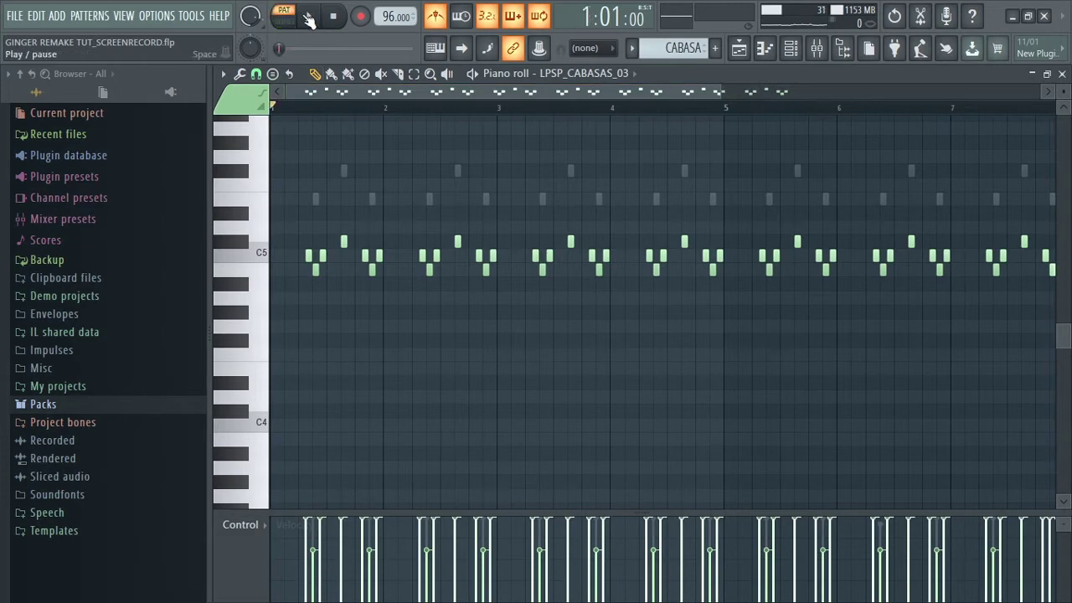
left_click(309, 16)
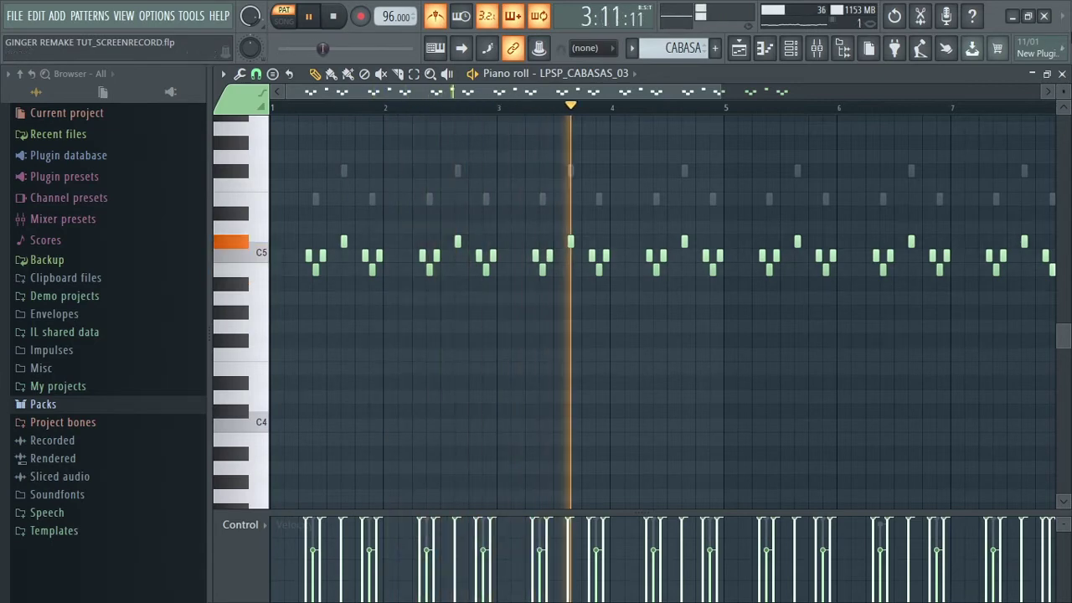
Examine the sampler settings and waveforms of the SHAKER 6A and LPSP_CABASAS_03 channels in the channel rack
left_click(792, 50)
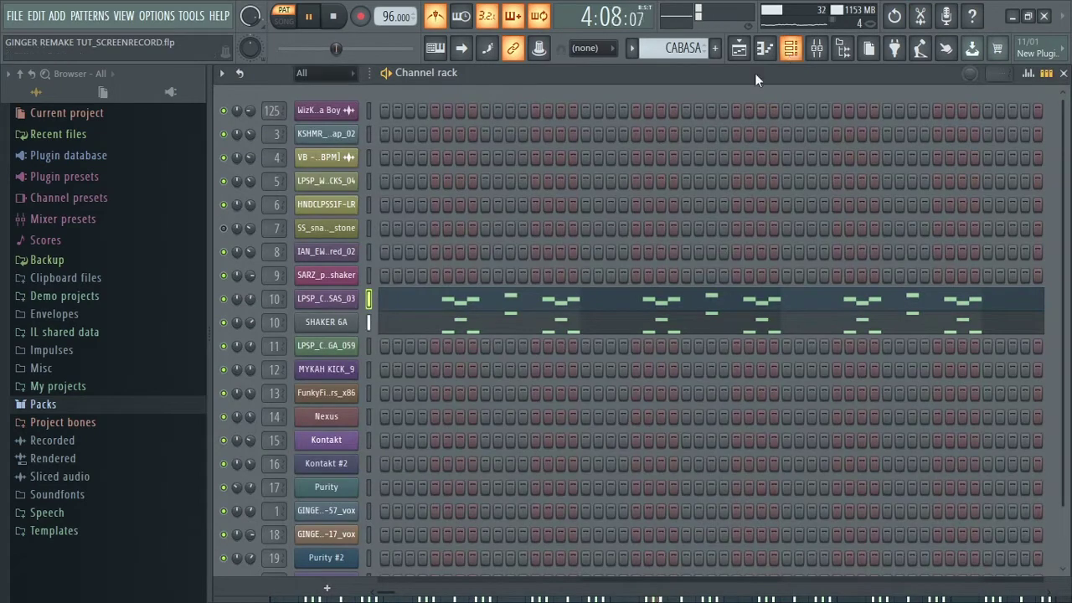
left_click(345, 323)
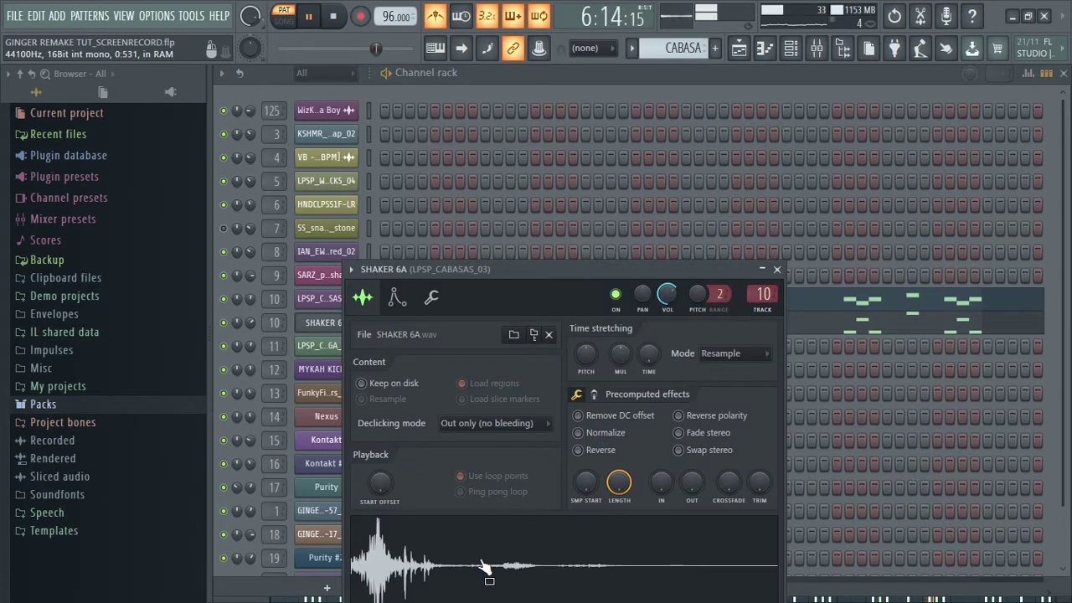
left_click(778, 270)
key("space")
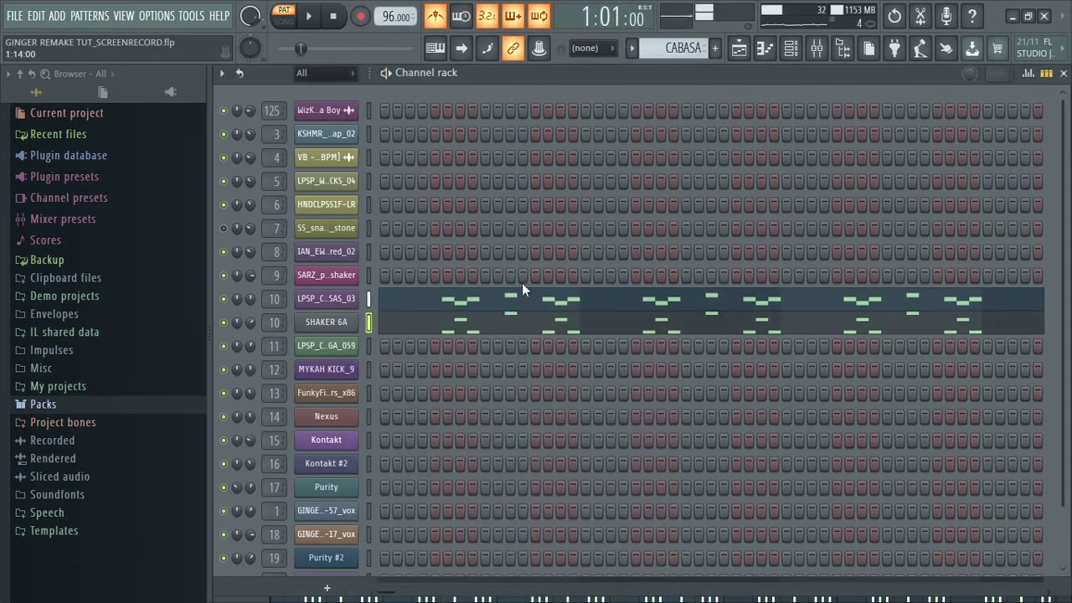
left_click(340, 300)
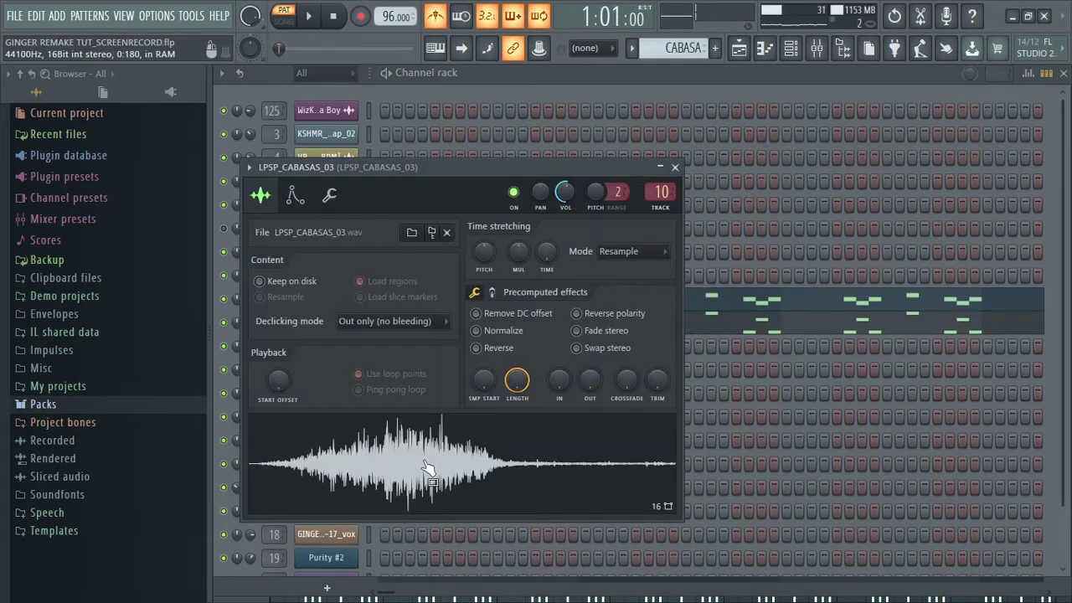
left_click(675, 167)
left_click(342, 324)
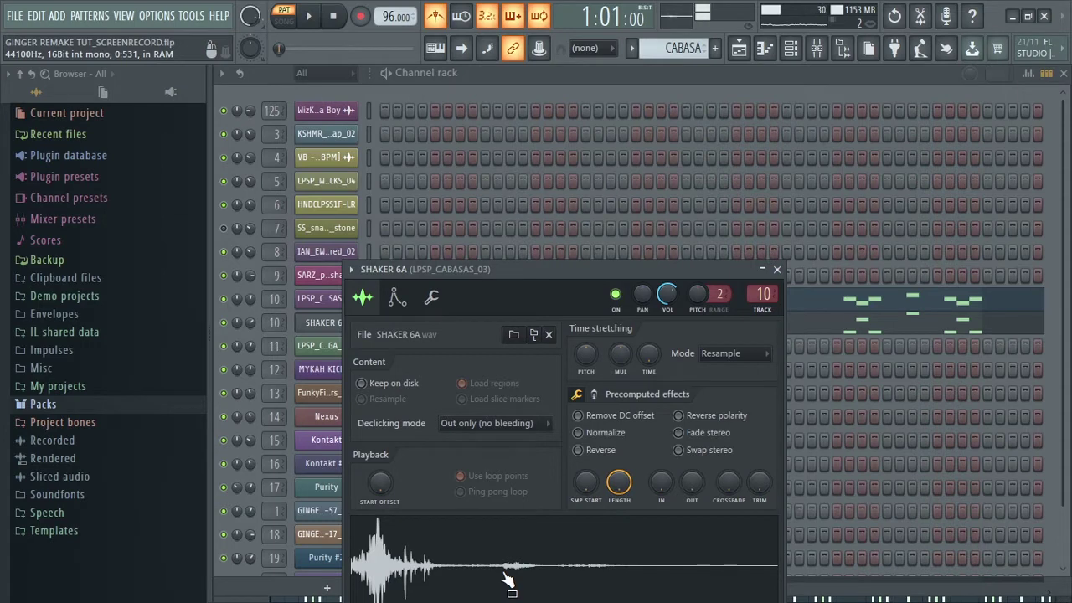
left_click(778, 269)
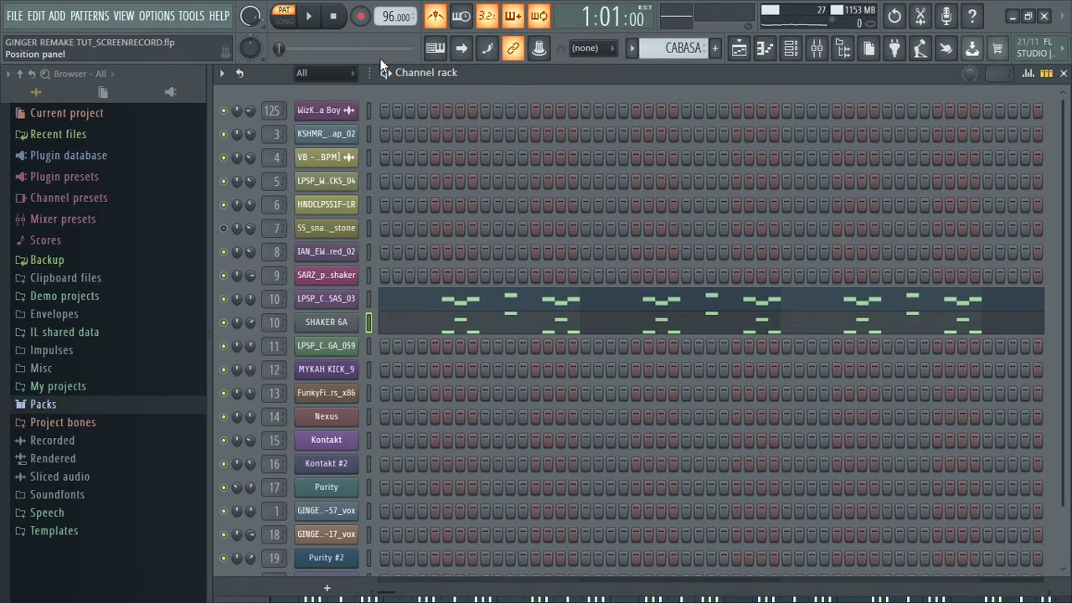
Play the CABASA pattern while viewing the LPSP_CABASAS_03 mixer track and the SHAKER 6A notes in the piano roll
left_click(317, 18)
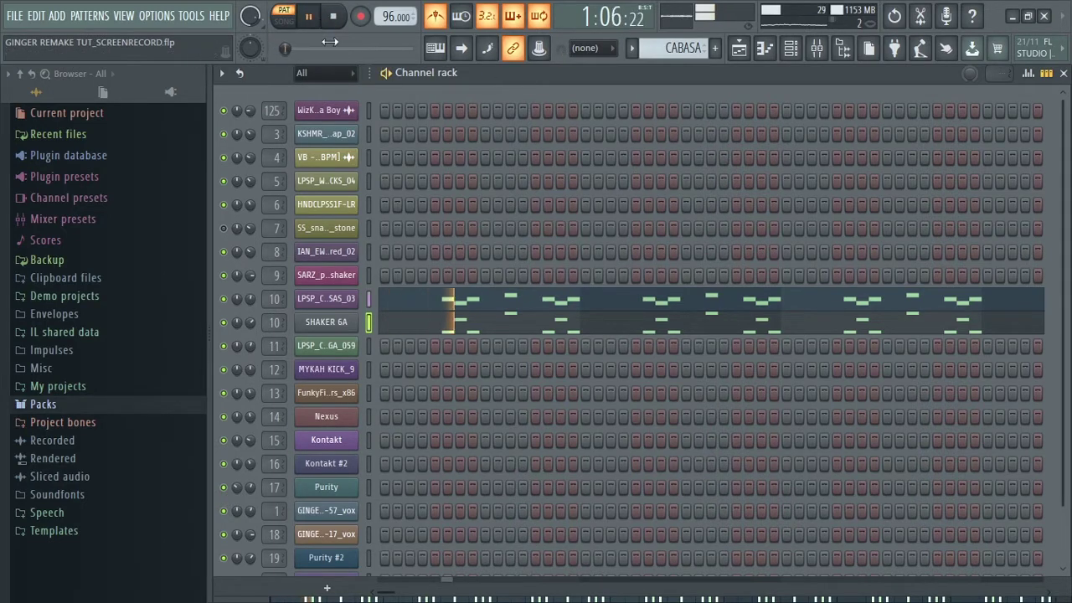
left_click(817, 49)
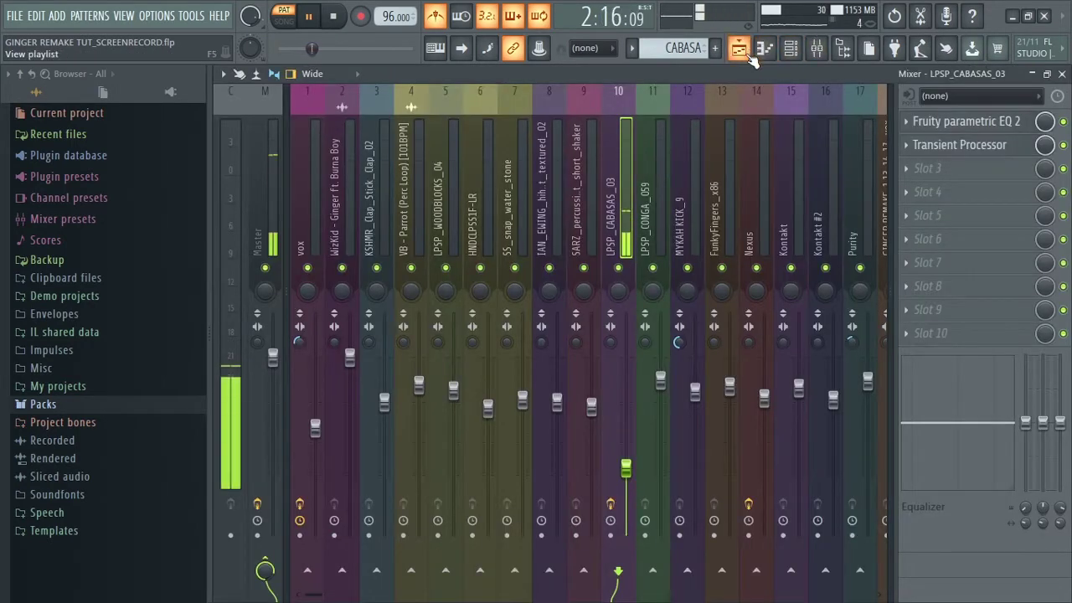
left_click(791, 50)
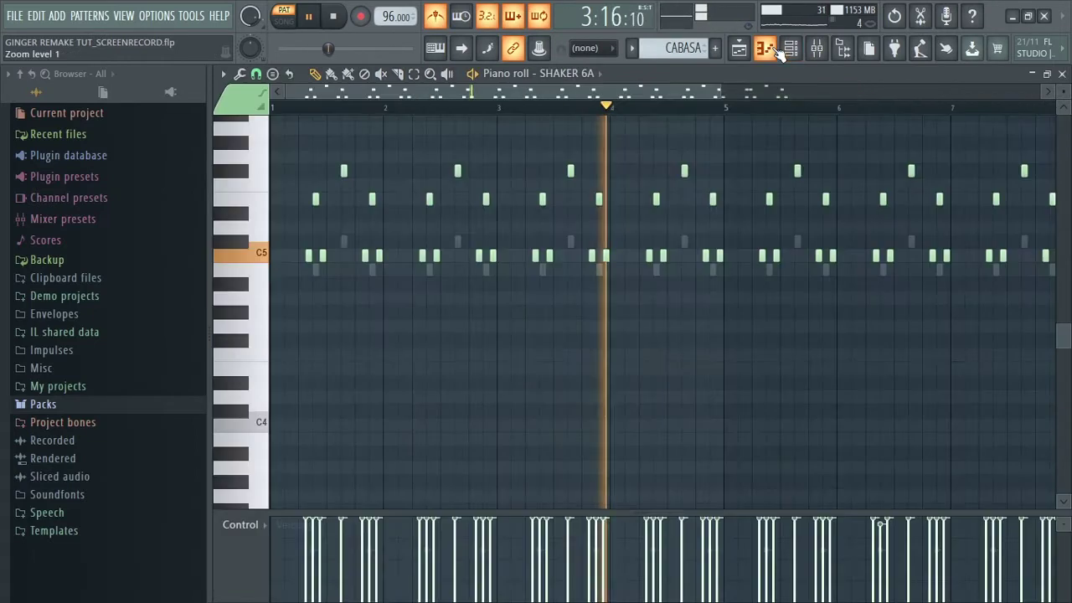
left_click(765, 48)
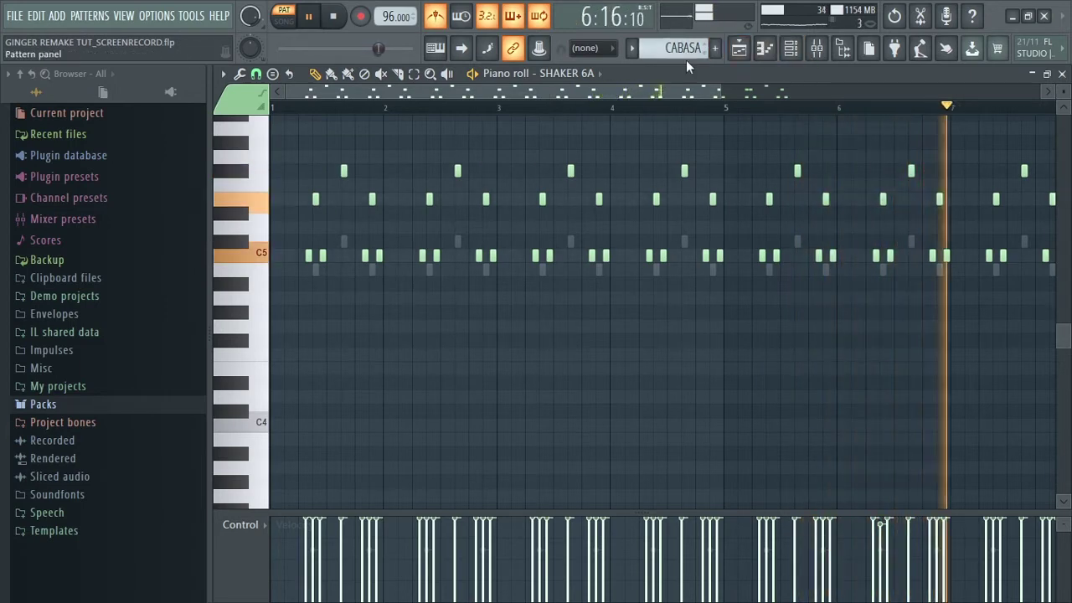
key("space")
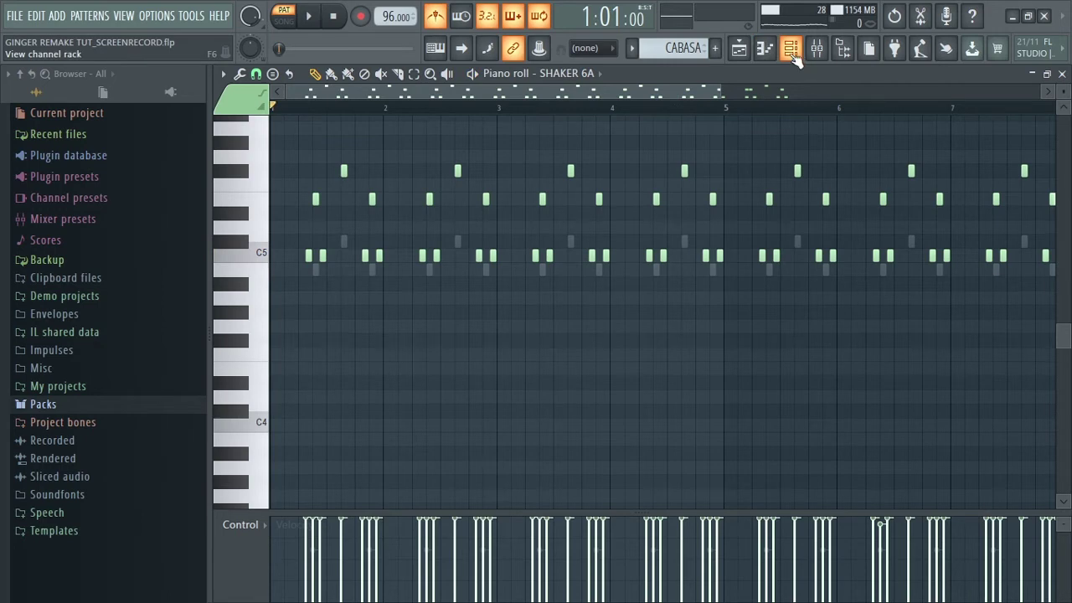
Open the LPSP_CABASAS_03 channel in the piano roll and play the CABASA pattern with about the first three bars in view
left_click(765, 48)
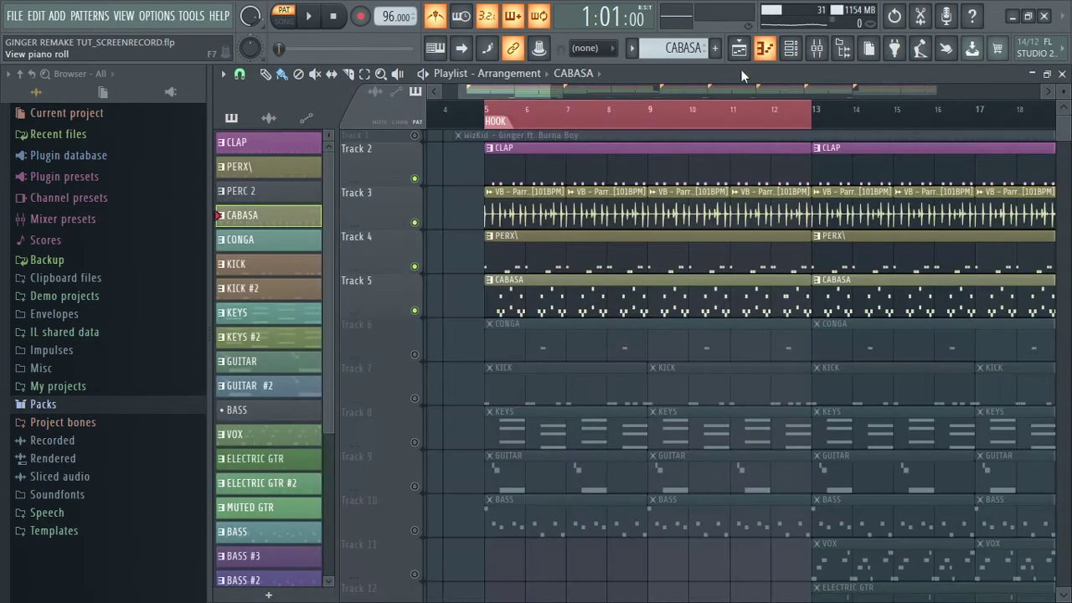
left_click(794, 49)
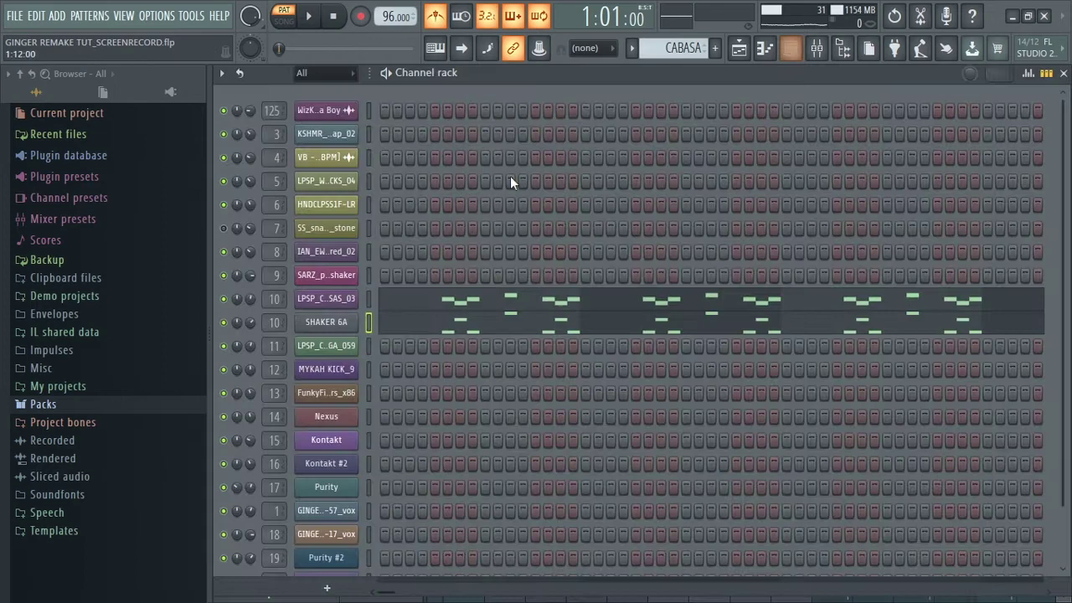
right_click(340, 300)
left_click(407, 300)
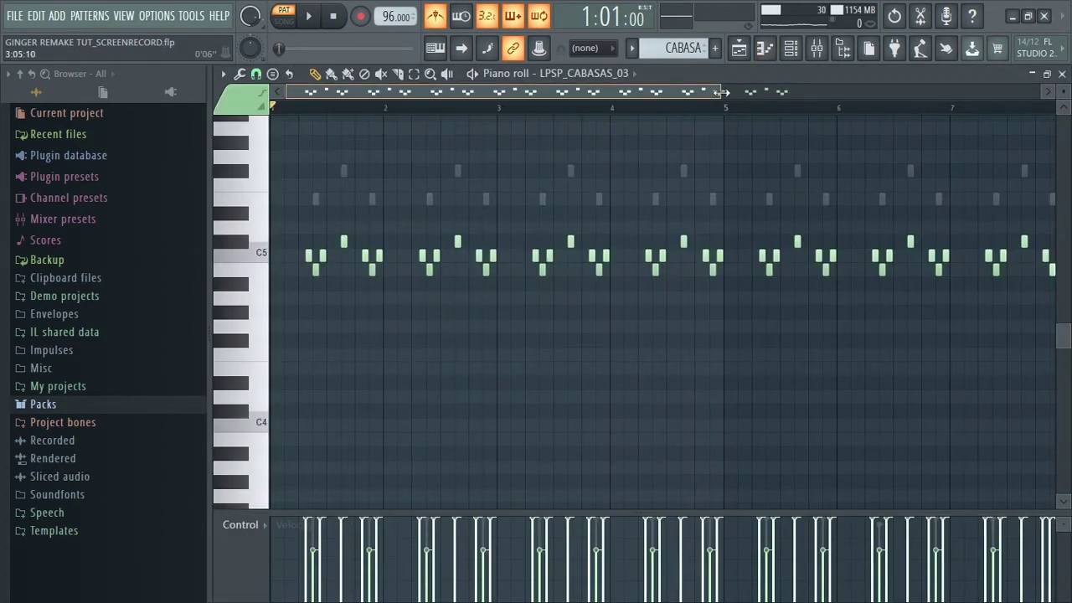
left_click_drag(724, 91, 555, 101)
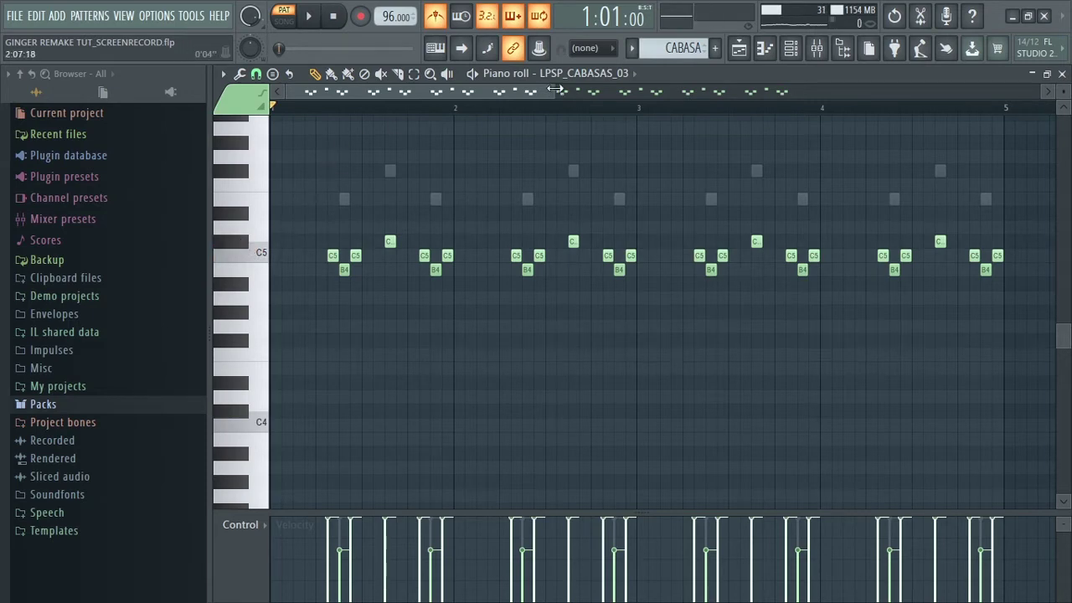
left_click_drag(556, 90, 484, 92)
key("space")
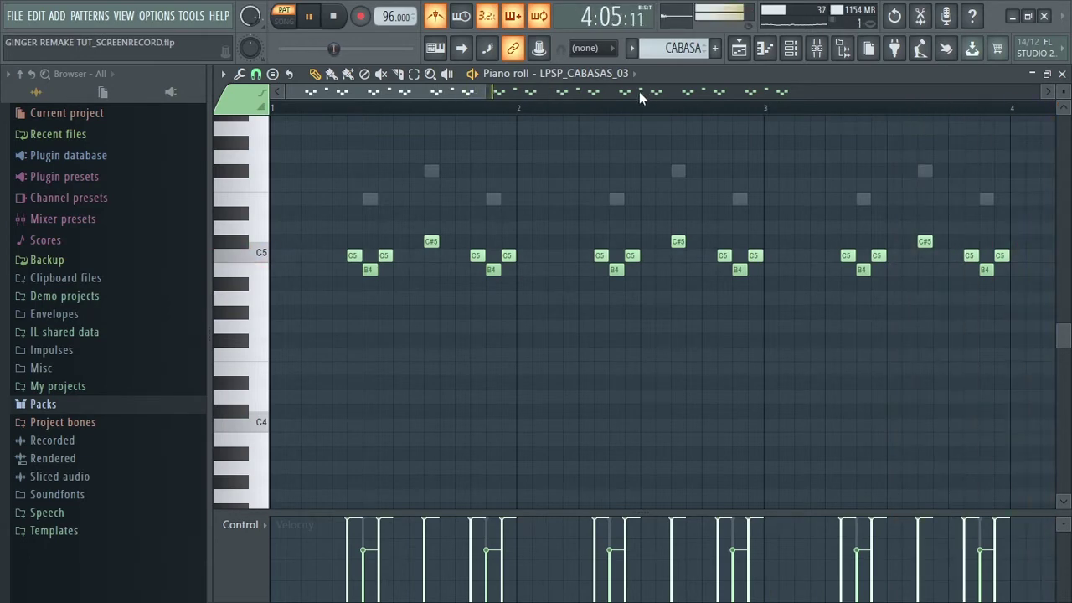
key("space")
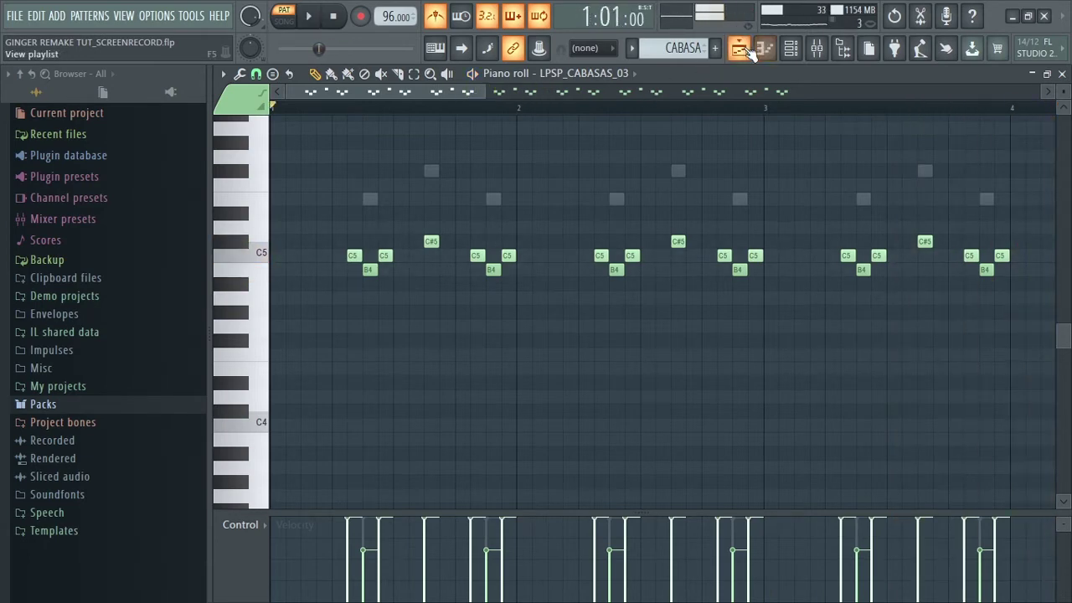
Return to the playlist and play the HOOK section from bar 5 in song mode with Tracks 2 to 5
left_click(748, 50)
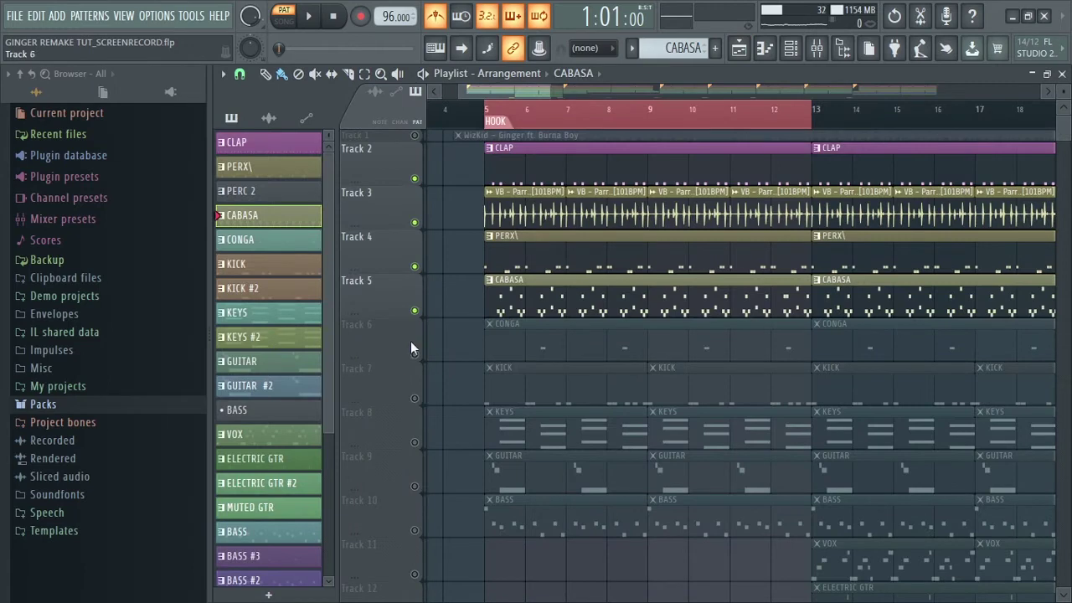
left_click(486, 116)
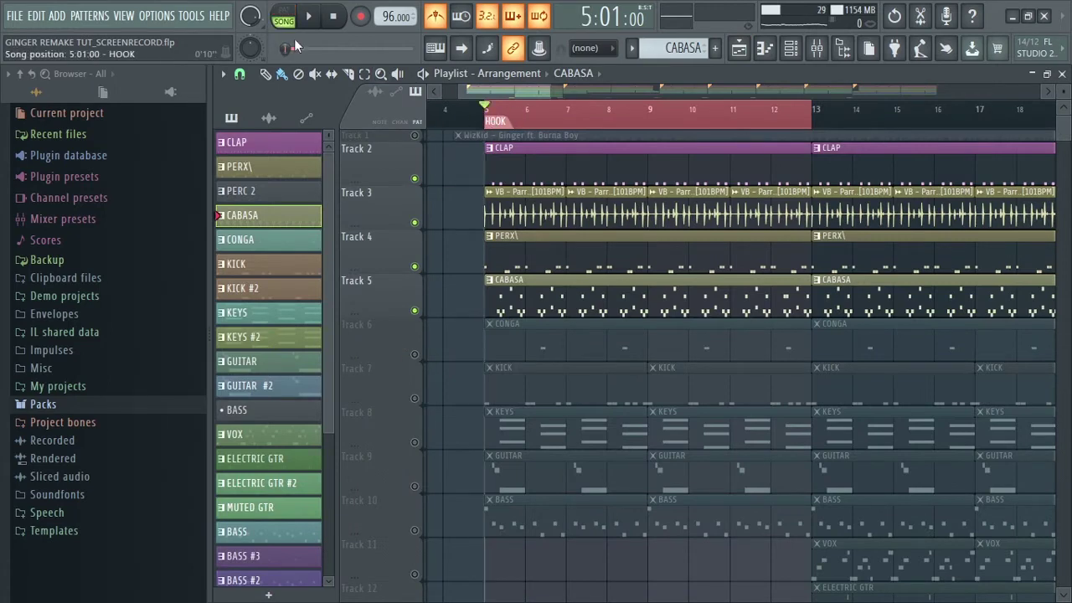
left_click(309, 16)
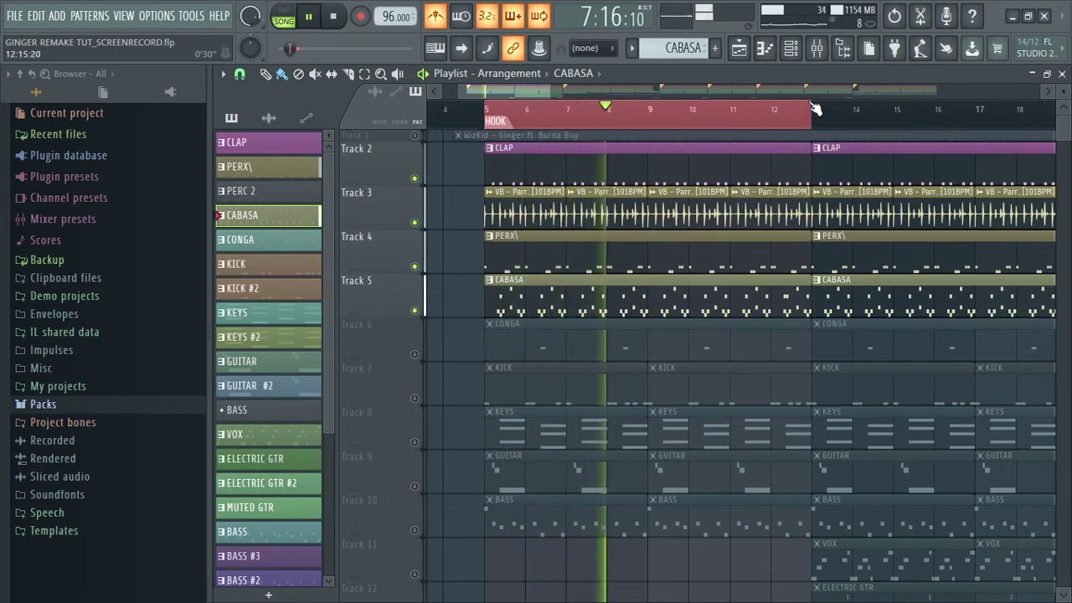
Shorten the playlist's loop selection to run from bar 5 to bar 9, stop playback and deselect the clips
double_click(802, 111)
left_click_drag(803, 111, 645, 114)
right_click(671, 116)
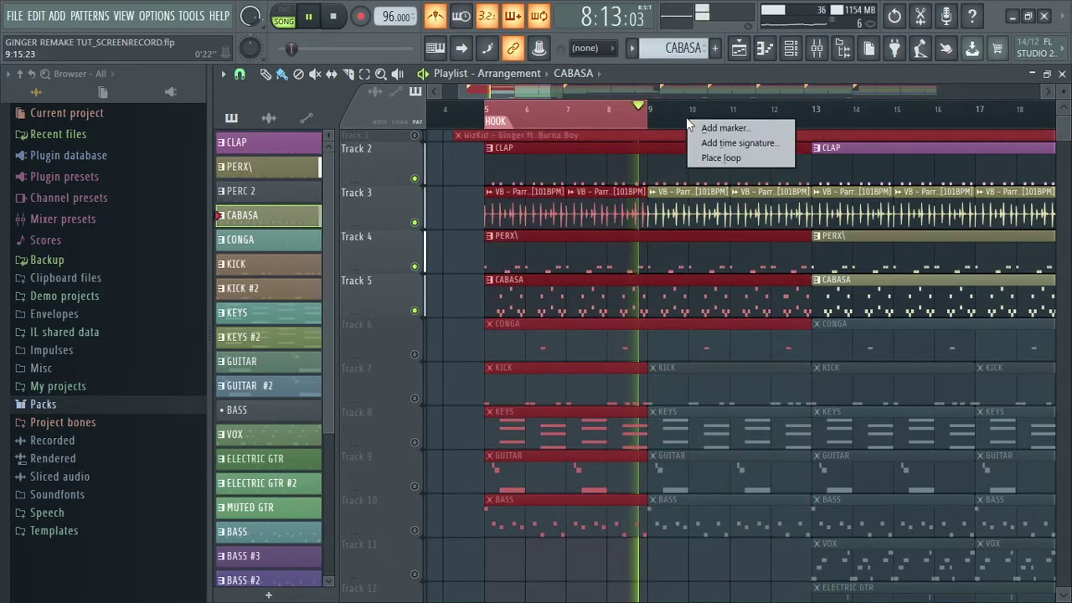
left_click(671, 114)
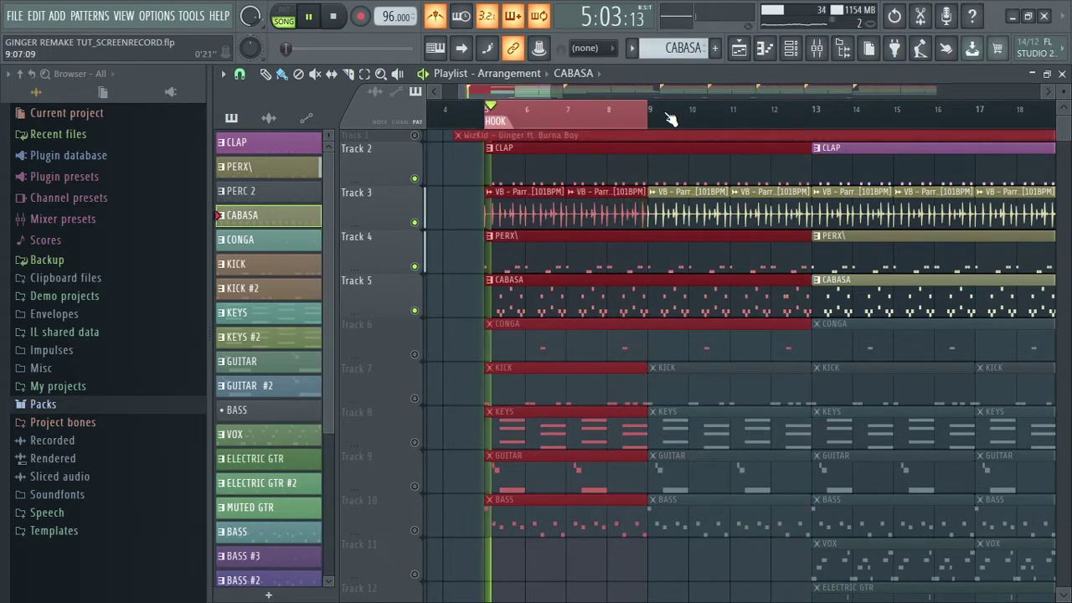
left_click(332, 25)
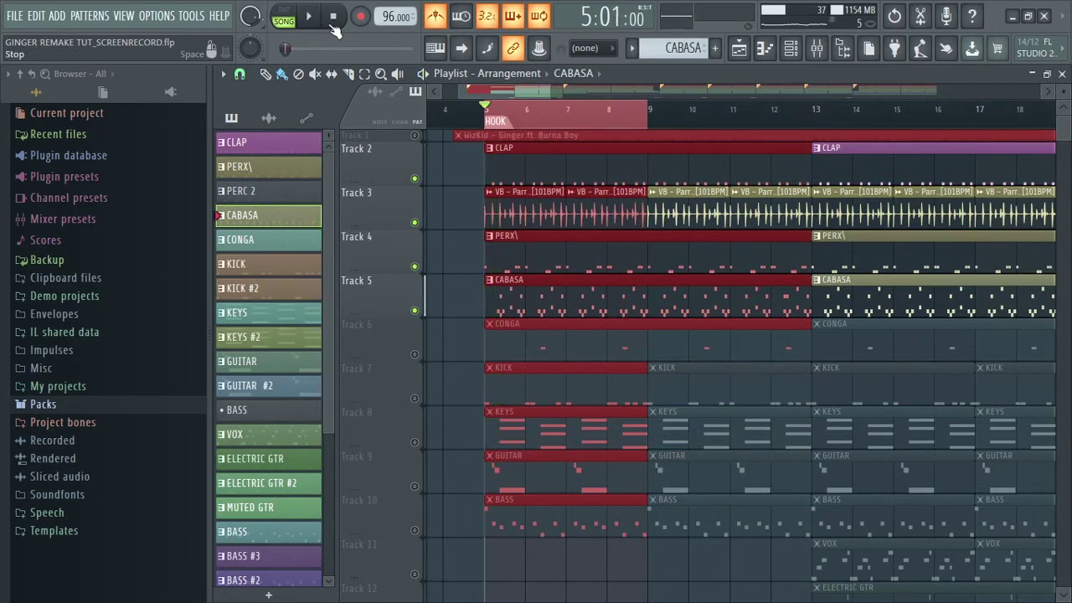
left_click(447, 254)
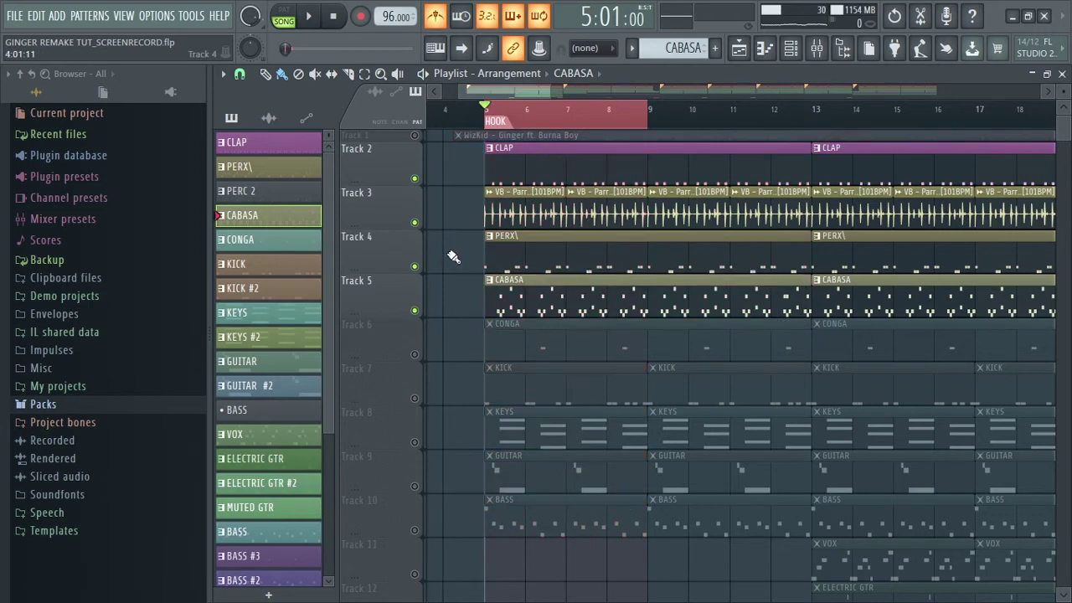
Unmute Track 6, switch to the CONGA pattern and open it in the piano roll
left_click(414, 355)
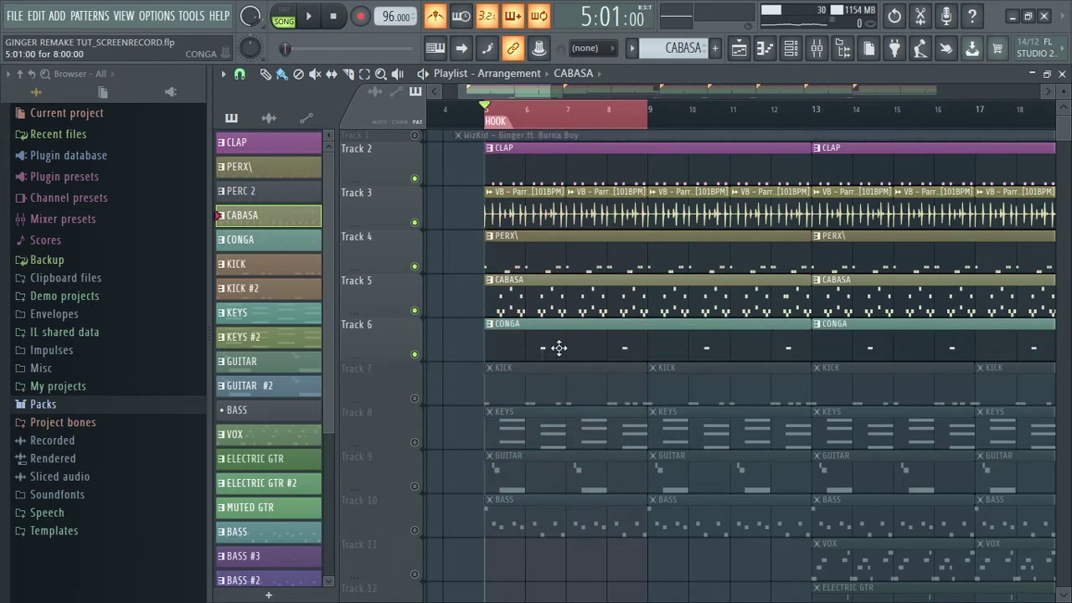
left_click(641, 54)
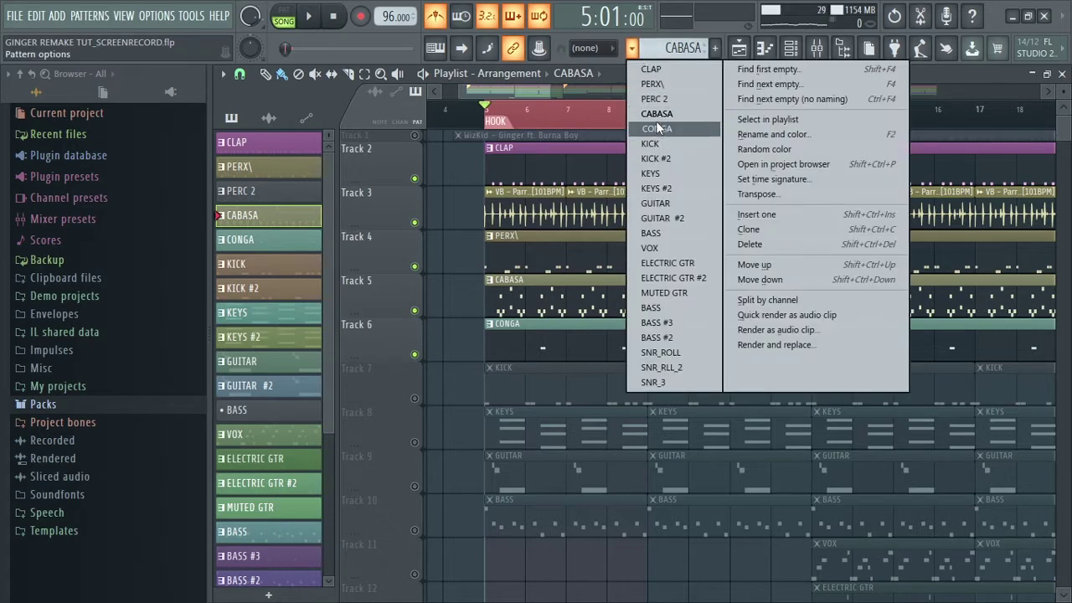
left_click(658, 126)
double_click(555, 359)
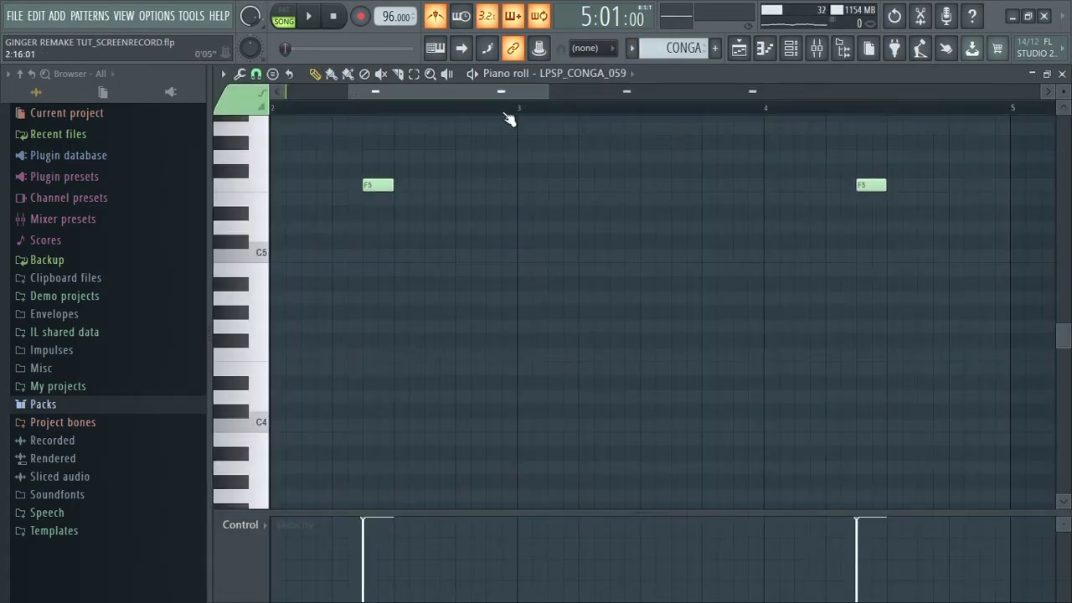
Play the CONGA pattern in the piano roll with all eight bars in view and audition the C5 key against its notes
left_click_drag(501, 90, 393, 89)
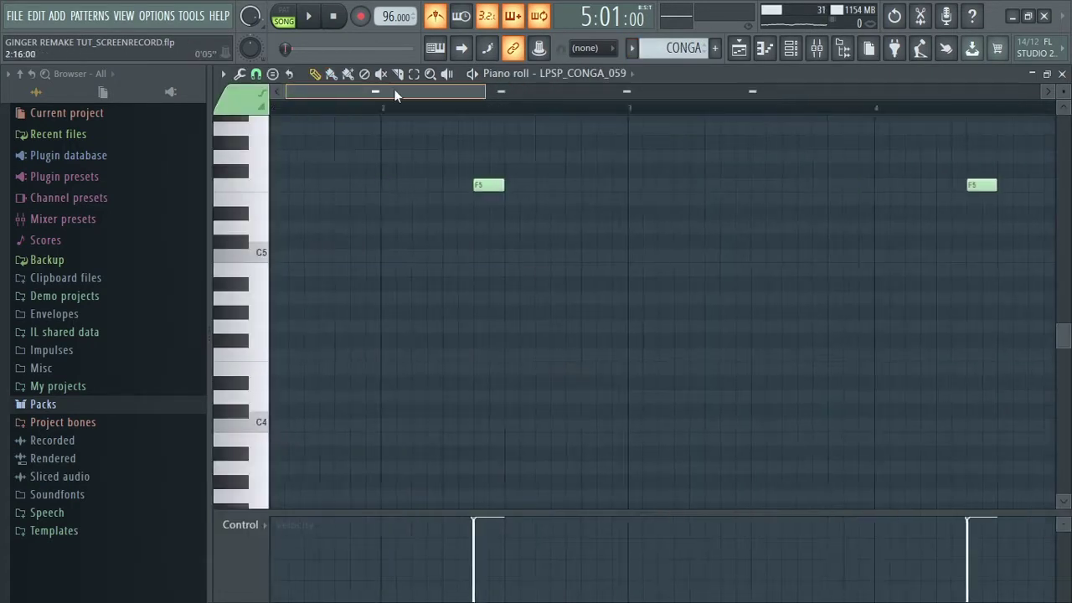
left_click(307, 19)
left_click_drag(578, 90, 818, 97)
scroll(827, 218, "up", 3)
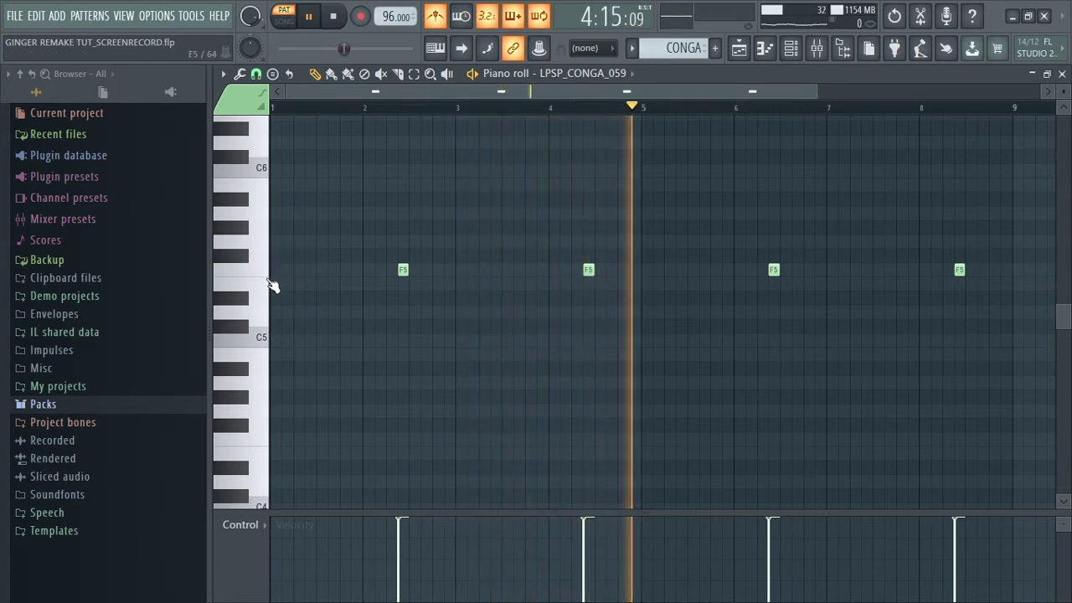
left_click(263, 339)
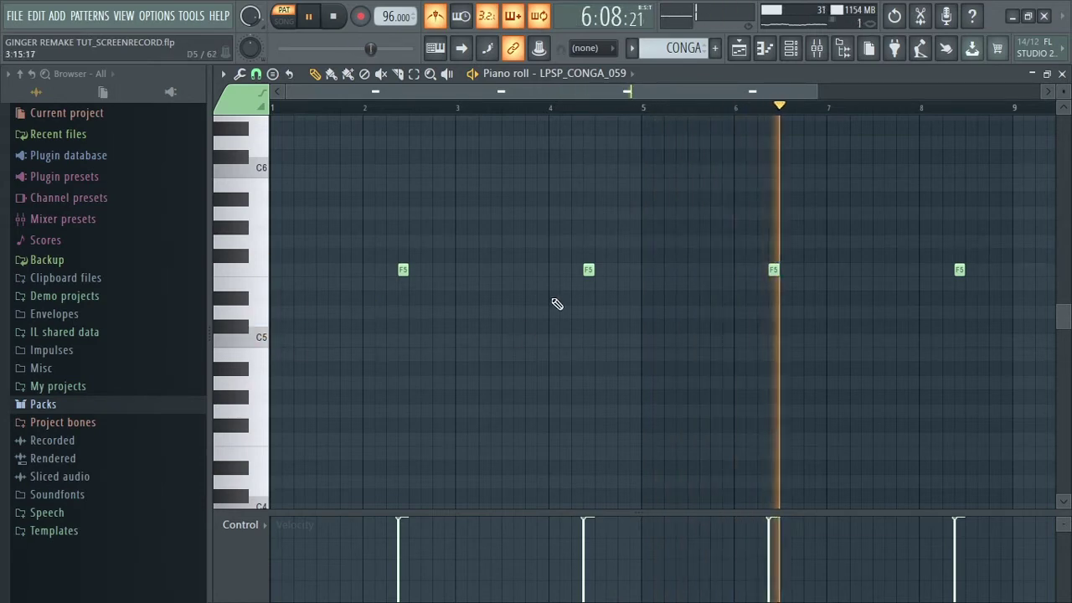
key("space")
Inspect the sampler settings and waveform of the LPSP_CONGA_059 channel, then replay the CONGA pattern from the channel rack
key("F6")
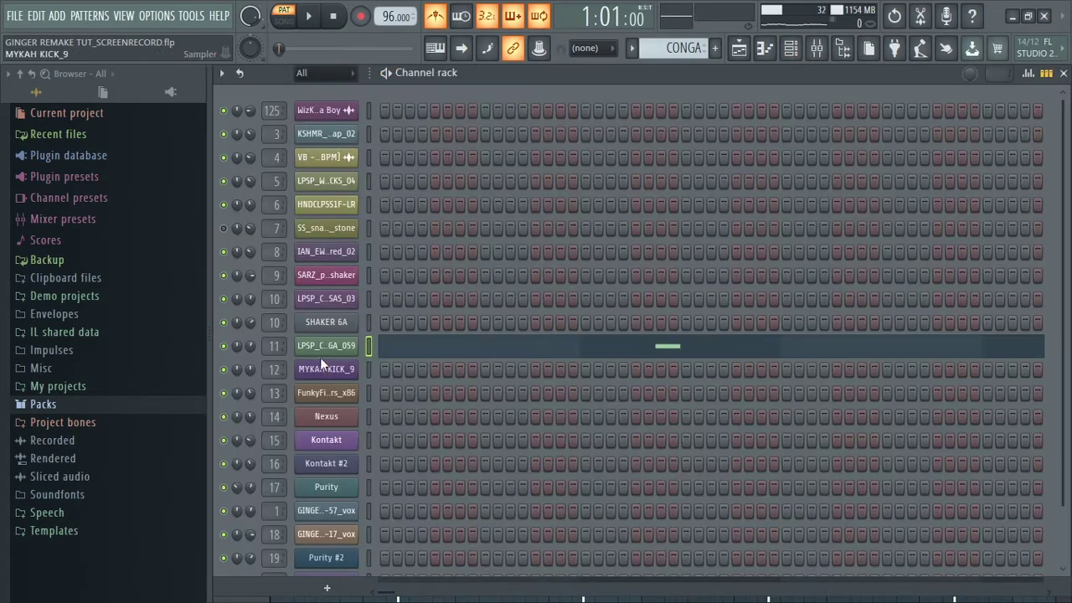
left_click(327, 351)
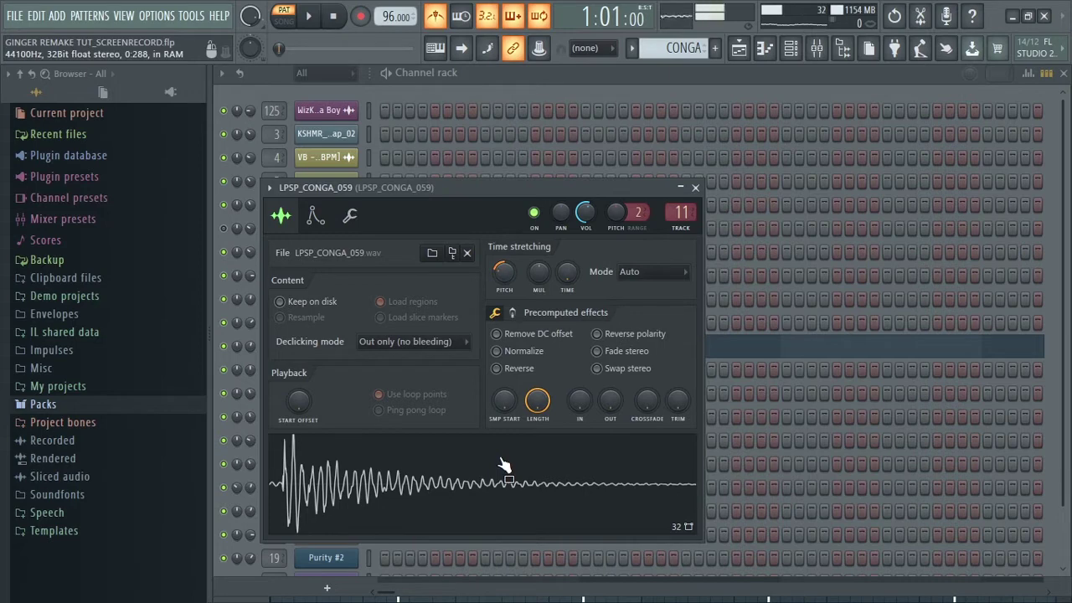
left_click(695, 188)
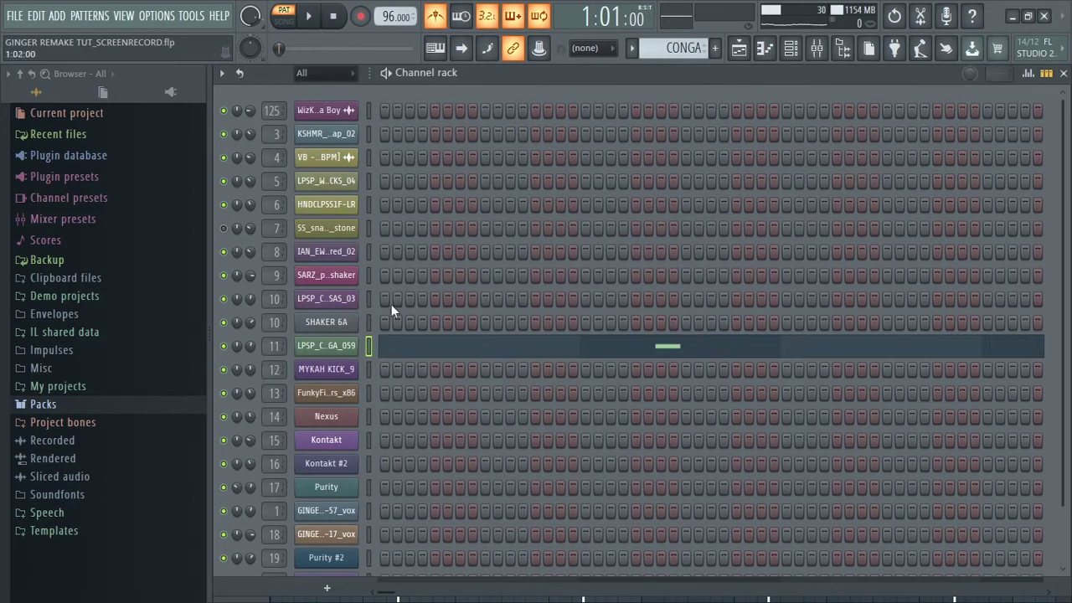
key("space")
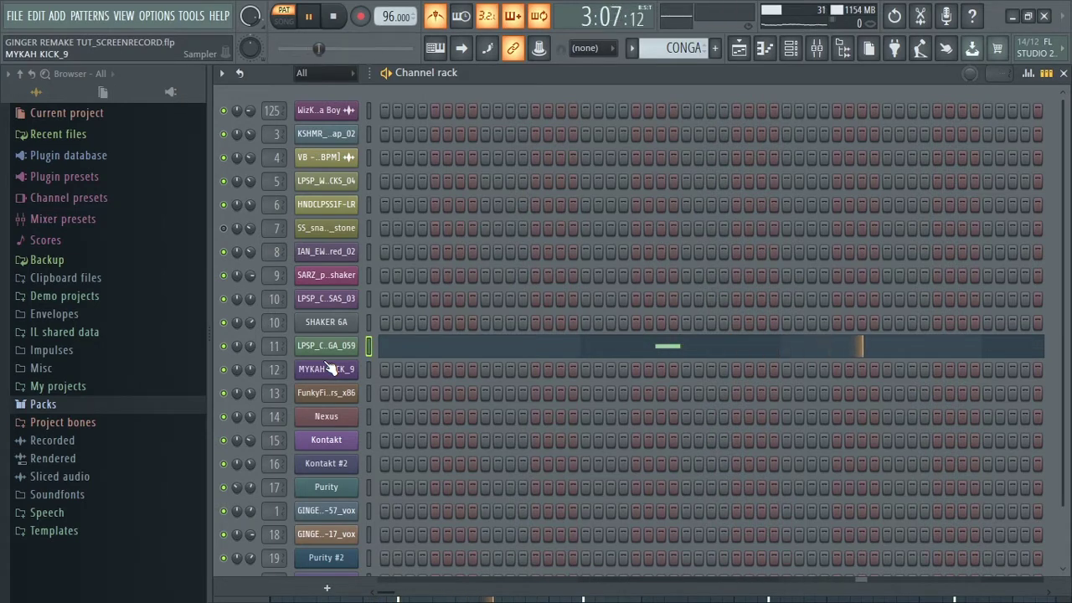
key("space")
Play the HOOK section from bar 5 in song mode with the conga included on Track 6
left_click(740, 48)
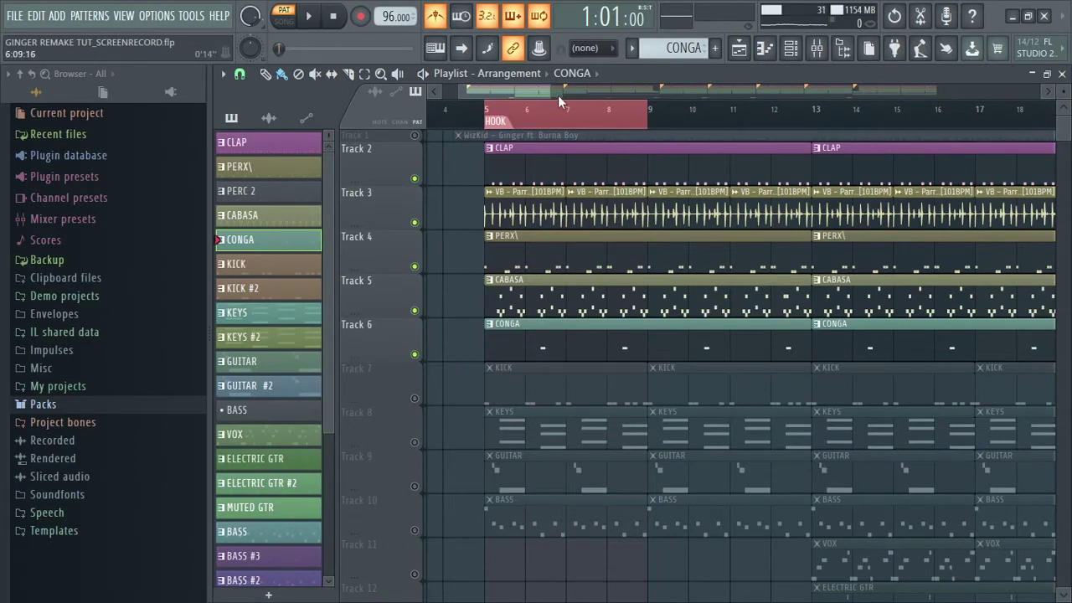
left_click_drag(558, 88, 662, 87)
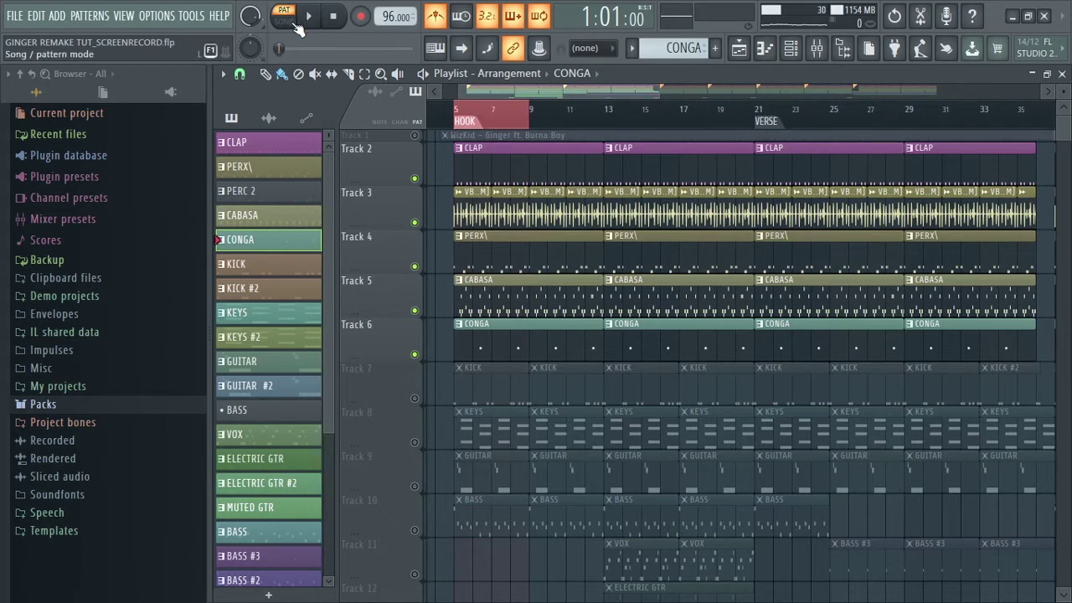
left_click(289, 21)
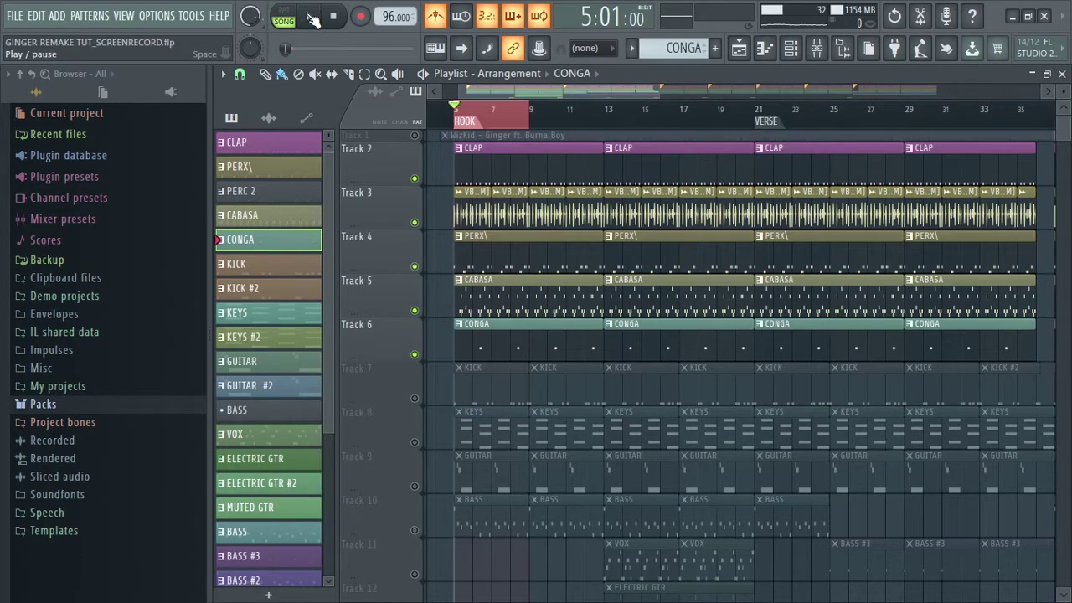
left_click(310, 16)
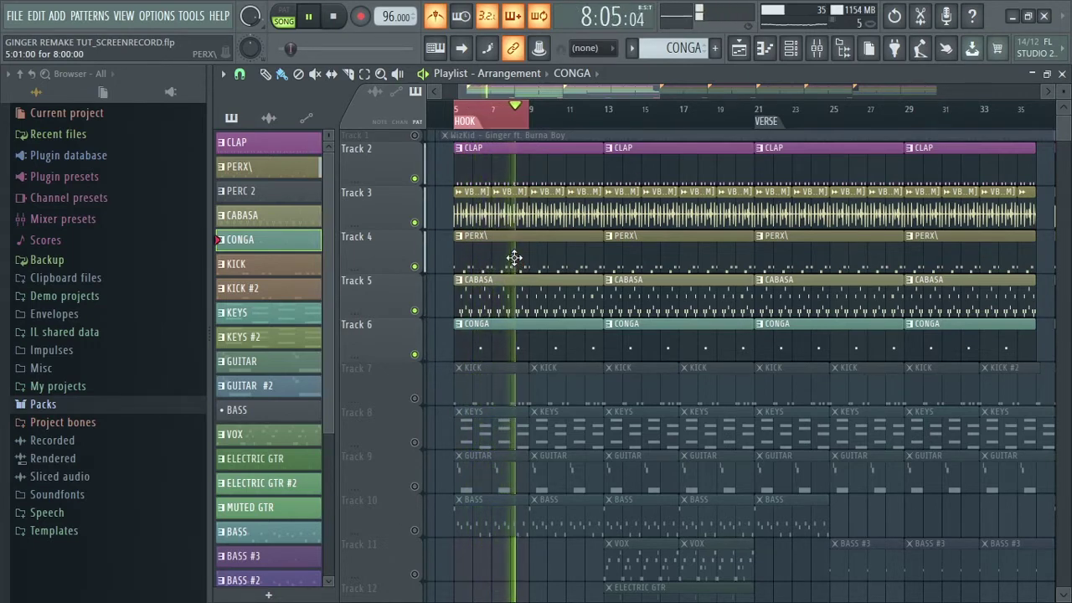
key("space")
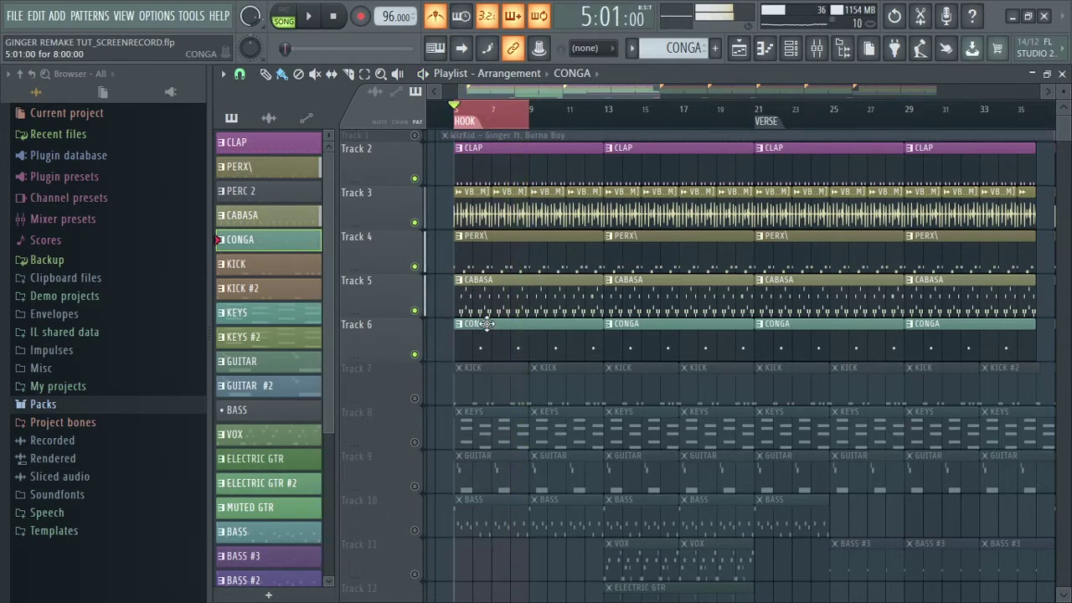
Unmute Track 7 and open its KICK pattern in the piano roll
left_click(415, 399)
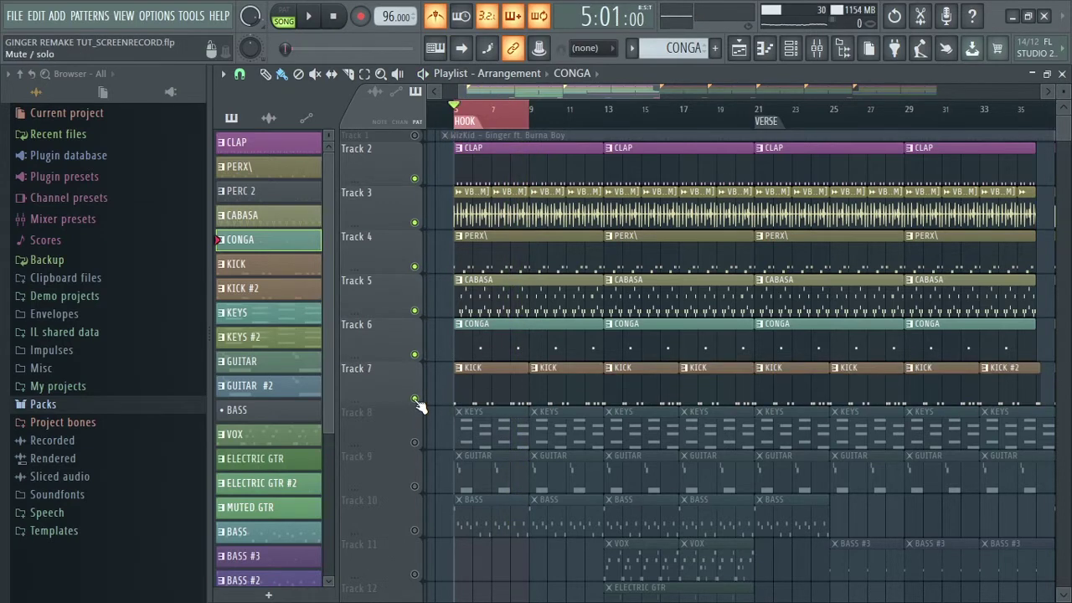
left_click_drag(661, 90, 550, 89)
double_click(575, 372)
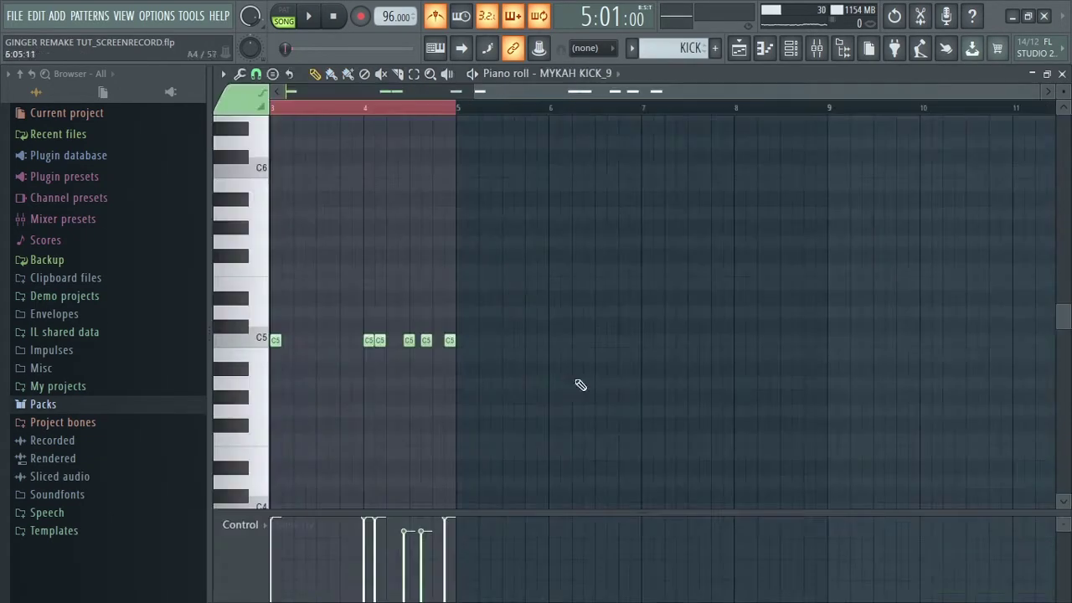
Play the KICK pattern from bar 1 in the piano roll with all of its notes in view
left_click_drag(608, 92, 374, 86)
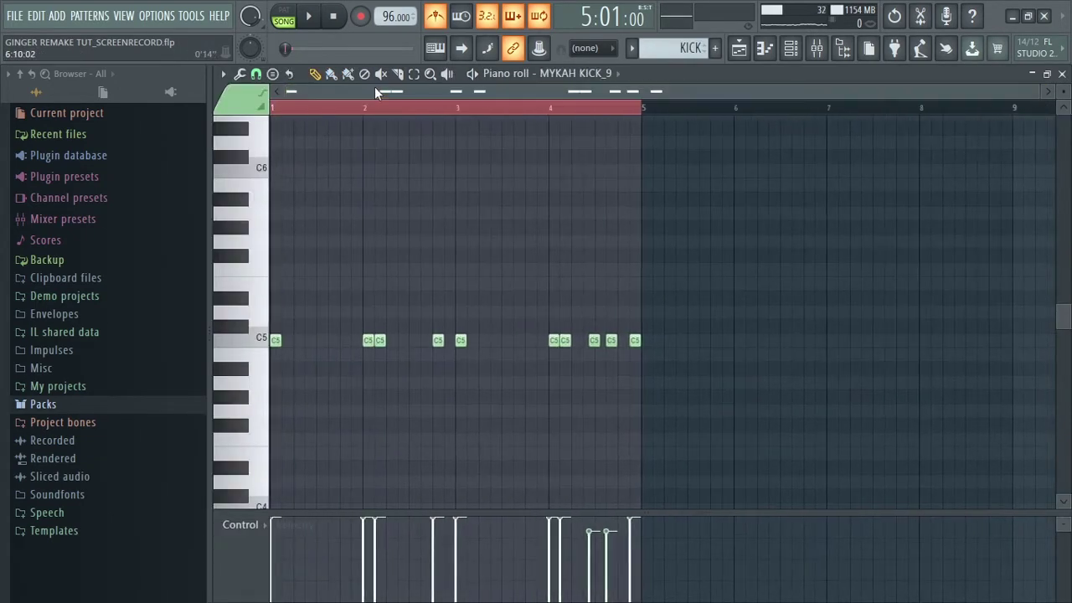
left_click(311, 17)
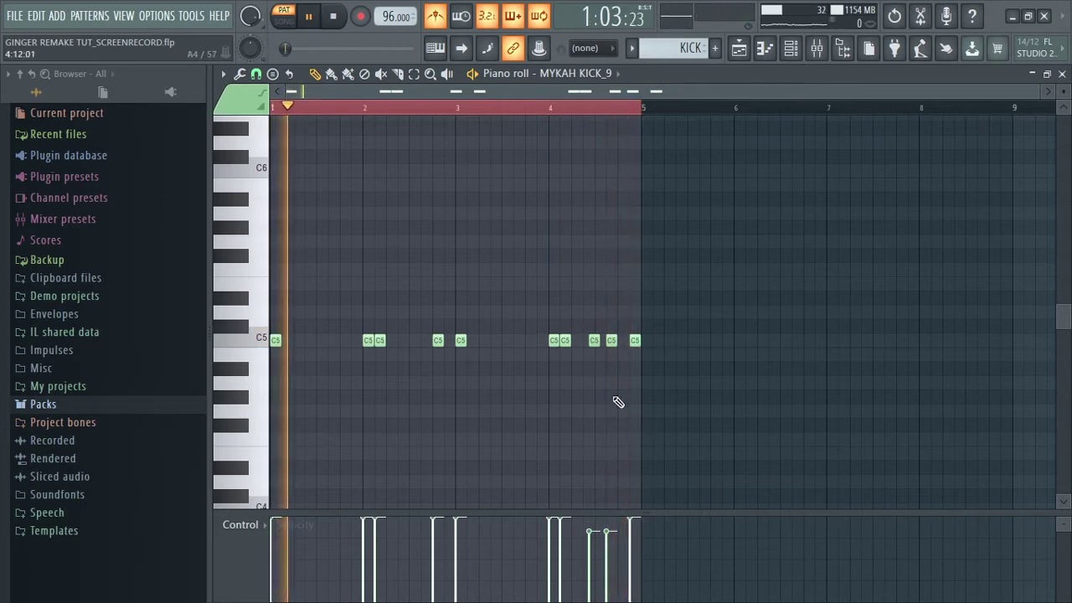
key("space")
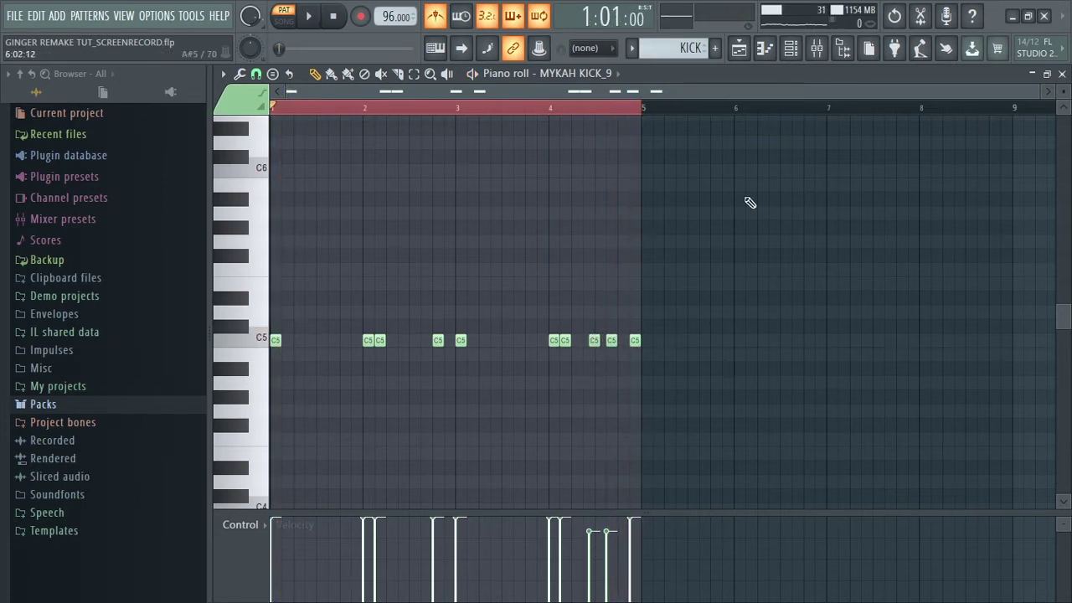
Play the HOOK section from bar 5 in song mode with the kick included on Track 7
left_click(739, 50)
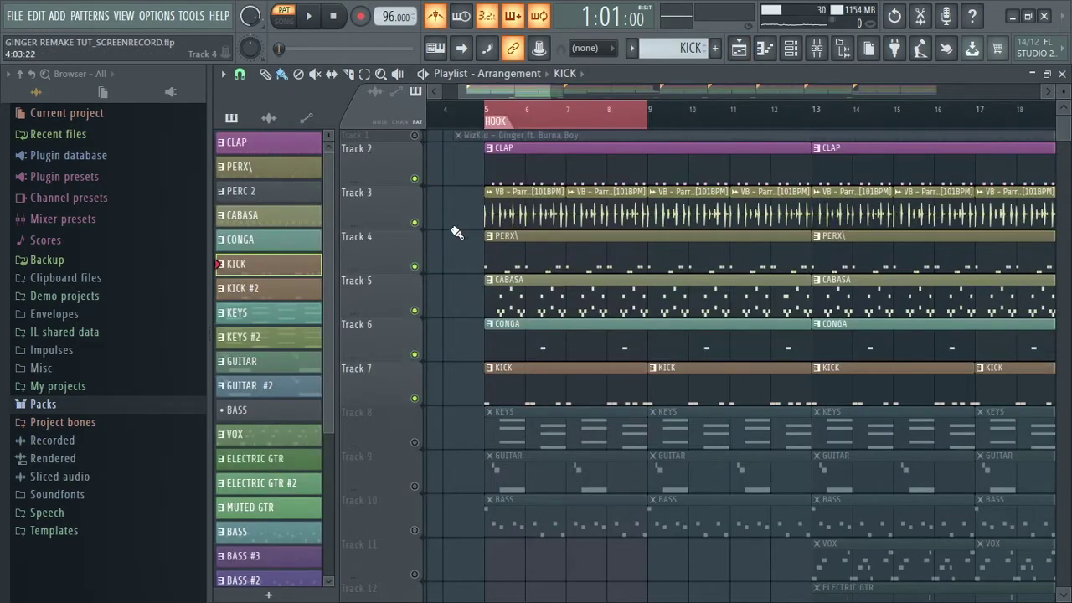
left_click(287, 21)
left_click(309, 16)
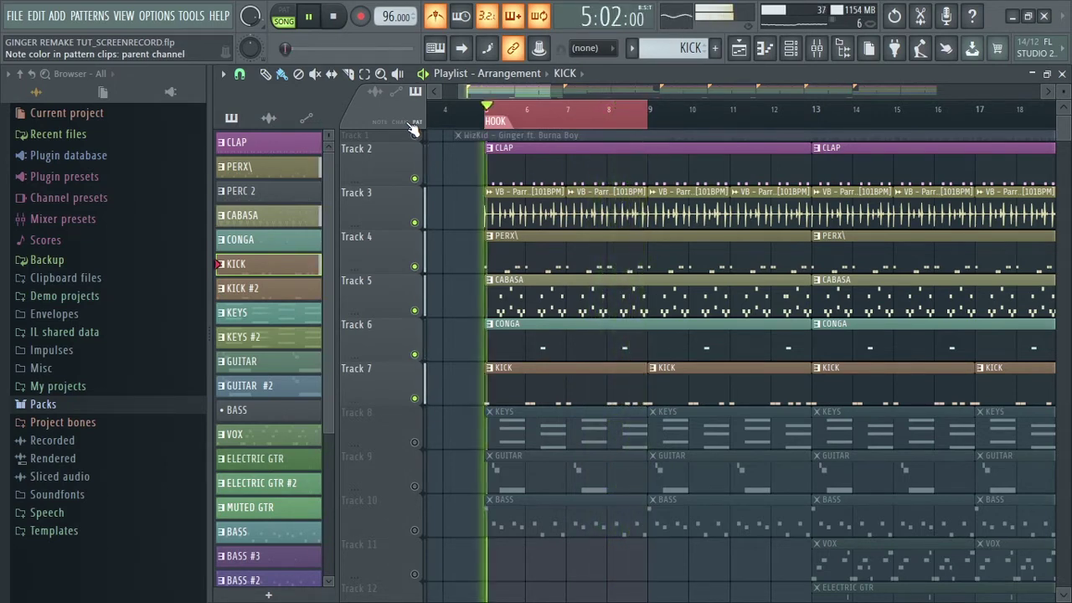
left_click(334, 17)
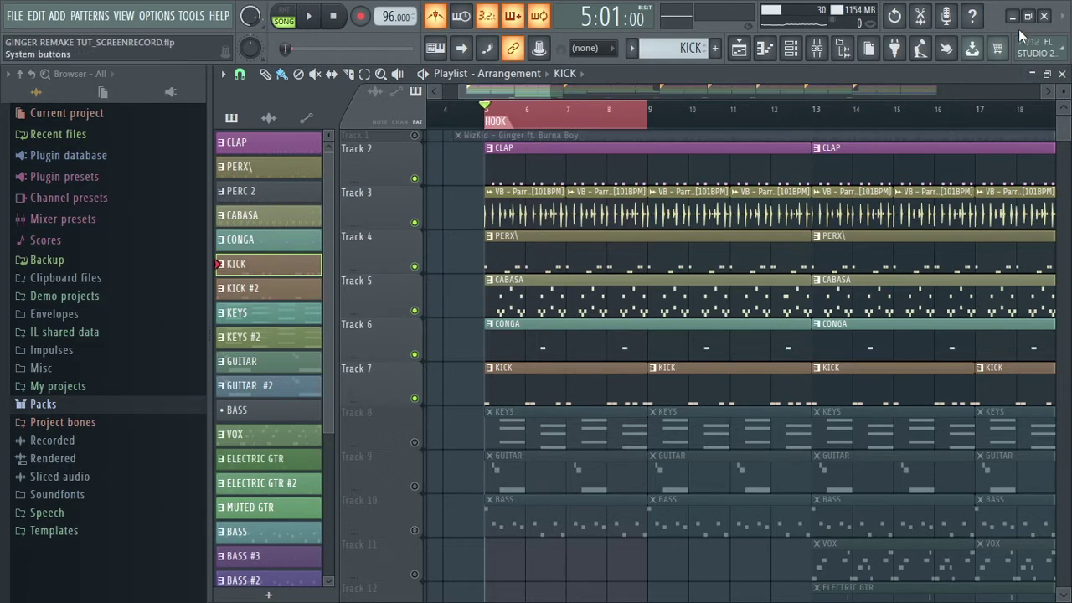
Unmute Track 8 in the playlist and select the KEYS pattern in the channel rack
left_click(415, 444)
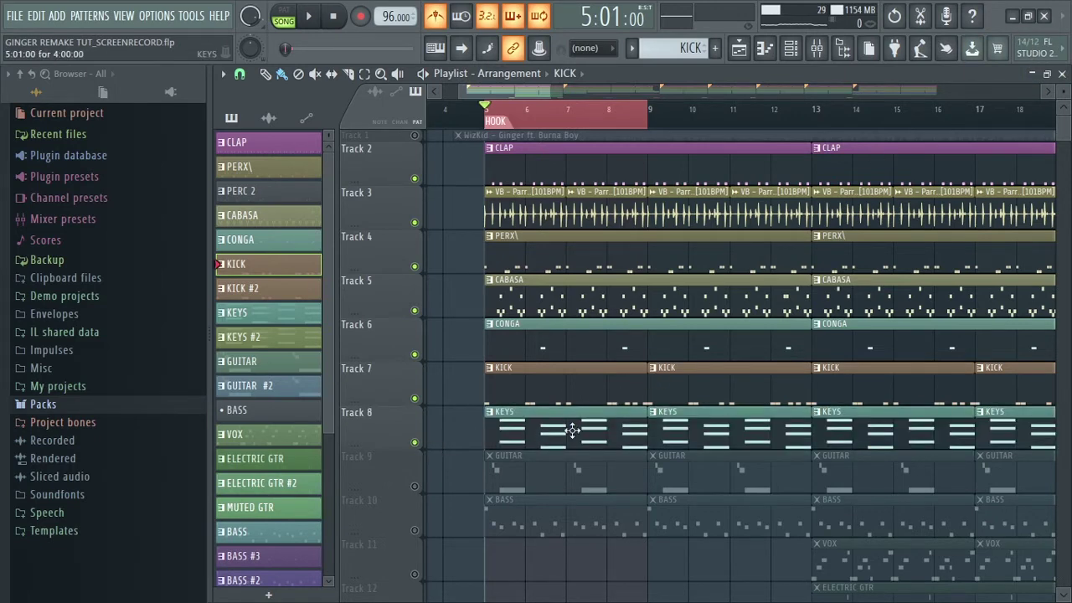
left_click(791, 49)
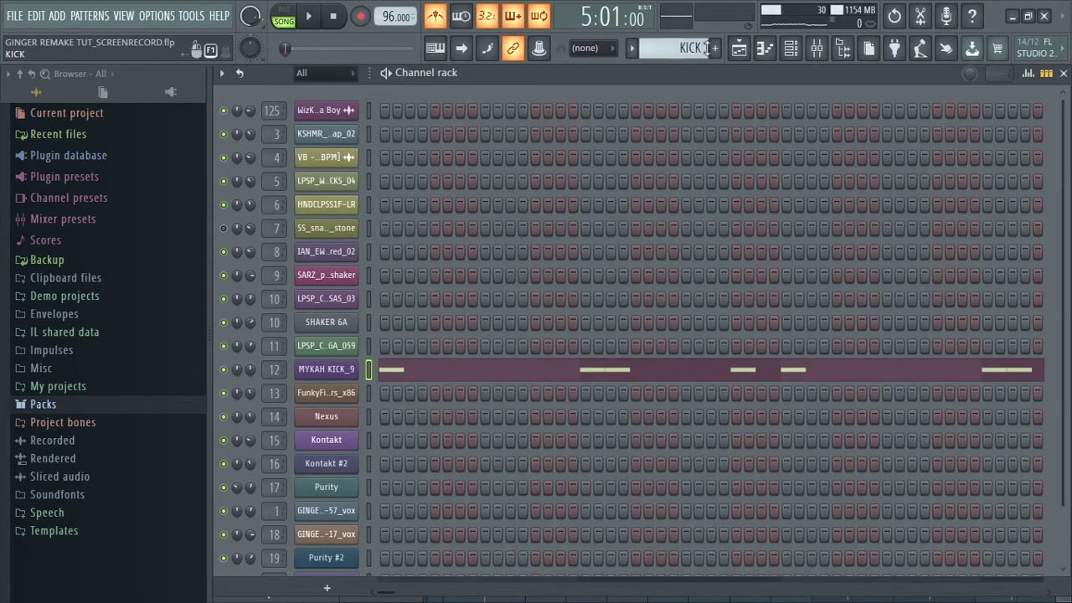
left_click(633, 48)
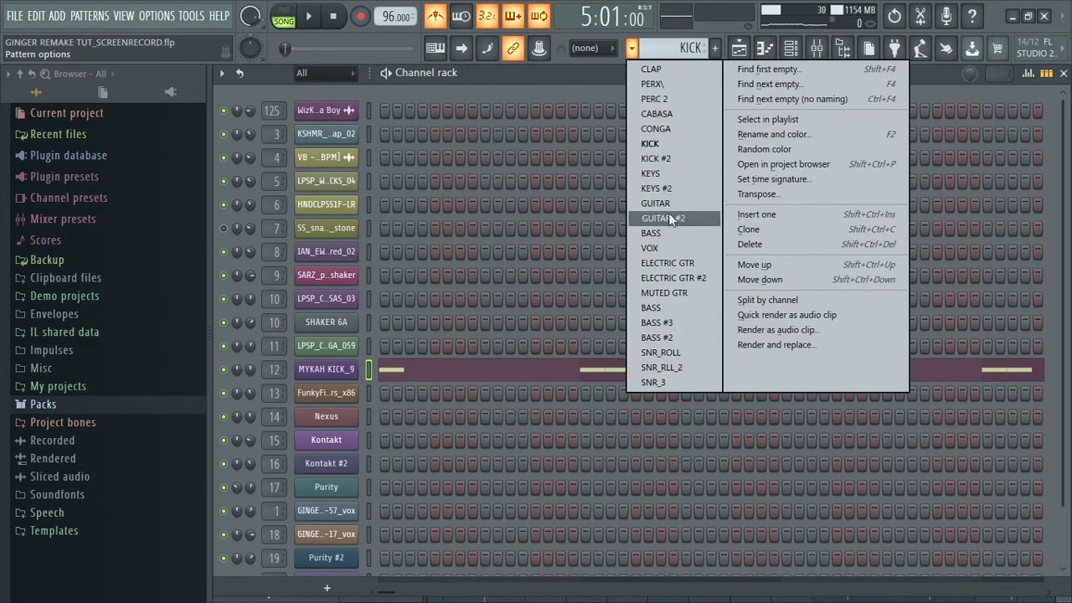
left_click(668, 175)
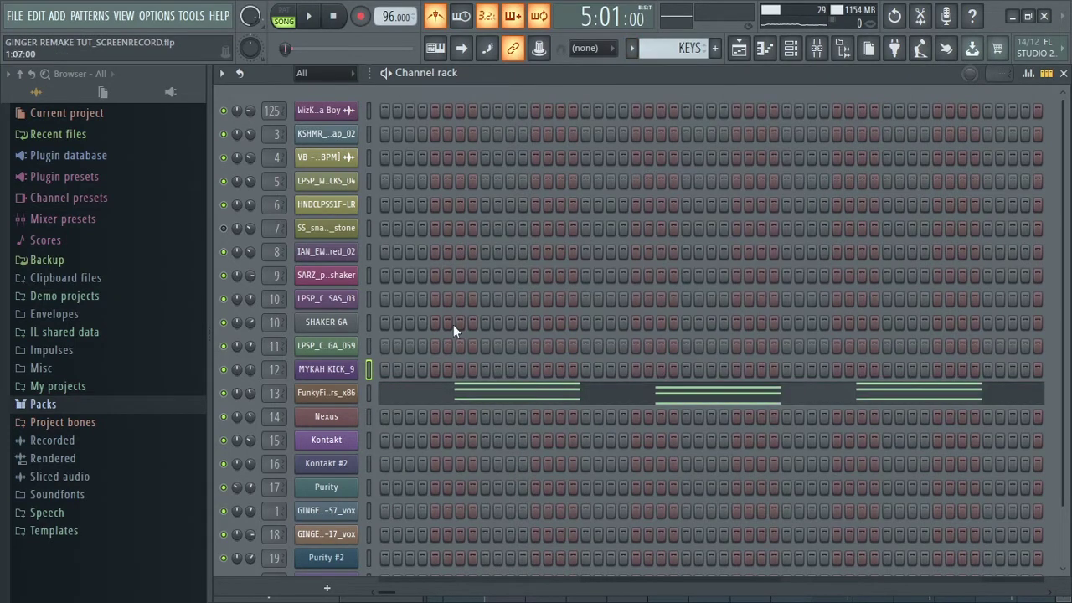
Inspect the keyboard presets of the FunkyFingers_x86 channel, then play the KEYS pattern on its own in pattern mode
left_click(338, 393)
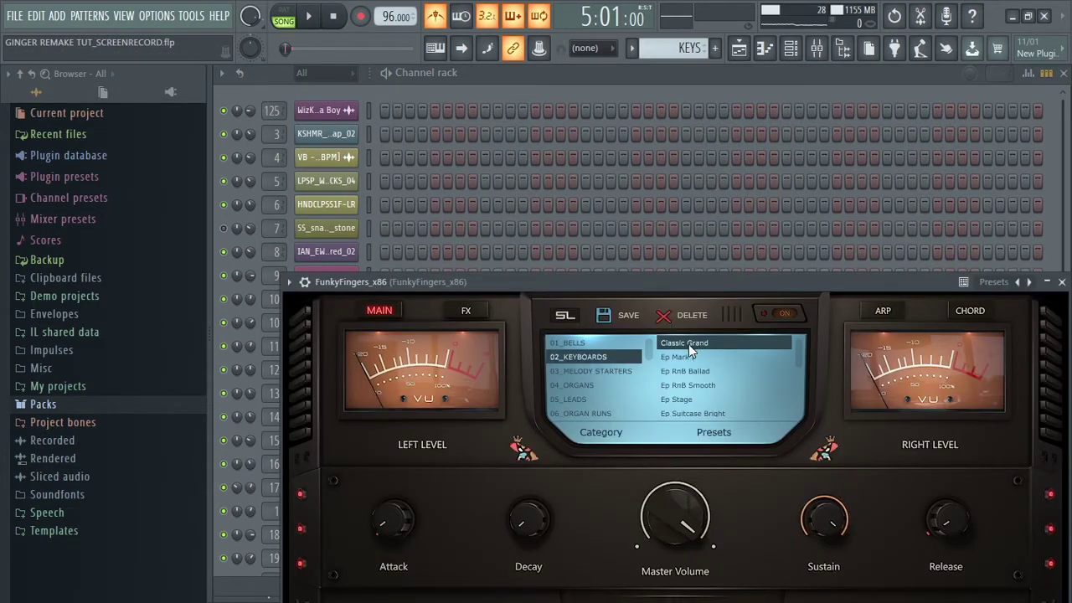
left_click(1063, 282)
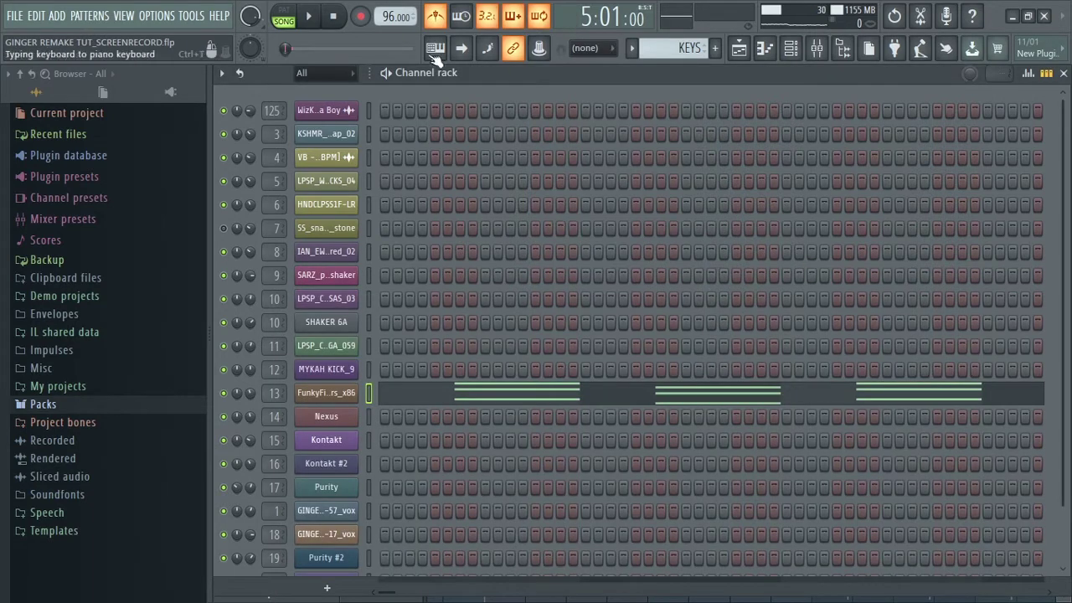
left_click(284, 11)
left_click(310, 17)
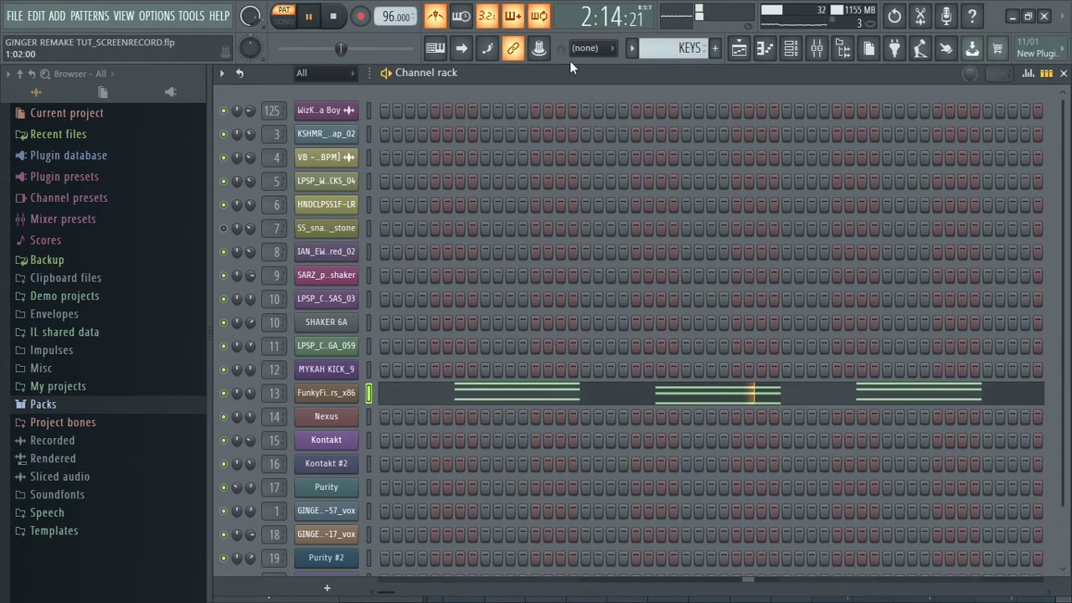
left_click(739, 48)
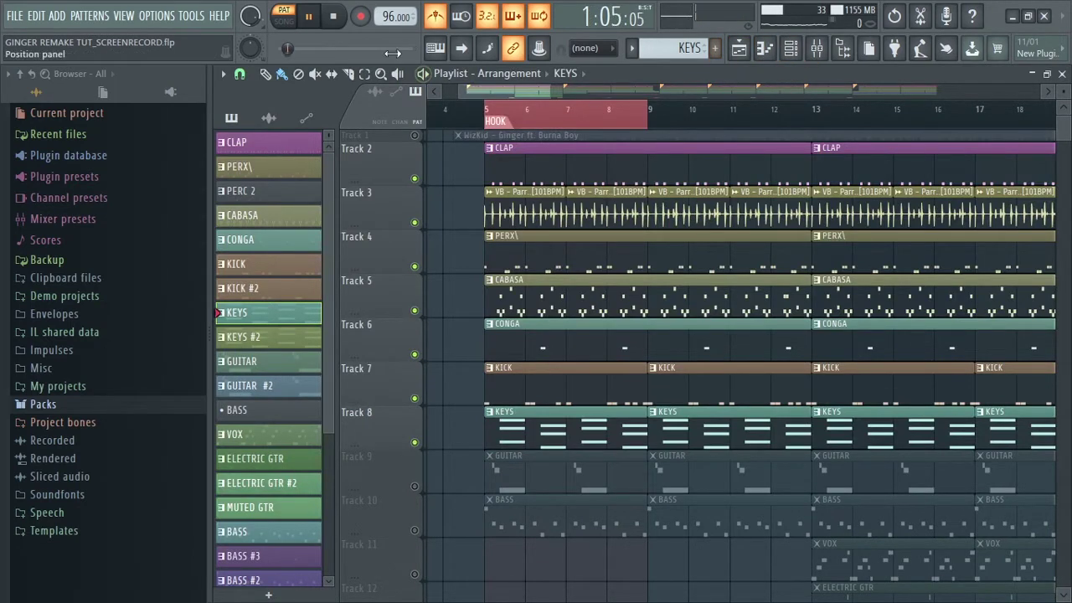
key("space")
Open the KEYS pattern in the piano roll and audition the C#5, F#5 and A5 notes of the first chord
left_click(764, 52)
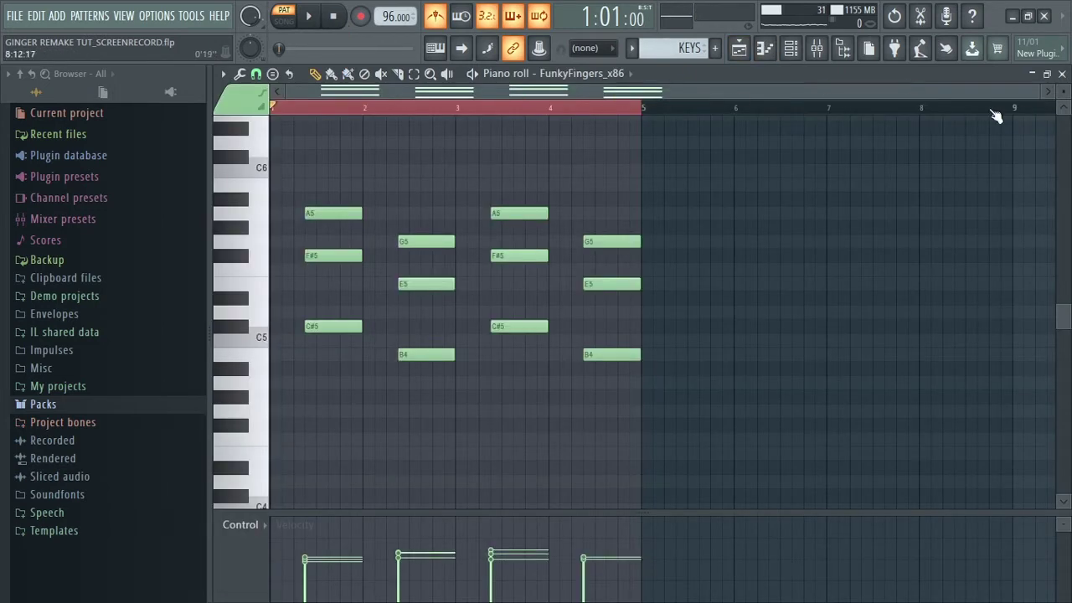
left_click_drag(1037, 89, 656, 98)
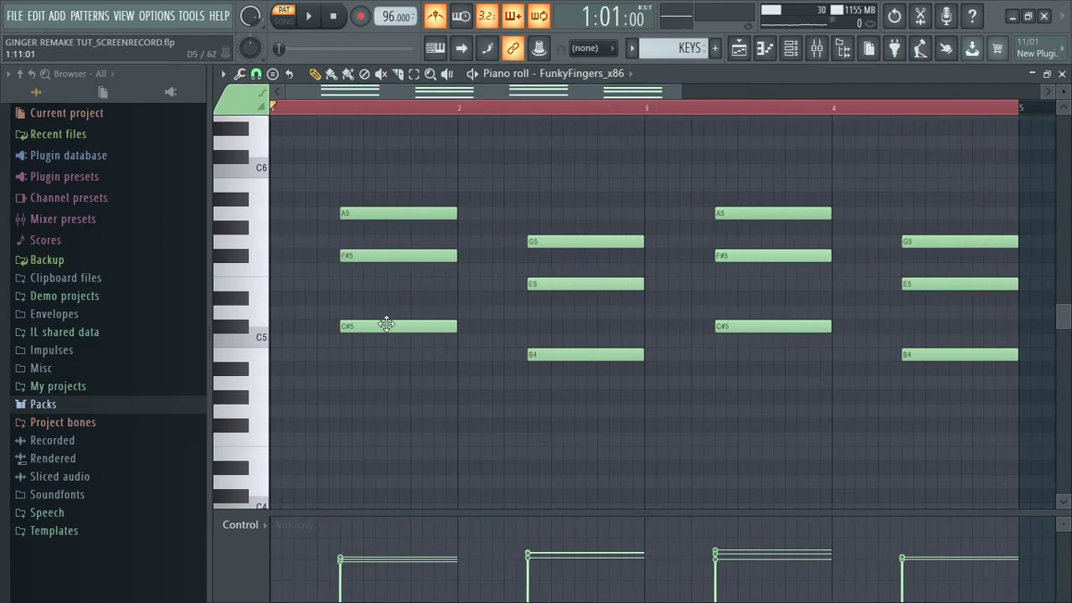
left_click(356, 328)
left_click(361, 256)
left_click(363, 210)
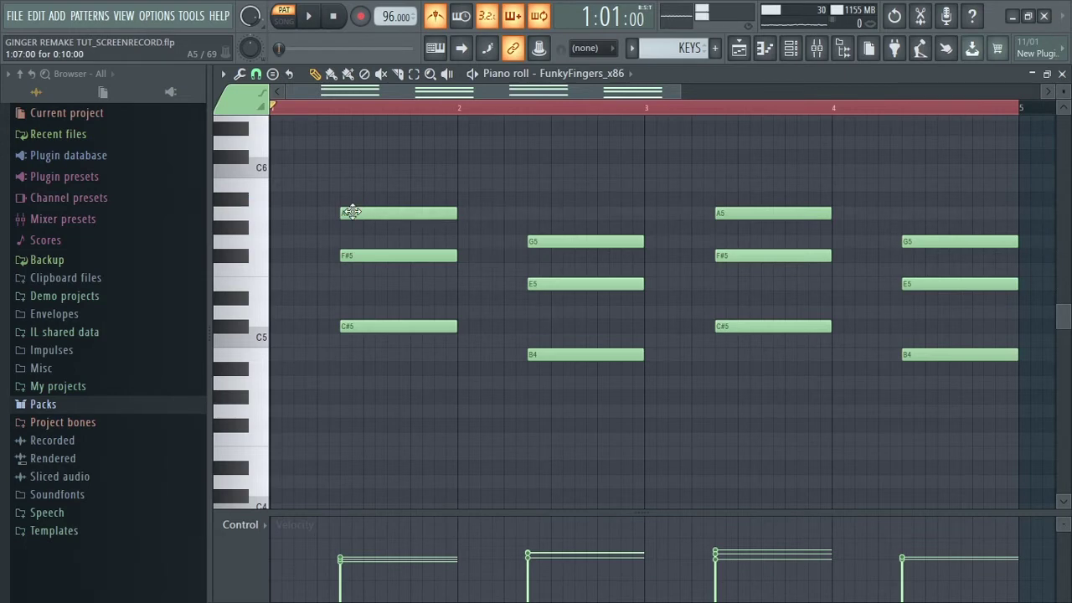
double_click(352, 211)
Audition the B4 and G5 notes of the second KEYS chord in bar 2
left_click(635, 199)
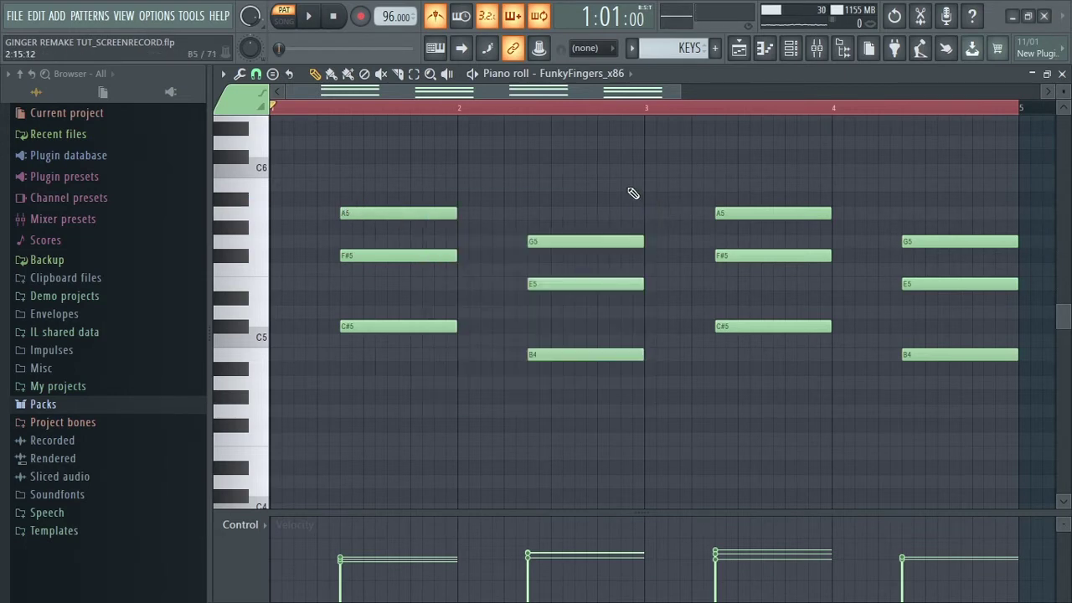
left_click(244, 264)
double_click(553, 359)
left_click(634, 202)
left_click(584, 241)
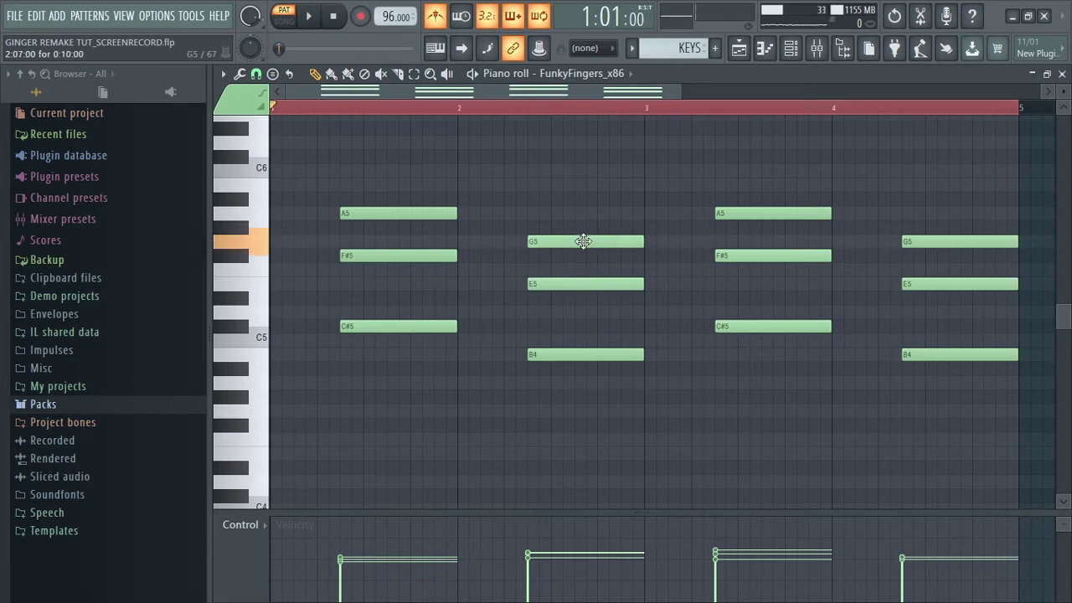
Play the KEYS pattern from bar 1 in the piano roll with a wider range of bars in view
left_click_drag(678, 92, 905, 94)
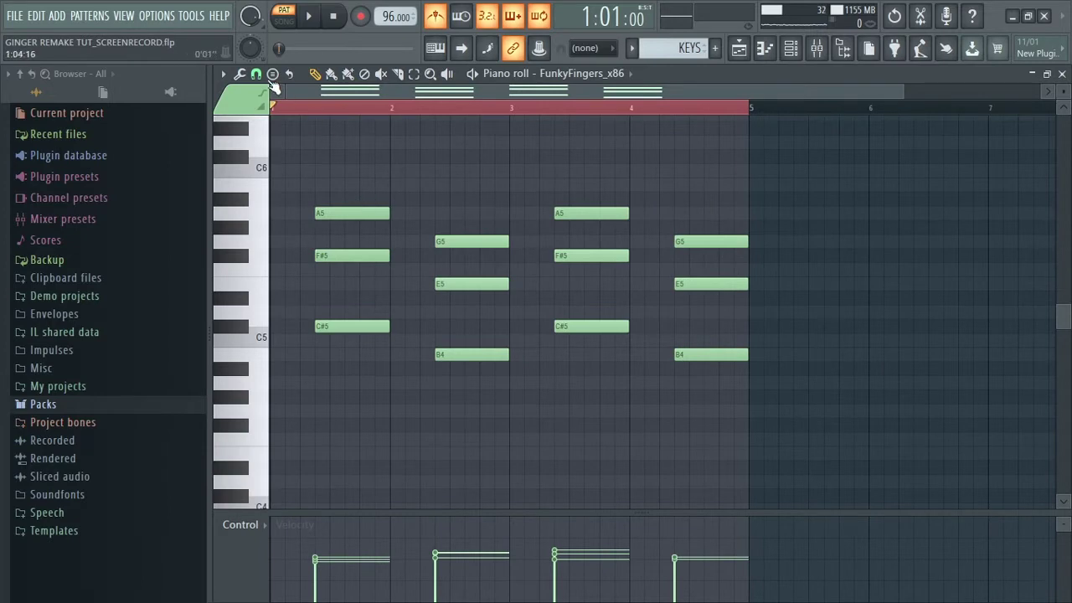
left_click(309, 18)
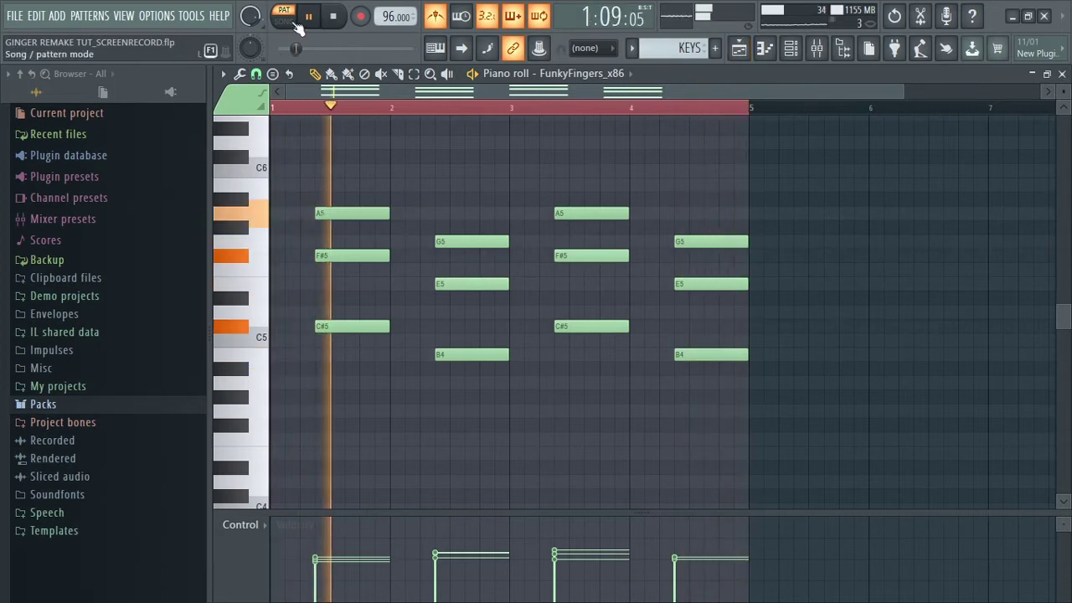
left_click(335, 21)
Play the HOOK section from bar 5 in song mode with the keys included on Track 8
left_click(739, 48)
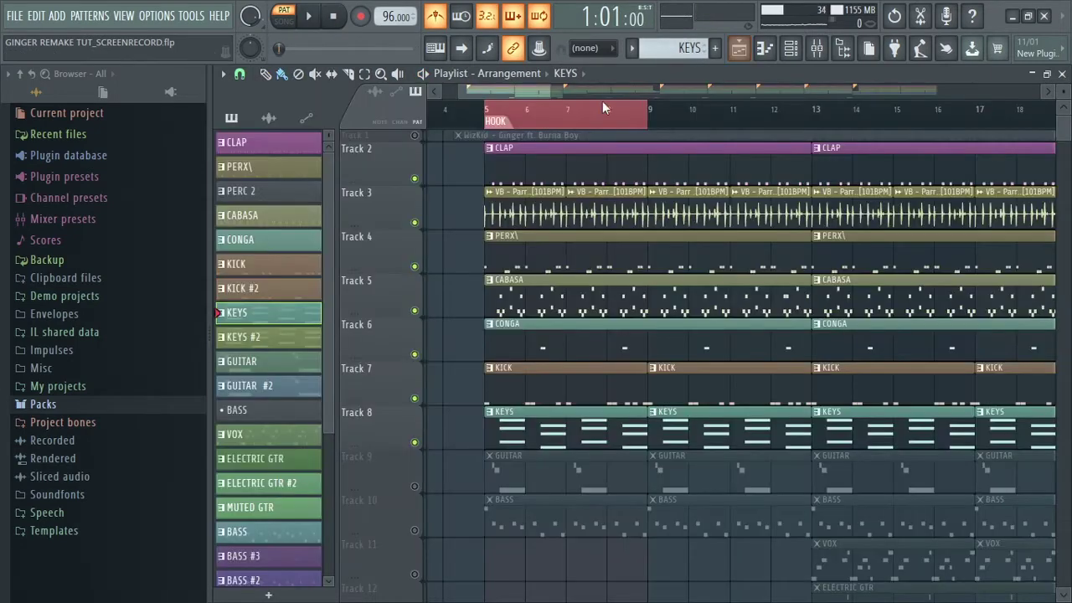
scroll(546, 369, "down", 1)
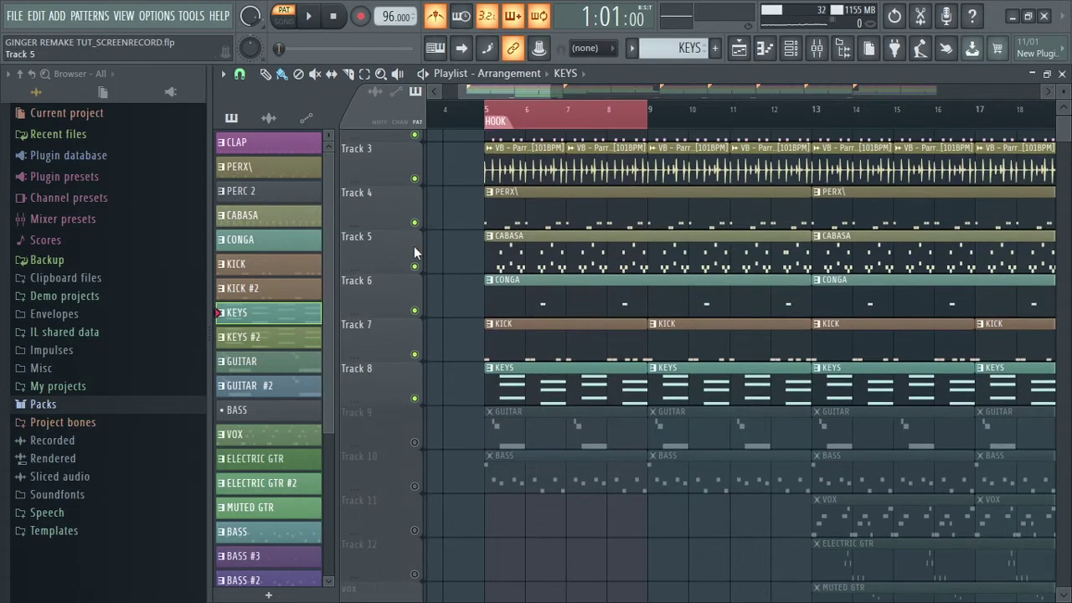
left_click(284, 21)
left_click(309, 17)
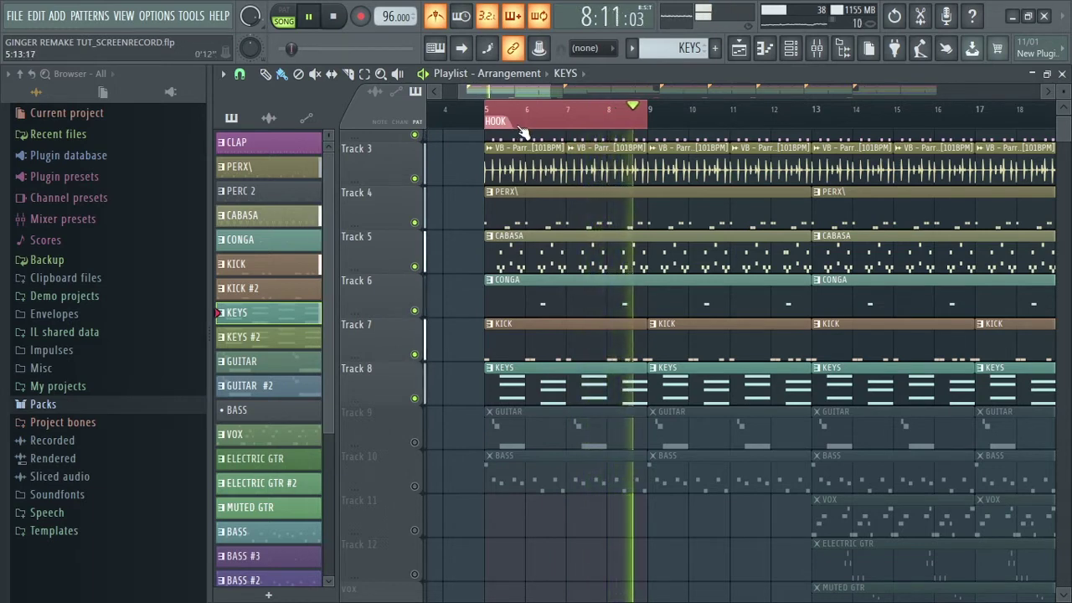
left_click(335, 16)
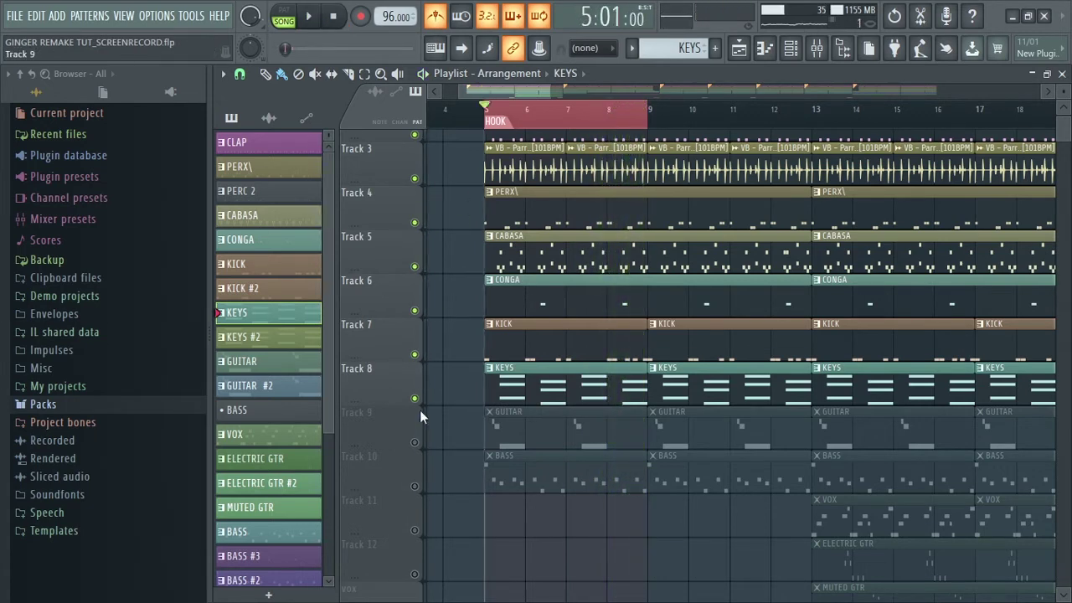
Unmute Track 9 in the playlist, switch to pattern mode and select the GUITAR pattern in the channel rack
left_click(415, 443)
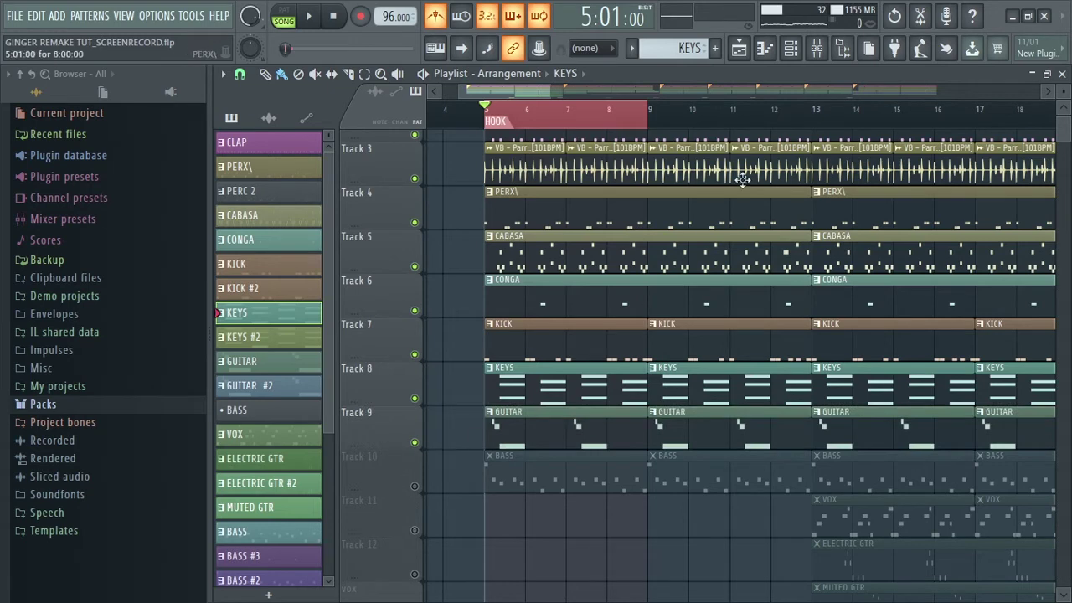
left_click(793, 49)
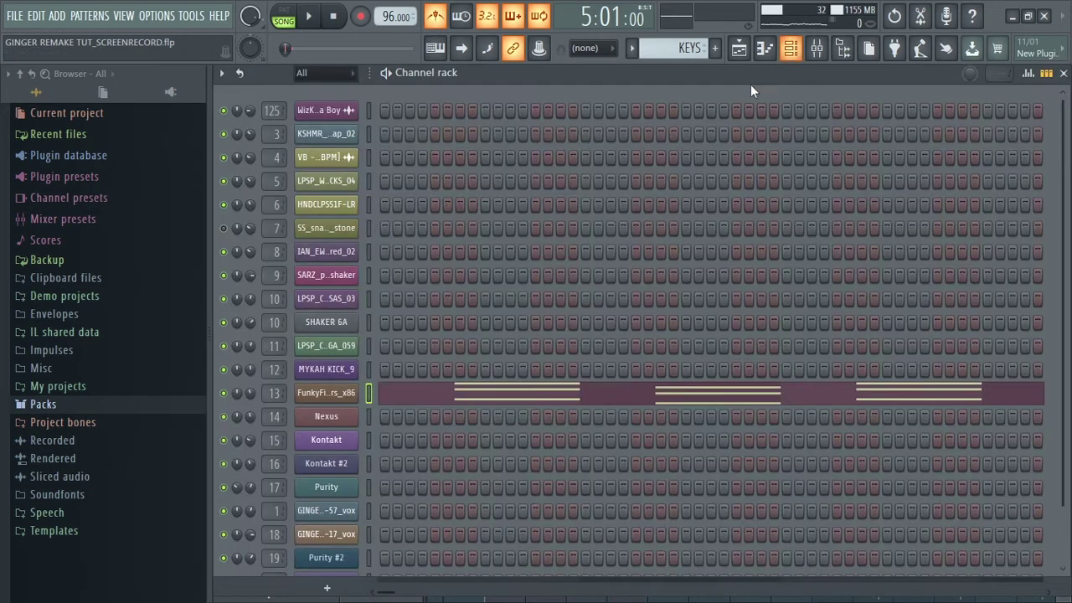
left_click(293, 14)
left_click(632, 48)
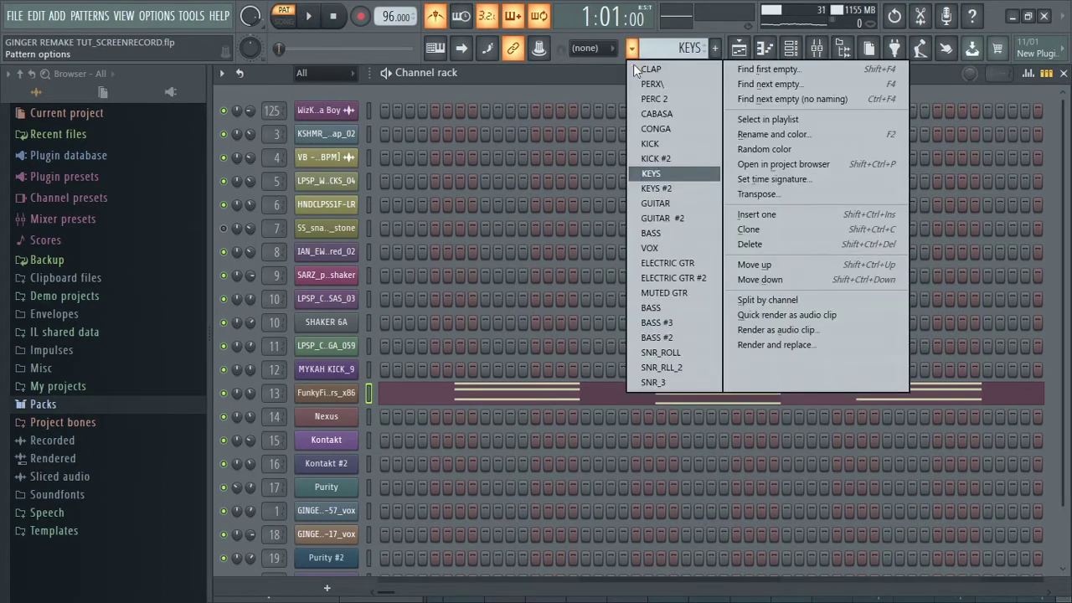
left_click(670, 206)
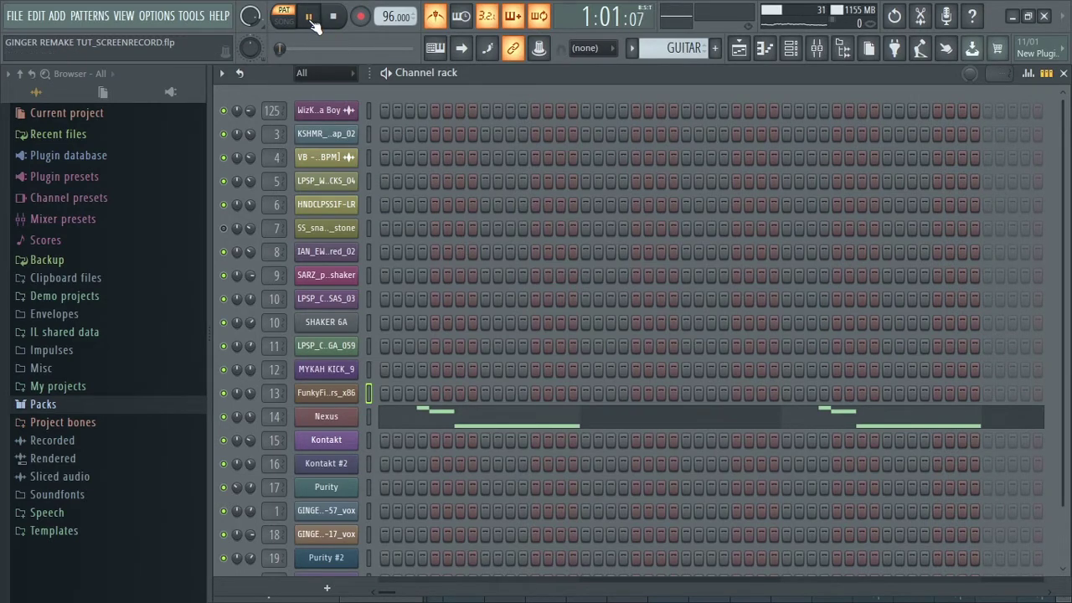
Open the GUITAR clip from Track 9 in the Nexus piano roll and play its four bars, stopping playback at the end
left_click(779, 51)
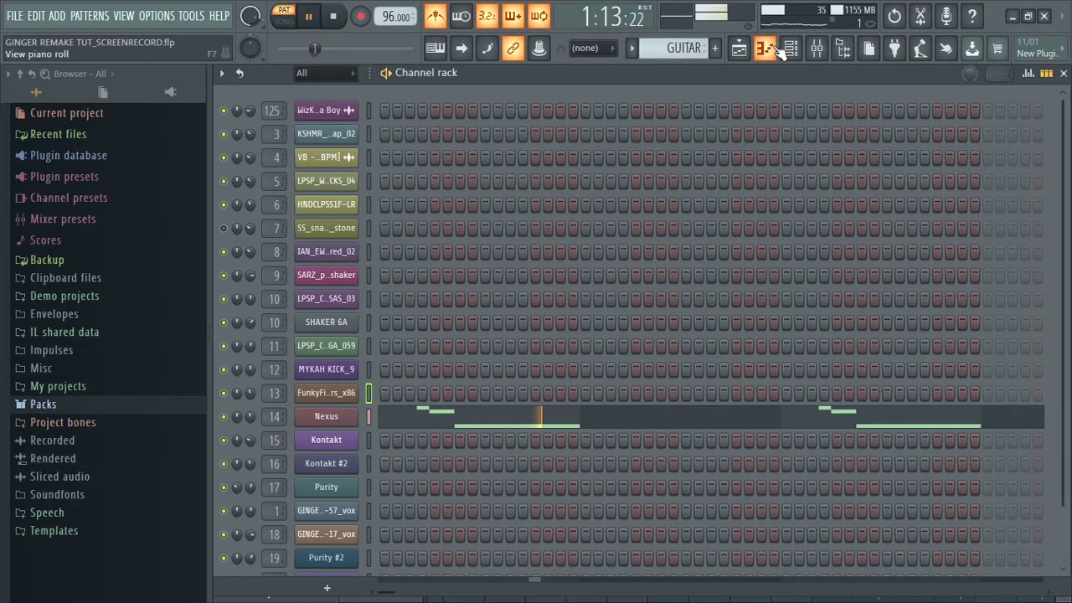
left_click(779, 51)
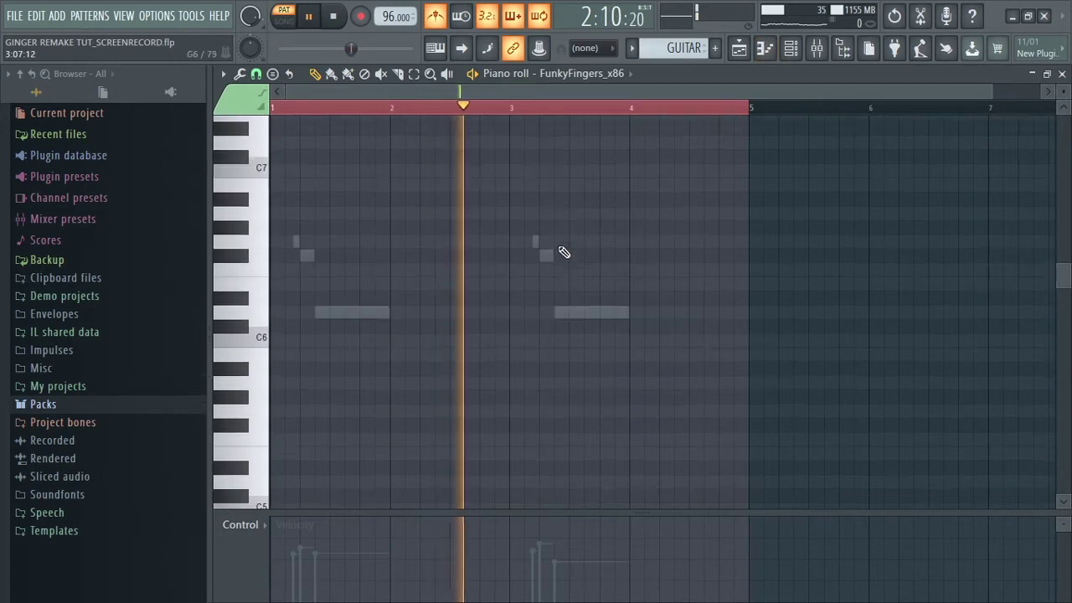
left_click(739, 47)
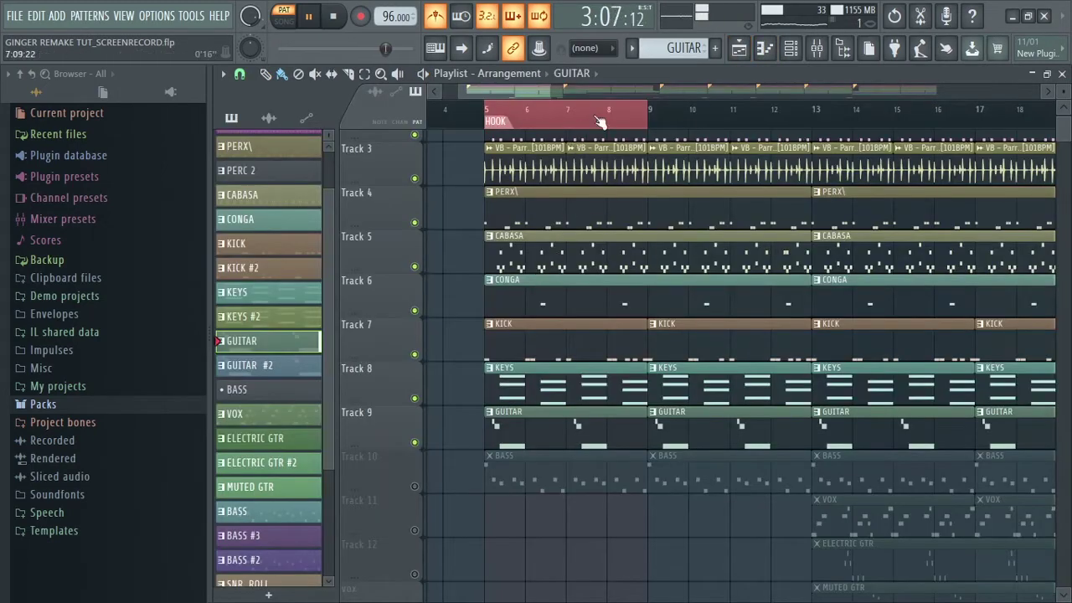
double_click(549, 431)
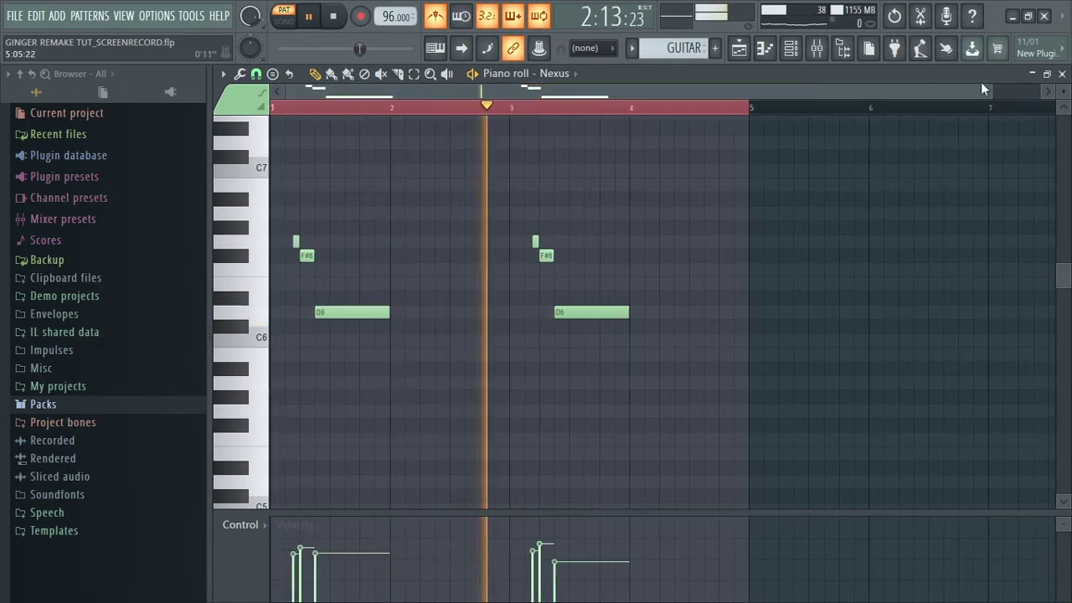
left_click_drag(983, 89, 758, 88)
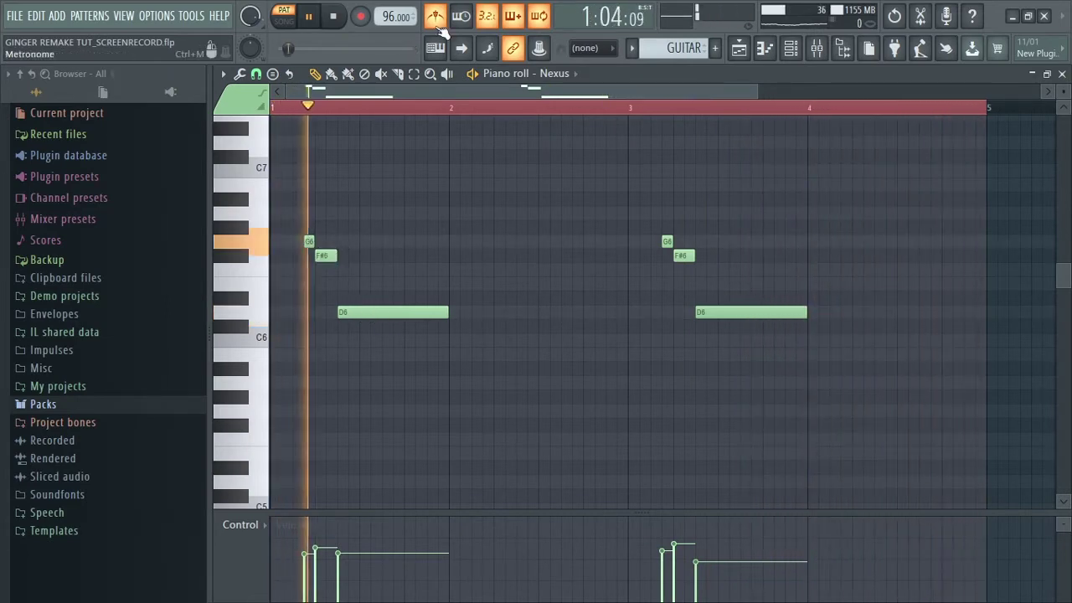
left_click(332, 16)
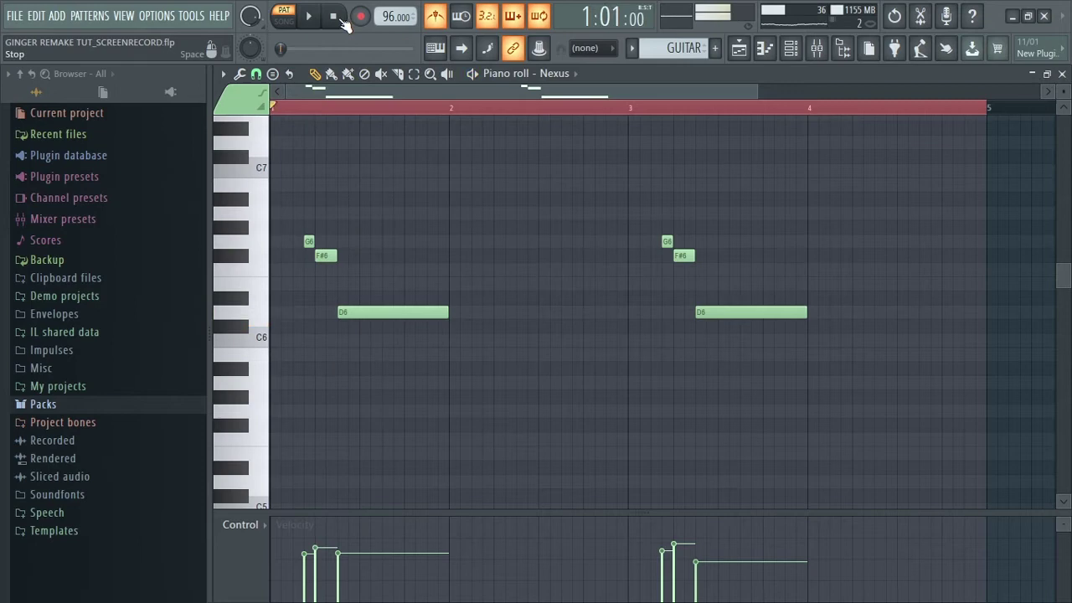
Play the HOOK section from bar 5 in song mode with the guitar included on Track 9, stopping playback near bar 9
left_click(740, 49)
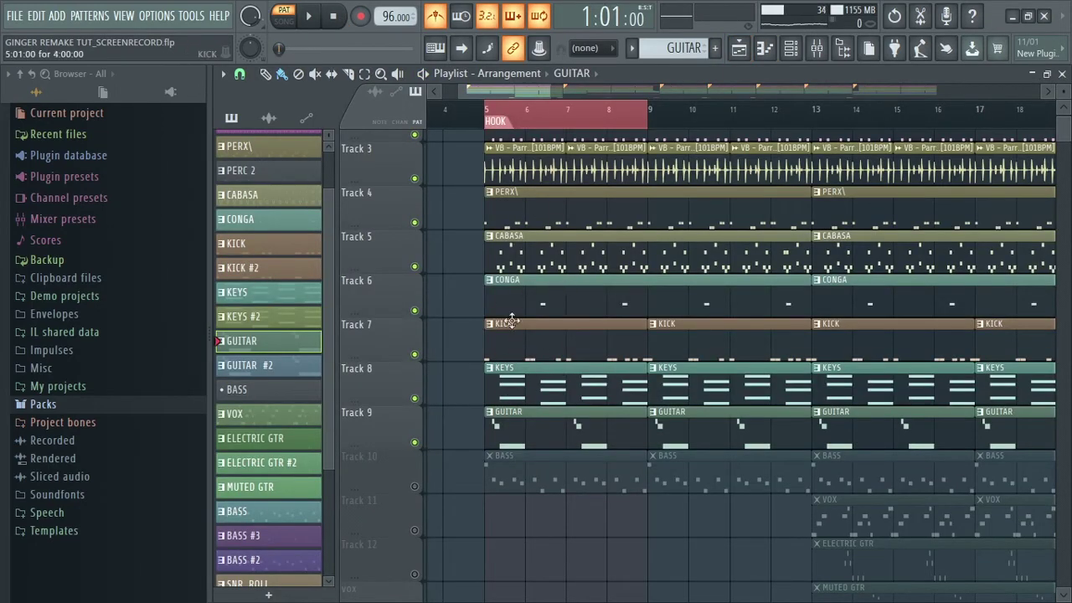
left_click(294, 22)
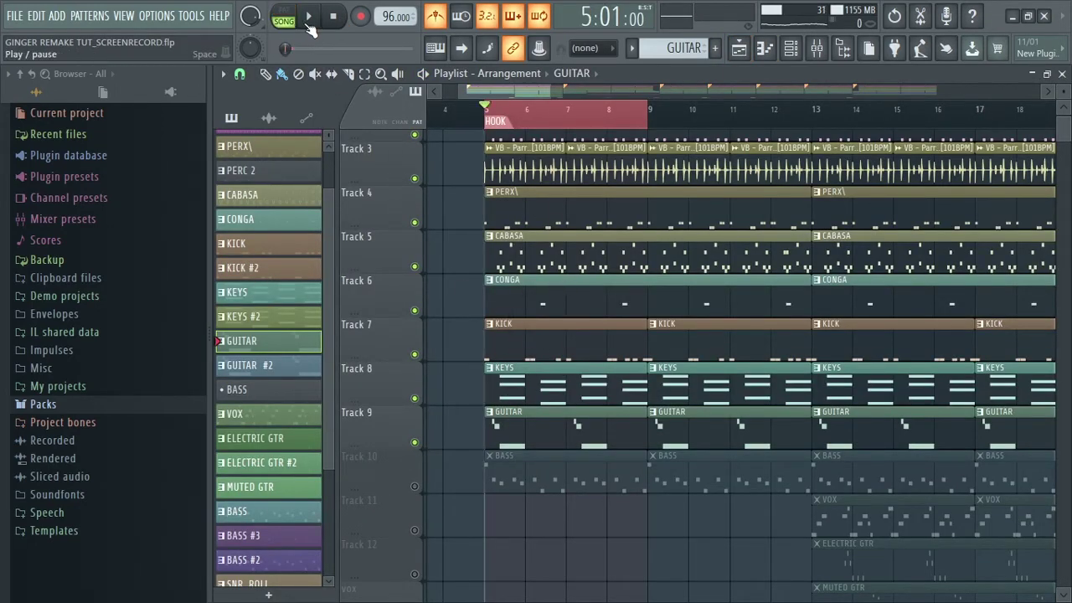
left_click(309, 17)
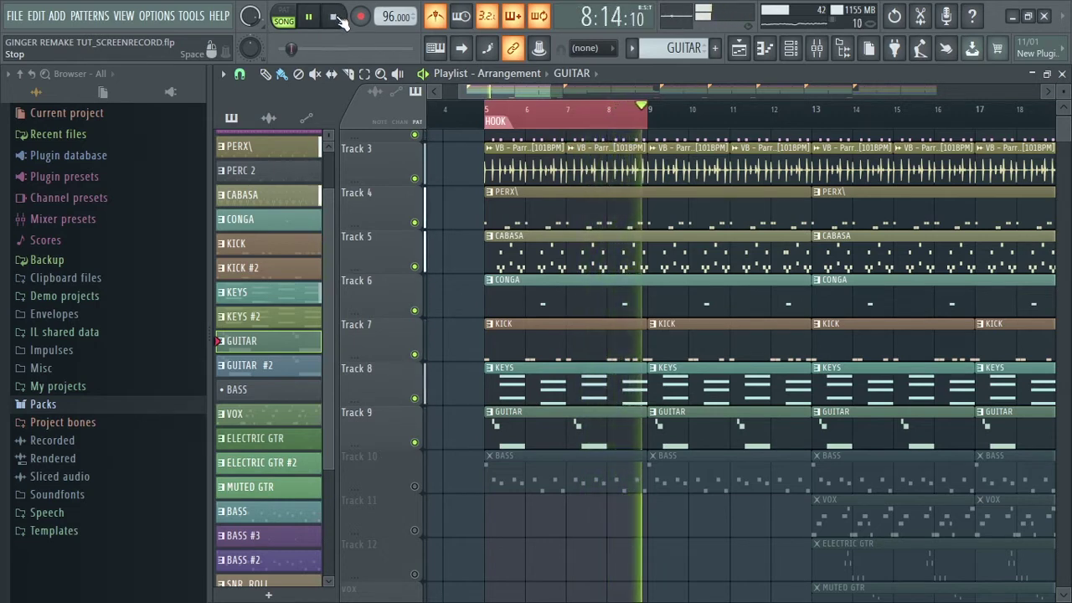
left_click(336, 17)
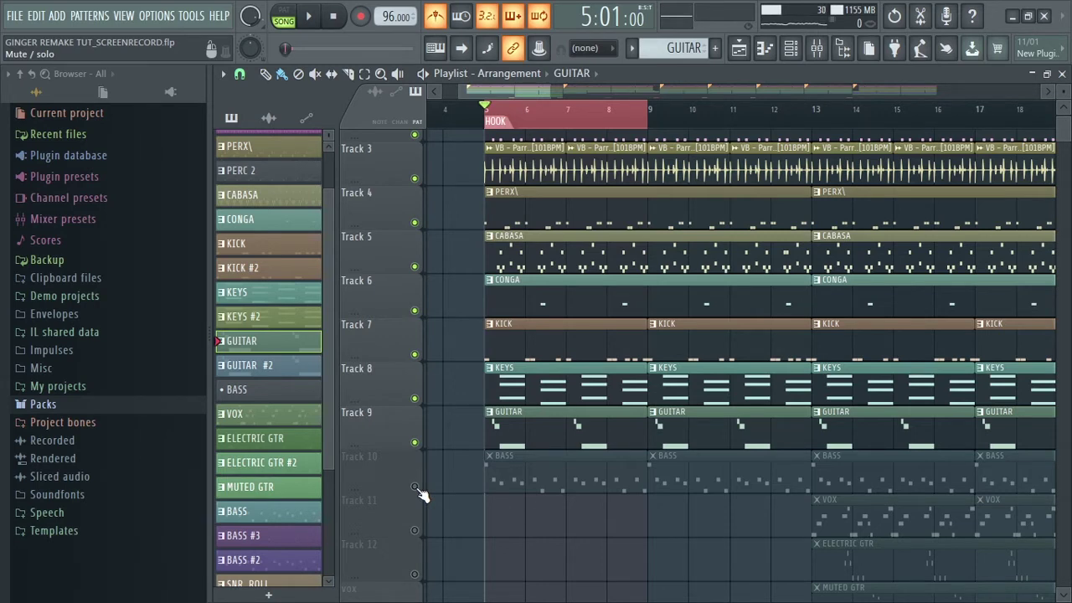
Unmute Track 10 in the playlist and check the GT Nylon Spanish preset in the Nexus channel, closing the plugin window
left_click(416, 488)
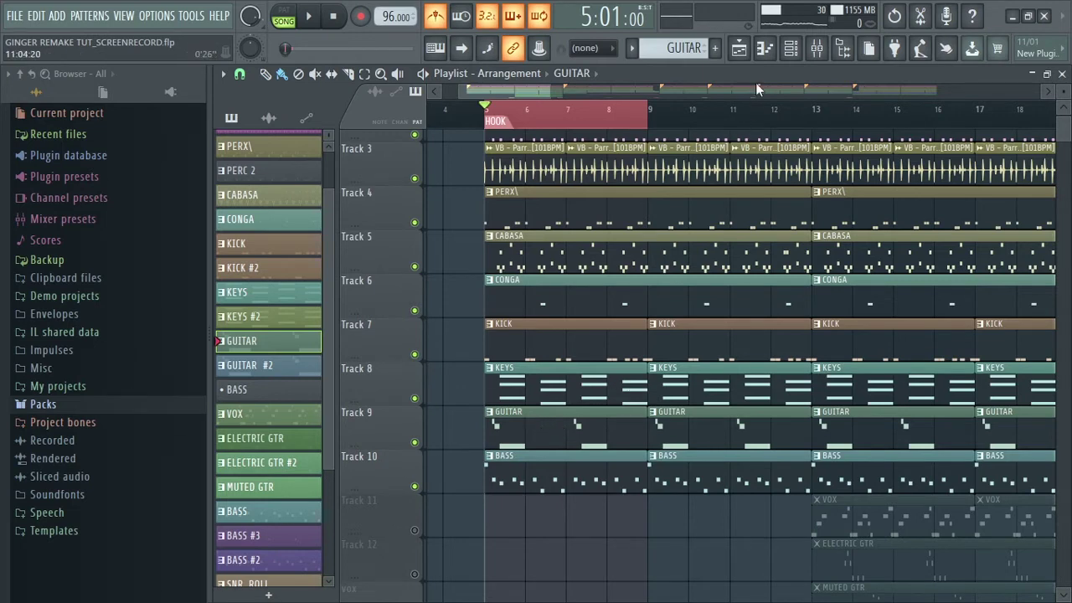
left_click(791, 50)
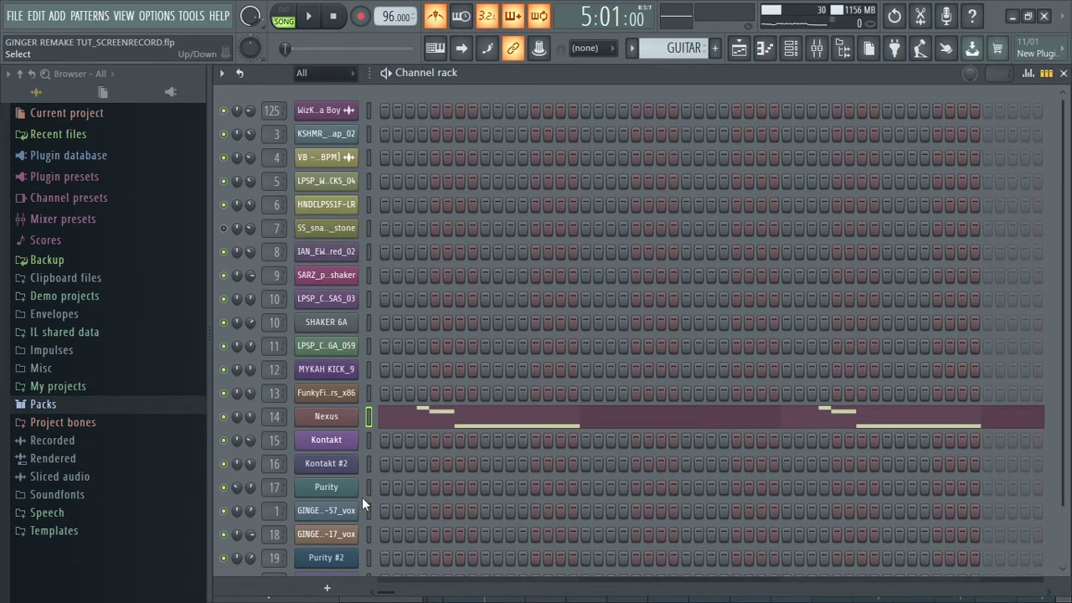
left_click(335, 423)
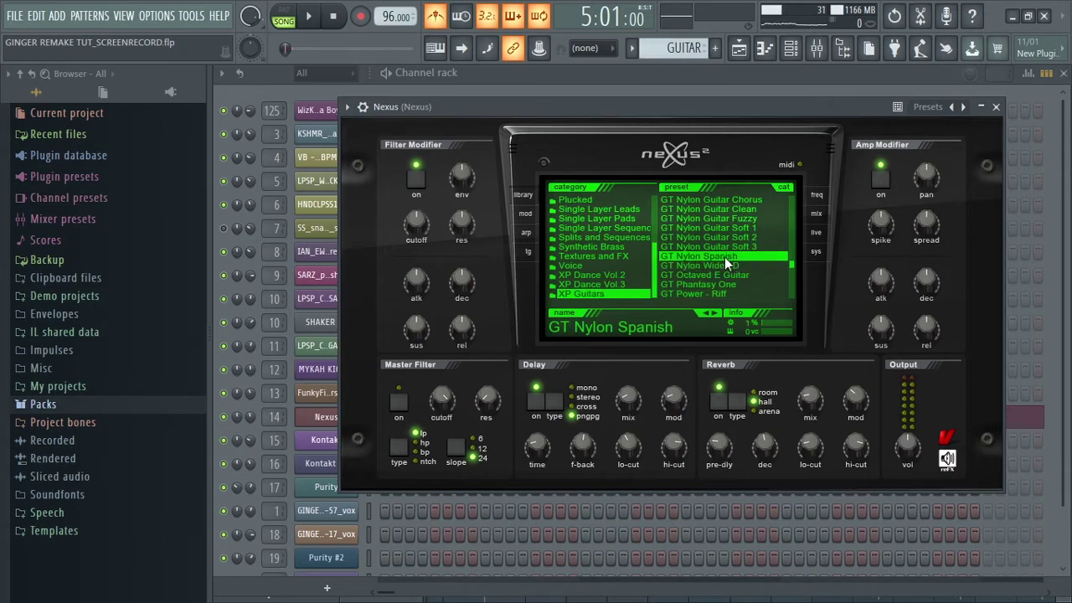
left_click(996, 108)
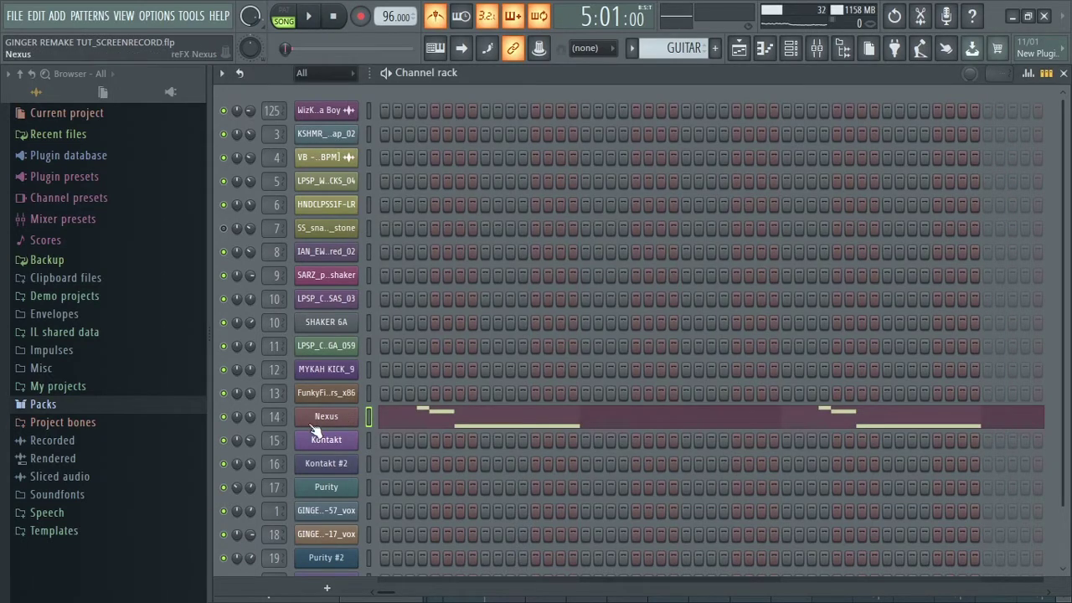
left_click(739, 48)
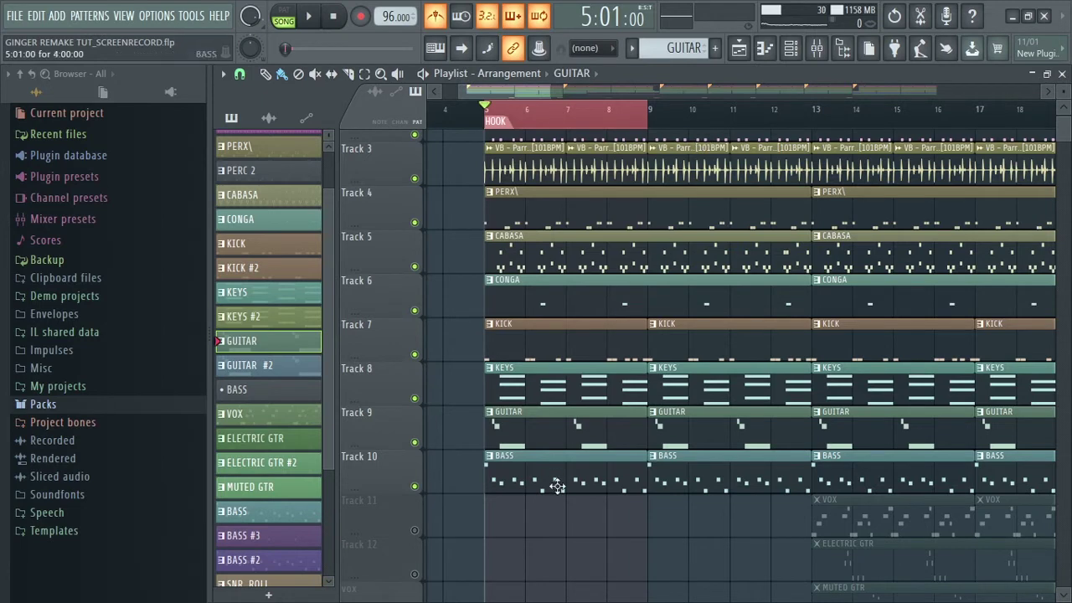
left_click(791, 47)
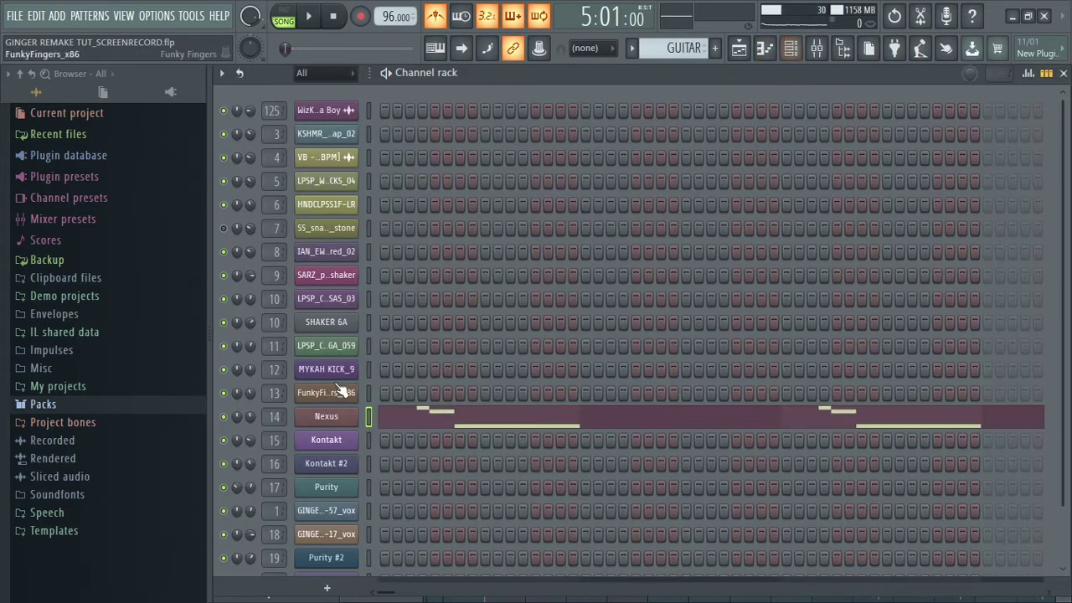
left_click(634, 50)
left_click(656, 235)
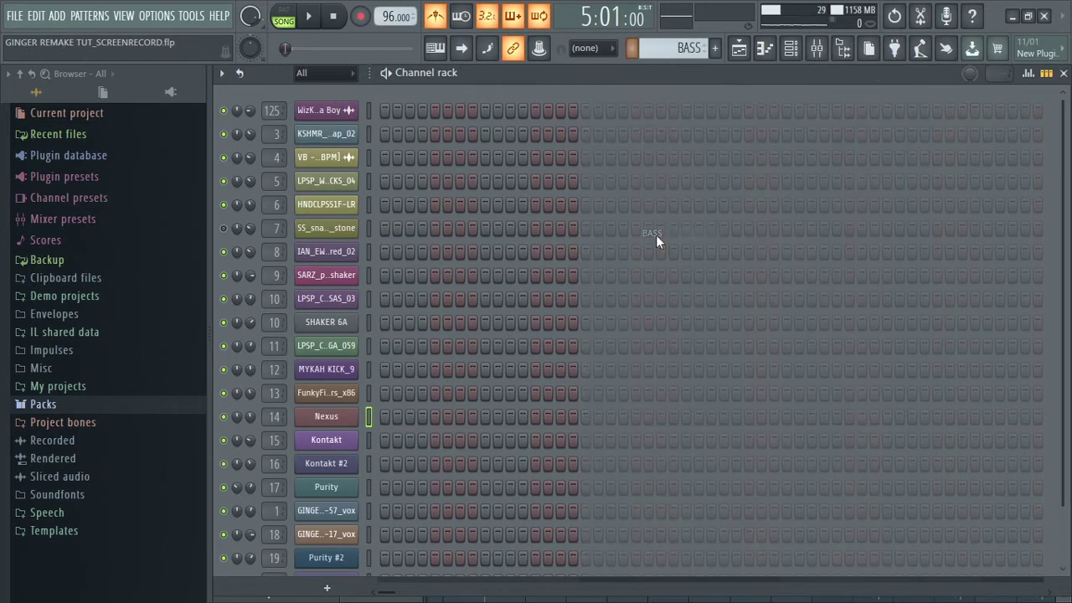
left_click(741, 48)
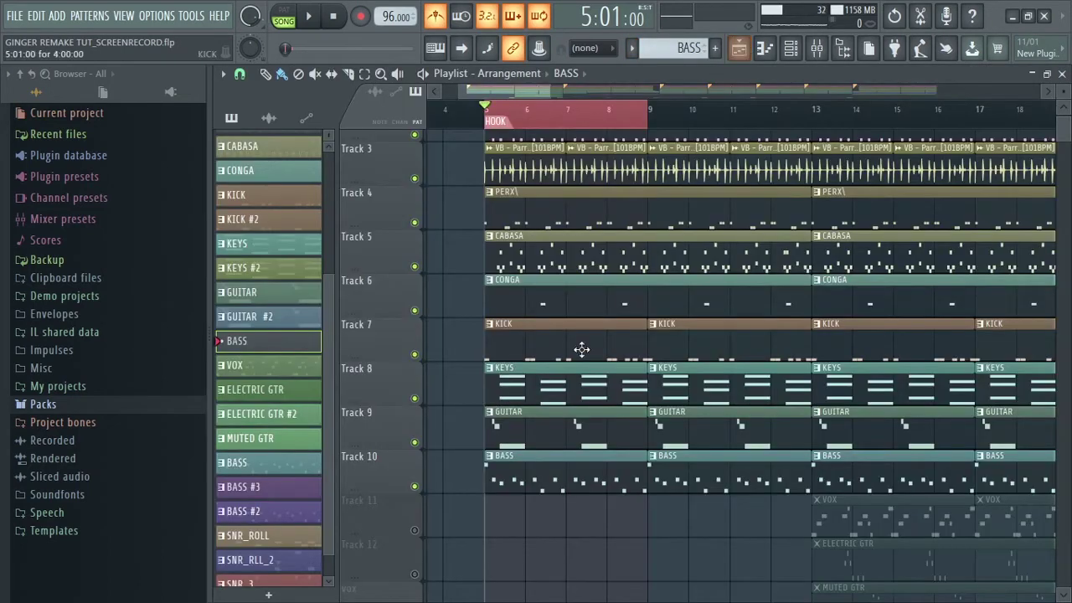
Open the BASS clip from Track 10 in the Purity #2 piano roll and play its four bars in pattern mode
double_click(566, 475)
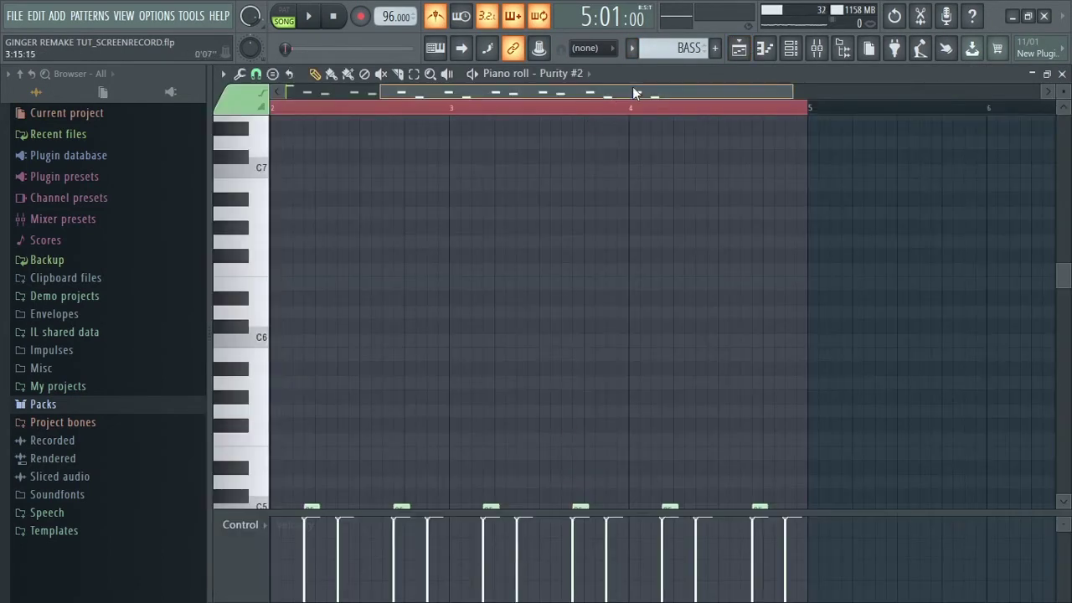
left_click(307, 17)
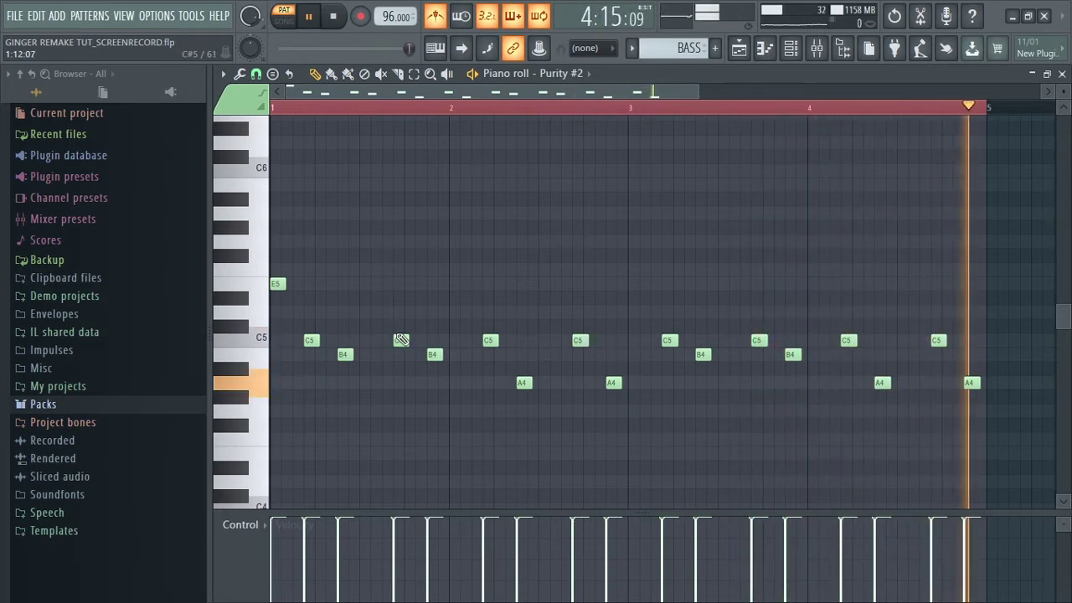
left_click(336, 20)
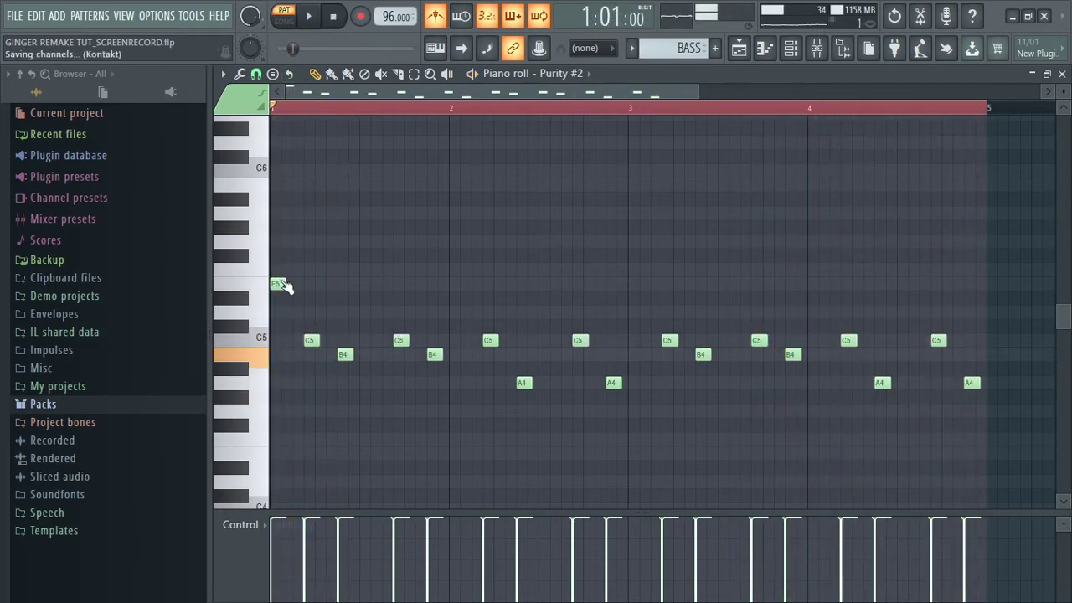
Examine the first two bars of the BASS pattern up close, picking out the second C5 and B4 notes in bar 1
left_click_drag(704, 90, 570, 90)
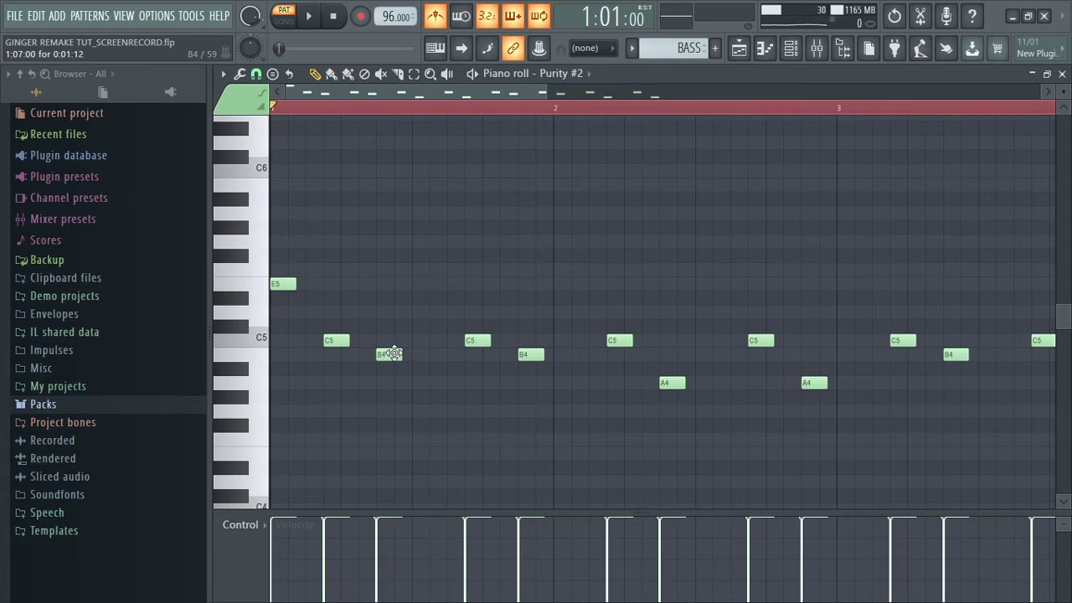
left_click(478, 340)
left_click(533, 355)
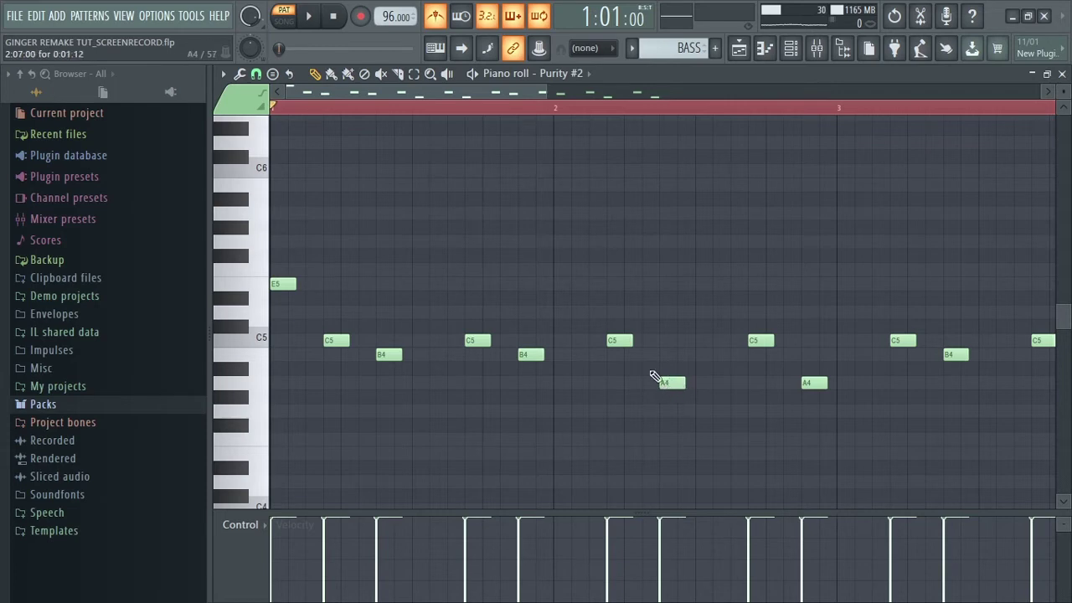
Play the BASS pattern from bar 1 with all four bars in view, stopping playback at the end in the playlist
left_click(310, 15)
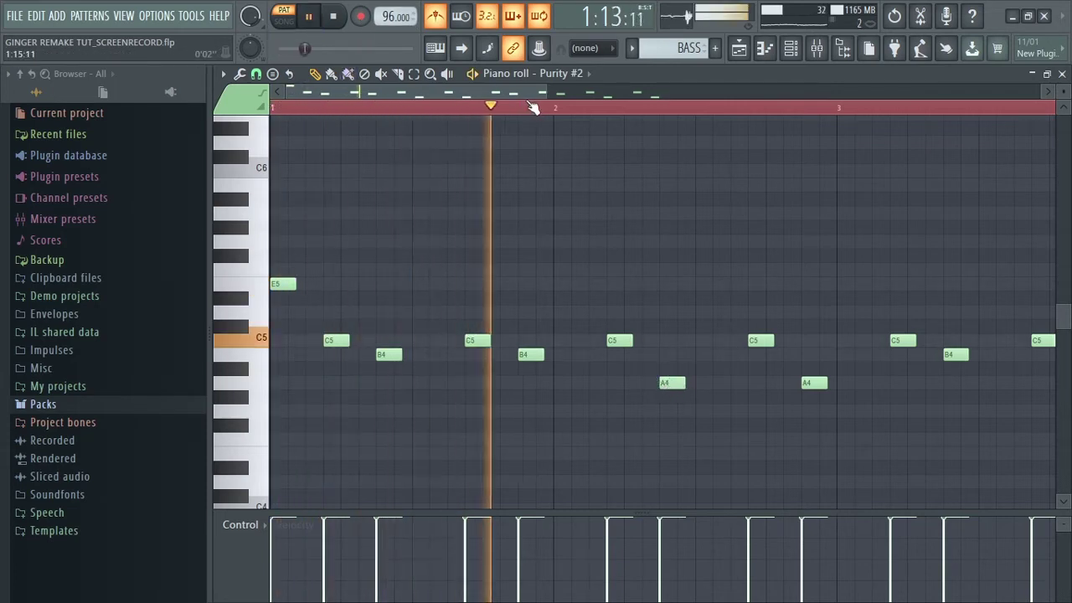
left_click_drag(543, 92, 754, 92)
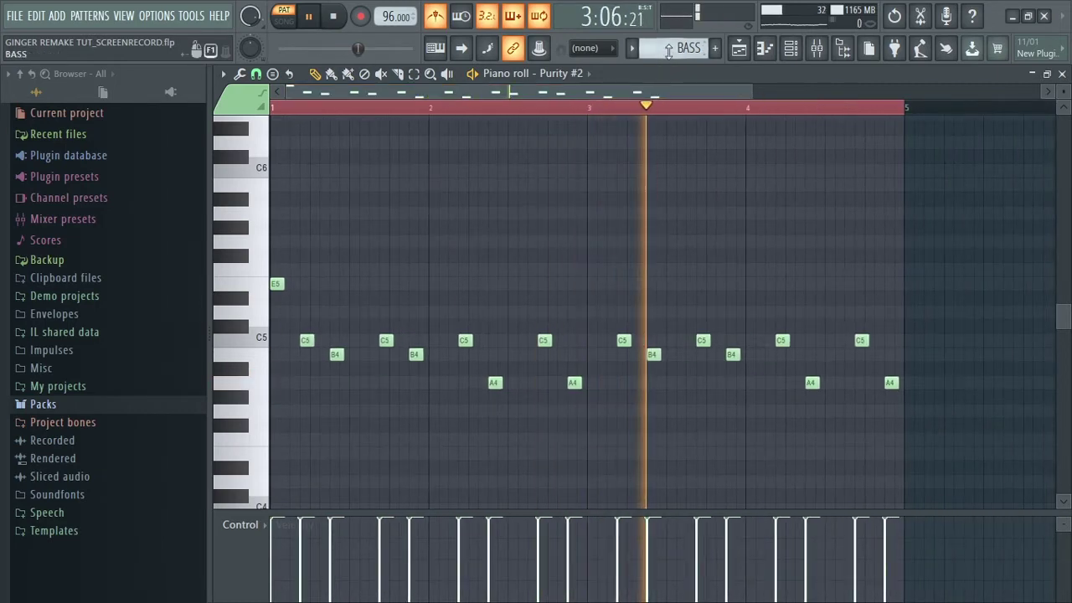
left_click(741, 48)
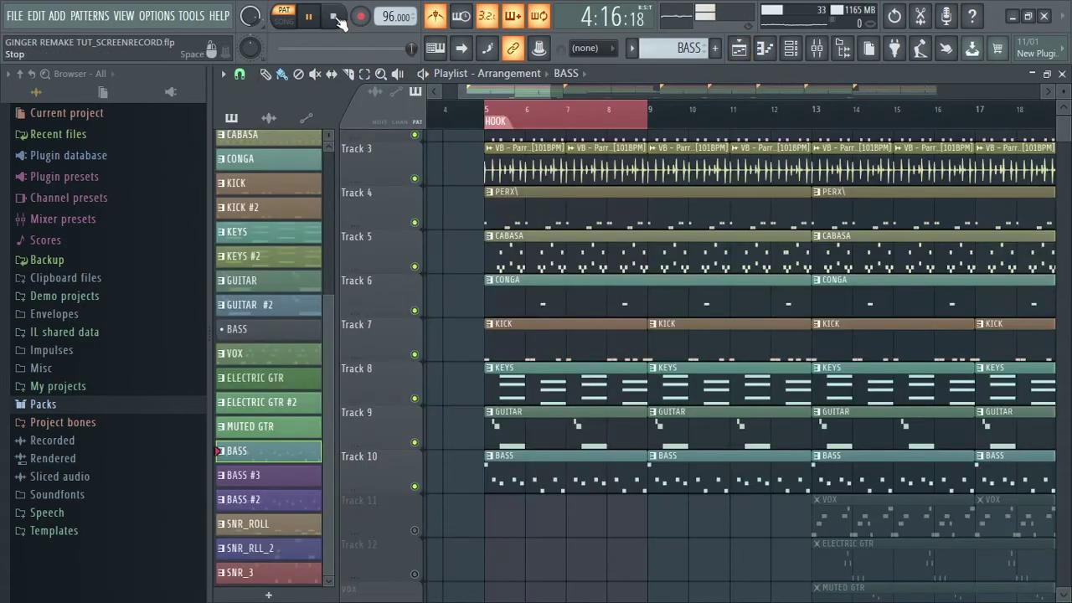
key("space")
Open the Purity #2 channel's plugin to check its EB.Rock Finger bass guitar preset, then return to the playlist
left_click(791, 48)
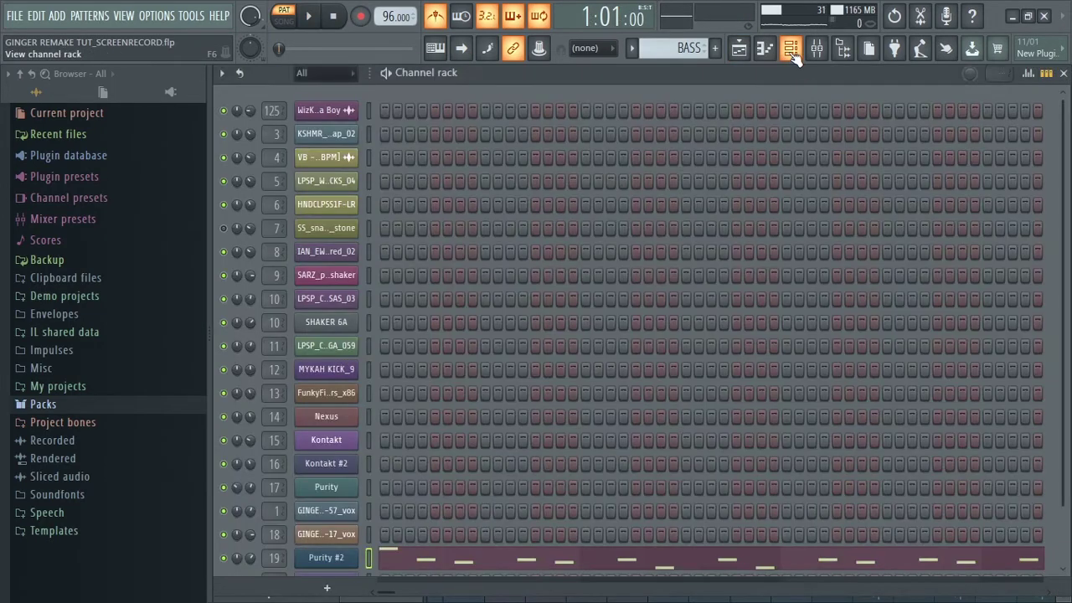
right_click(341, 568)
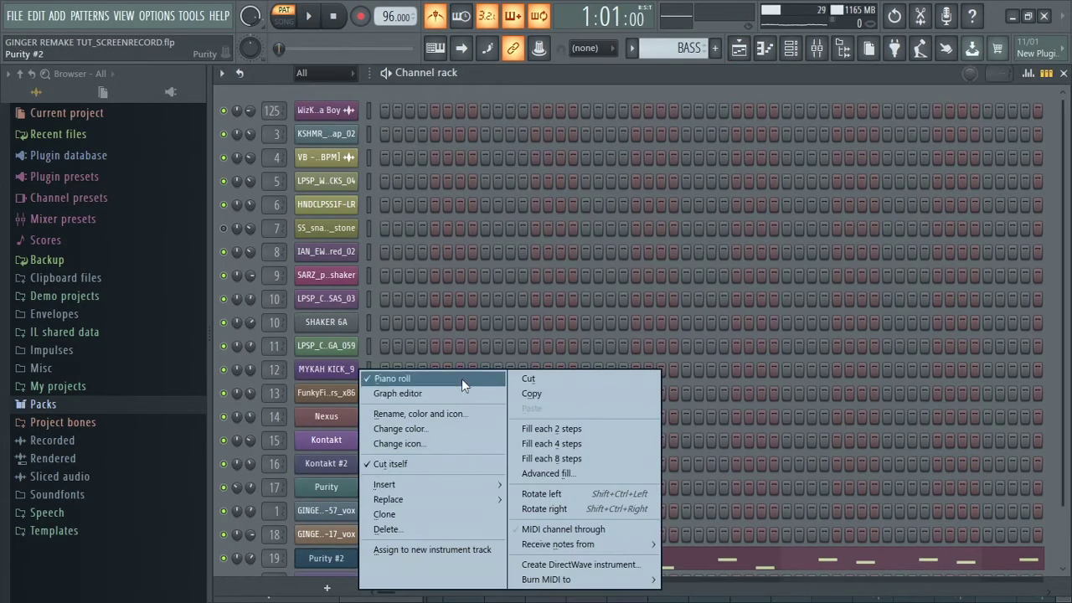
left_click(352, 561)
left_click(352, 562)
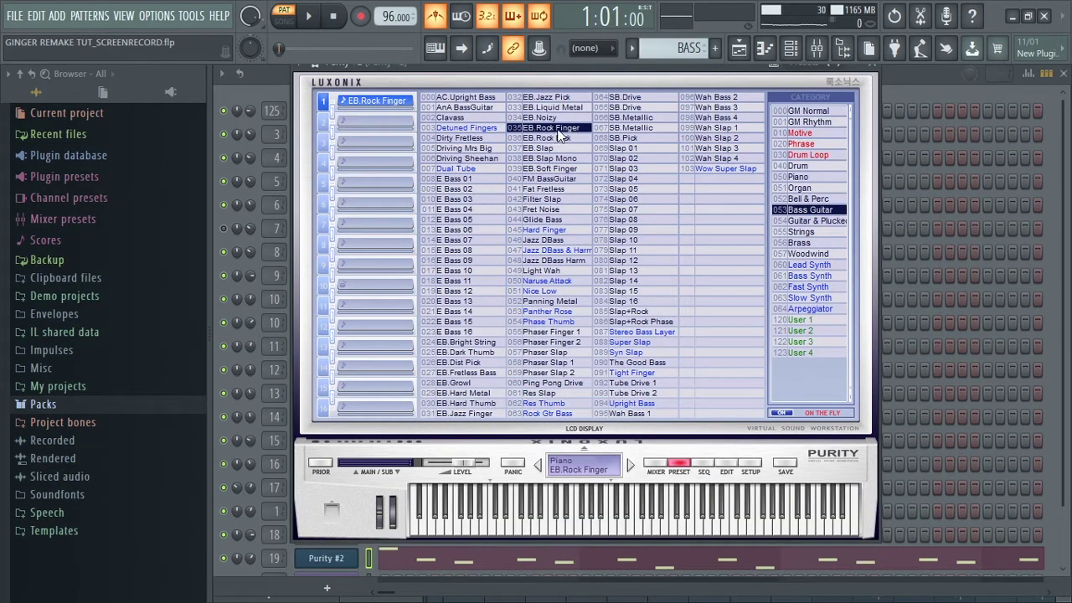
left_click(875, 72)
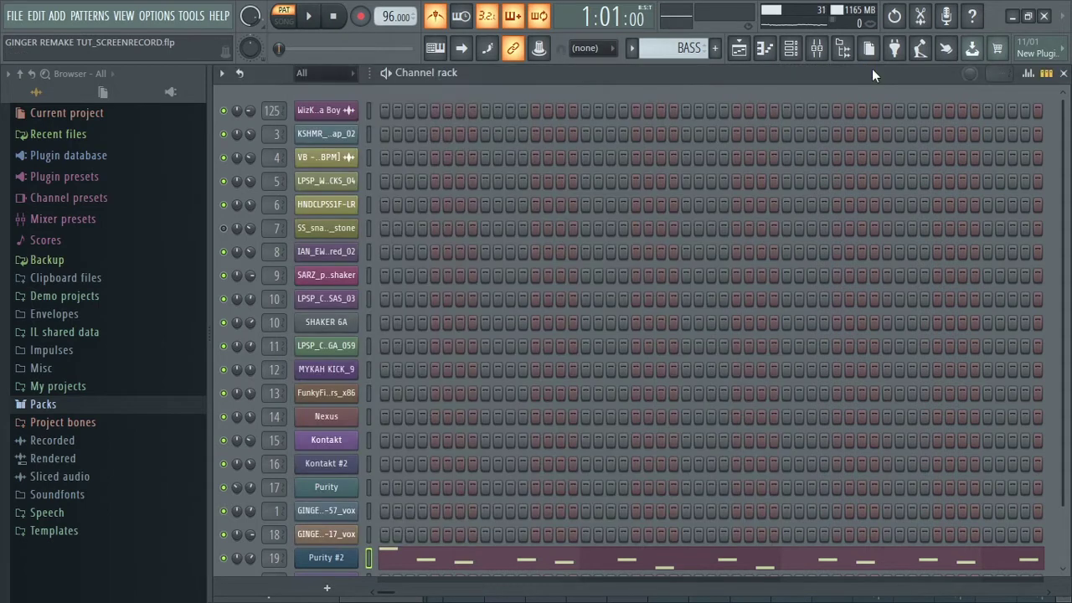
left_click(739, 48)
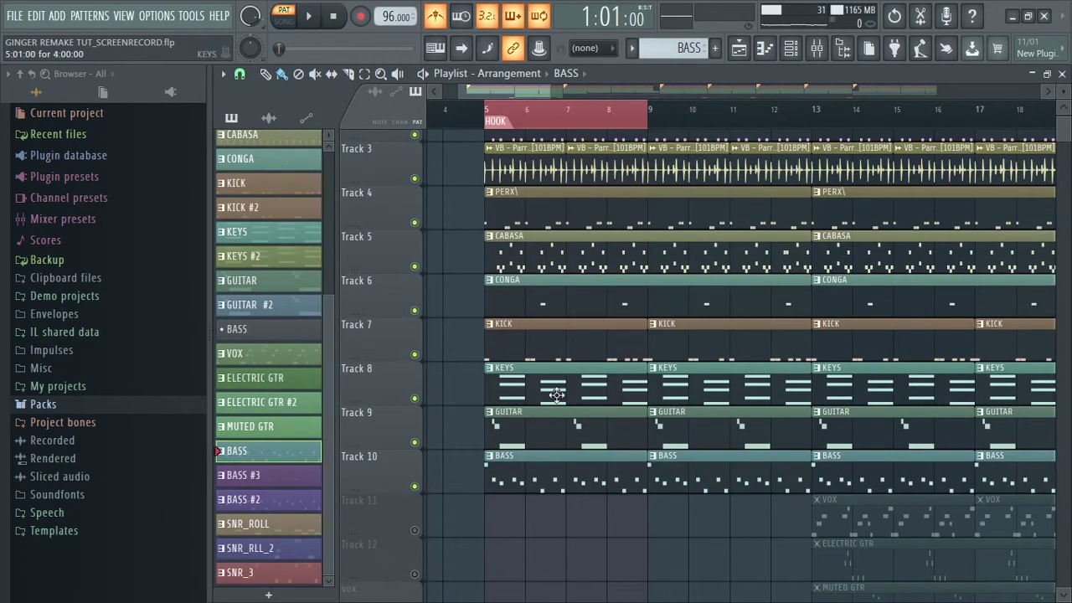
Play the HOOK section from bar 5 in song mode with the bass included on Track 10
left_click(284, 20)
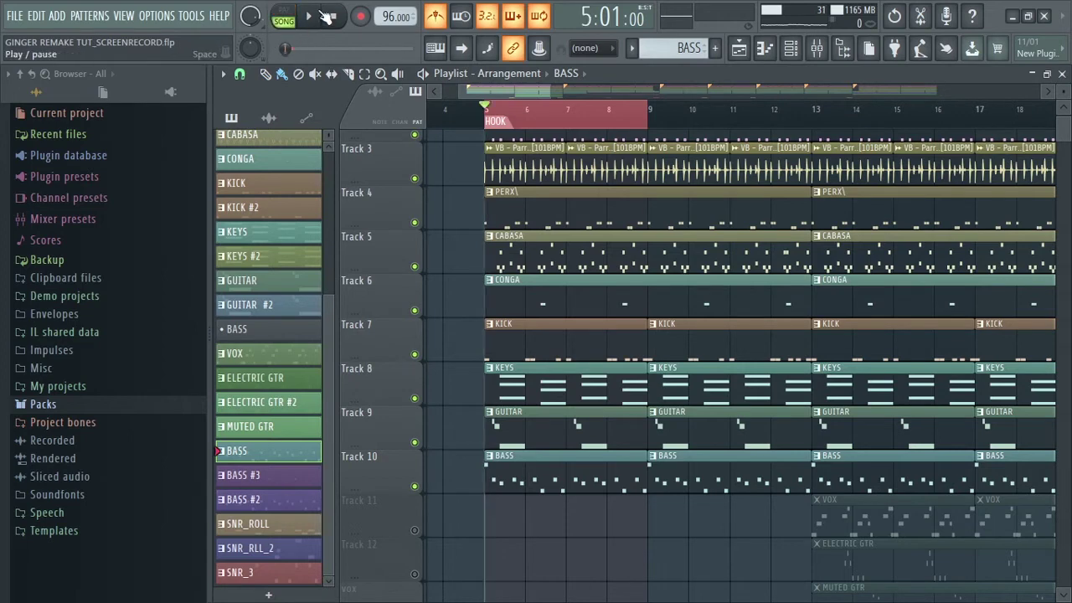
left_click(309, 16)
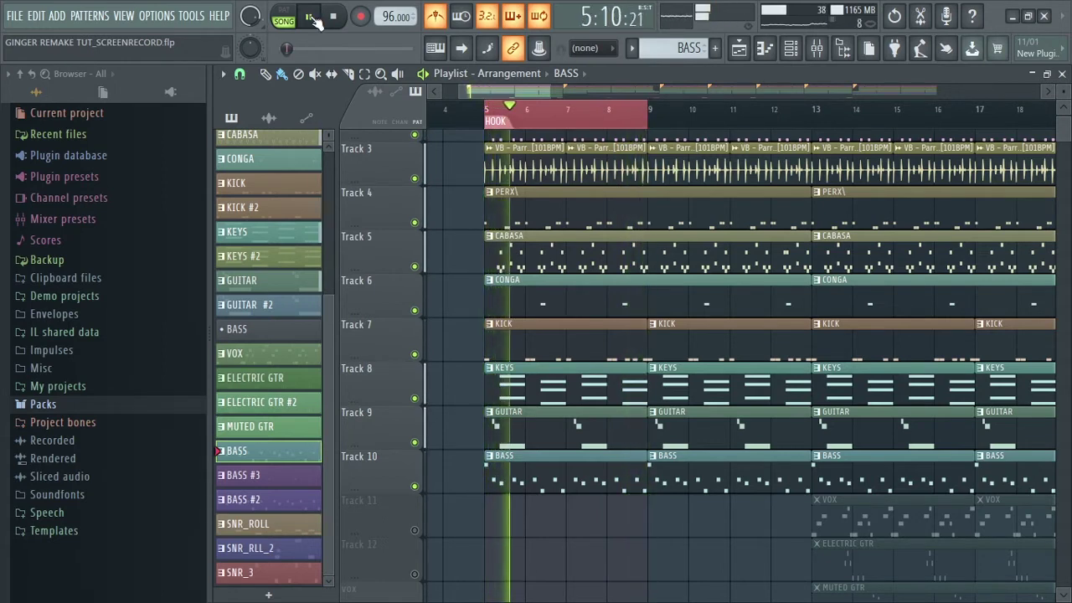
left_click(333, 17)
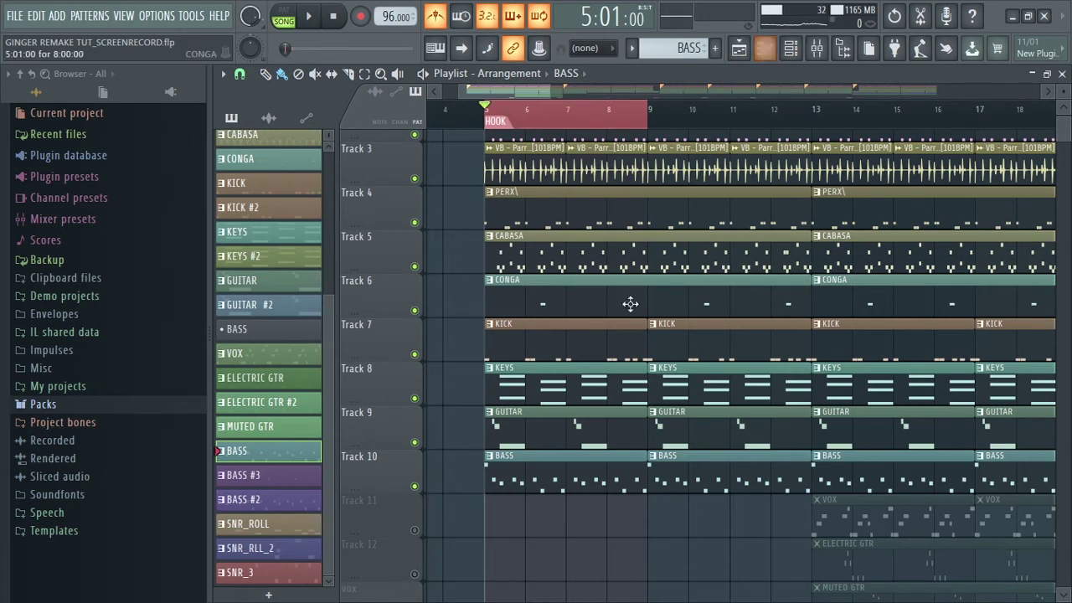
Open the KEYS clip from Track 8 in the FunkyFingers_x86 piano roll and audition piano keys around E5
double_click(599, 382)
scroll(390, 209, "up", 3)
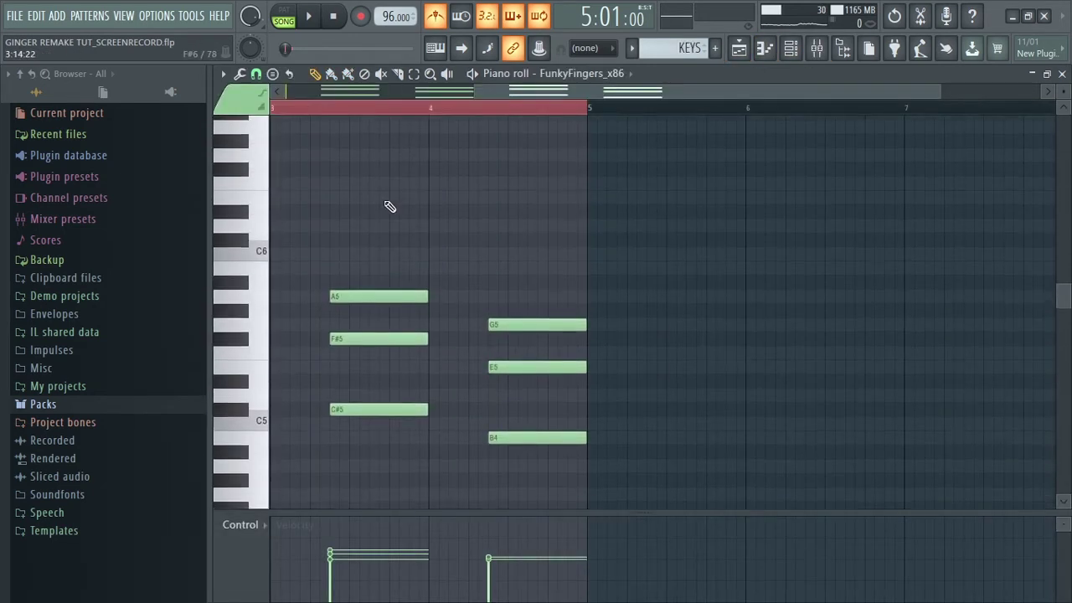
left_click(266, 377)
left_click(266, 339)
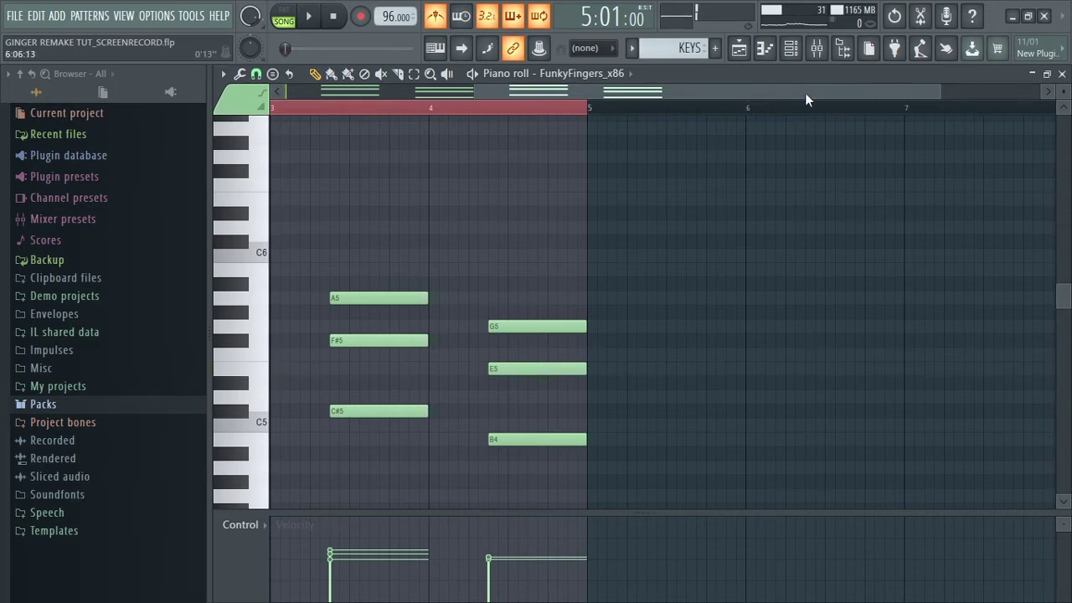
Bring all four bars of the KEYS pattern into view and briefly play the song from the HOOK marker
left_click_drag(805, 99, 500, 91)
key("space")
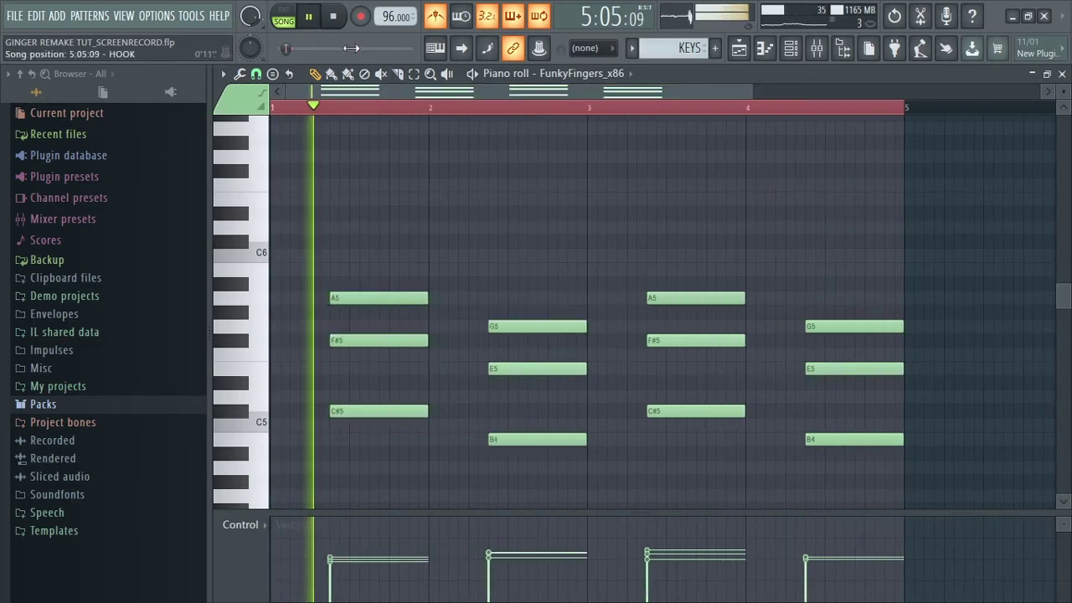
key("space")
Audition the F5 and E5 keys on the piano roll keyboard against the KEYS chords
left_click(262, 354)
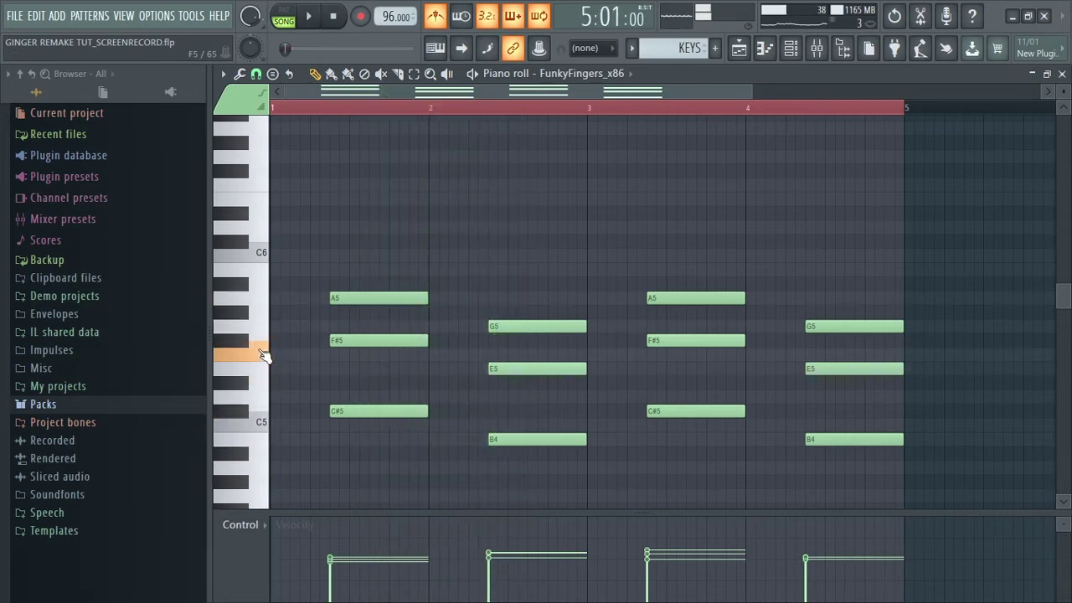
mouse_move(262, 355)
left_mouse_down()
mouse_move(254, 379)
mouse_move(264, 376)
left_mouse_up()
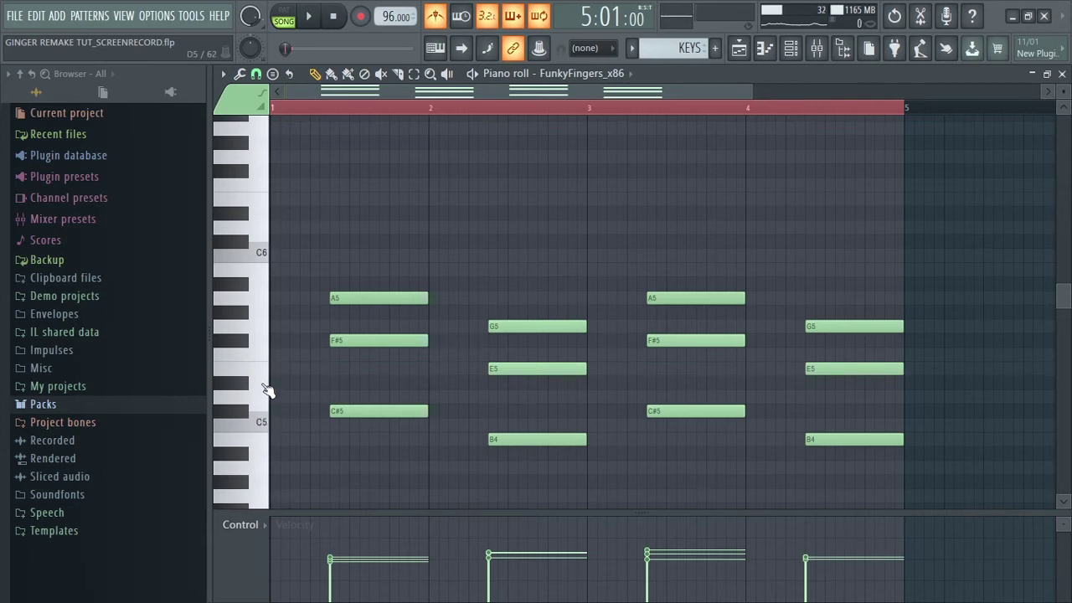
left_click(266, 379)
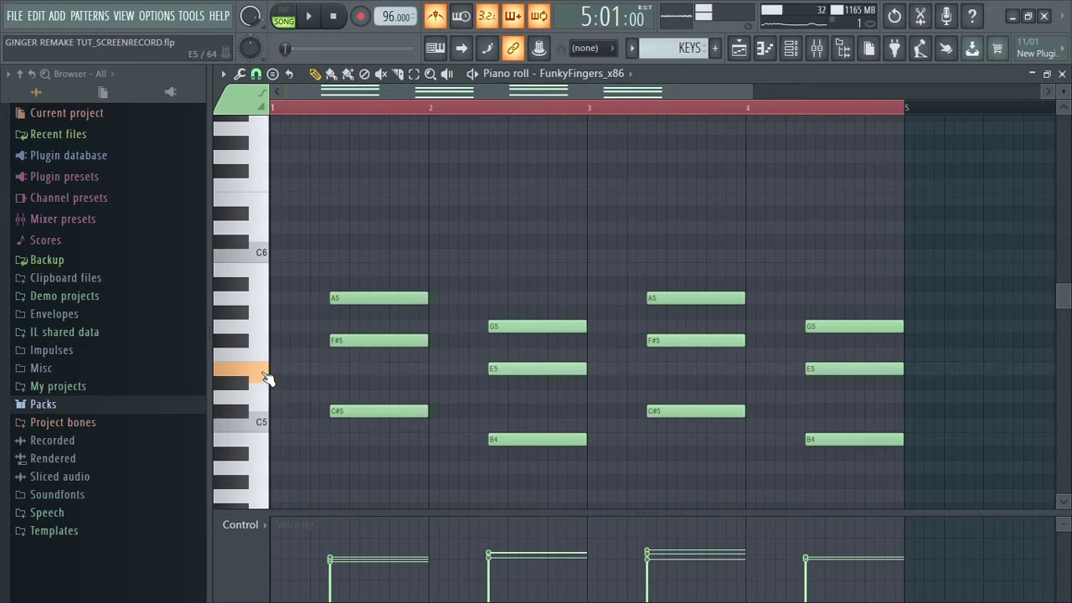
left_click_drag(266, 378, 267, 378)
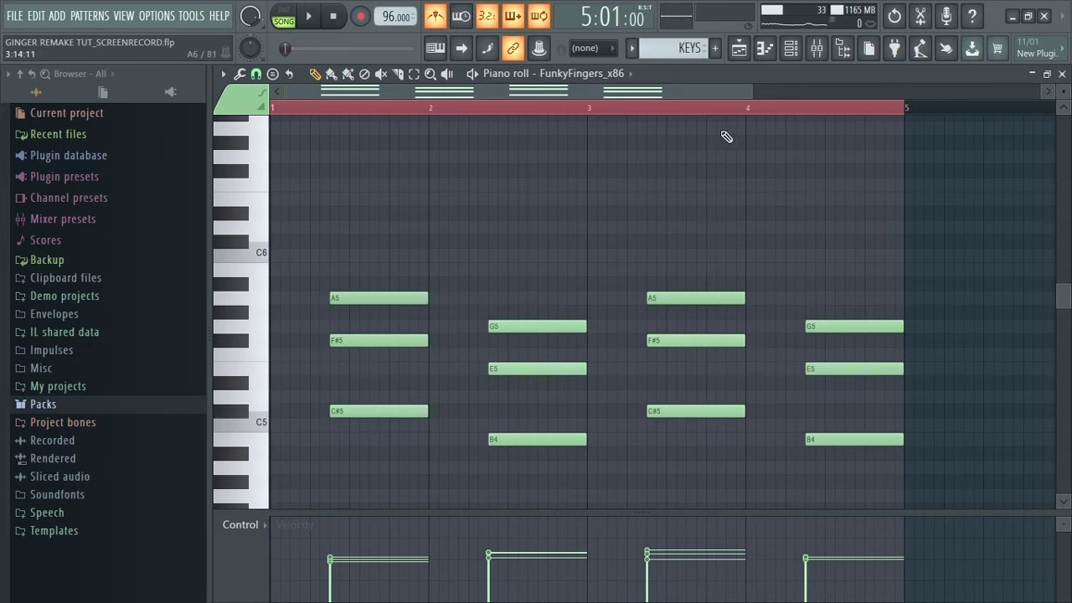
Return from the KEYS piano roll to the playlist and briefly play the HOOK section from bar 5
left_click_drag(752, 90, 783, 88)
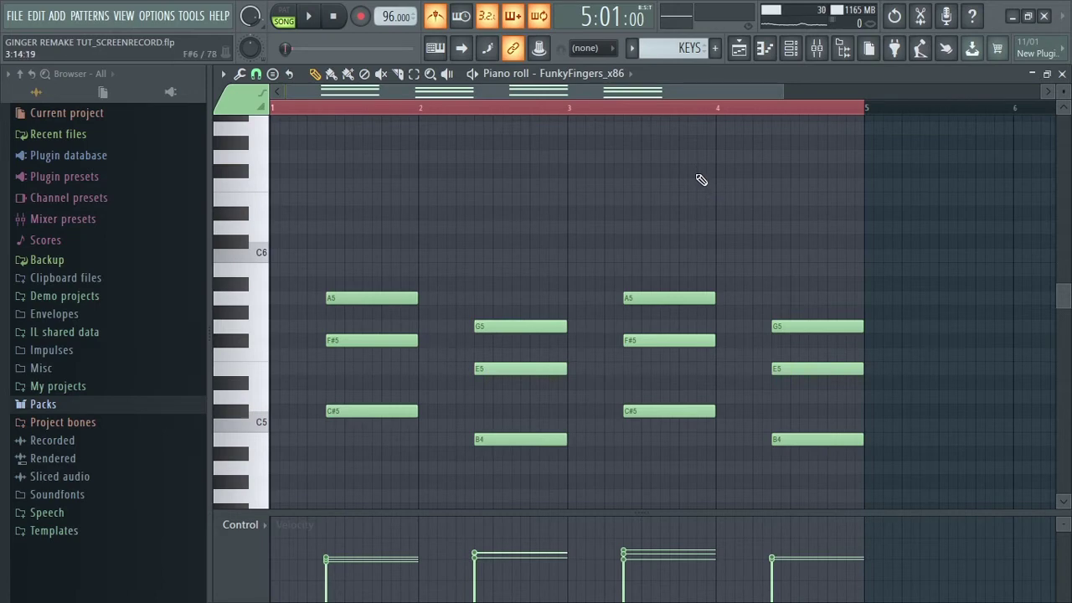
left_click(739, 50)
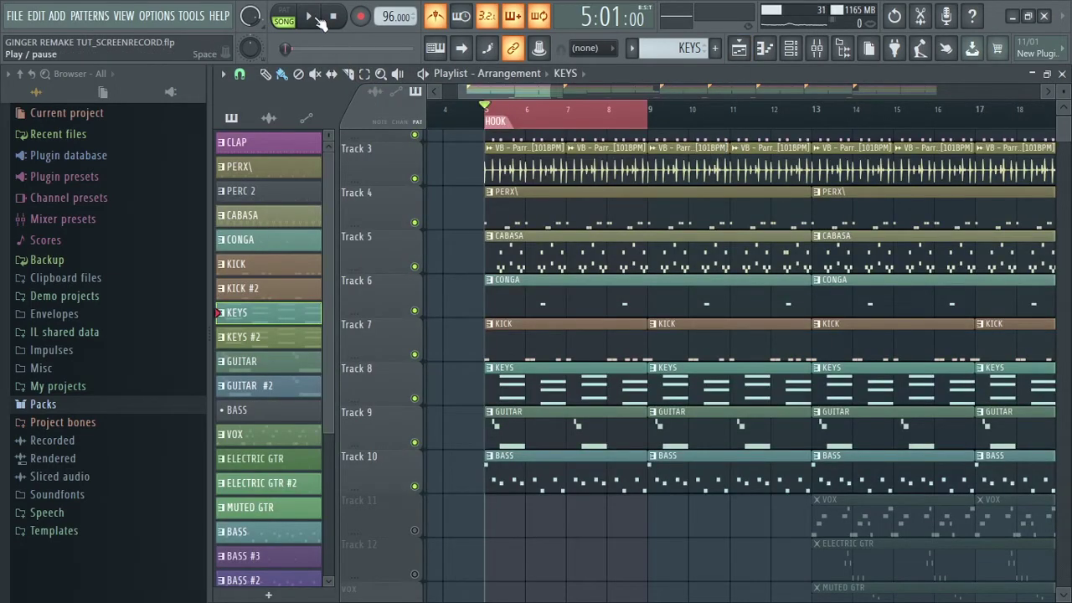
key("space")
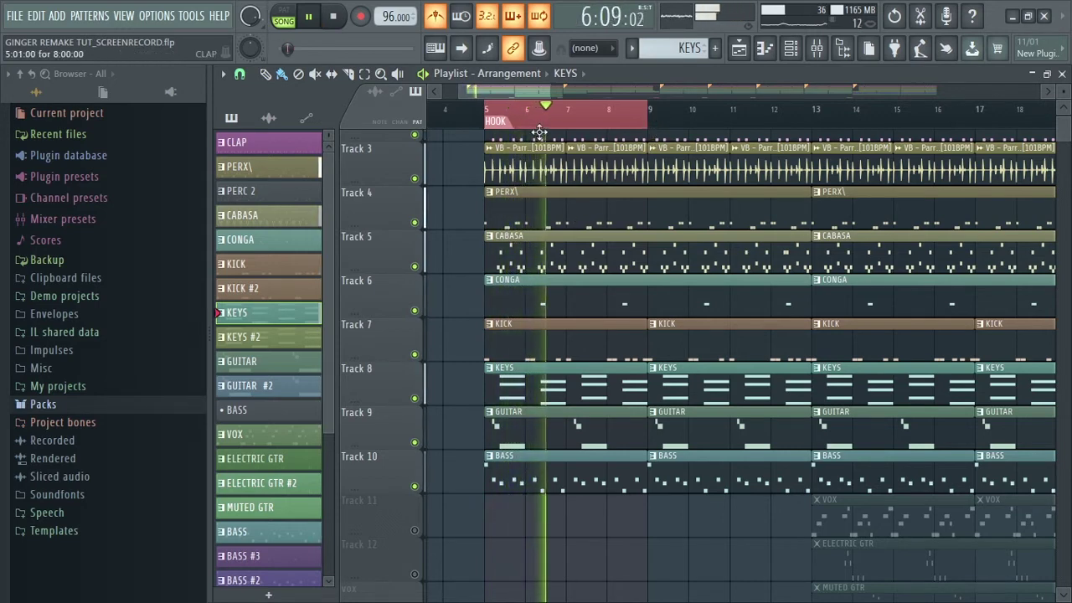
left_click(345, 20)
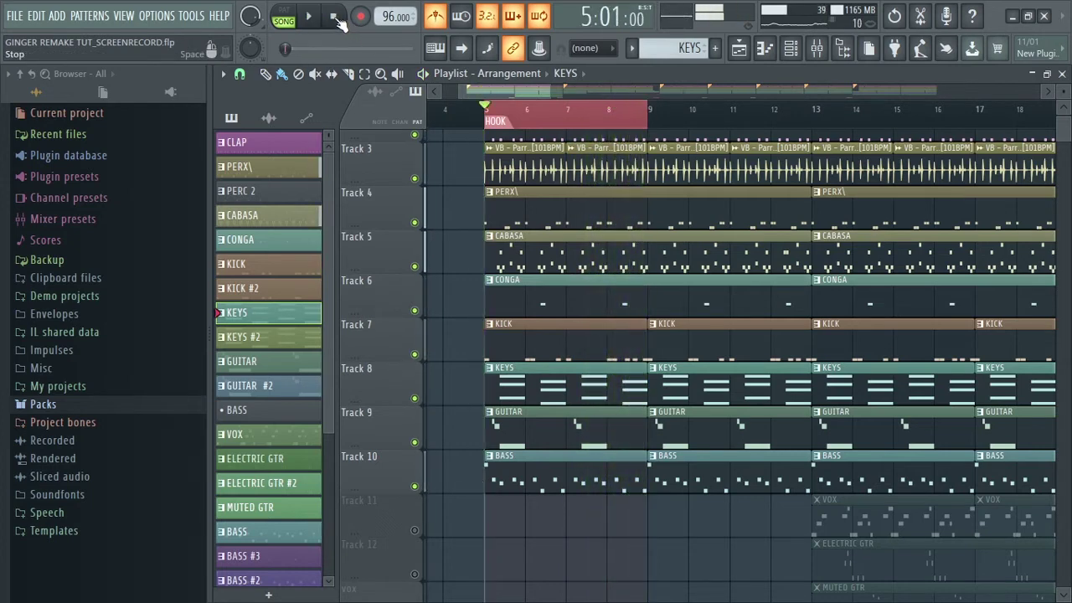
Extend the playlist time selection to run from bar 5 to bar 13 and play that HOOK section
right_click(650, 122)
left_click_drag(653, 111, 812, 126)
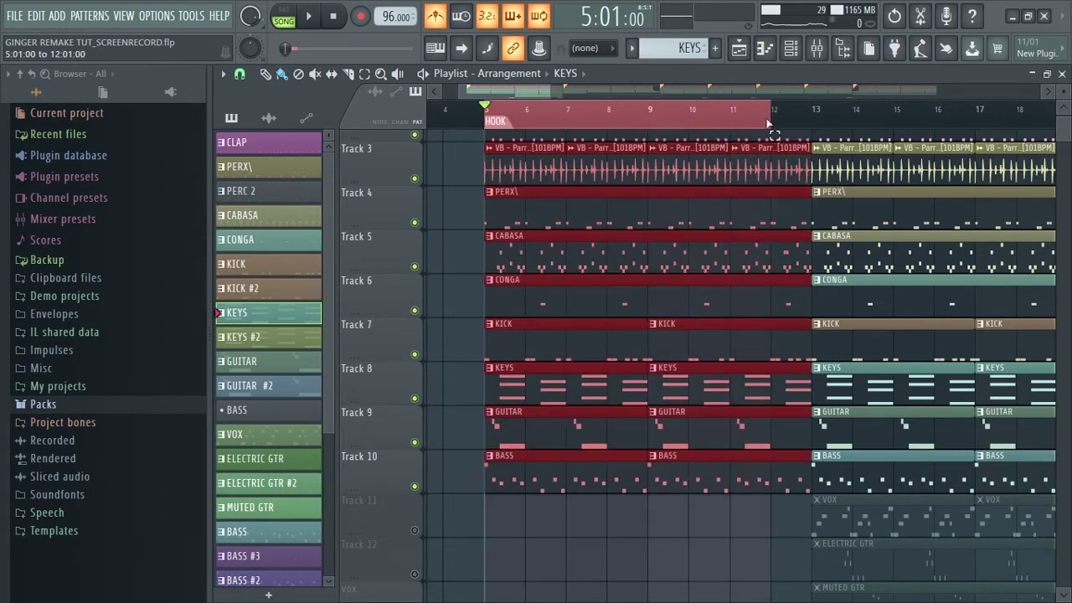
left_click(732, 530)
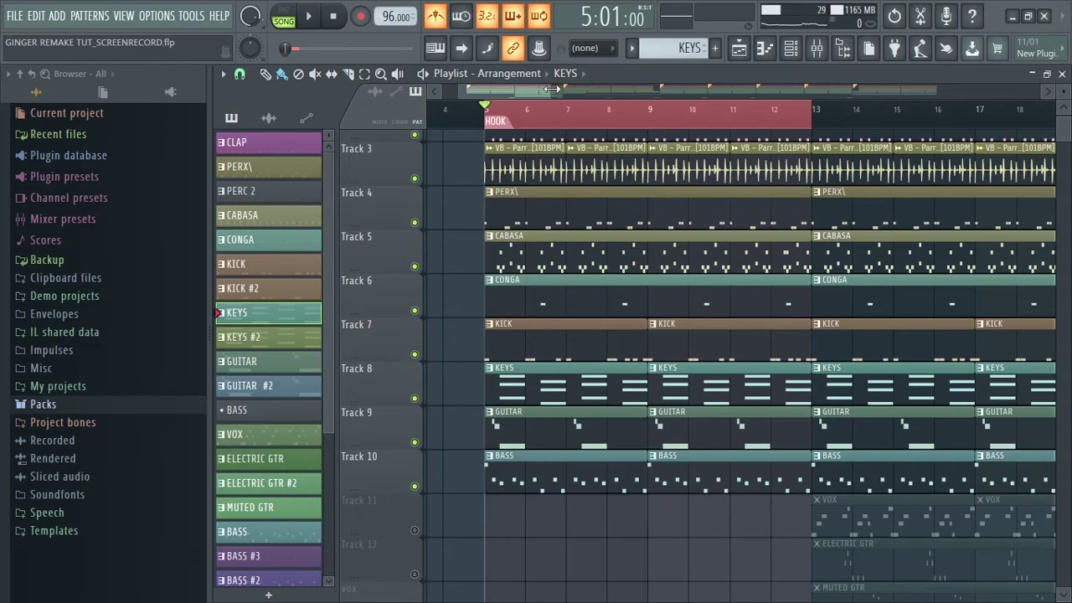
left_click_drag(559, 93, 689, 89)
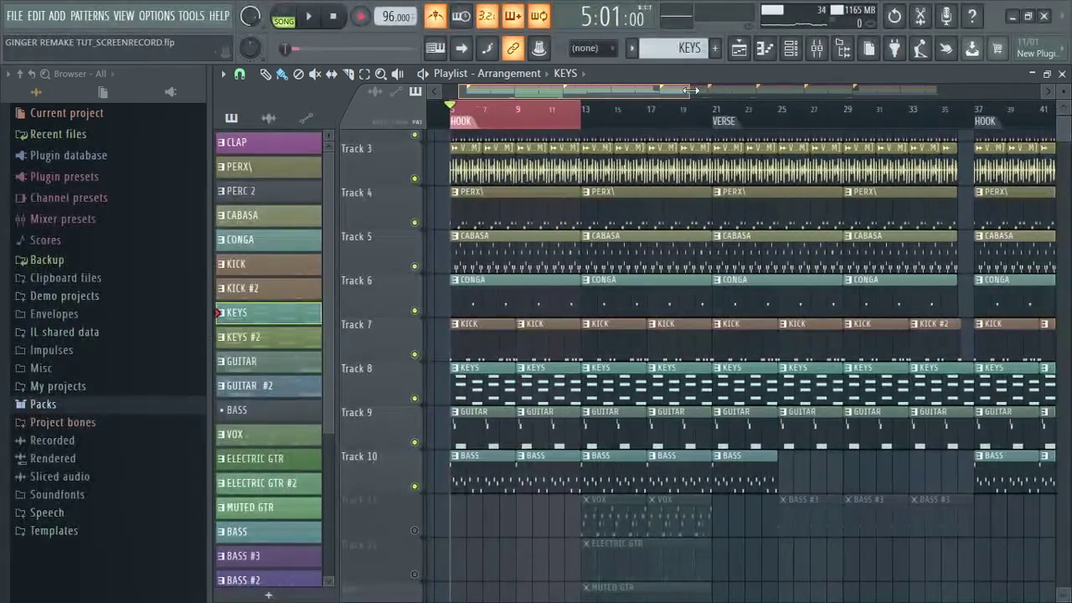
left_click(309, 17)
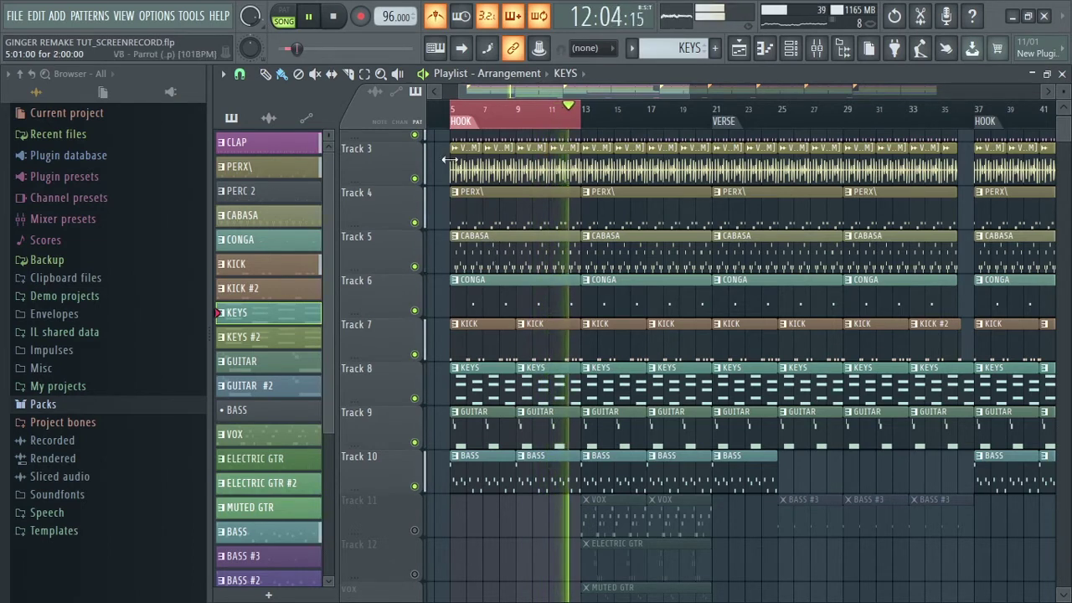
left_click(338, 17)
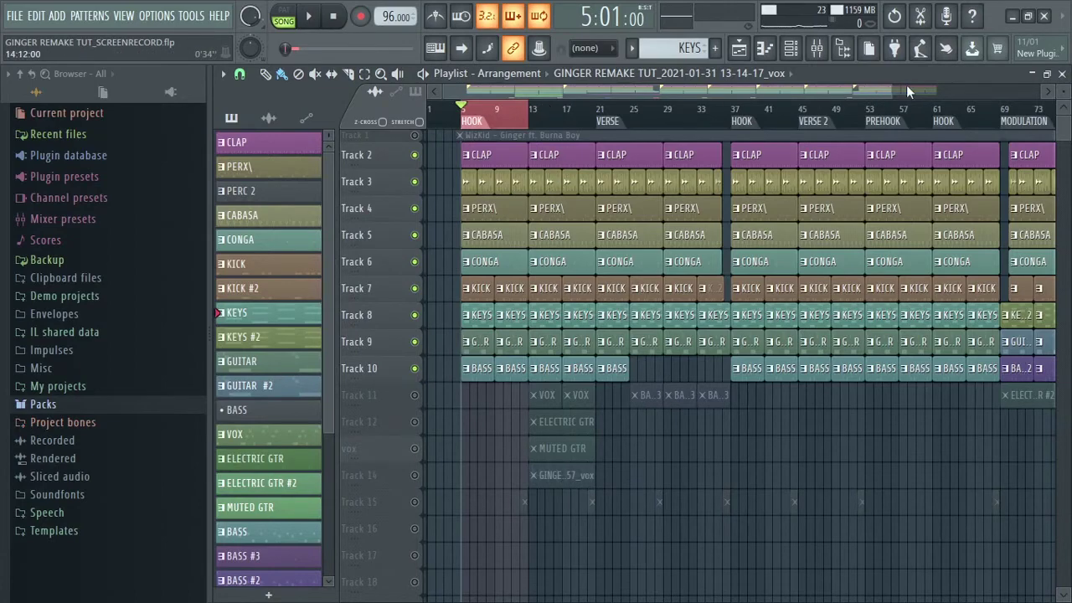
Replace the playlist time selection with one from bar 13 to bar 21, up to the VERSE marker
left_click_drag(895, 85, 621, 109)
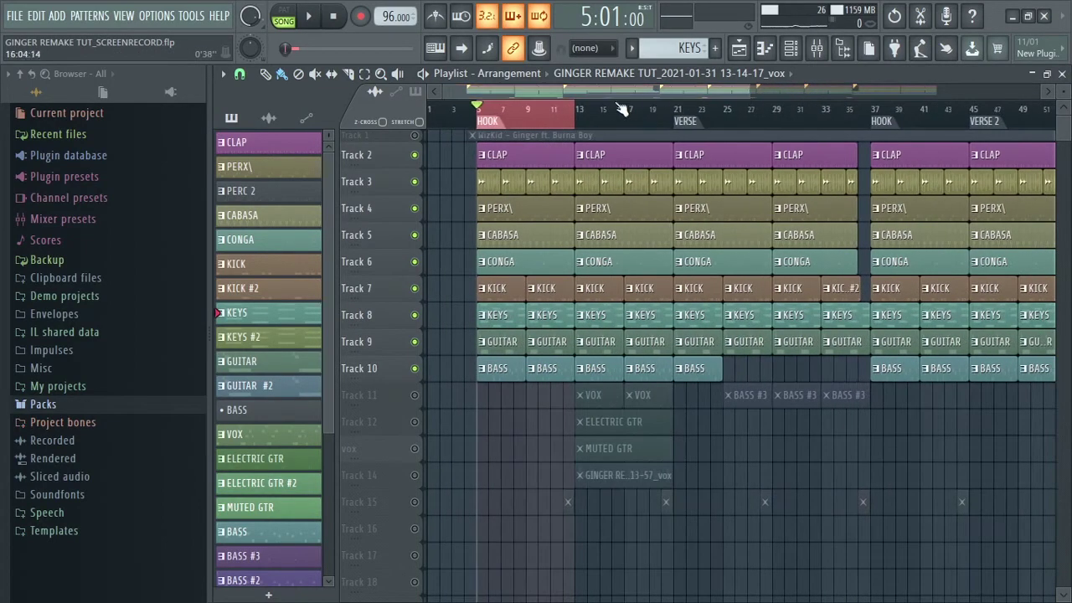
left_click(578, 123)
left_click(576, 122)
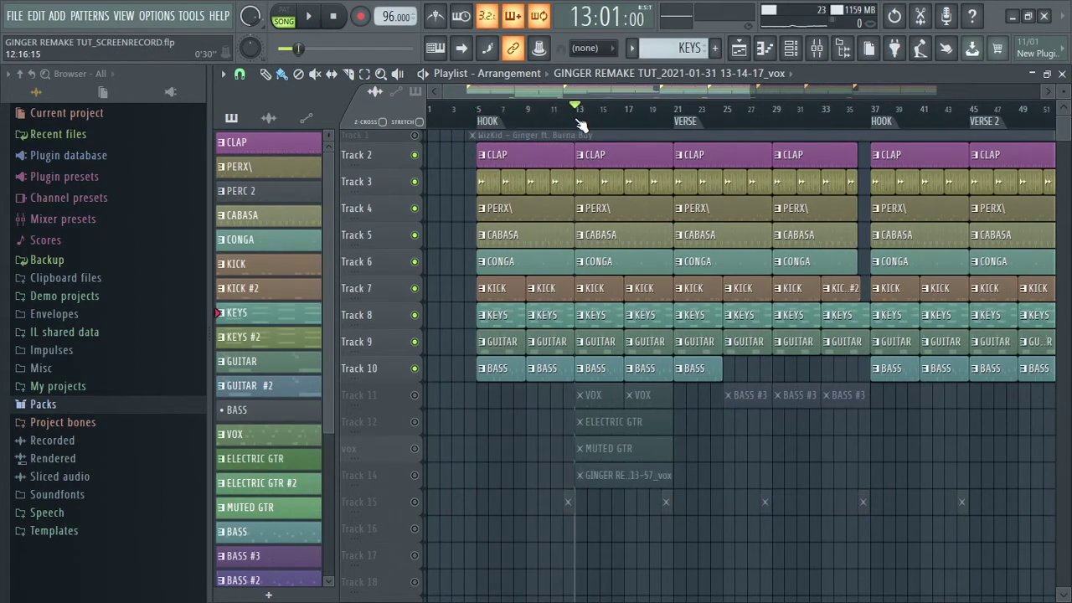
right_click(576, 122)
left_click(586, 103)
left_click_drag(576, 109, 674, 108)
left_click(766, 501)
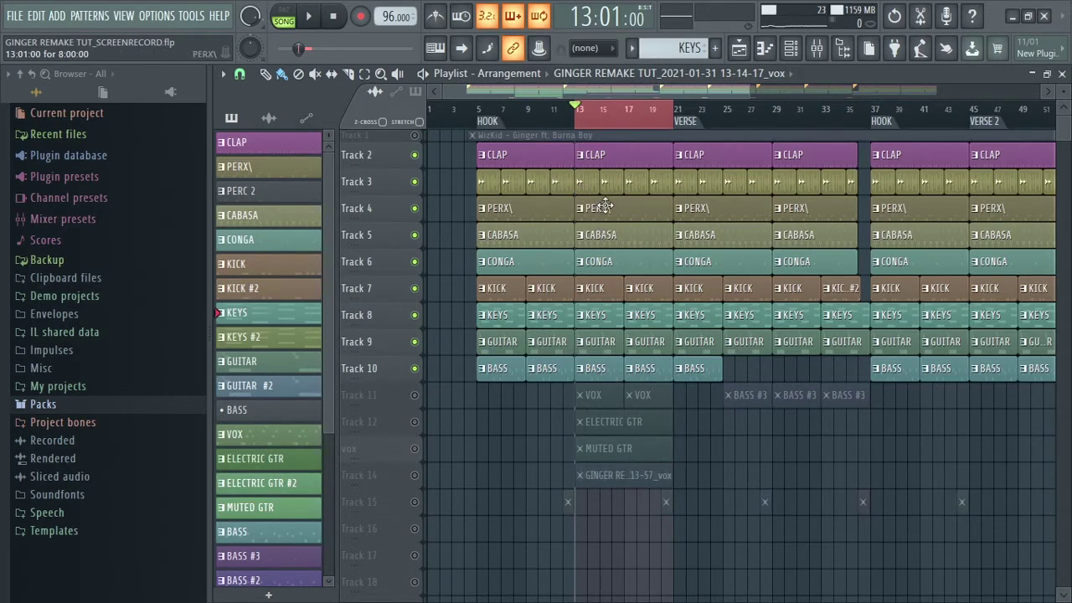
Unmute Track 11 and show the VOX pattern in the Channel rack
left_click(416, 396)
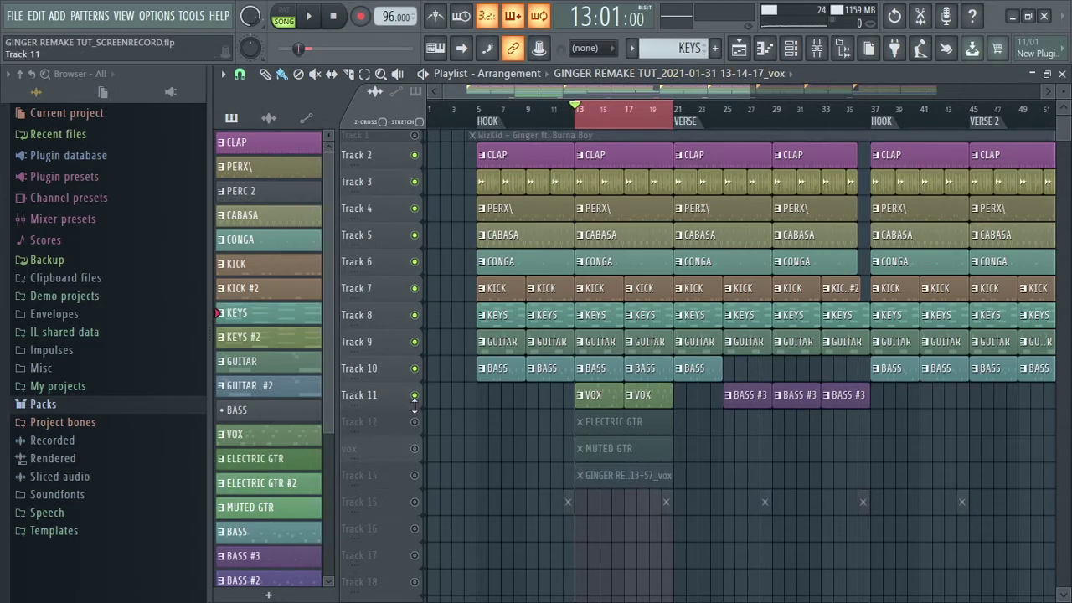
left_click(631, 48)
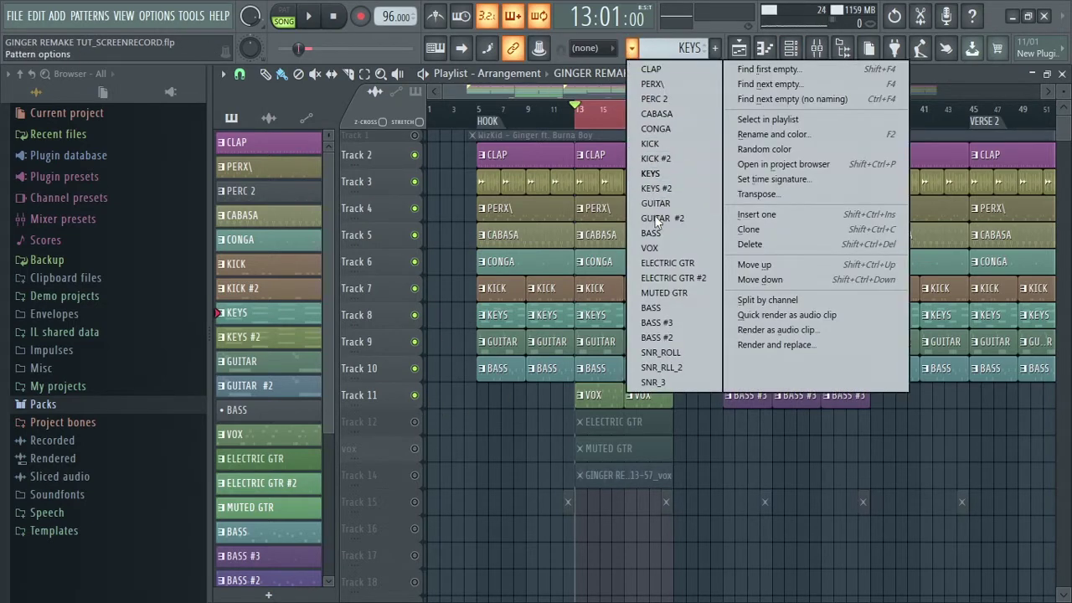
left_click(662, 248)
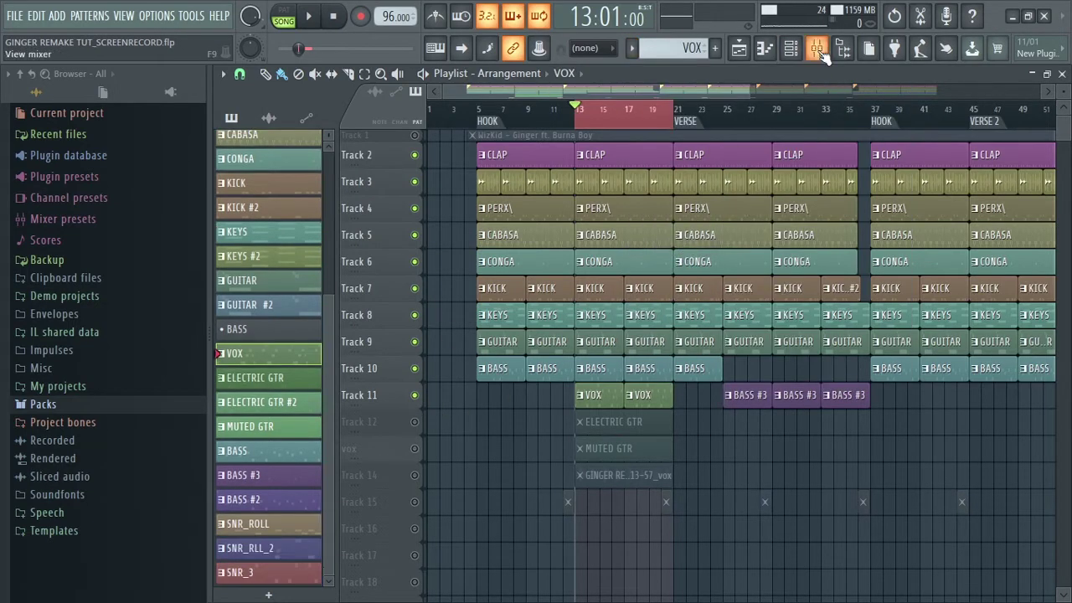
left_click(792, 50)
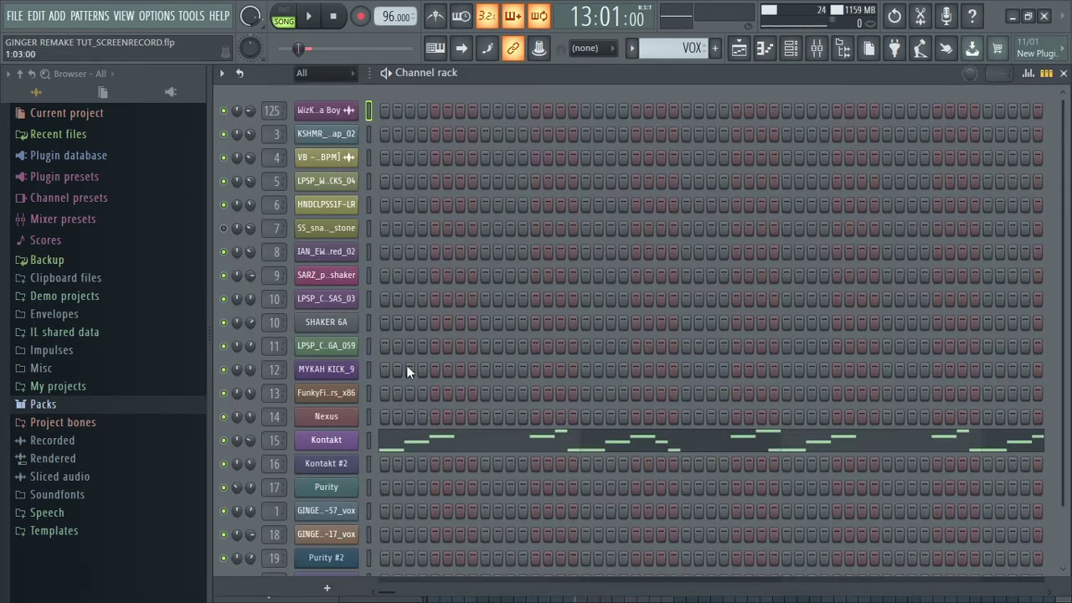
Briefly play the song from bar 13, and audition the VOX pattern alone in pattern mode
key("space")
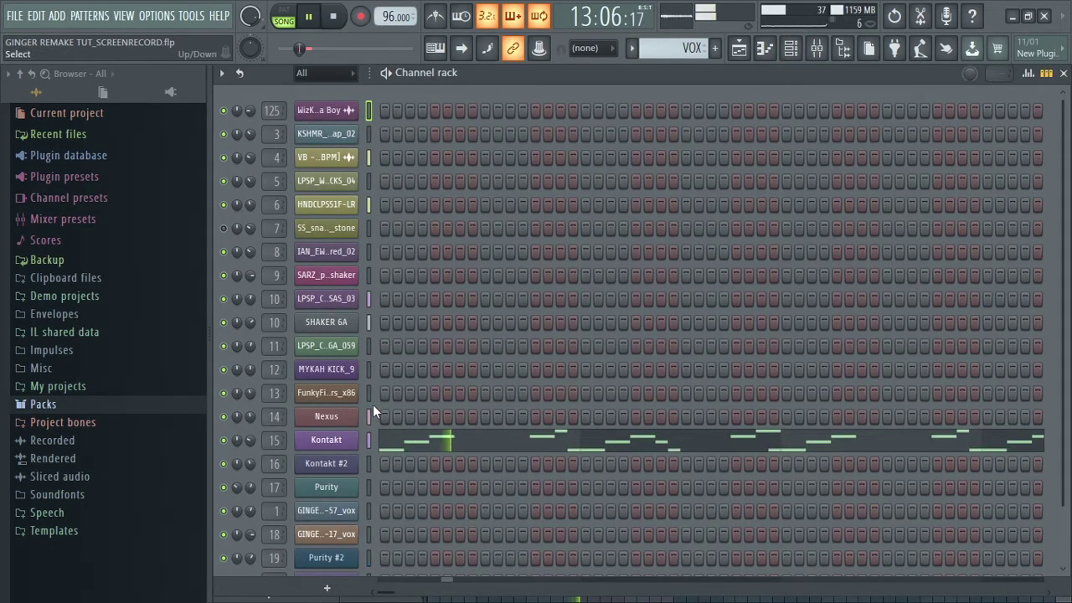
key("space")
left_click(284, 10)
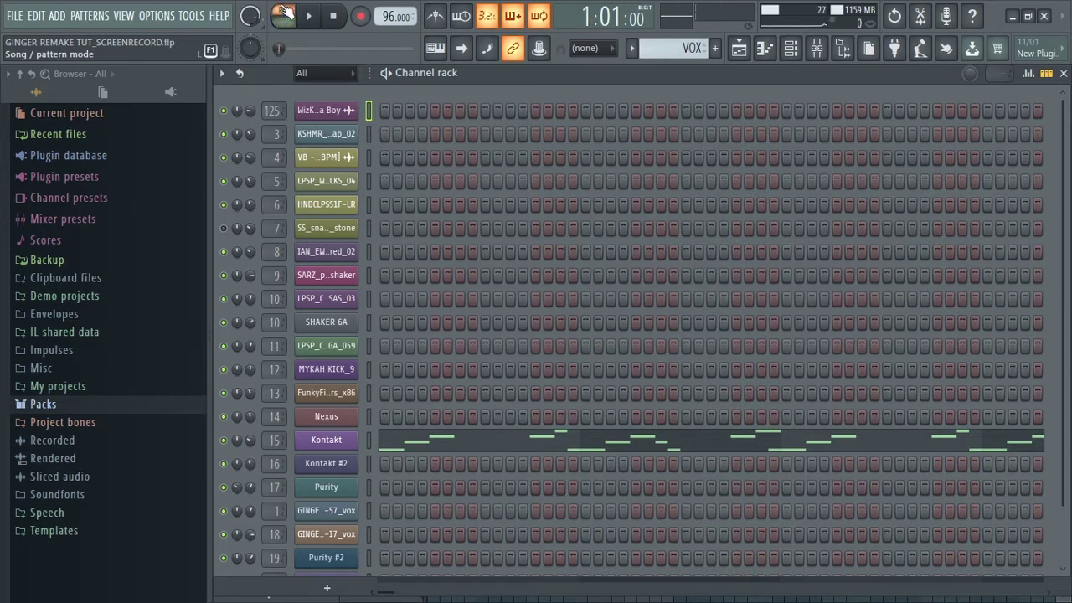
left_click(310, 17)
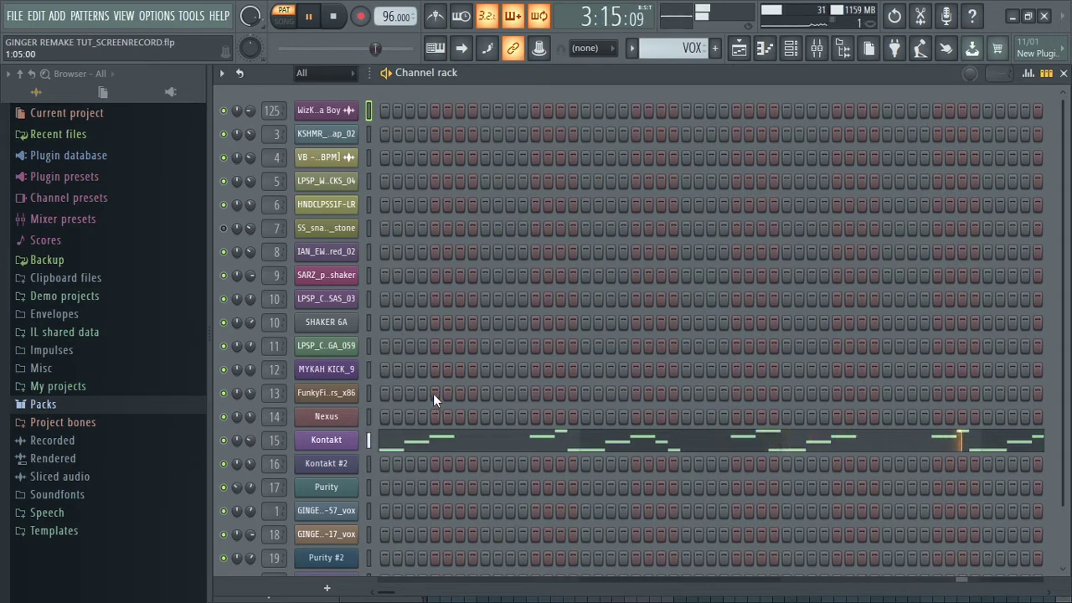
key("space")
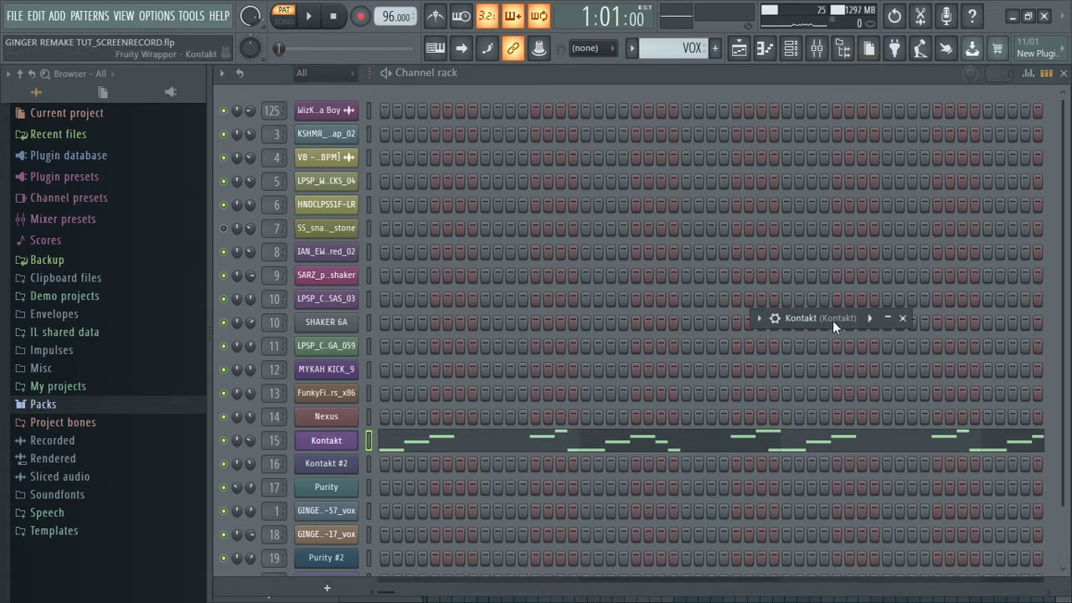
Restore the VOX channel's Kontakt window and find the EXHALE preset 112. Walkie Talkie in the preset list
left_click(887, 319)
left_click_drag(648, 322, 772, 78)
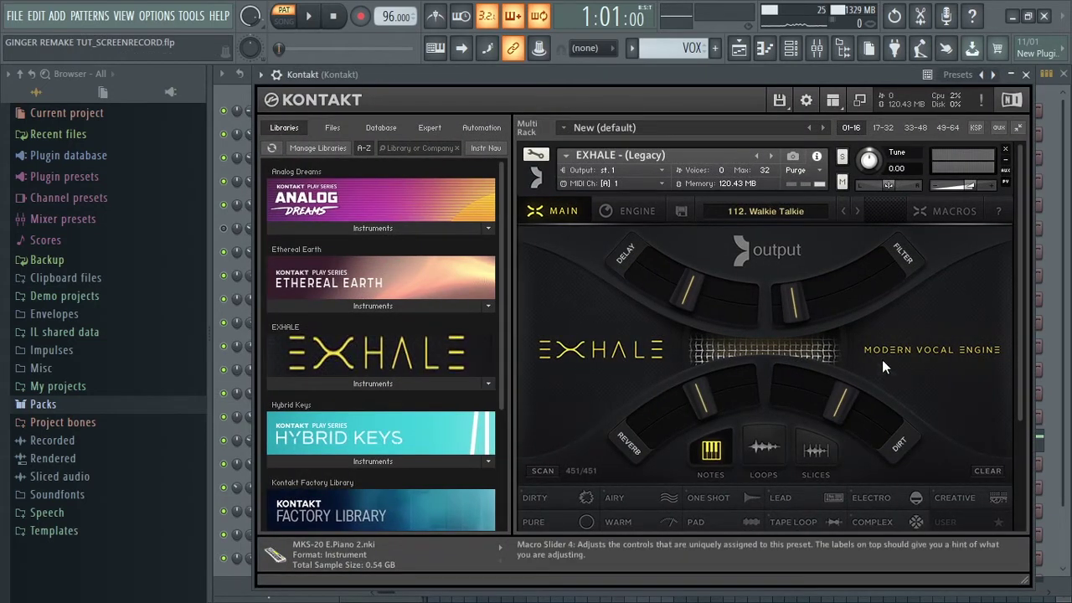
left_click_drag(1021, 228, 1032, 390)
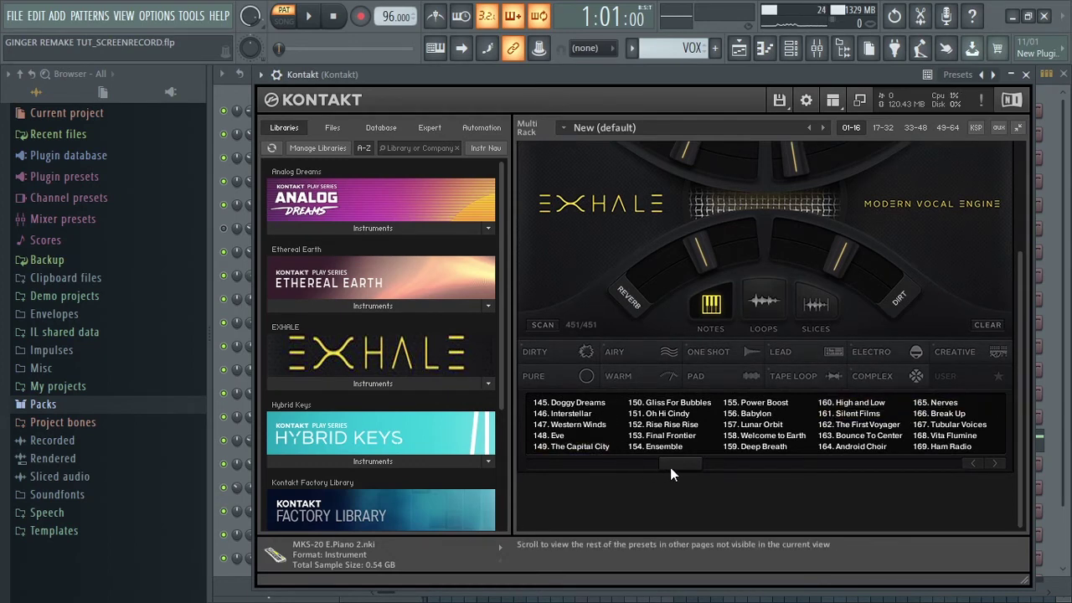
left_click_drag(674, 468, 626, 468)
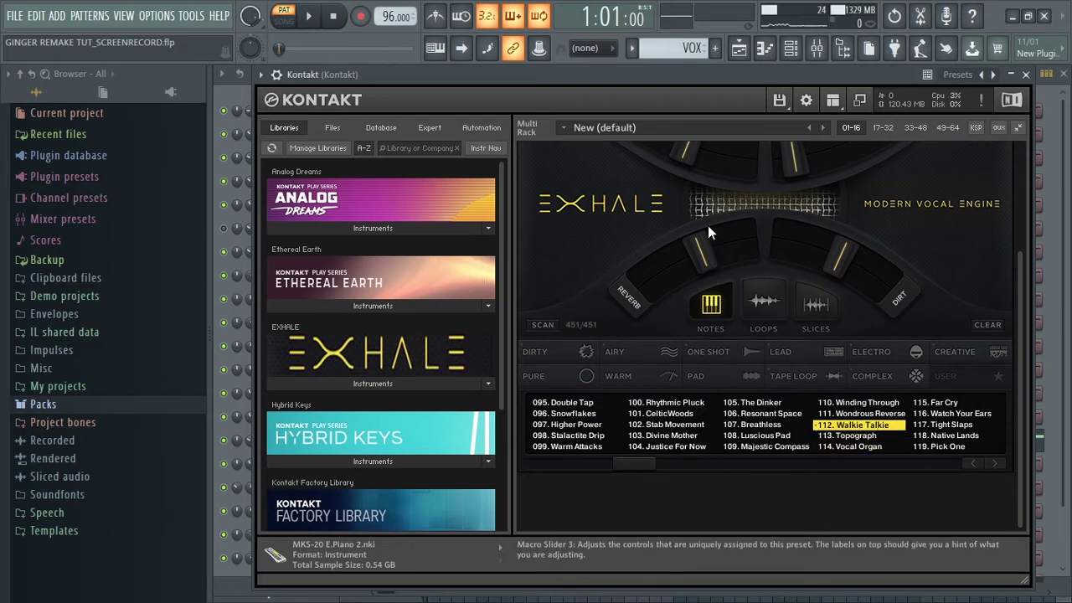
Audition the VOX pattern alone, and play bars 13 to 21 in song mode with the playlist in view
left_click(311, 18)
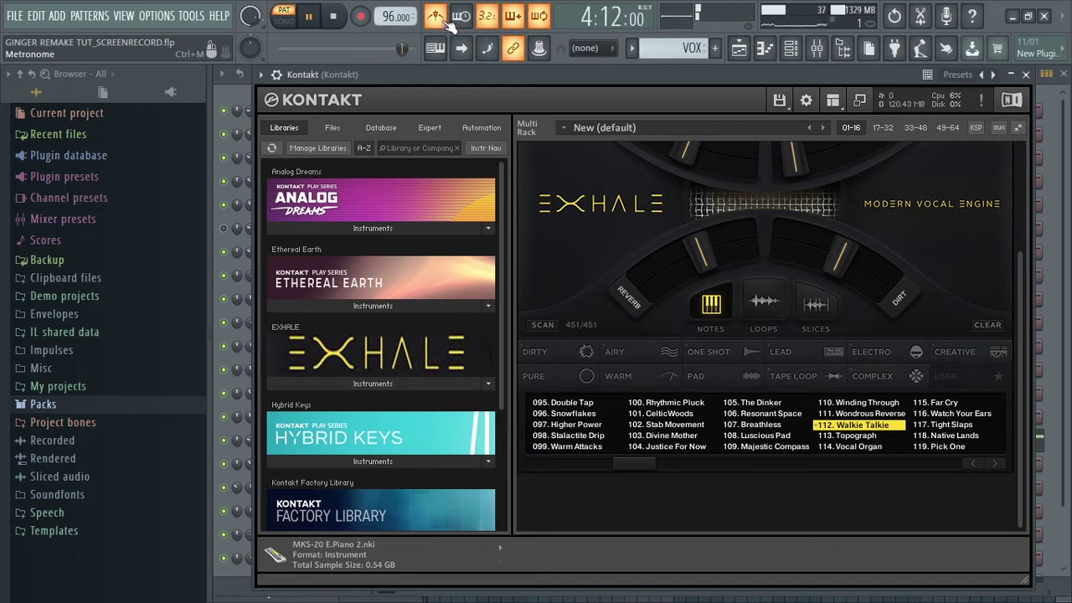
key("space")
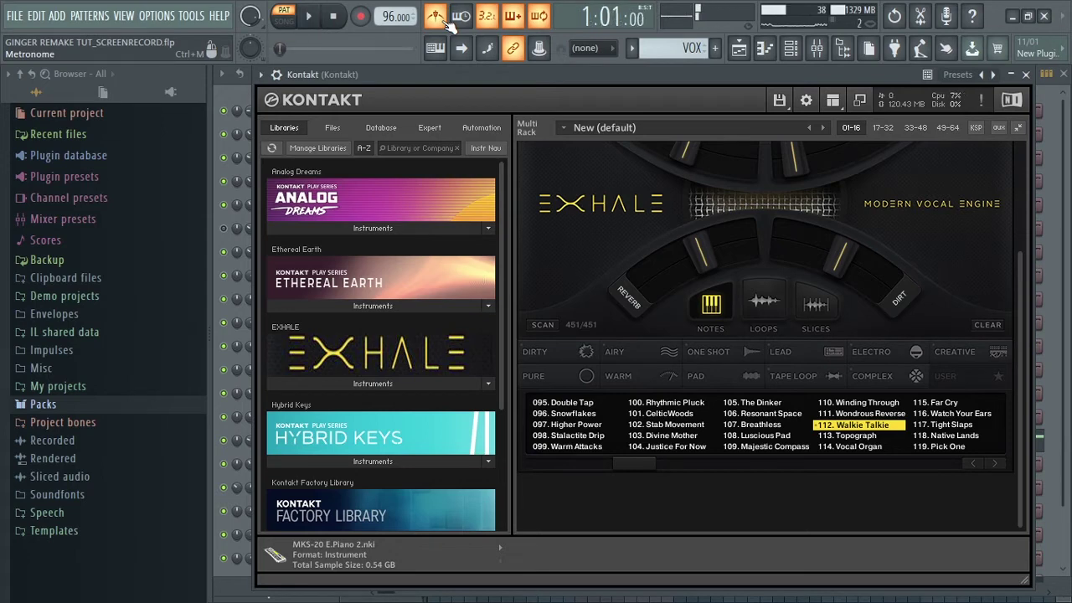
left_click(285, 23)
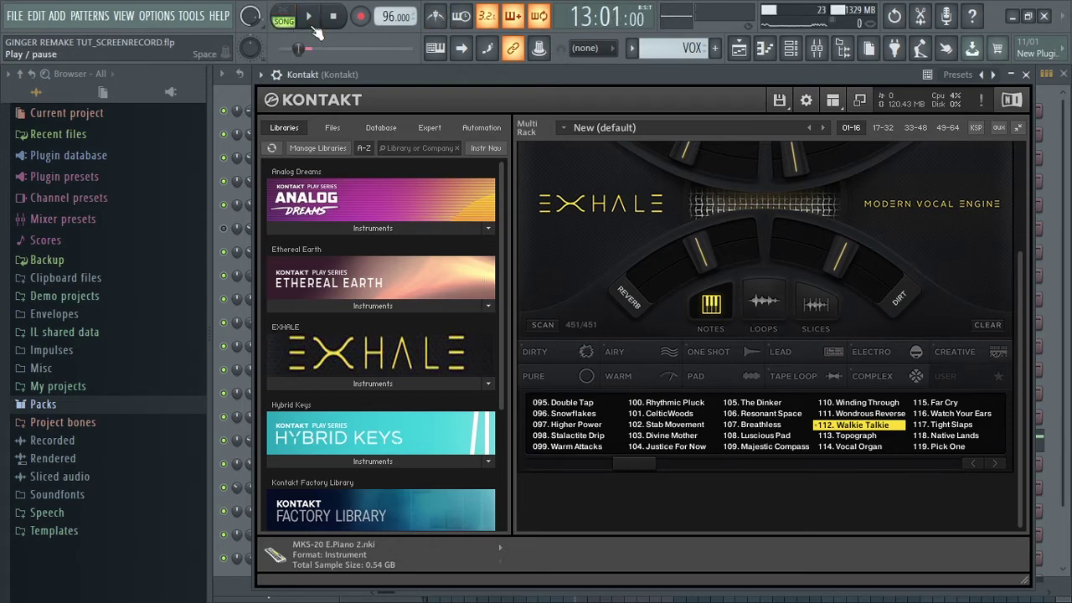
left_click(316, 17)
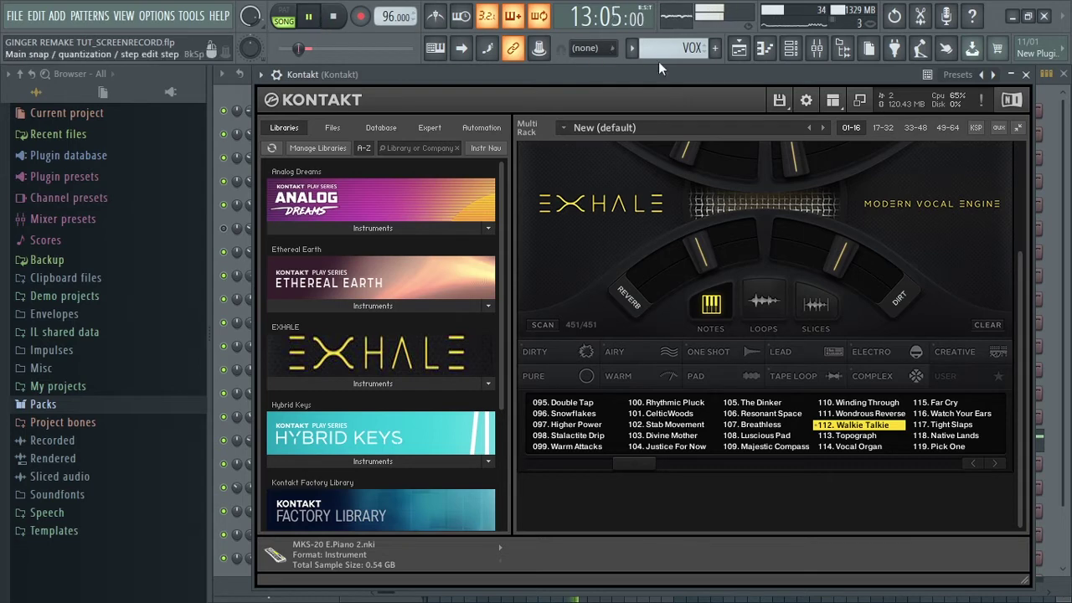
left_click(739, 50)
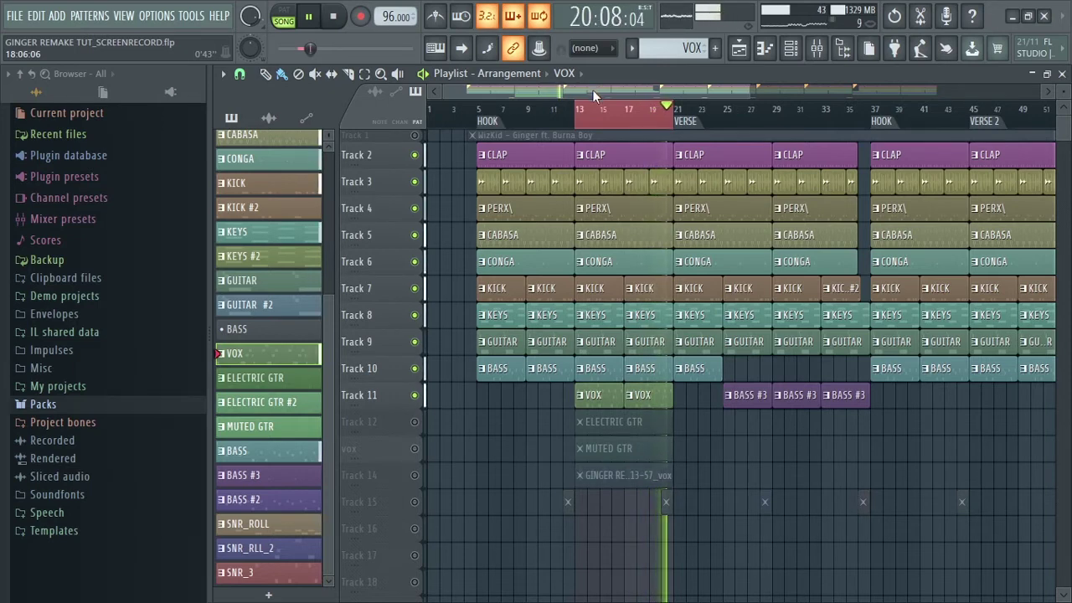
key("space")
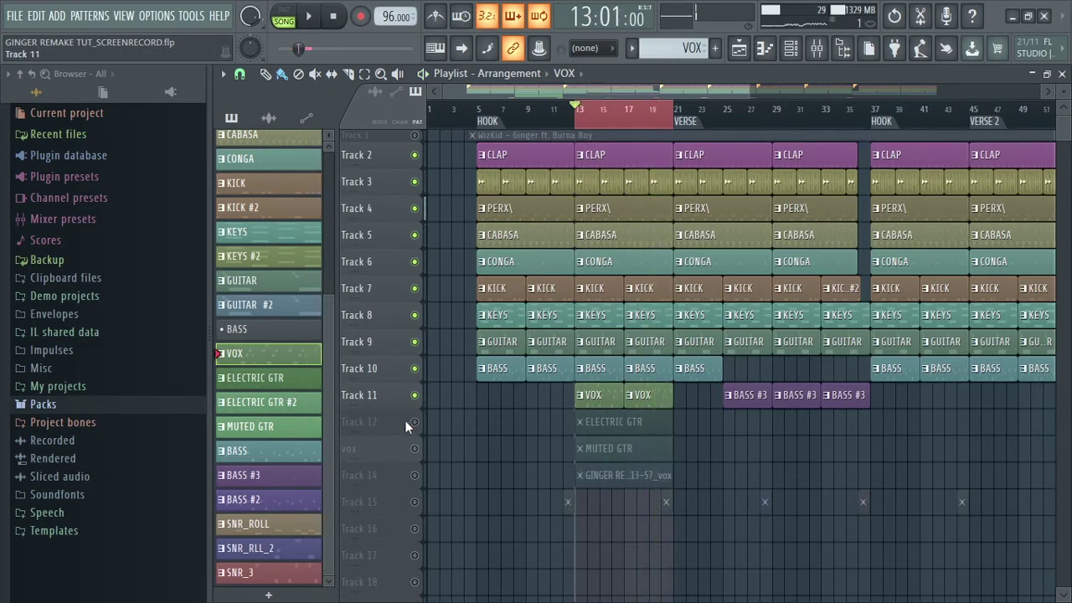
Unmute Track 12 and make ELECTRIC GTR the active pattern
left_click(414, 423)
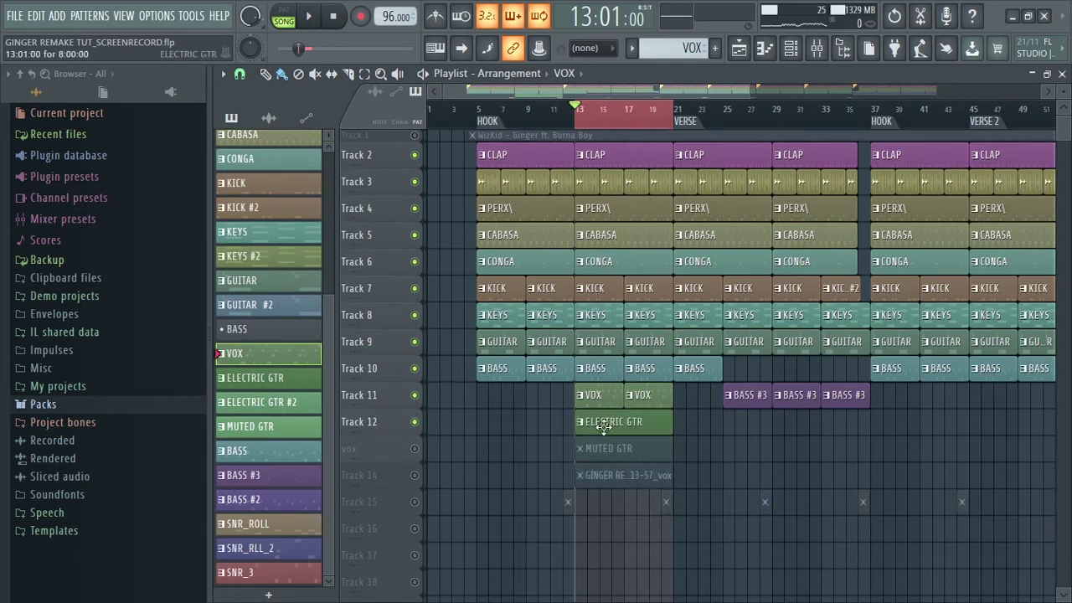
left_click(632, 47)
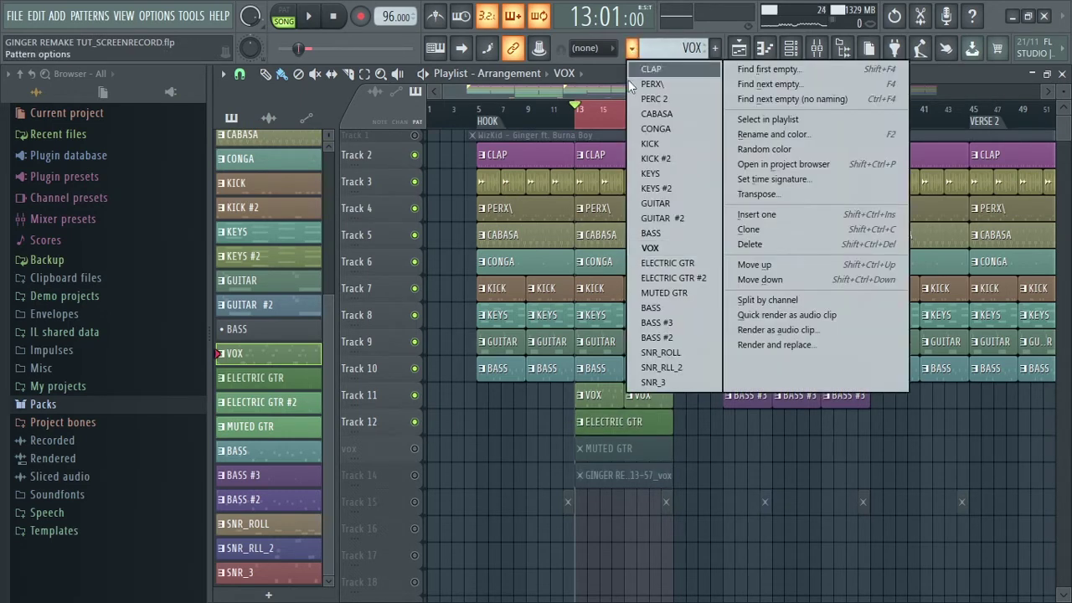
left_click(661, 265)
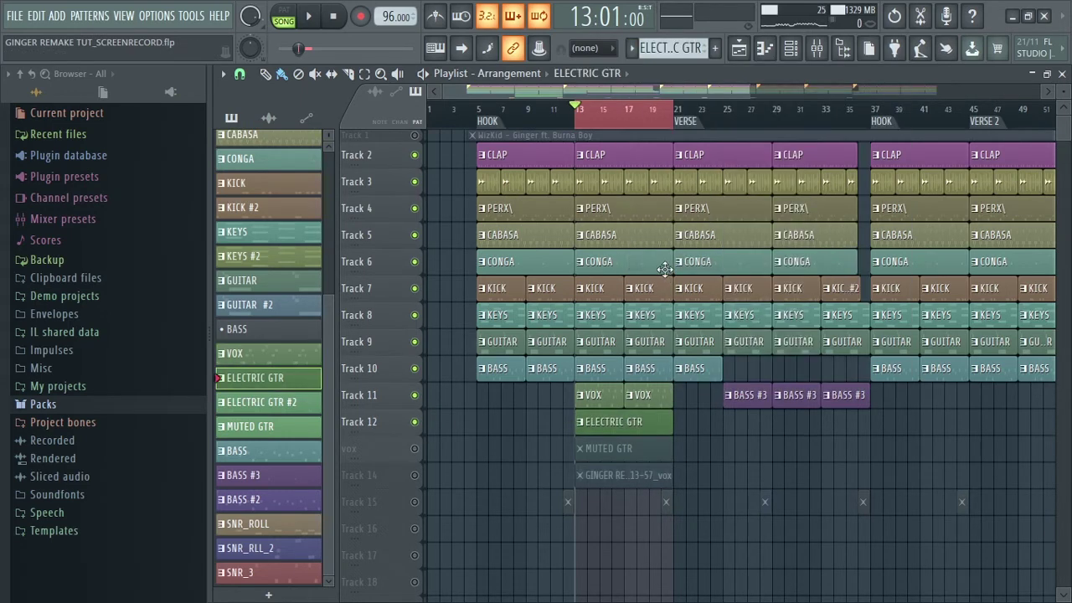
Briefly play the song from bar 13, and audition the ELECTRIC GTR pattern alone in pattern mode
key("space")
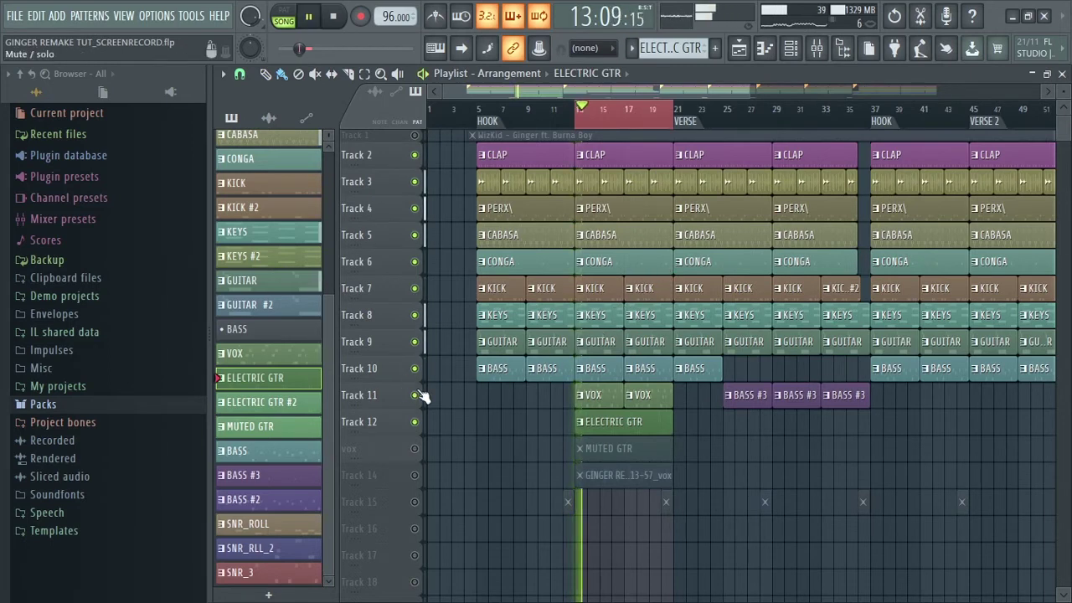
key("space")
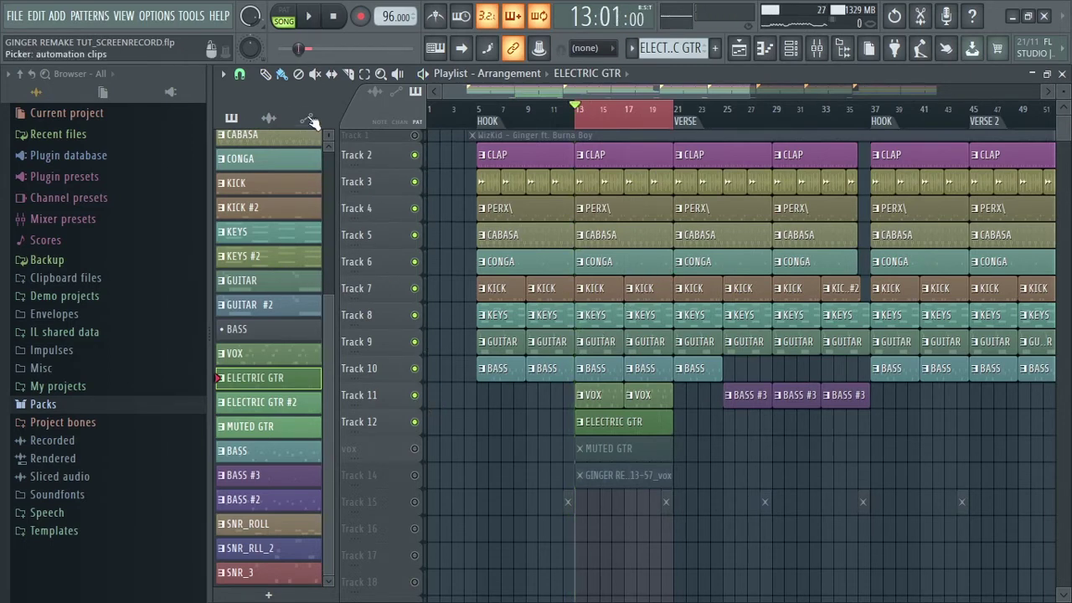
key("l")
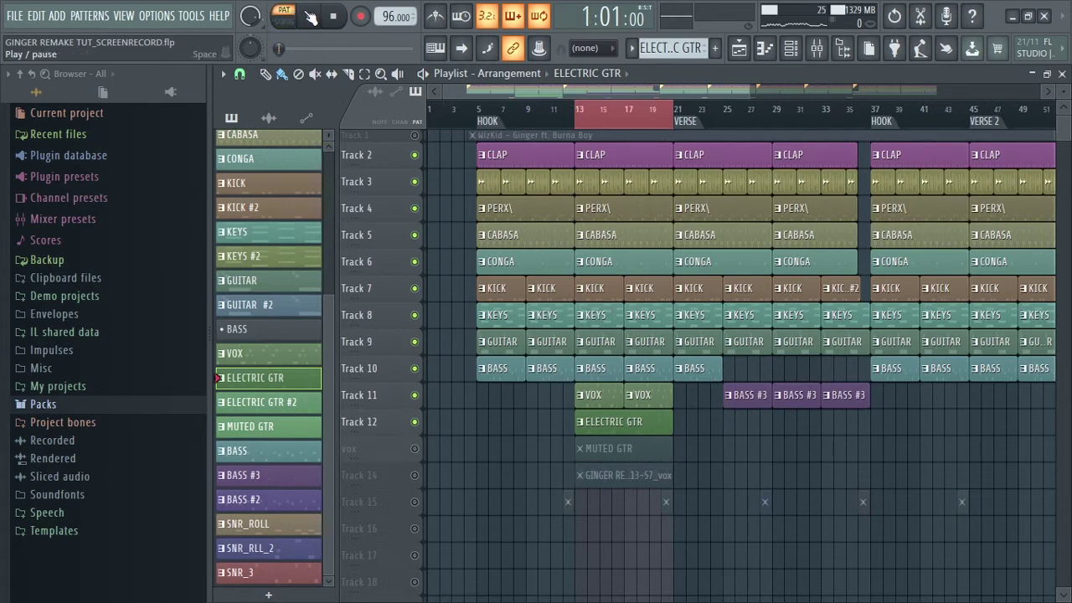
left_click(313, 17)
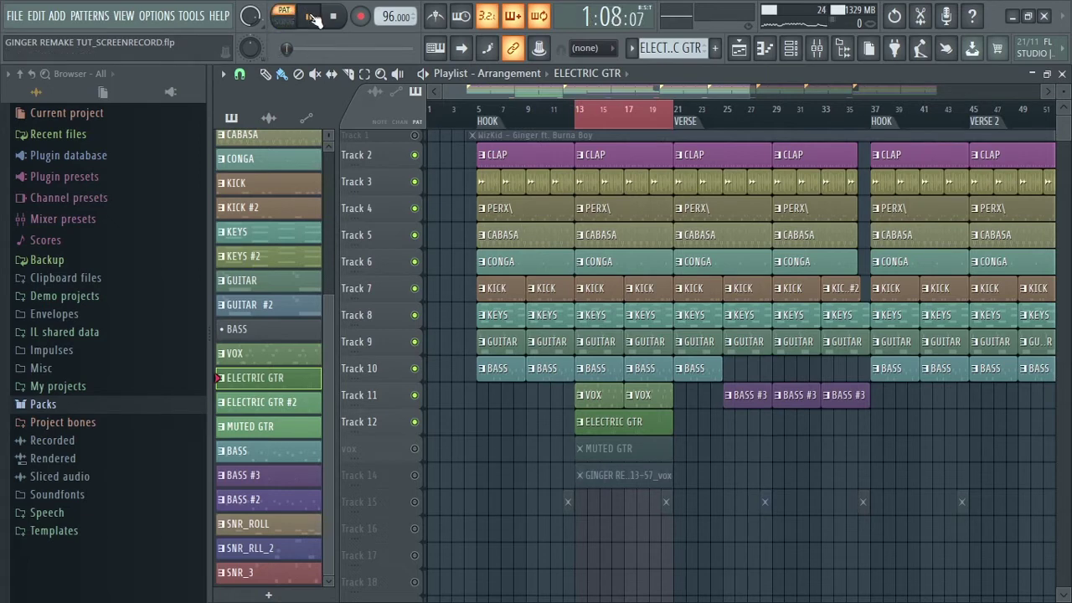
key("space")
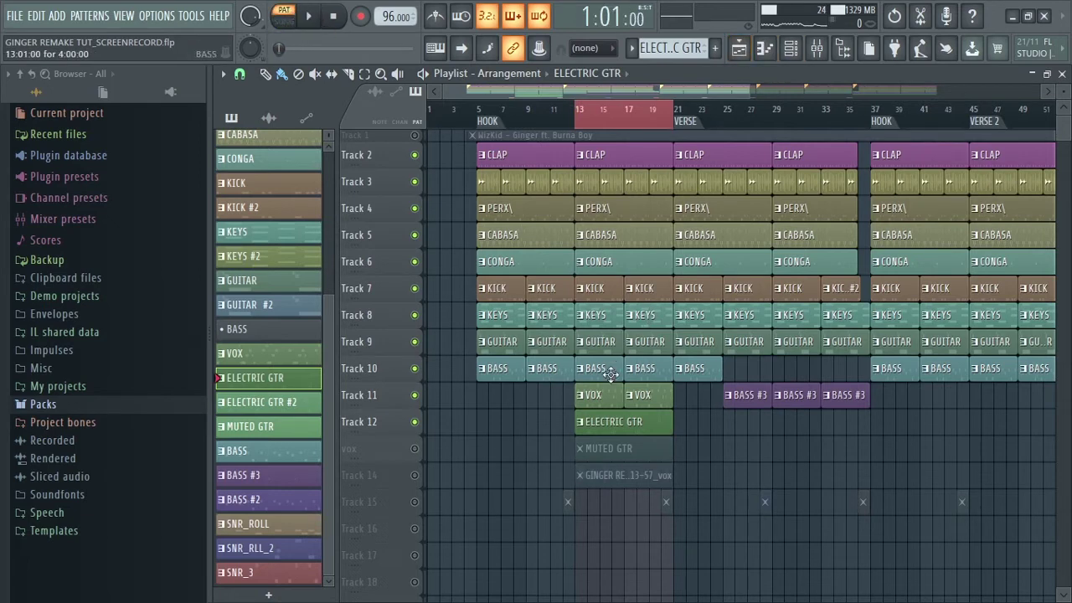
Open the ELECTRIC GTR clip's notes in the piano roll and play the pattern from bar 1
double_click(603, 427)
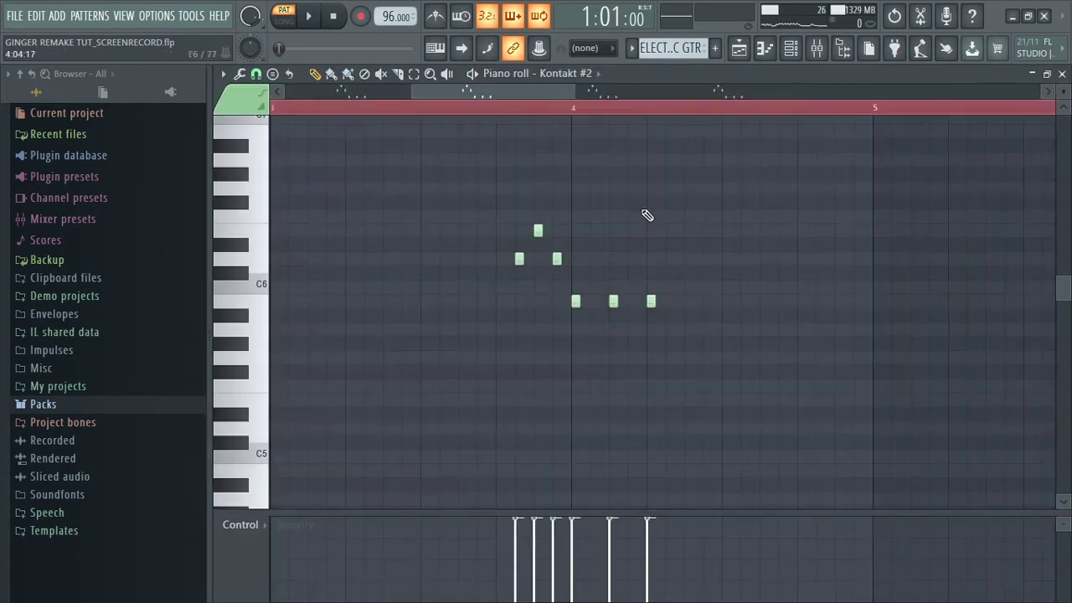
left_click_drag(573, 86, 318, 80)
key("space")
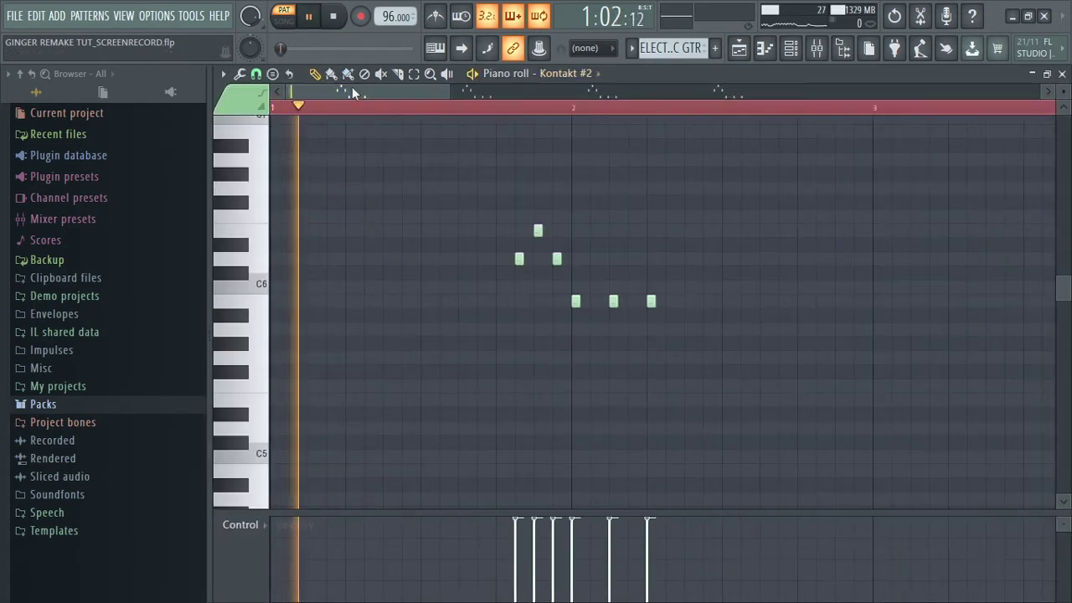
left_click_drag(450, 88, 513, 91)
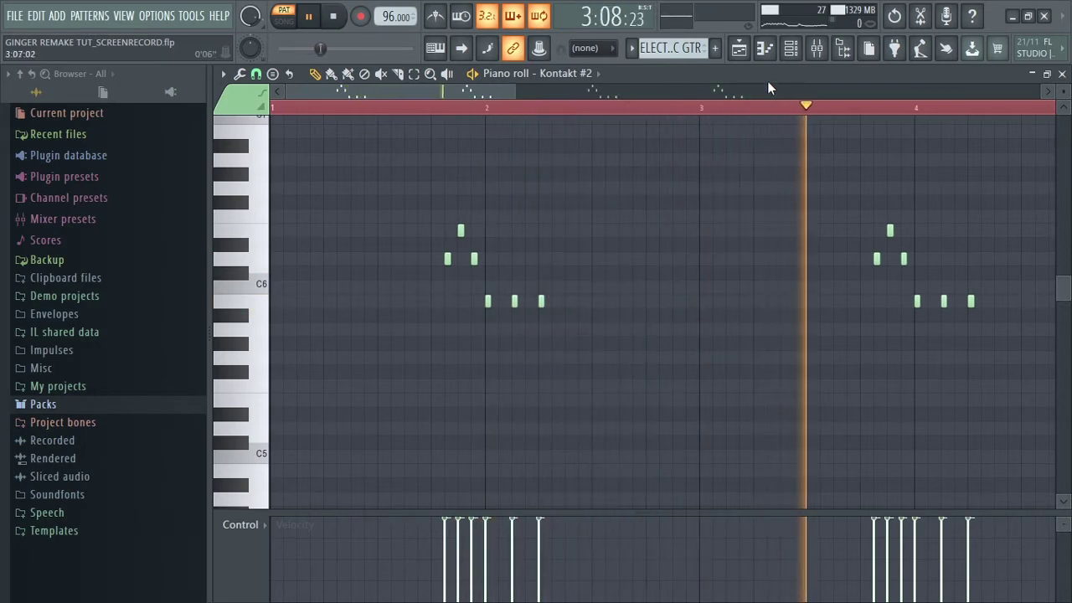
left_click_drag(513, 90, 409, 88)
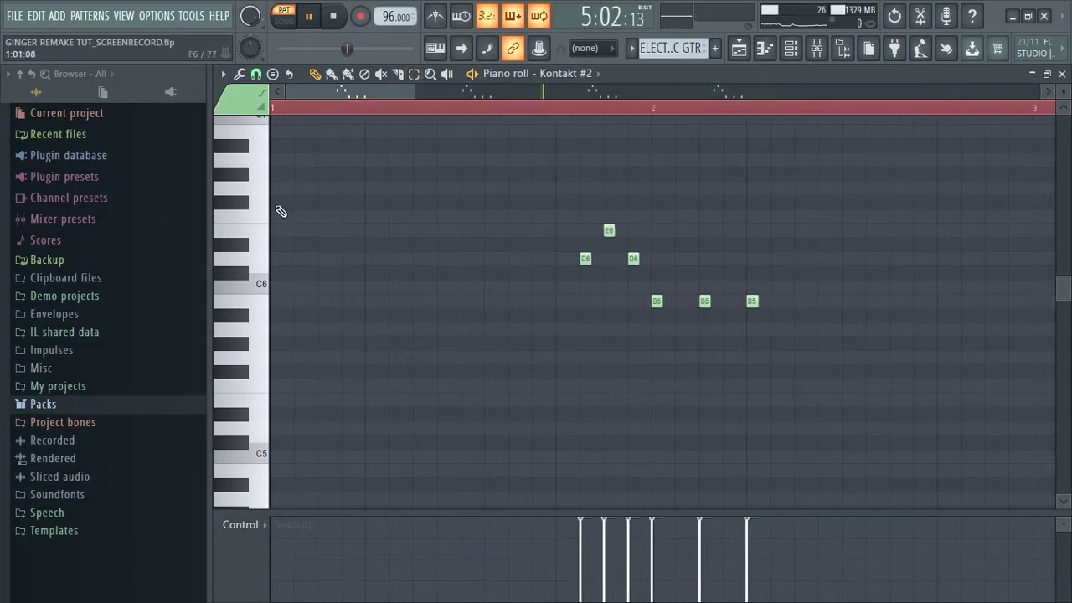
key("space")
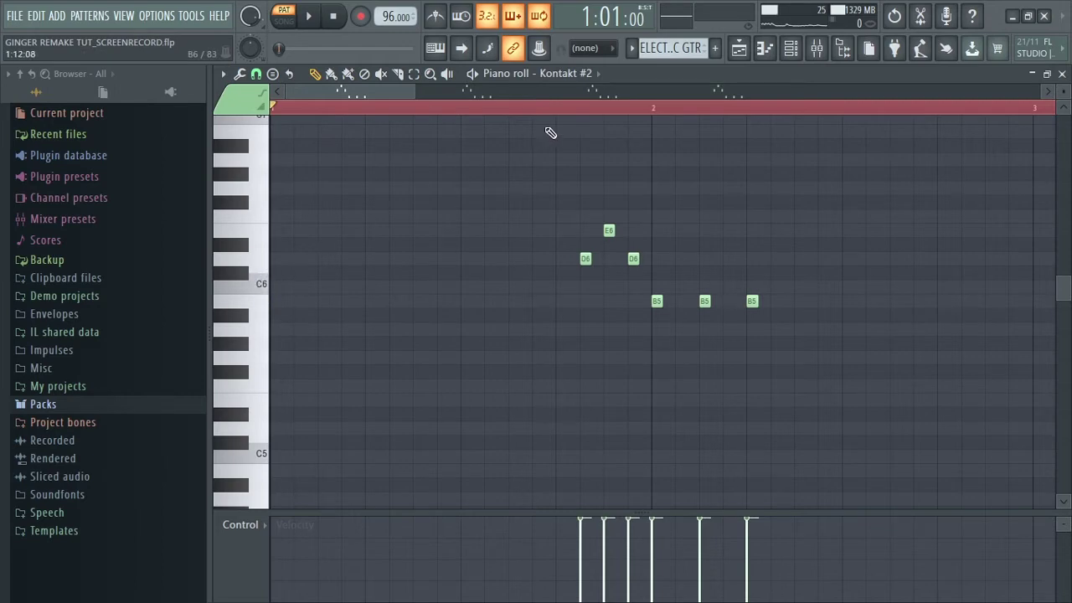
Examine the first ELECTRIC GTR phrase by sounding its E6 and B5 notes, and play the pattern with all eight bars in view
left_click_drag(419, 96, 375, 76)
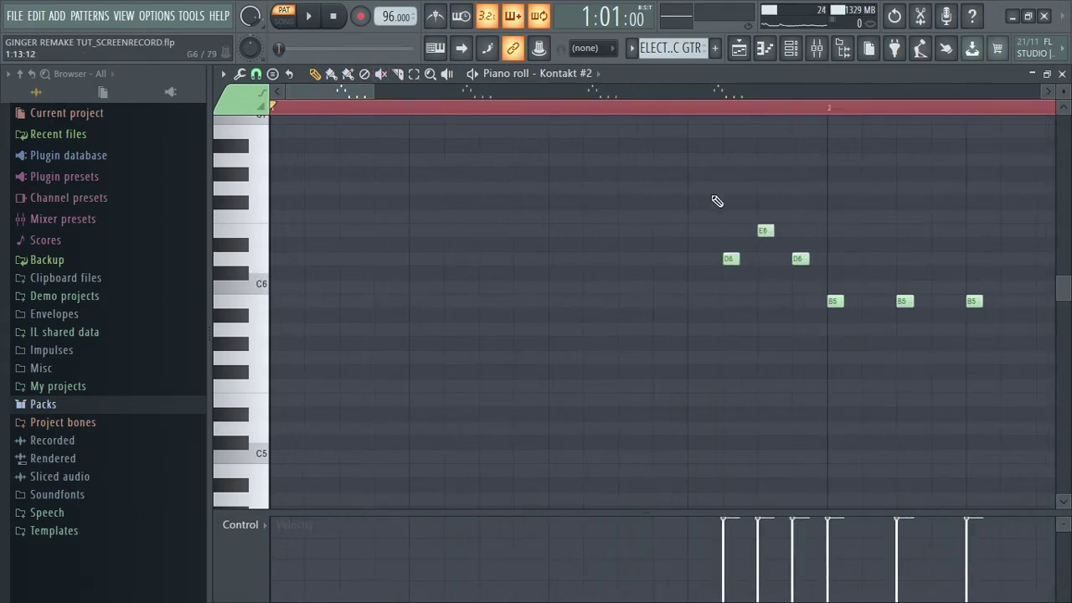
key("space")
key("space")
left_click(764, 231)
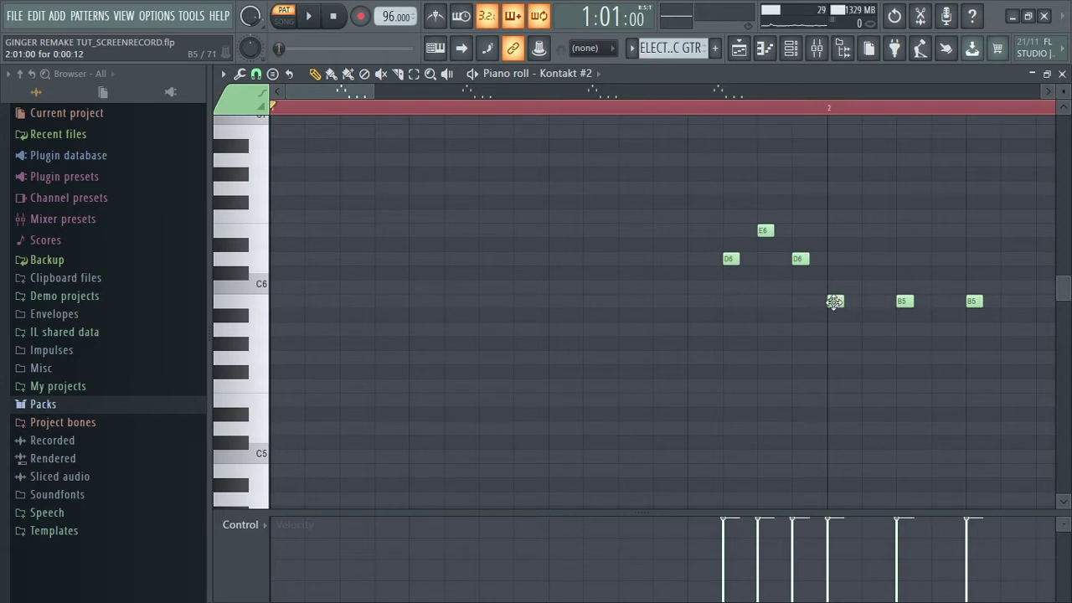
left_click(835, 301)
key("space")
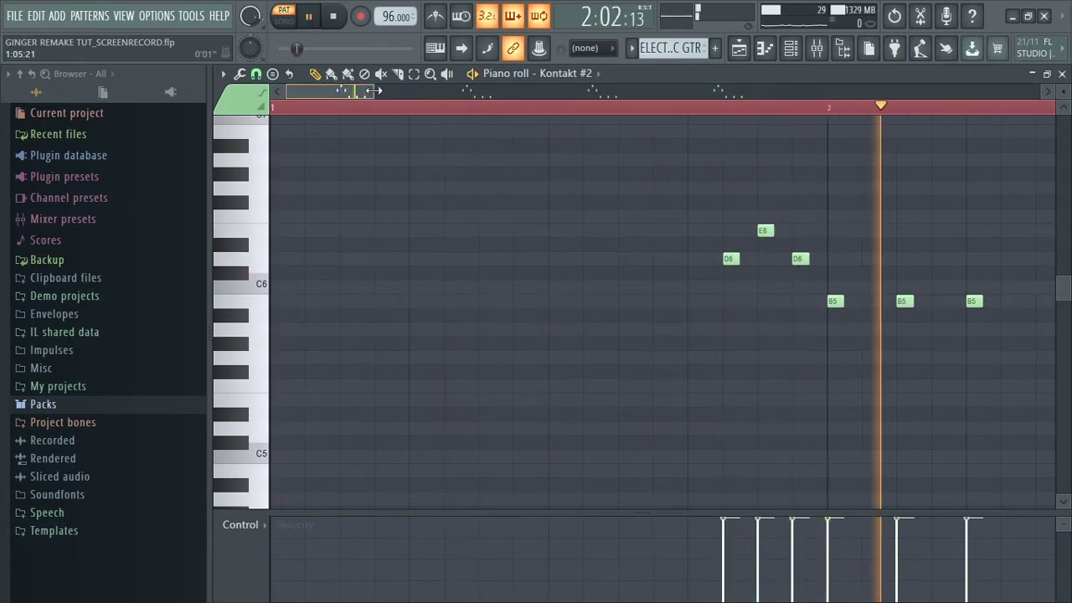
left_click_drag(373, 90, 922, 126)
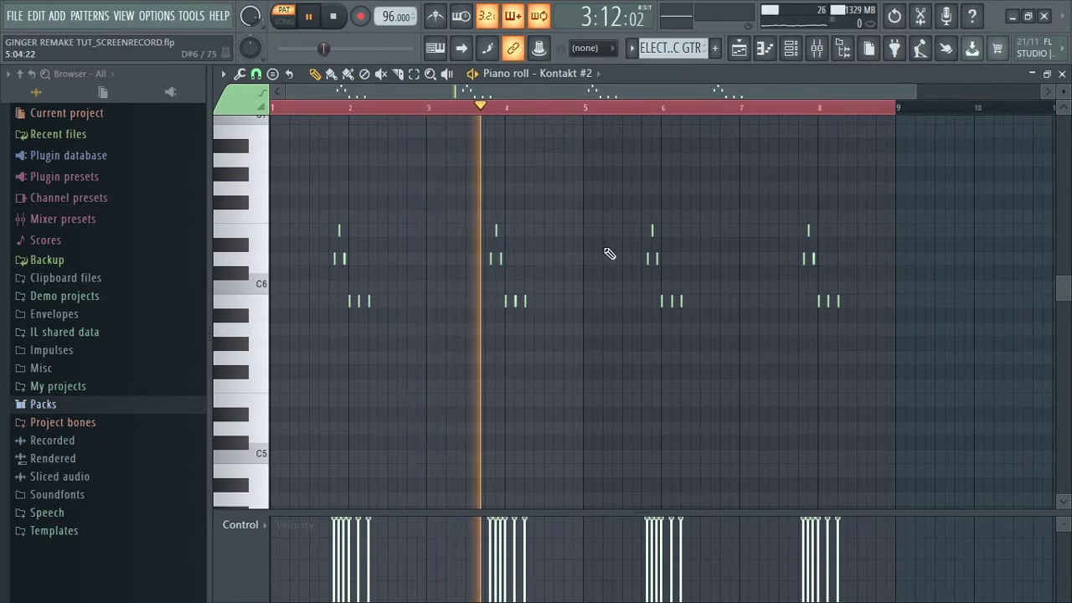
key("space")
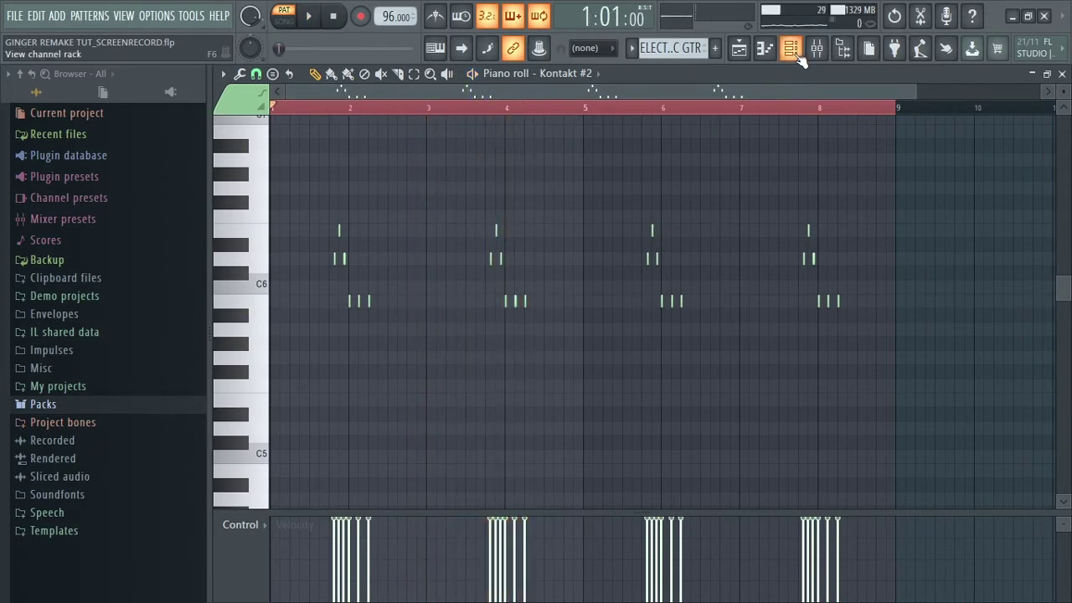
Open the Kontakt #2 channel's window, examine its library list and the Elektrik Guitar instrument, and minimise the window
left_click(796, 54)
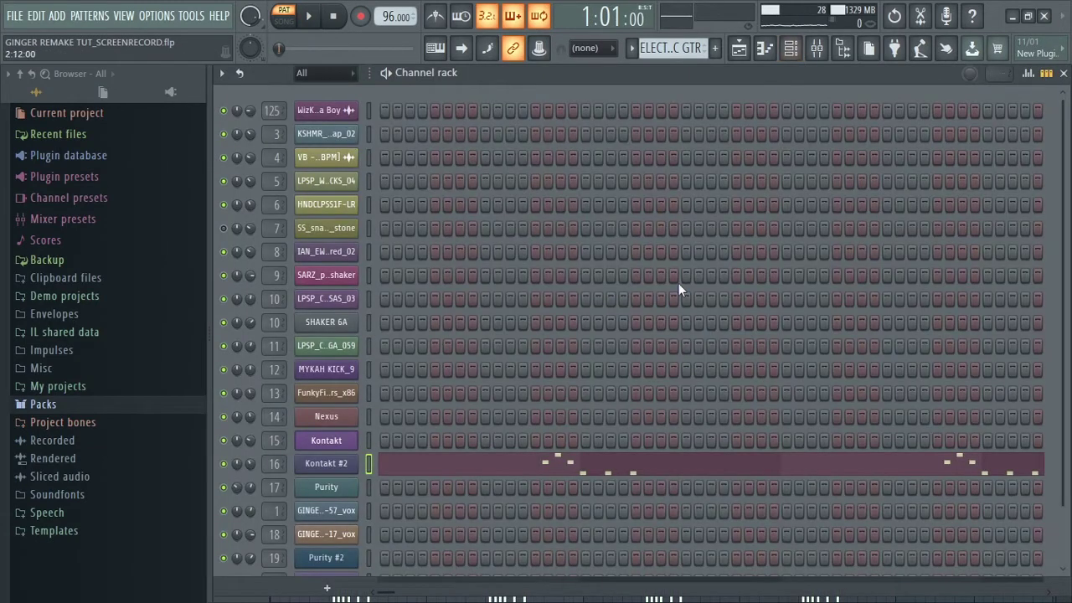
left_click(339, 469)
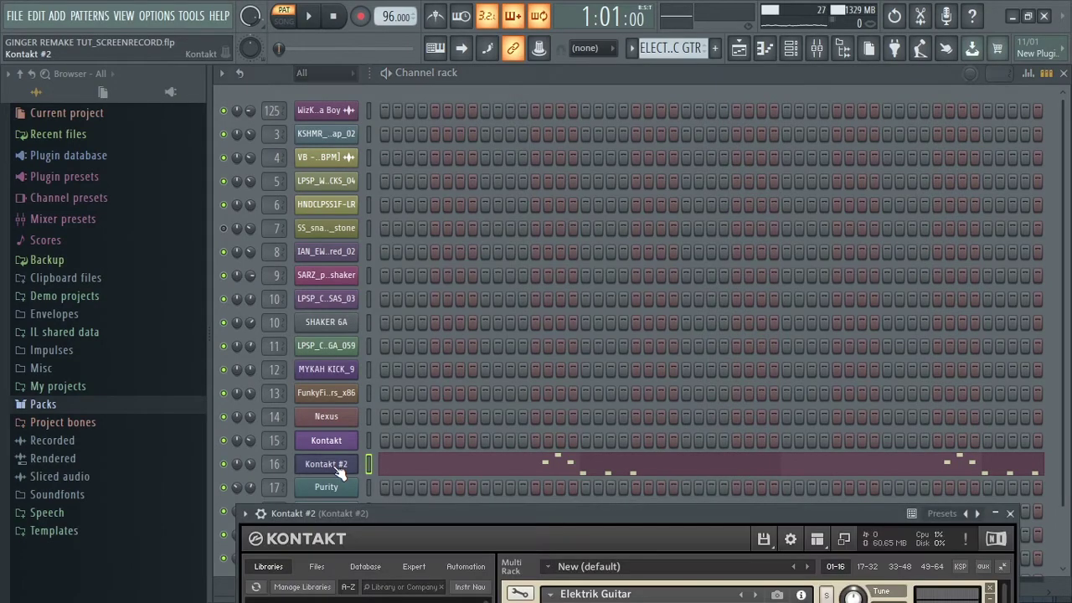
left_click_drag(681, 519, 734, 29)
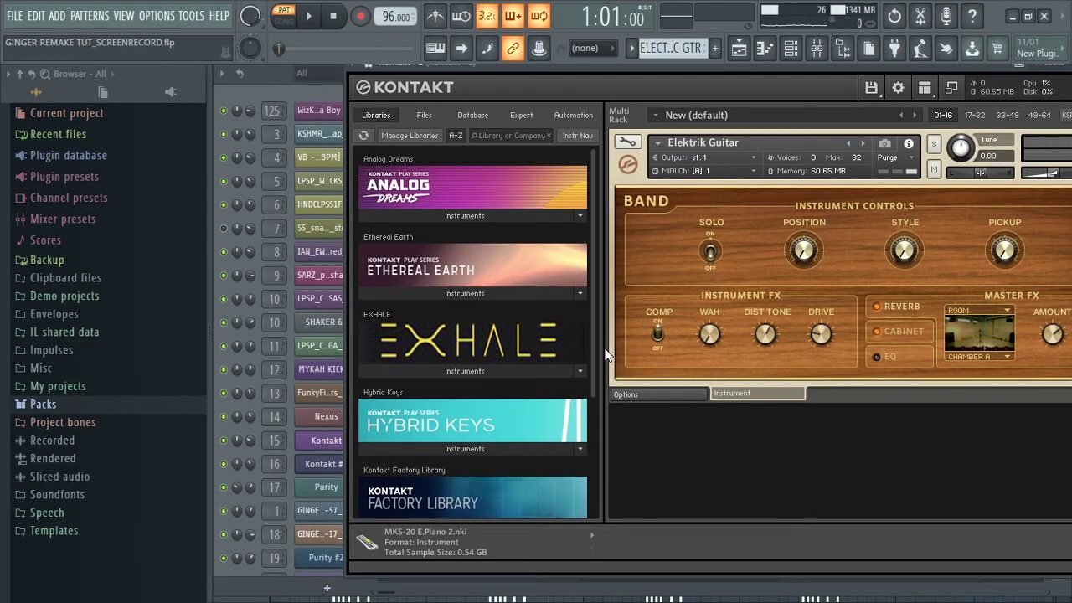
left_click_drag(593, 331, 575, 507)
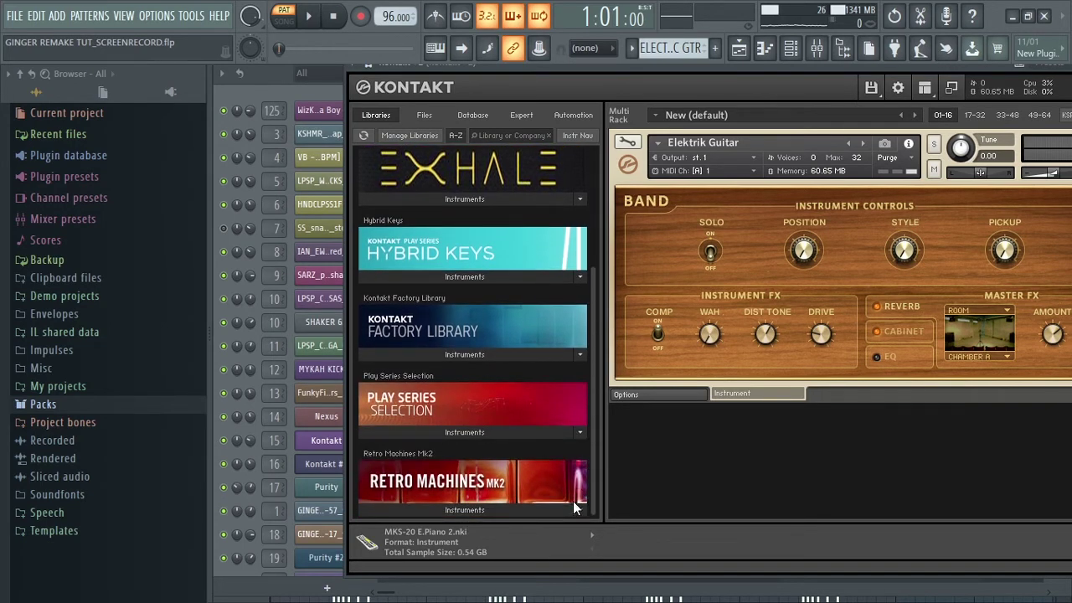
left_click_drag(583, 480, 614, 318)
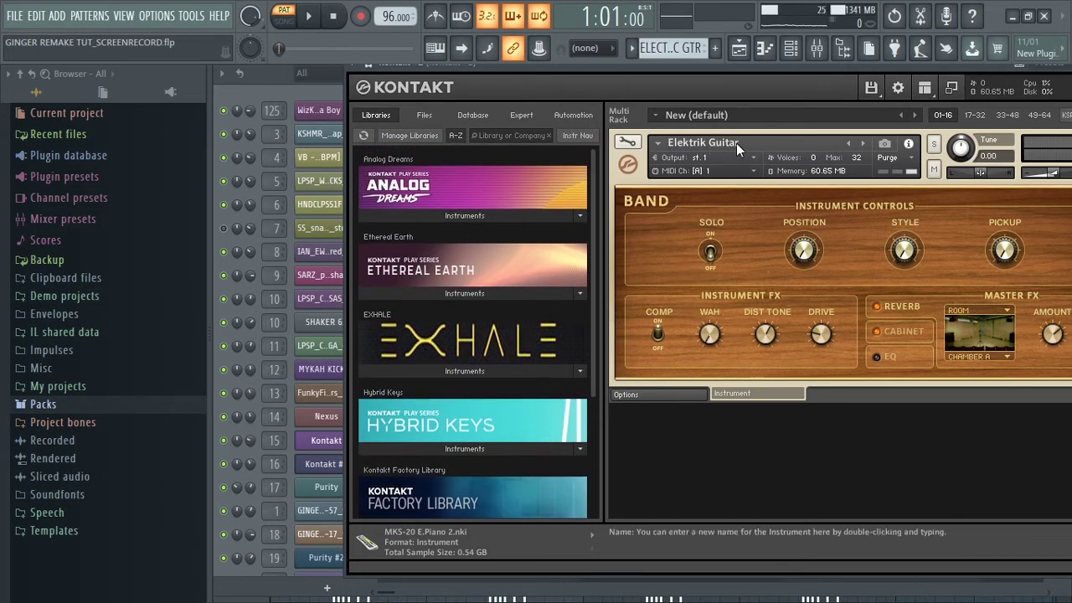
left_click_drag(813, 72, 651, 176)
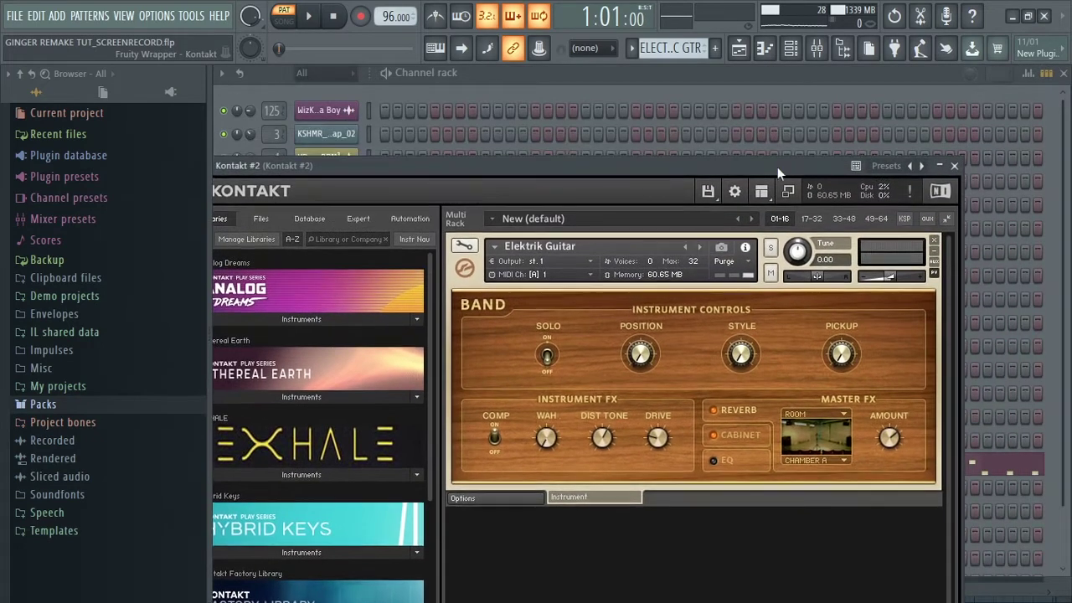
left_click(939, 166)
Play the song from bar 13 to about bar 20 in song mode with the playlist in view
left_click(764, 52)
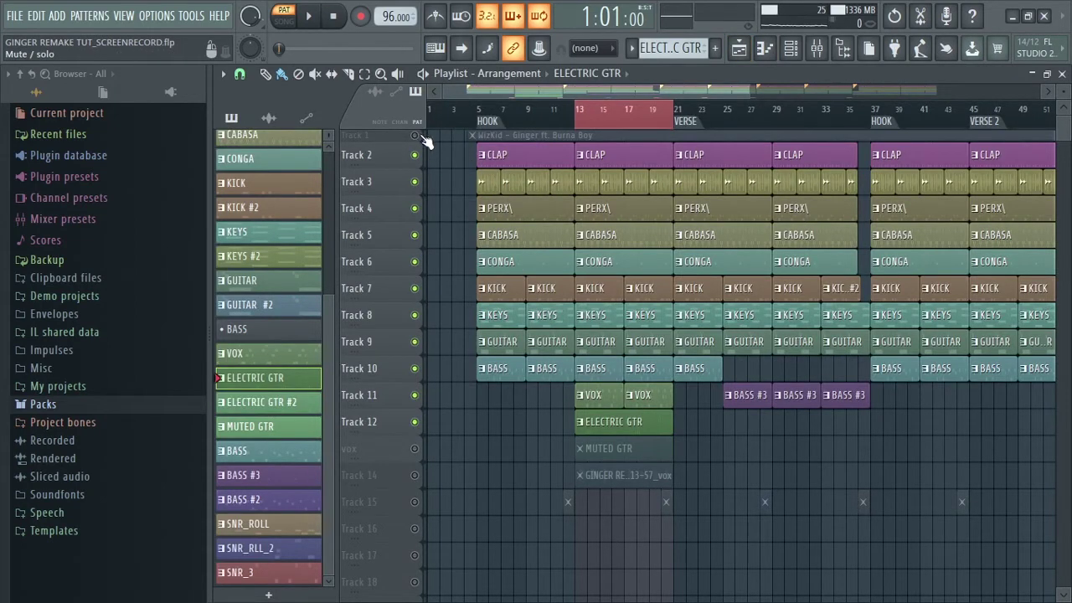
left_click(579, 112)
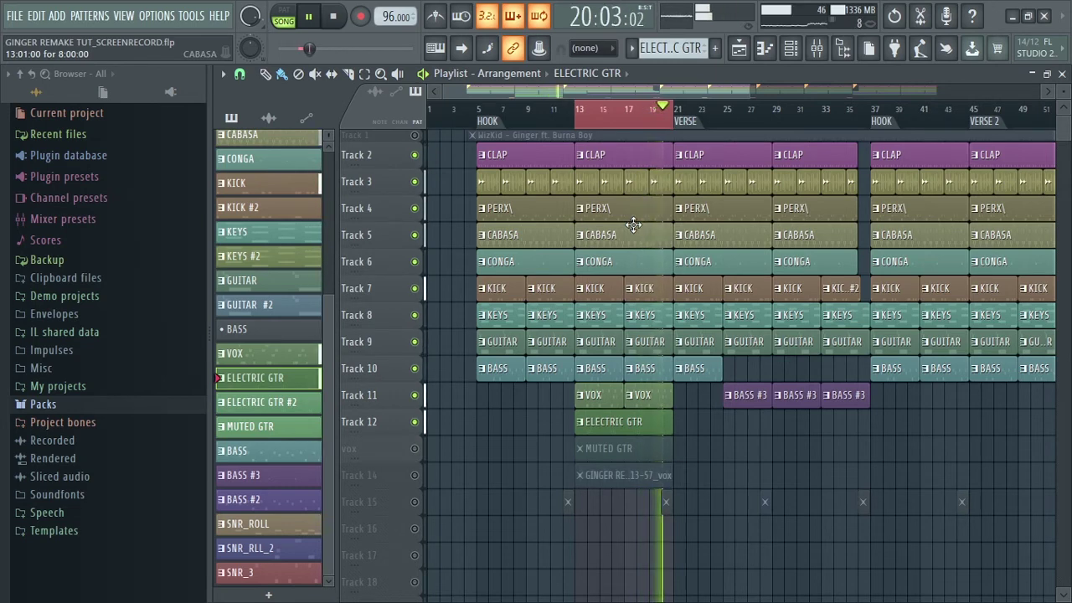
key("space")
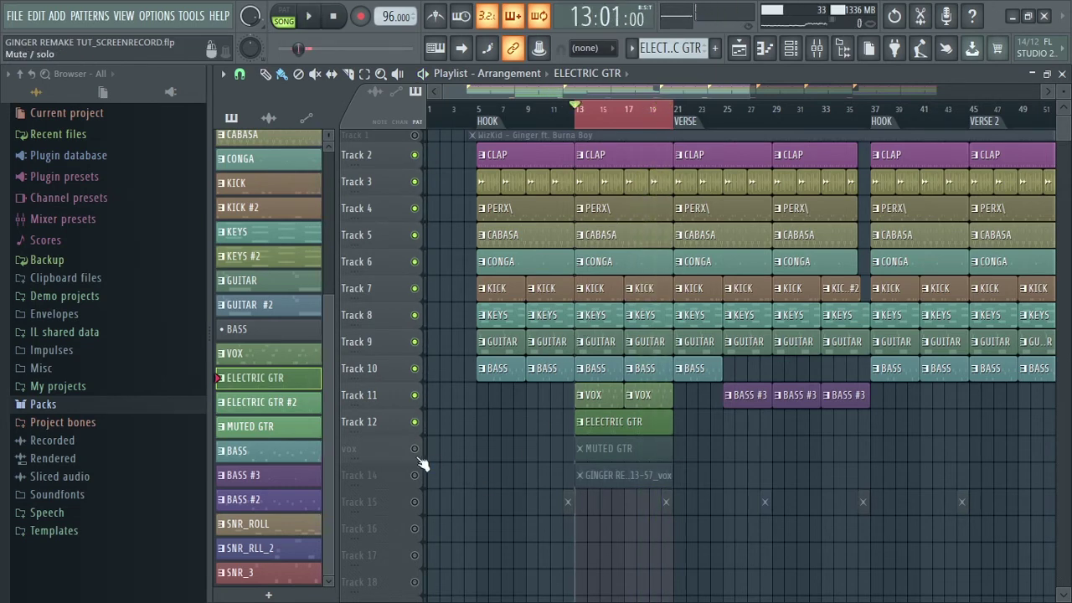
Unmute the vox track and open its MUTED GTR clip in the piano roll with all eight bars of notes in view
left_click(414, 449)
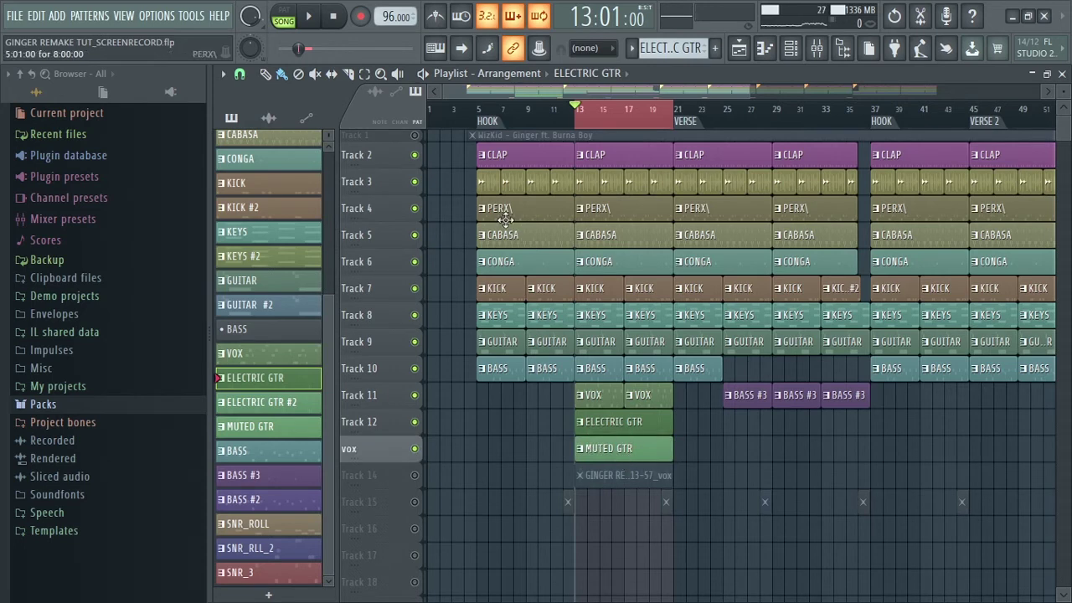
double_click(620, 451)
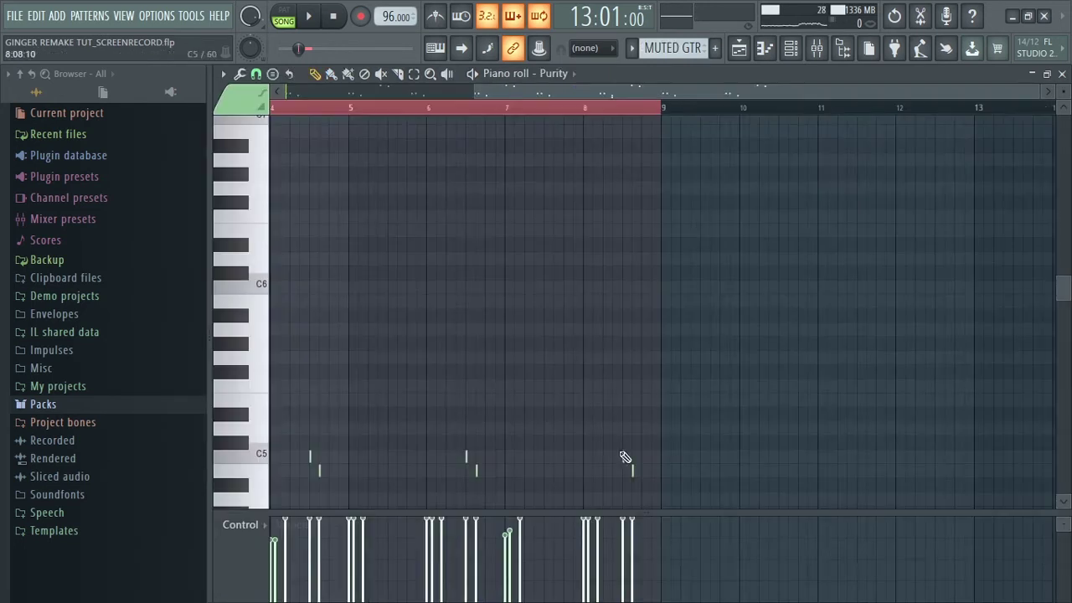
left_click_drag(563, 84, 268, 97)
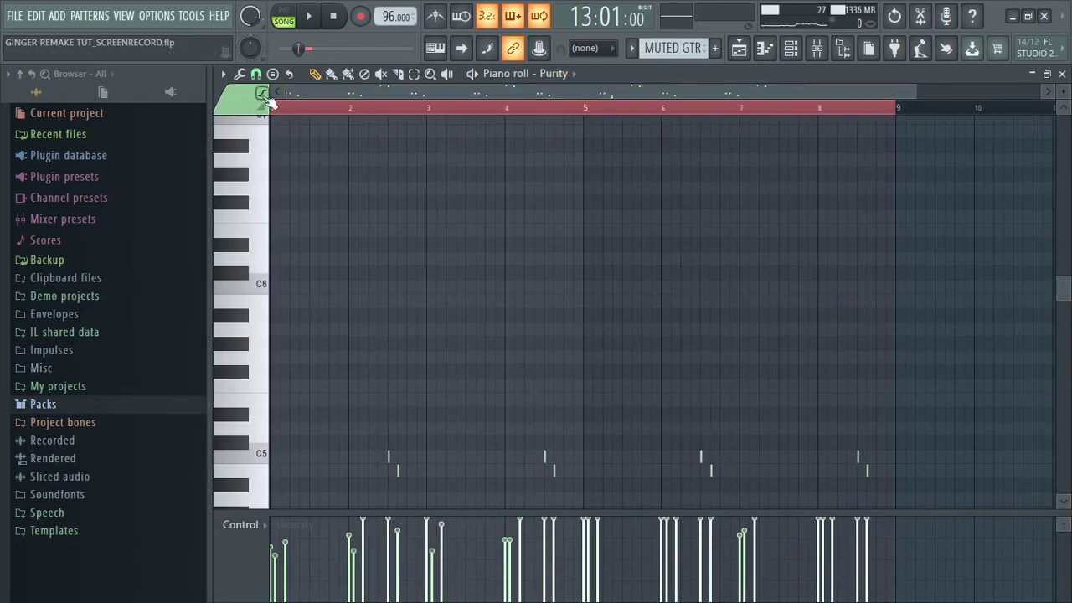
scroll(561, 352, "down", 5)
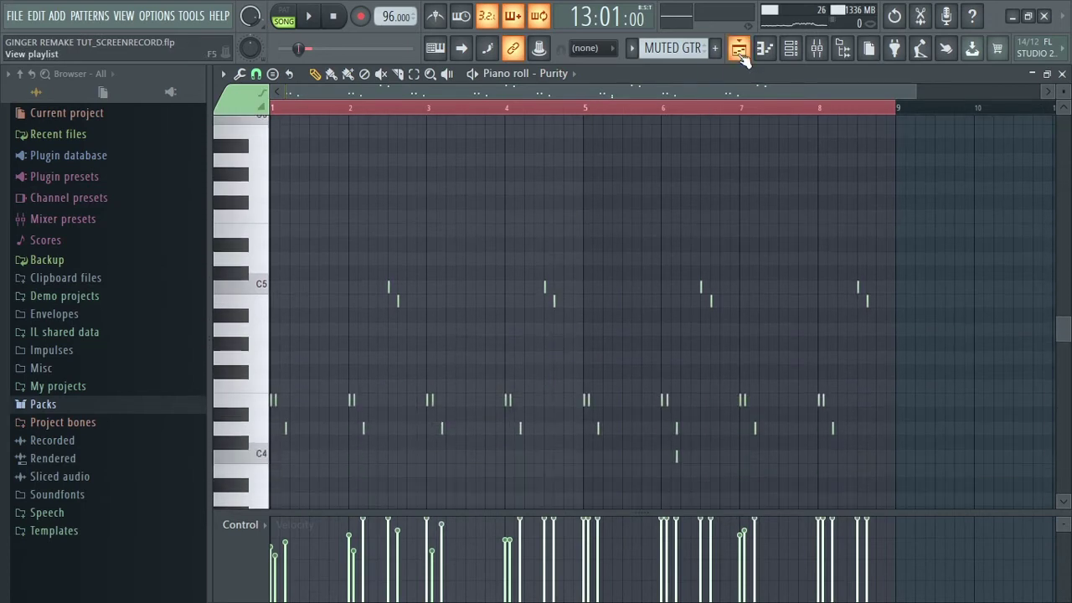
Audition the MUTED GTR pattern alone in pattern mode from the channel rack, and bring its Purity notes back up in the piano roll
left_click(740, 54)
left_click(790, 49)
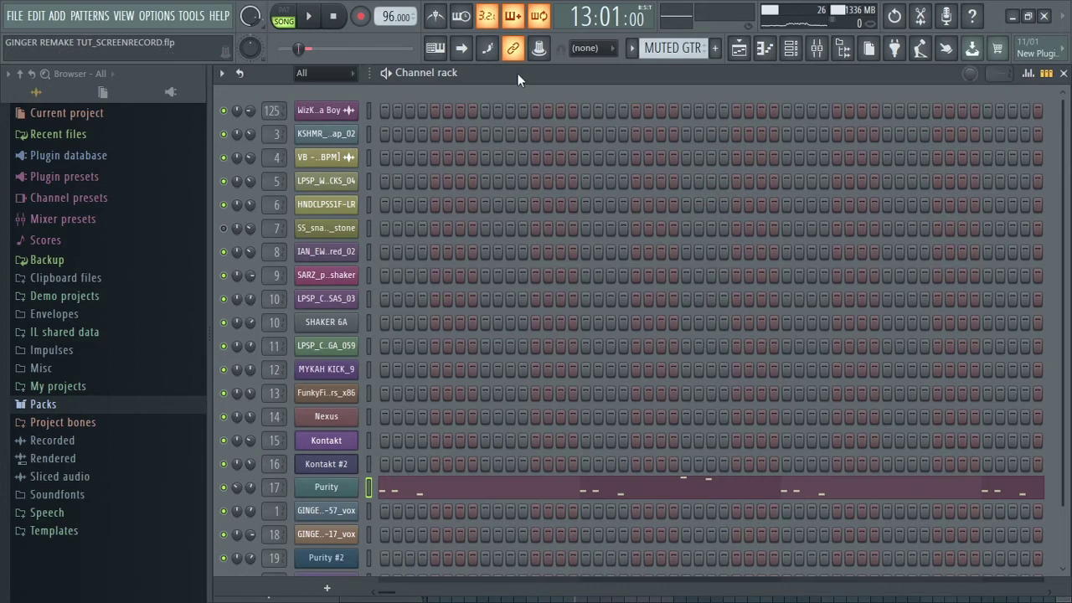
left_click(309, 16)
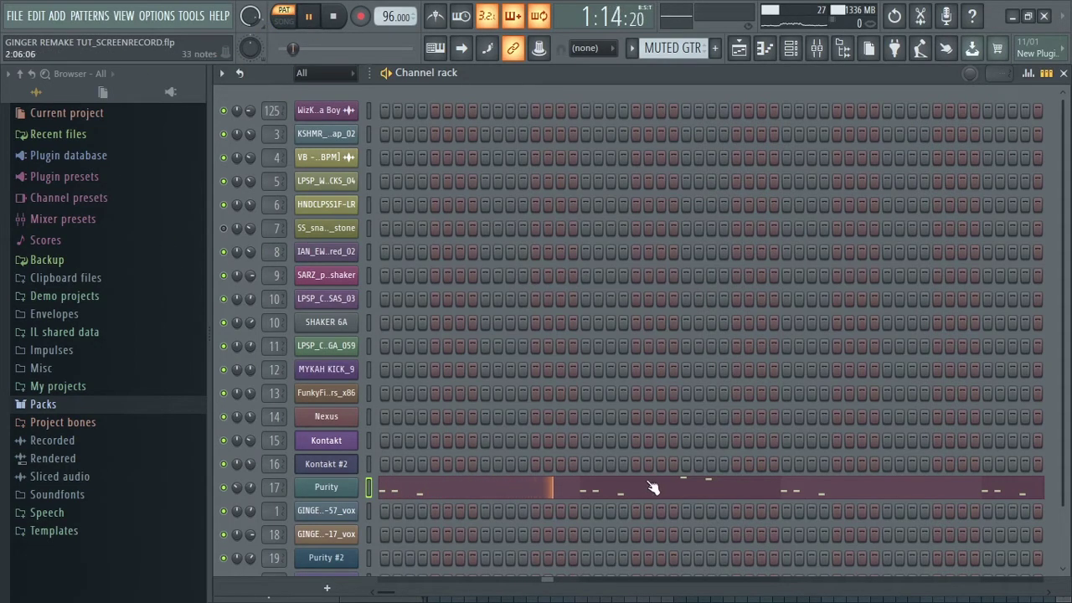
right_click(335, 494)
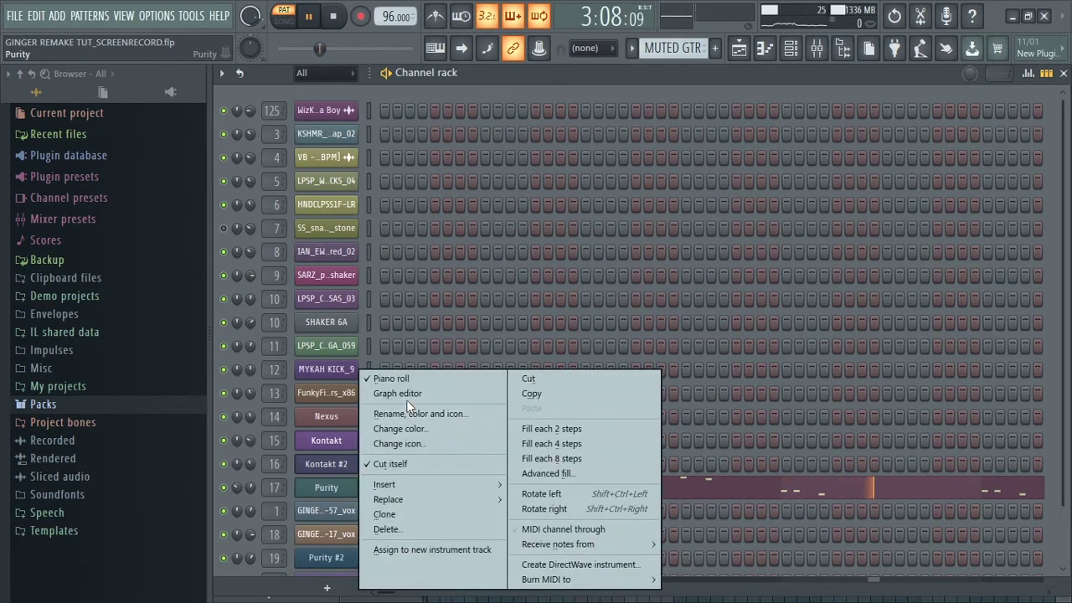
left_click(350, 485)
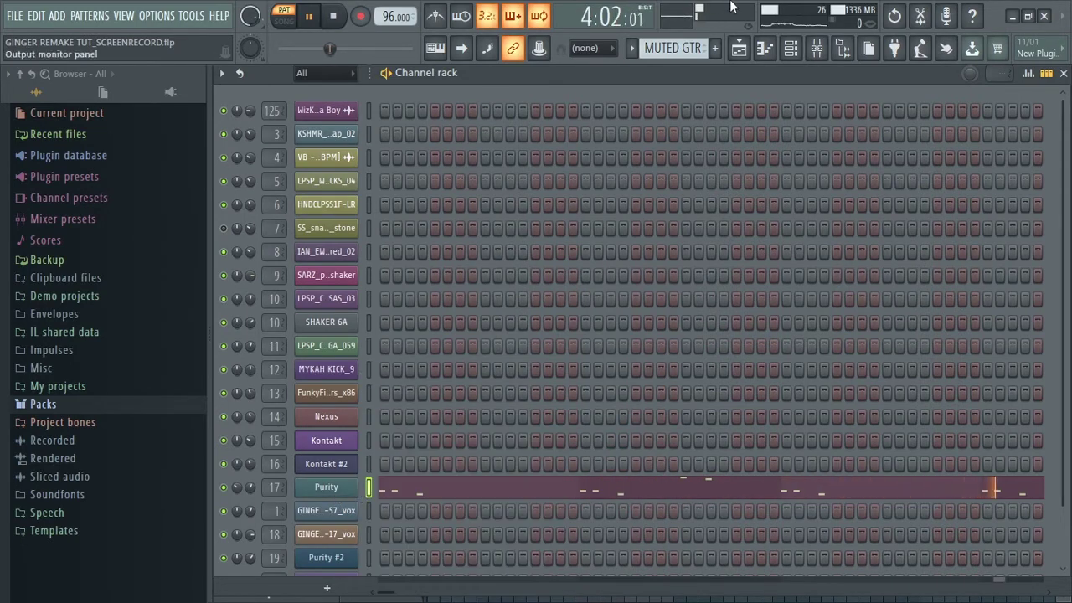
left_click(741, 49)
key("space")
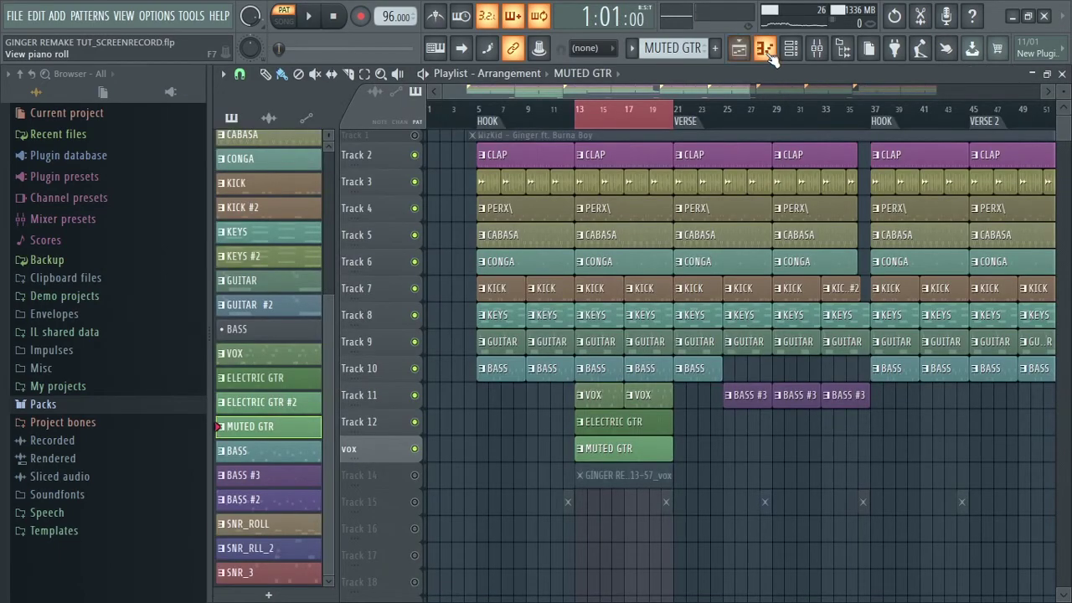
left_click(740, 49)
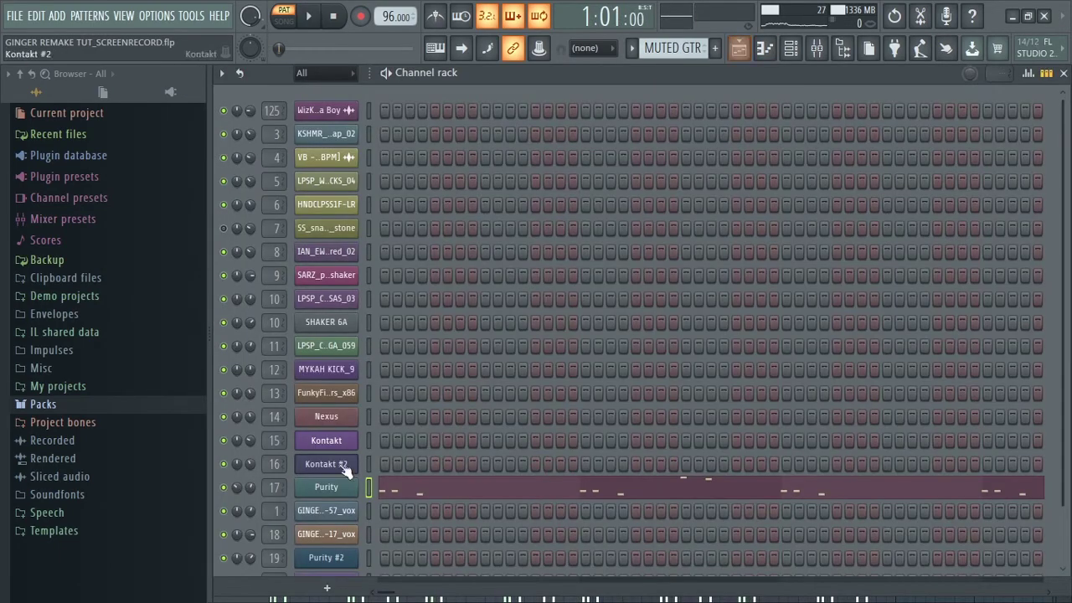
left_click(767, 51)
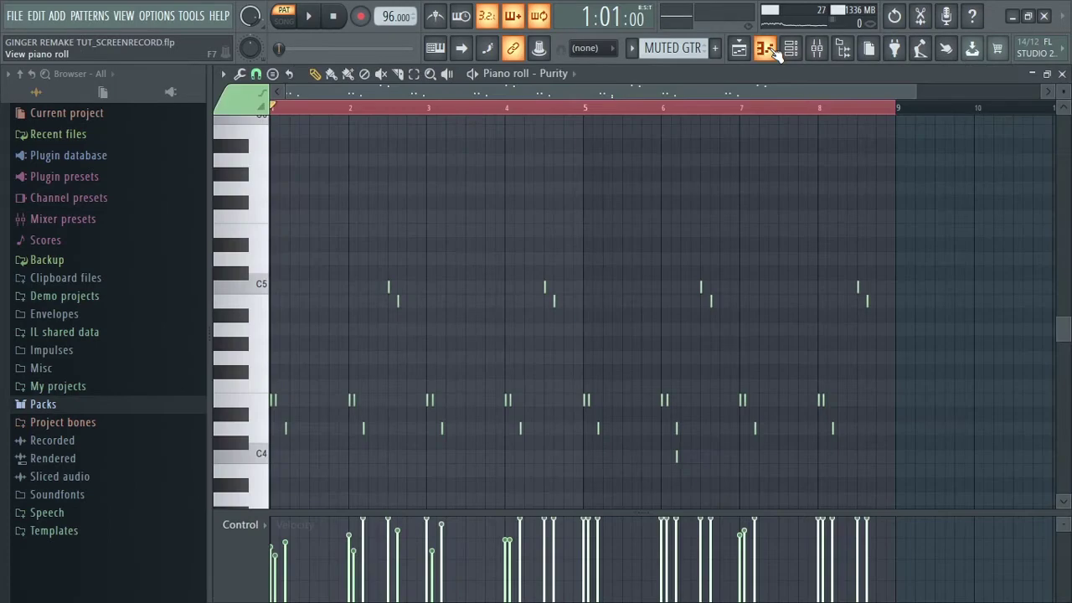
Audition the opening of the MUTED GTR pattern in the piano roll, with its first two bars filling the view
key("space")
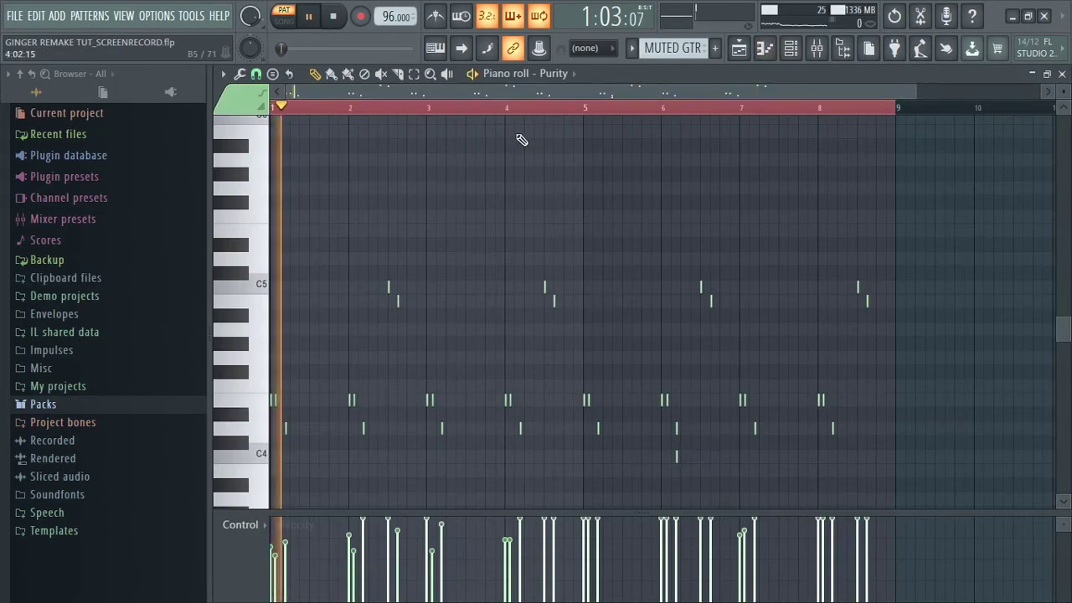
key("space")
left_click_drag(914, 88, 378, 88)
key("space")
key("space")
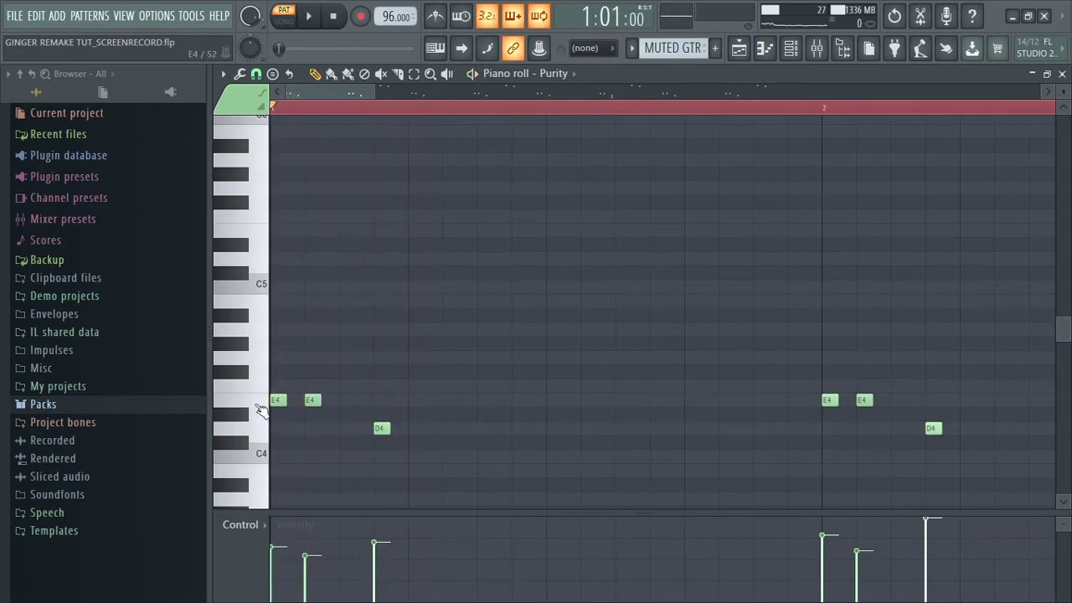
left_click(277, 400)
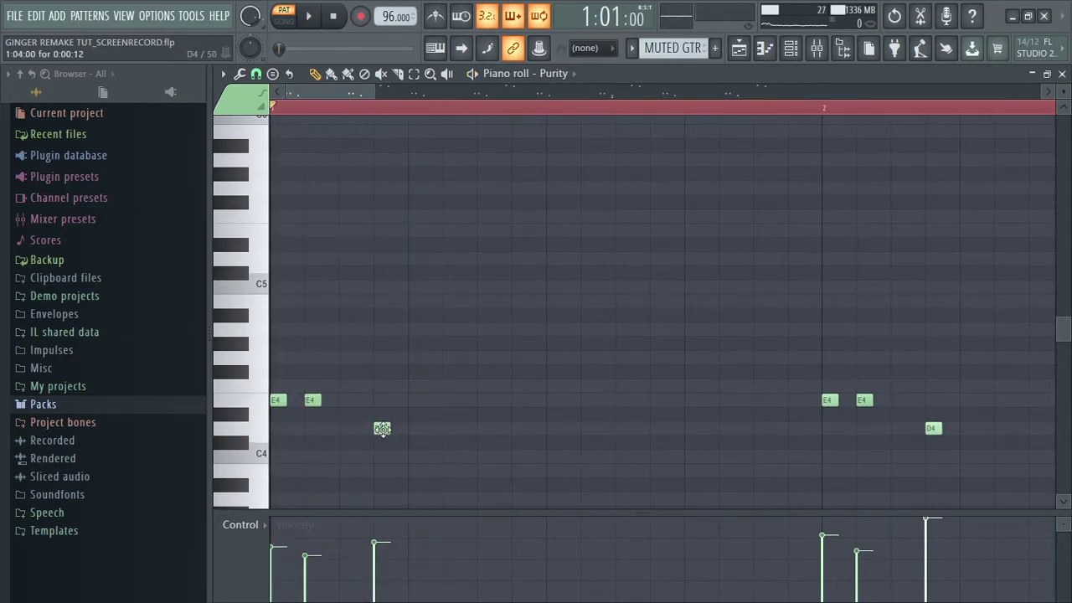
key("space")
Examine the MUTED GTR notes from bar 1 to bar 3 and play the pattern from the start through bar 5
left_click_drag(374, 88, 476, 120)
key("space")
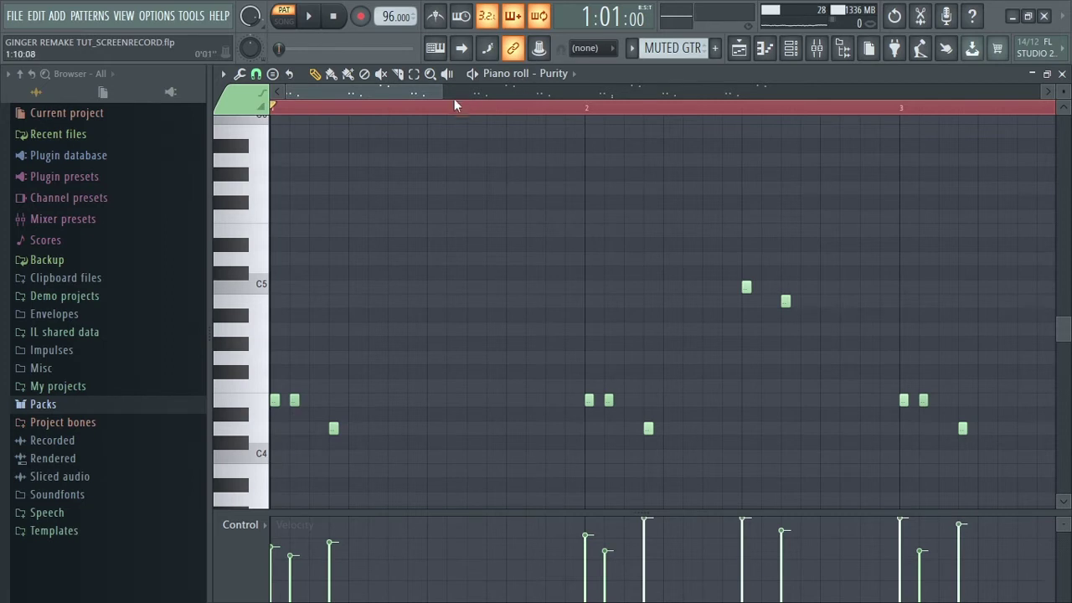
mouse_move(444, 91)
left_mouse_down()
mouse_move(376, 93)
mouse_move(427, 95)
left_mouse_up()
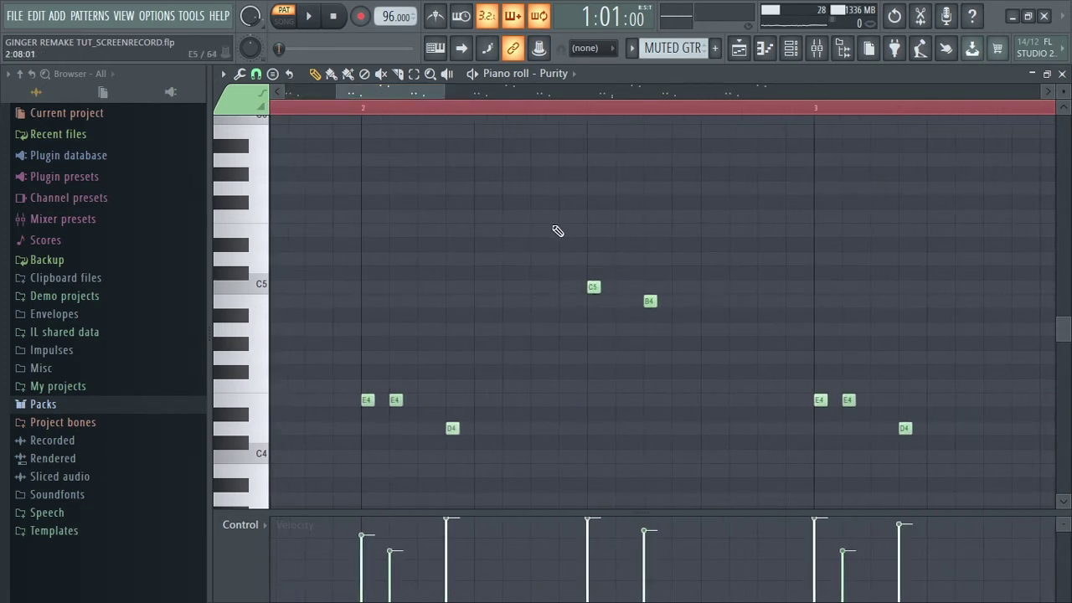
left_click_drag(446, 93, 333, 98)
key("space")
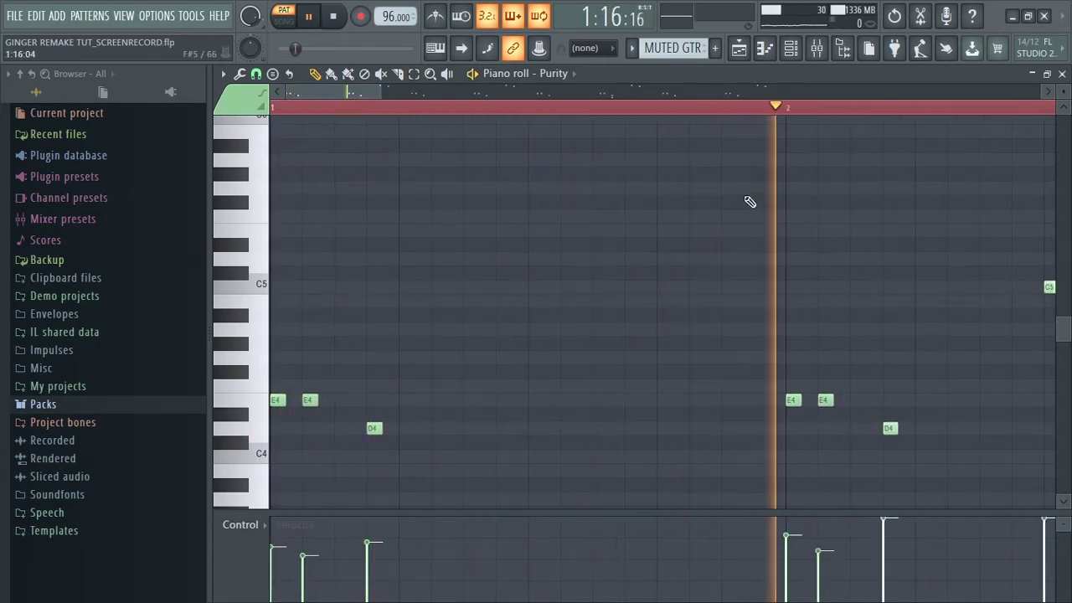
left_click_drag(364, 89, 440, 92)
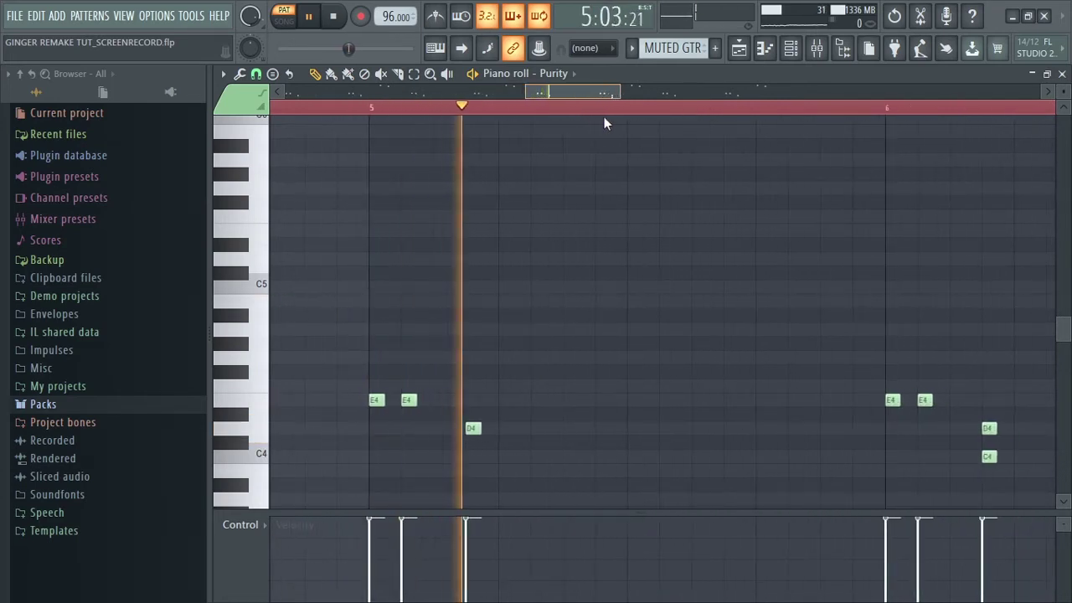
Delete the C4 note in bar 6 of the MUTED GTR pattern and replay the pattern from just before bar 6
scroll(604, 123, "down", 6)
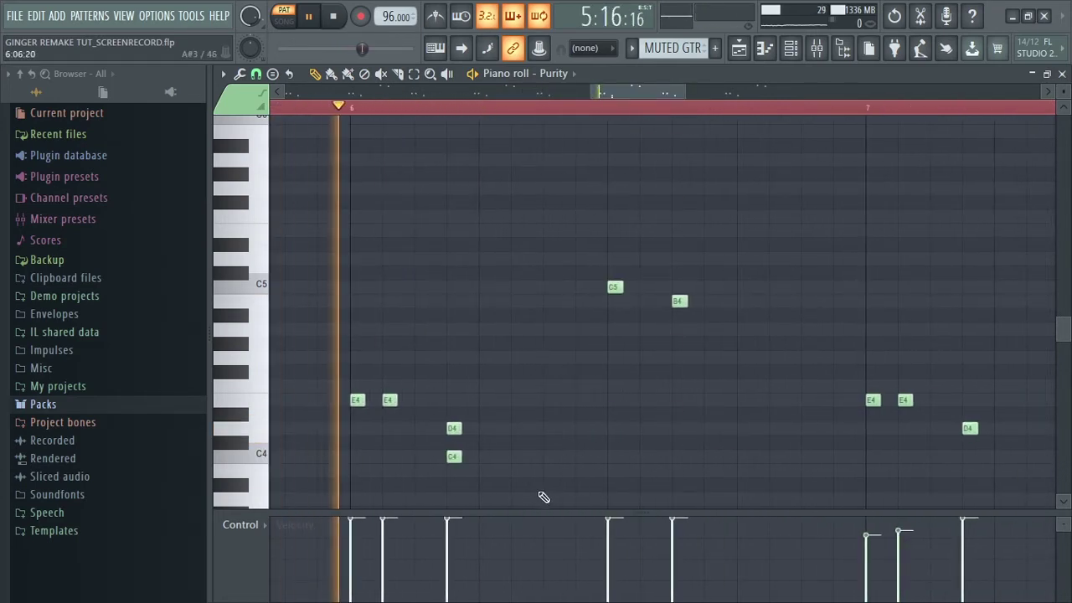
key("space")
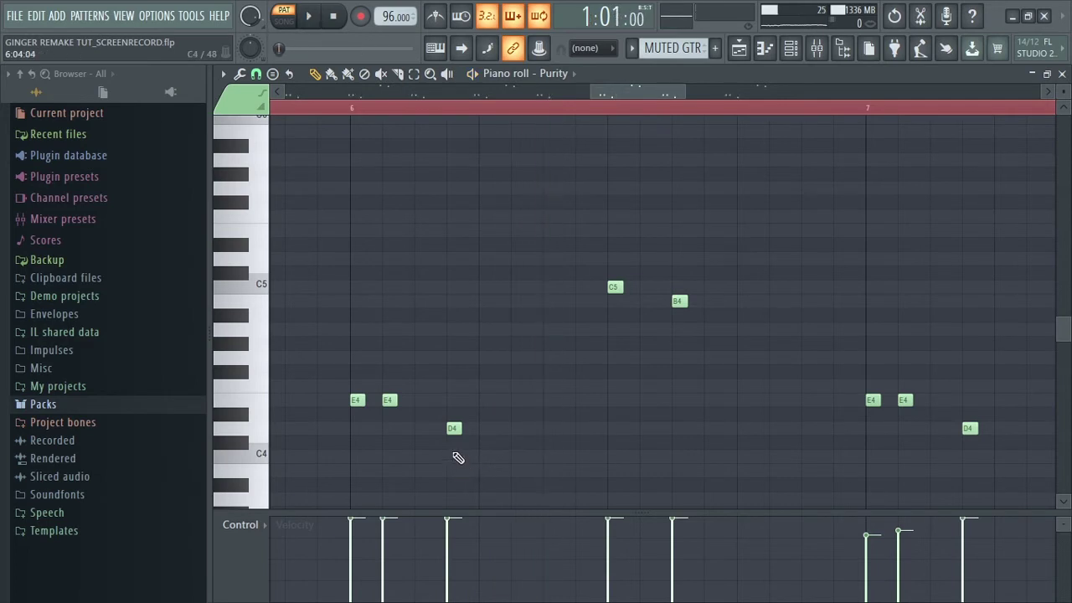
key("space")
left_click(316, 107)
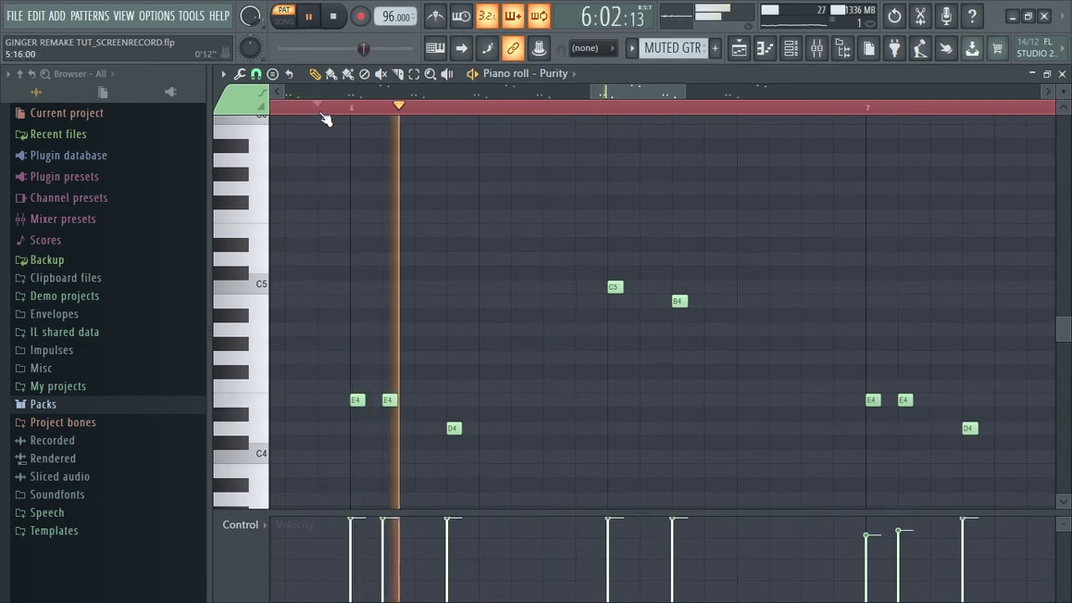
left_click_drag(648, 92, 682, 91)
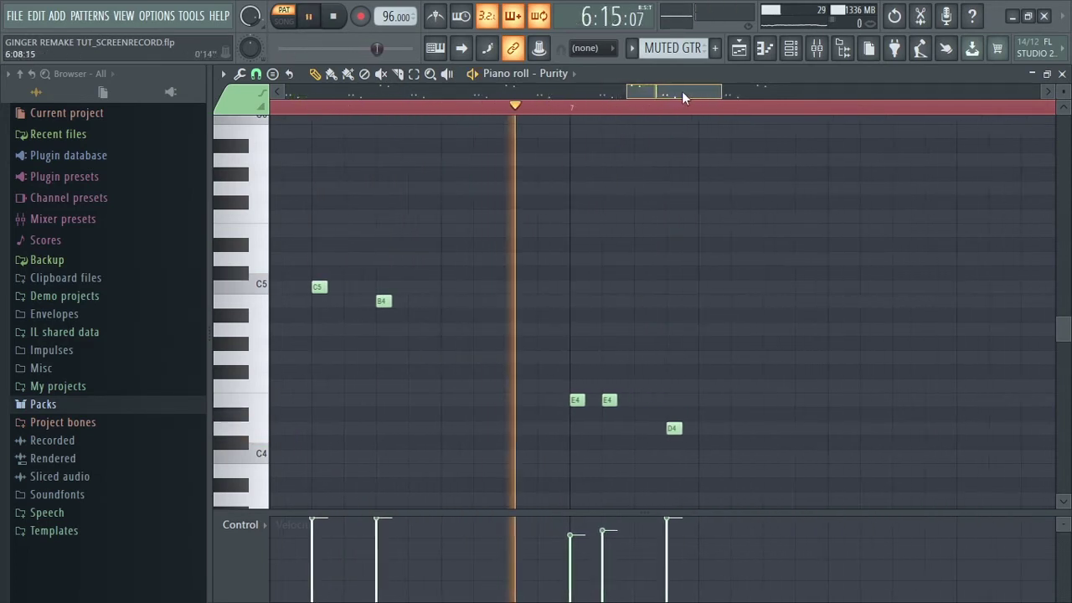
key("space")
Return to the playlist and play the full arrangement in song mode from bar 13 to about bar 17
left_click(739, 49)
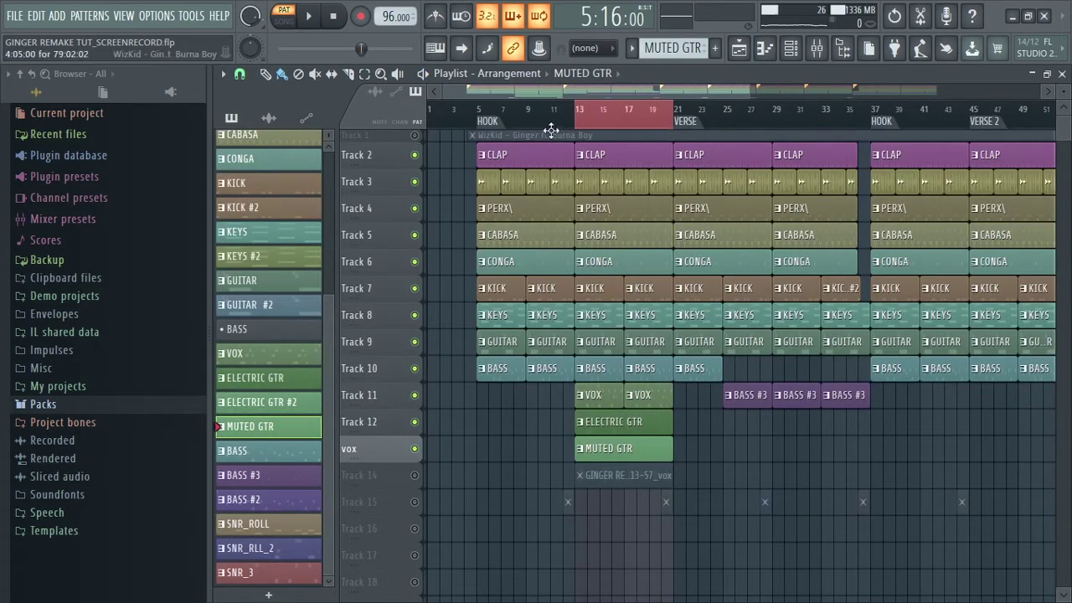
left_click(582, 128)
key("space")
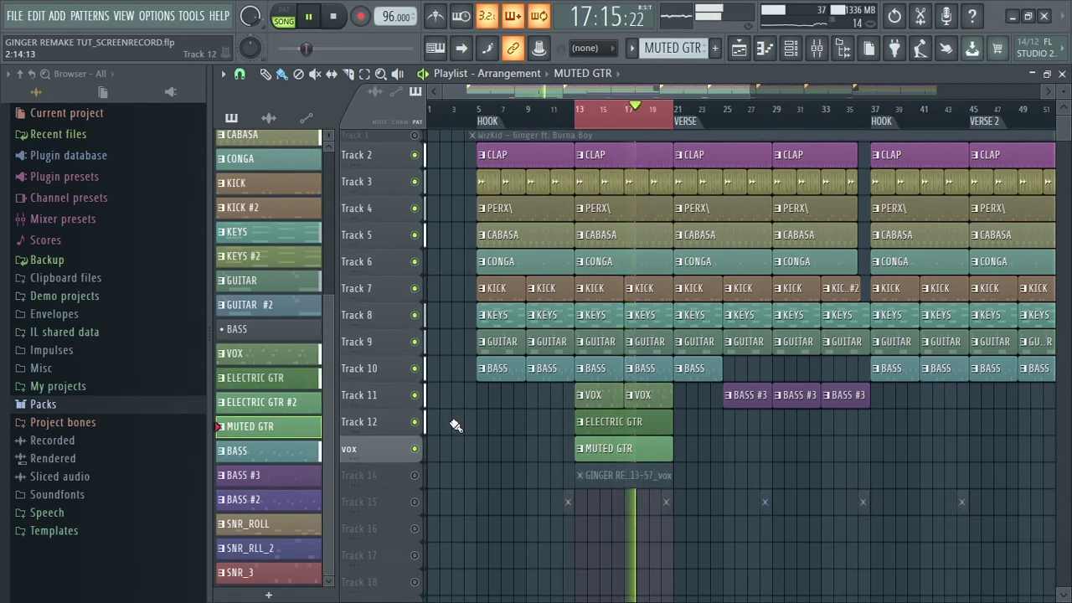
key("space")
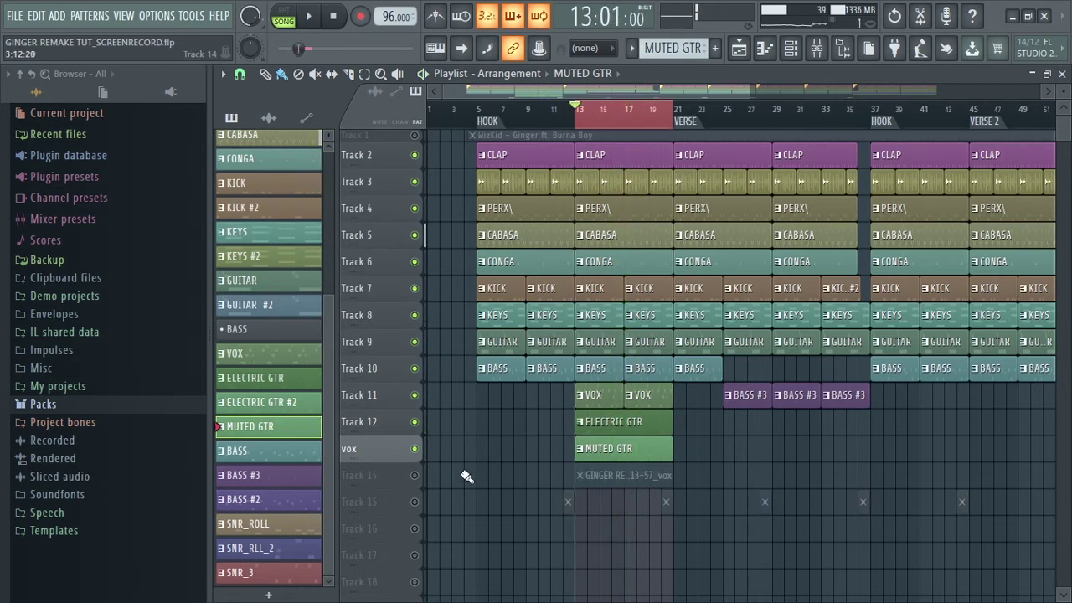
Unmute Track 14 with the recorded vox clip and solo it in the playlist
left_click(415, 475)
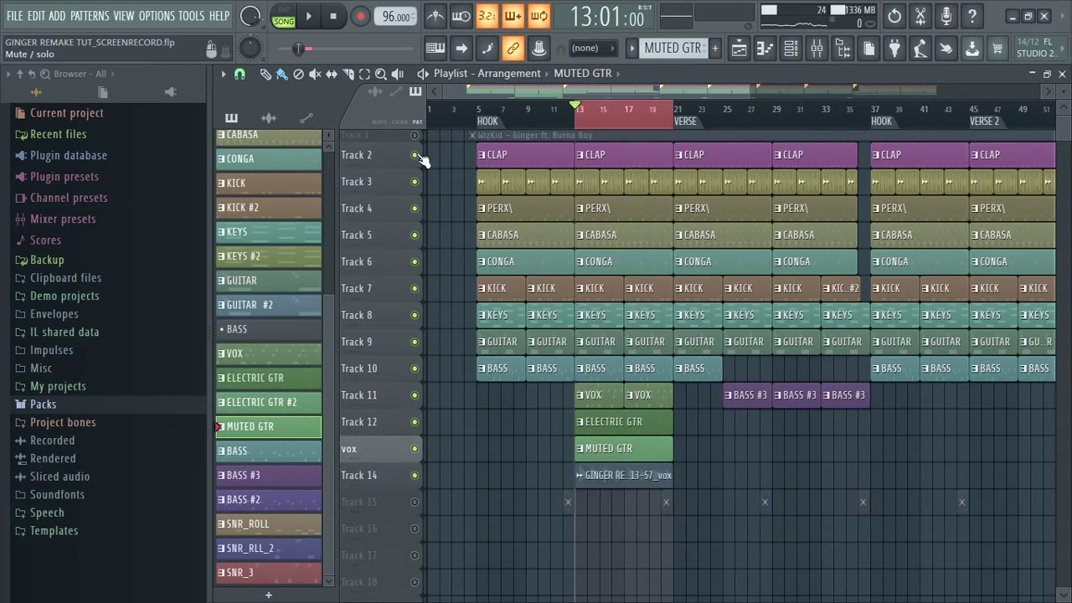
left_click(633, 47)
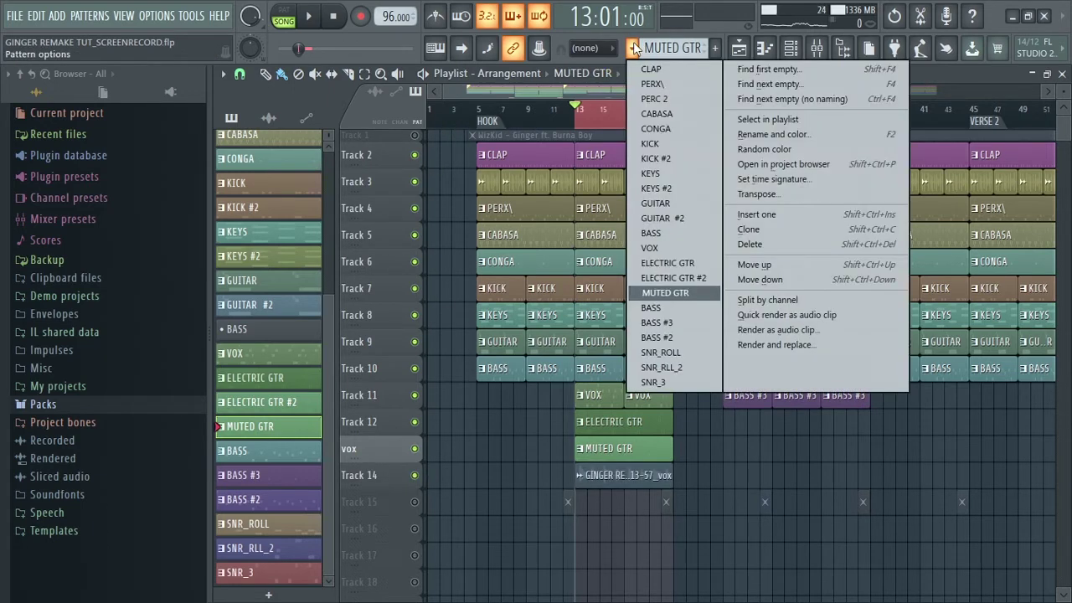
left_click(634, 48)
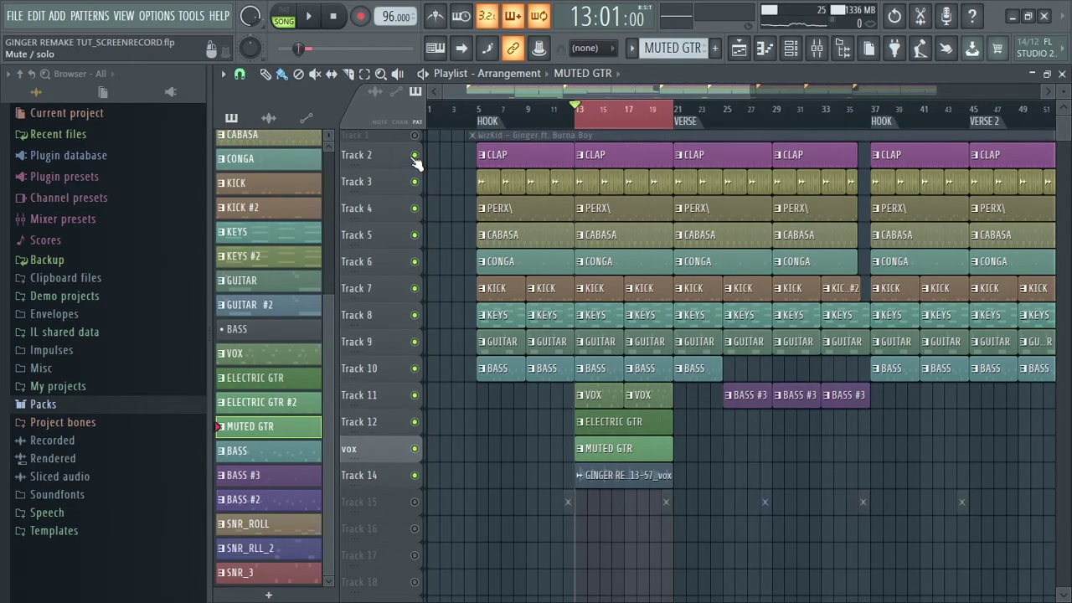
right_click(416, 477)
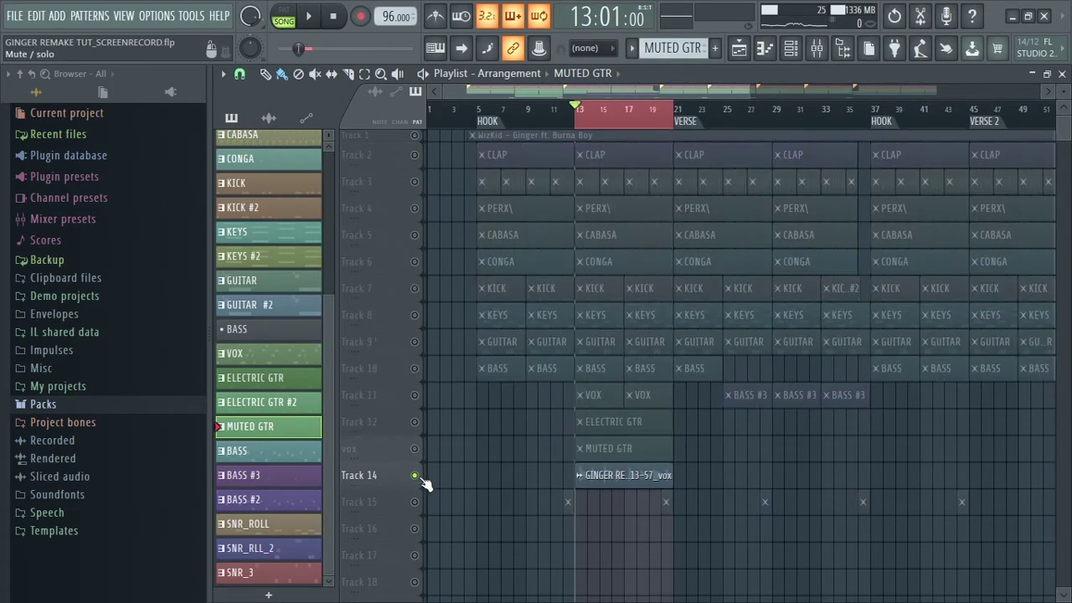
Play the soloed vox clip from bar 13 to about bar 20, briefly switching the metronome on
key("space")
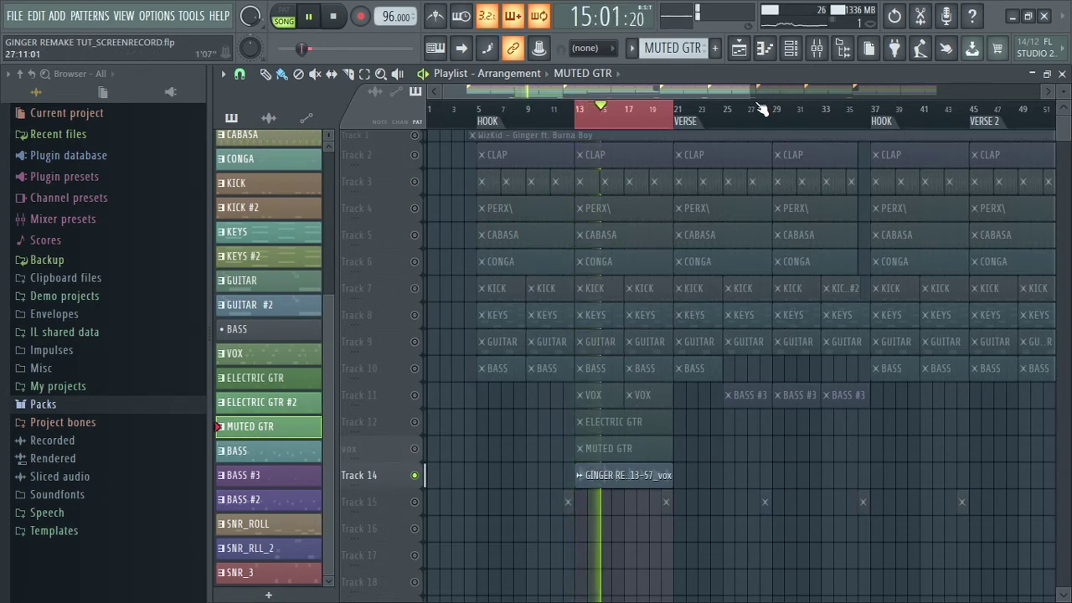
left_click_drag(753, 88, 678, 88)
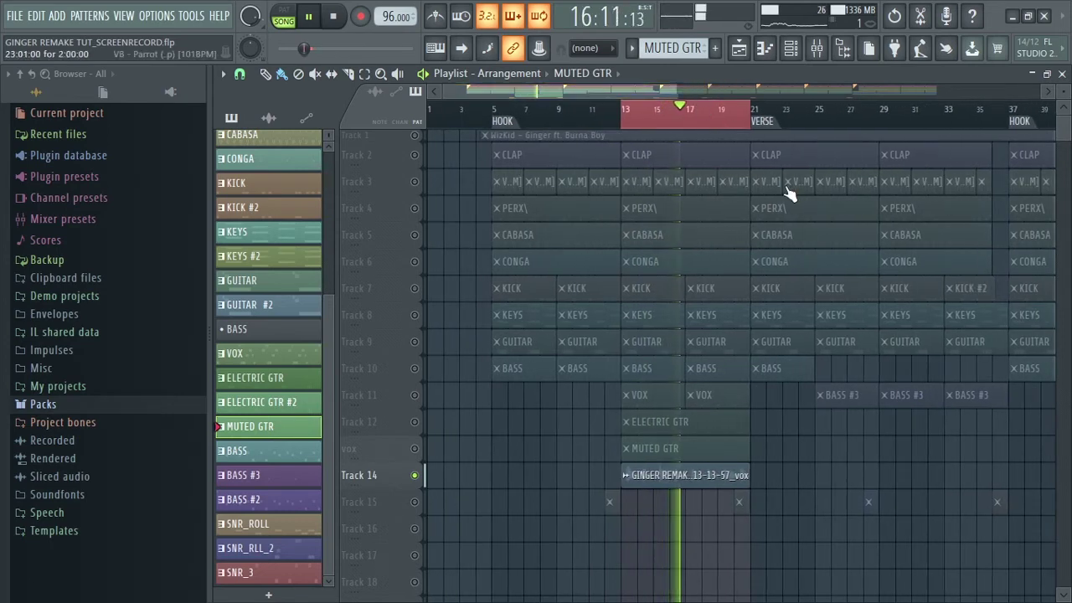
left_click(436, 16)
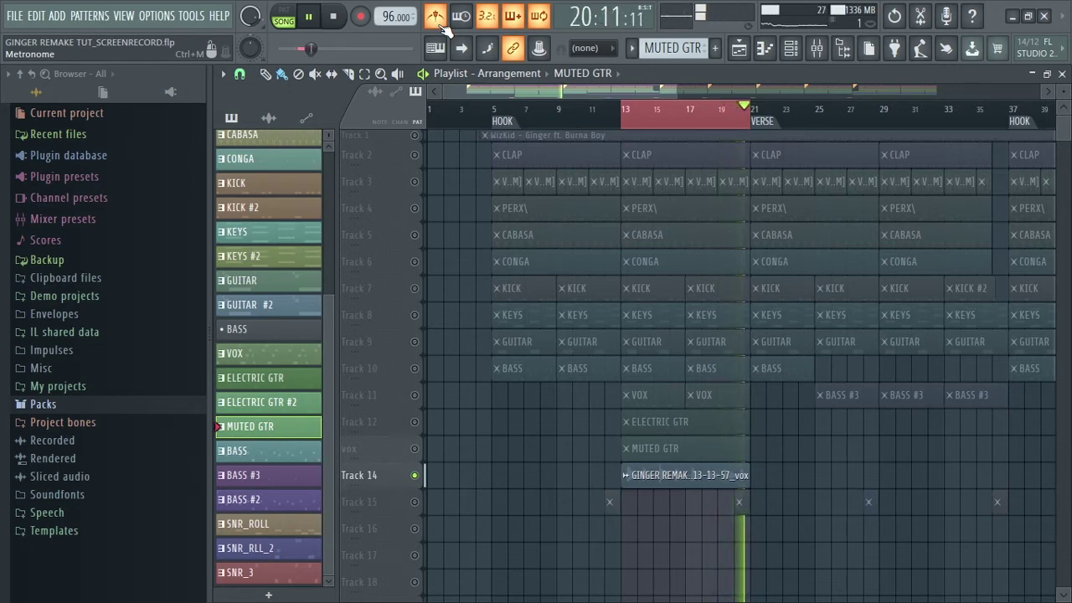
key("space")
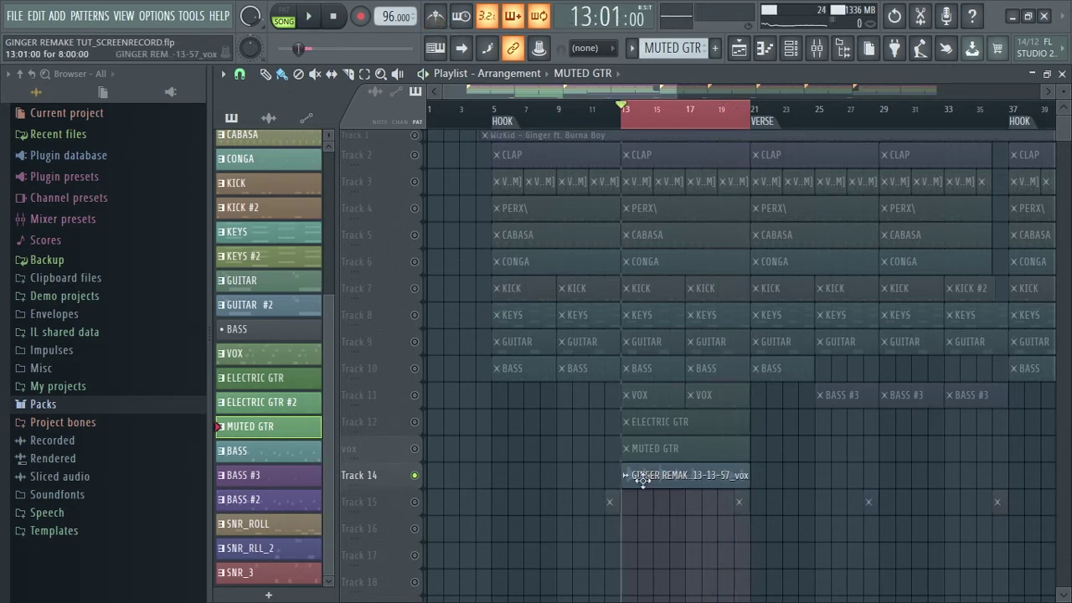
Select the vox track in the mixer, examine its Auto-Tune key and scale and its low-cut EQ, and close both plugin windows
left_click(818, 50)
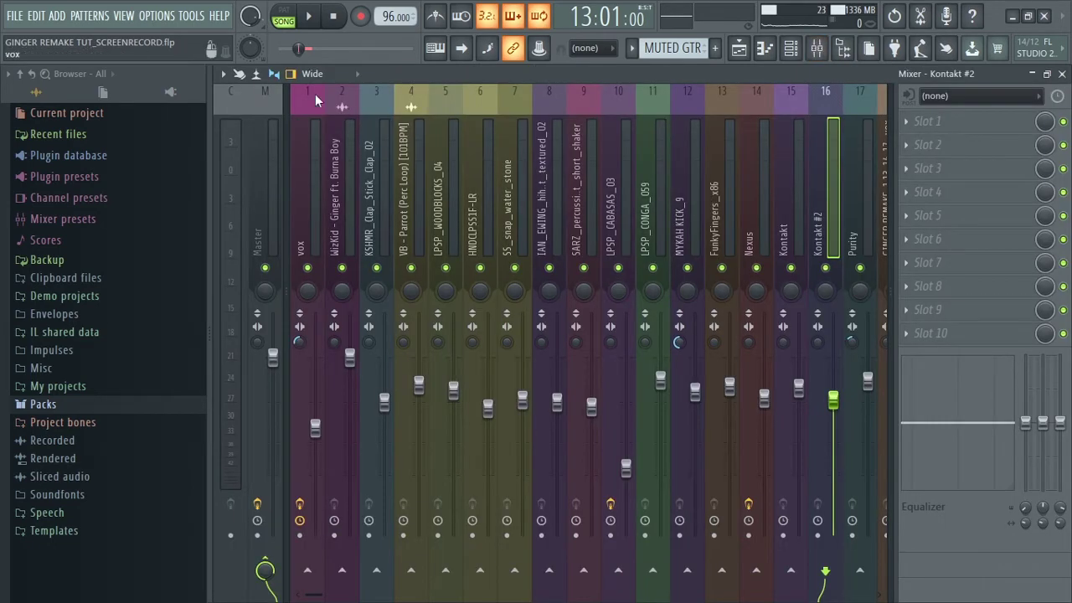
left_click(307, 245)
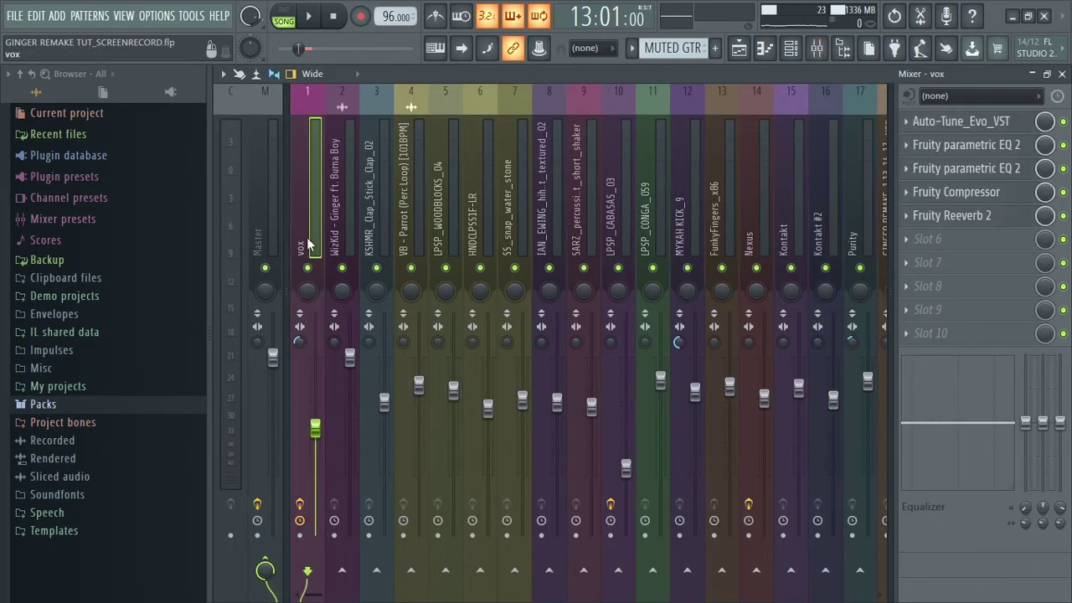
left_click(999, 120)
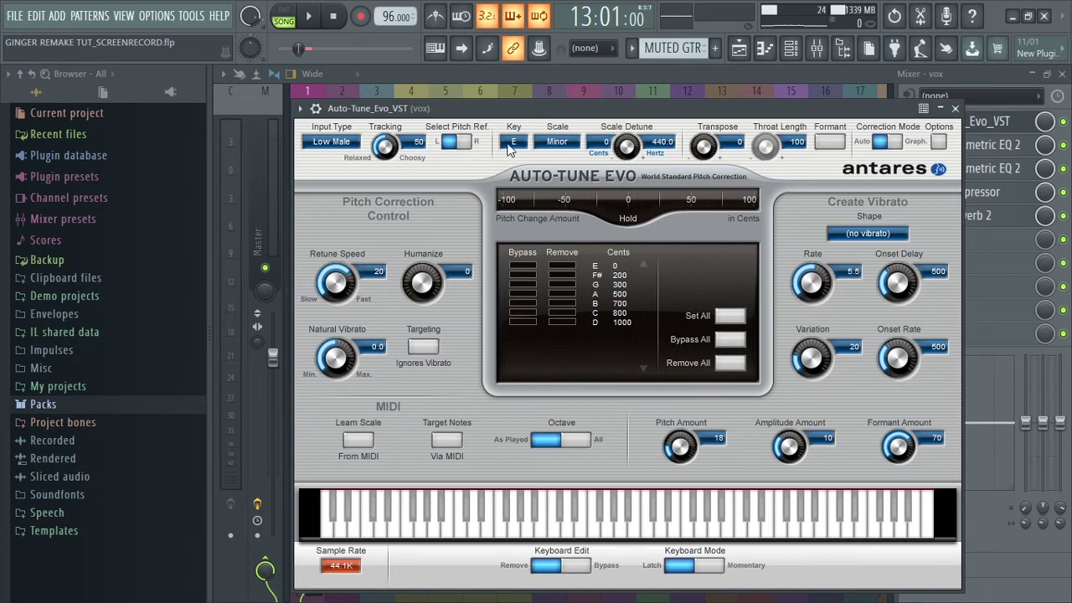
left_click(956, 110)
left_click(986, 156)
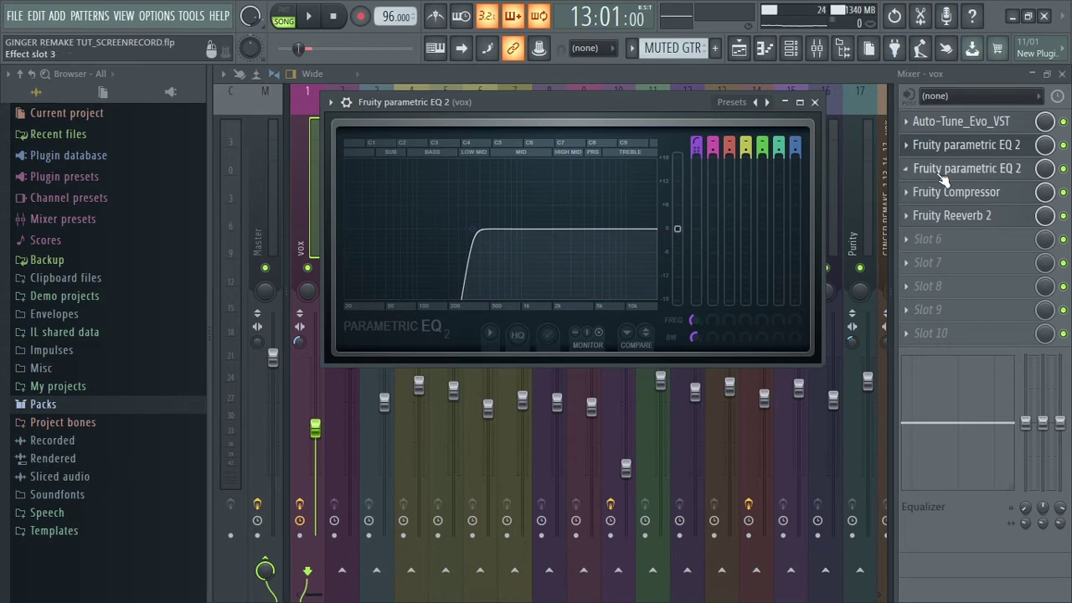
left_click(814, 101)
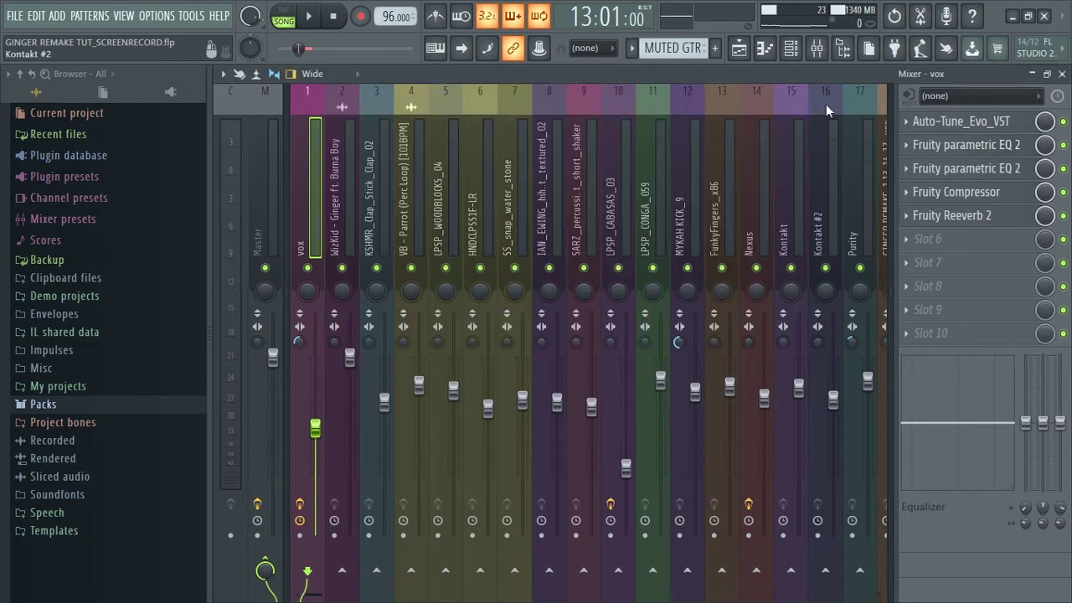
Load the Old Telephone preset in the vox track's second Fruity parametric EQ 2 and close its window
left_click(959, 169)
left_click_drag(641, 271, 643, 215)
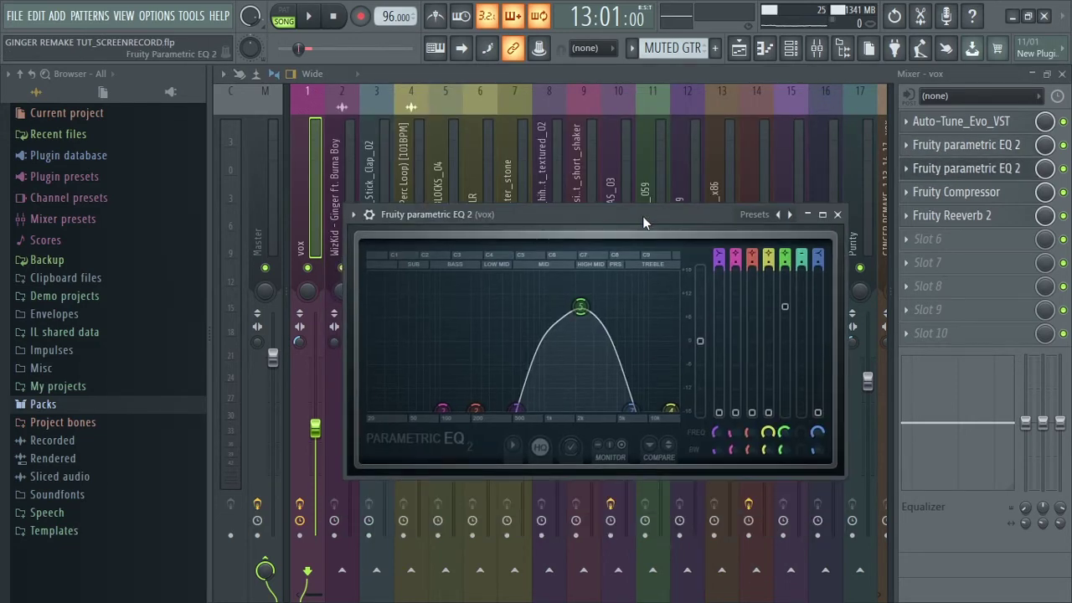
left_click(791, 216)
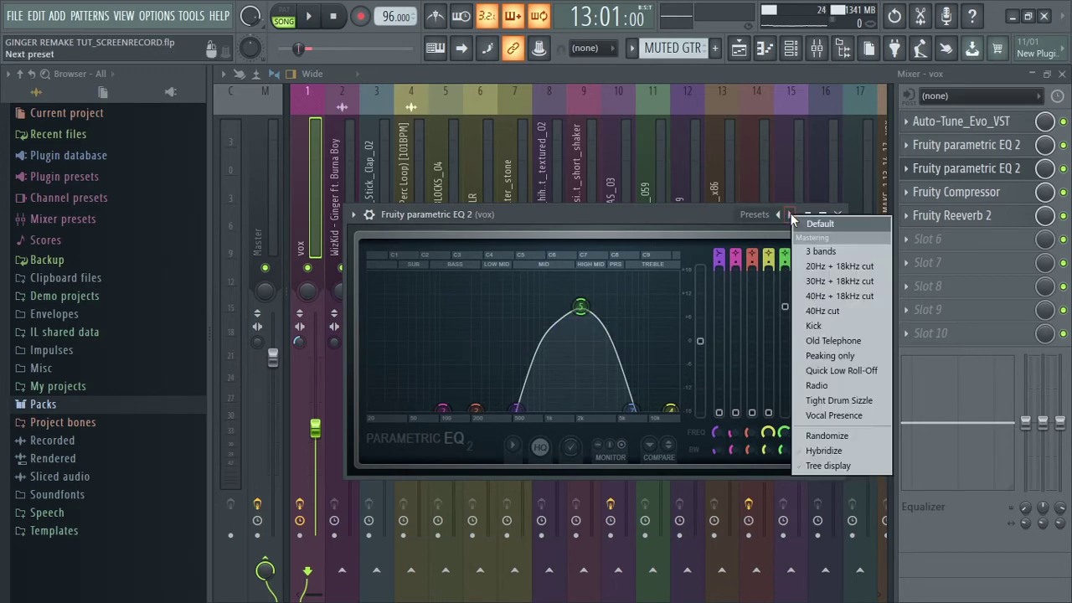
left_click(850, 346)
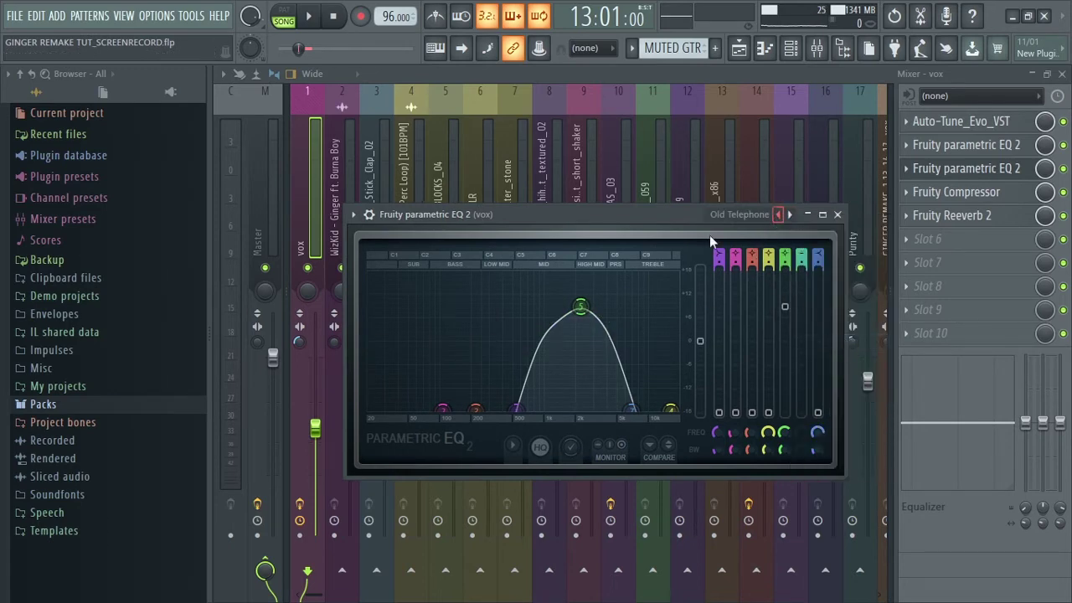
left_click(792, 217)
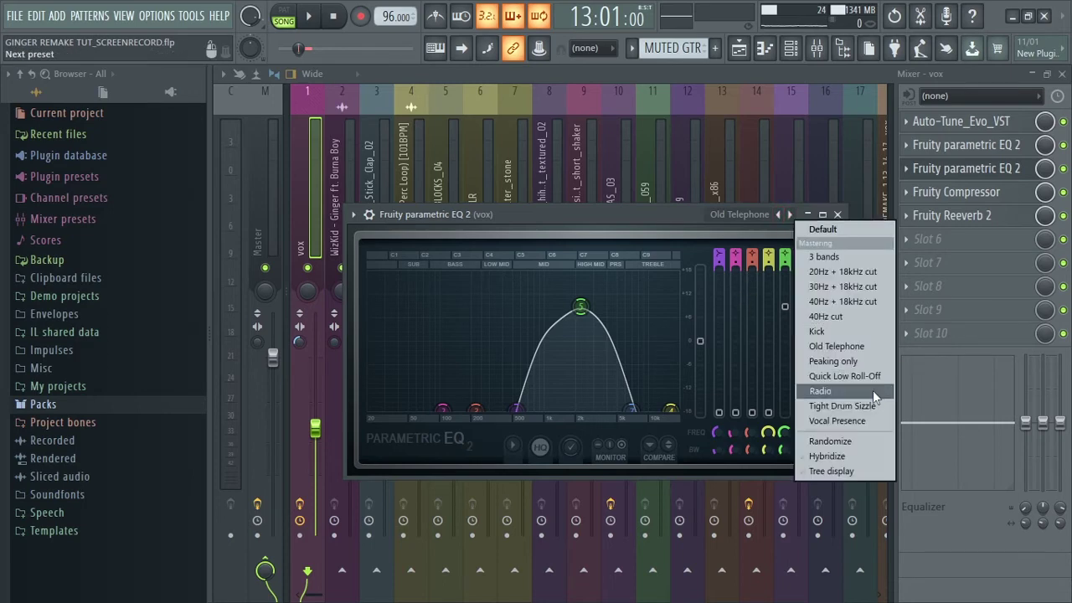
left_click(663, 212)
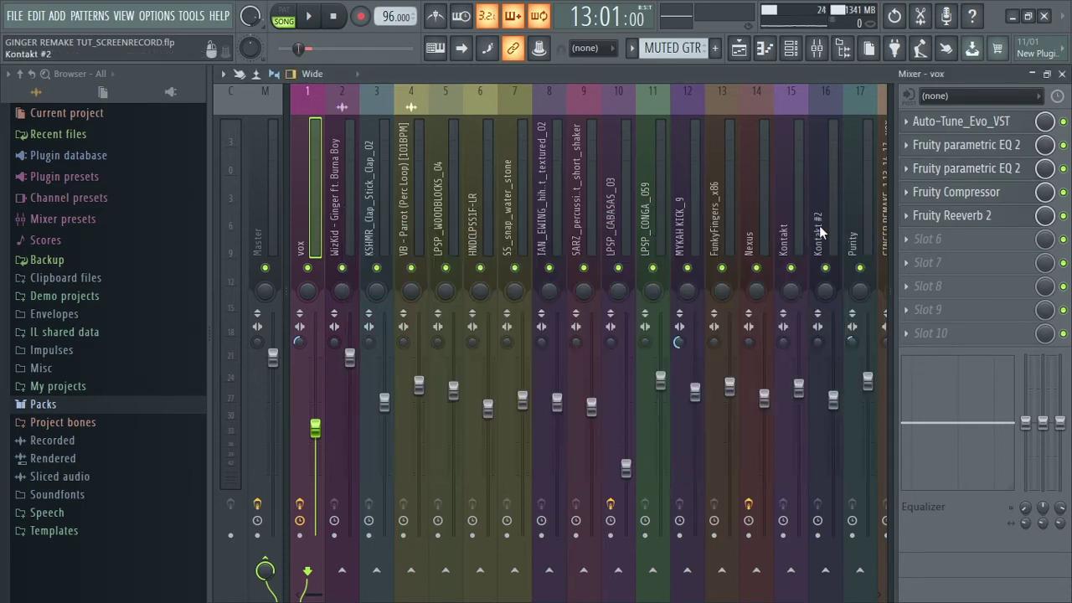
left_click(837, 214)
Examine the vox track's Fruity Compressor threshold, ratio, attack and release with a short playback, and close its window
left_click(959, 198)
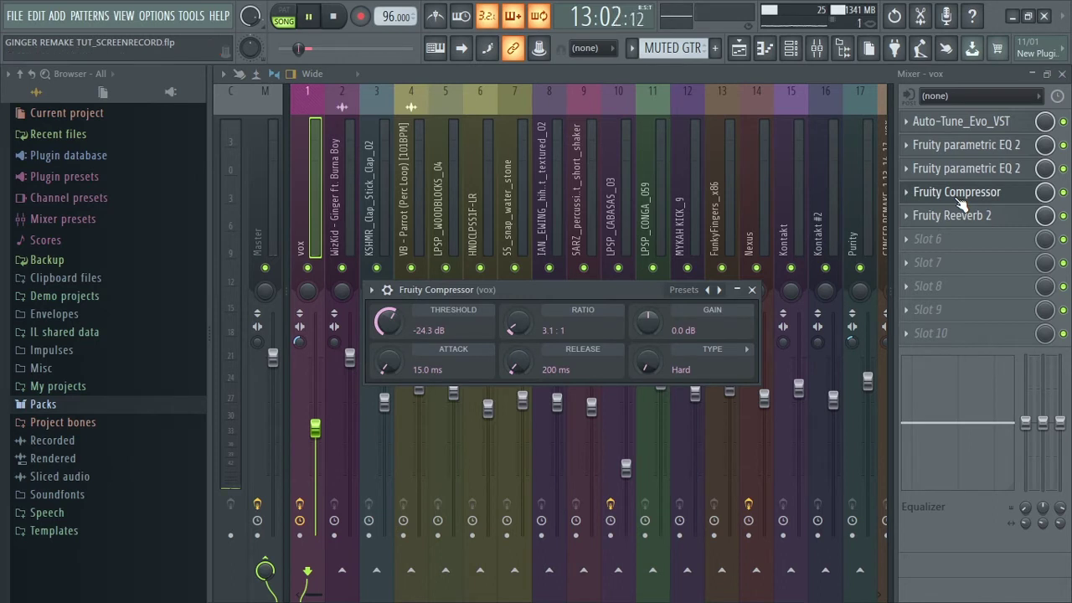
key("space")
key("space")
left_click_drag(568, 290, 627, 186)
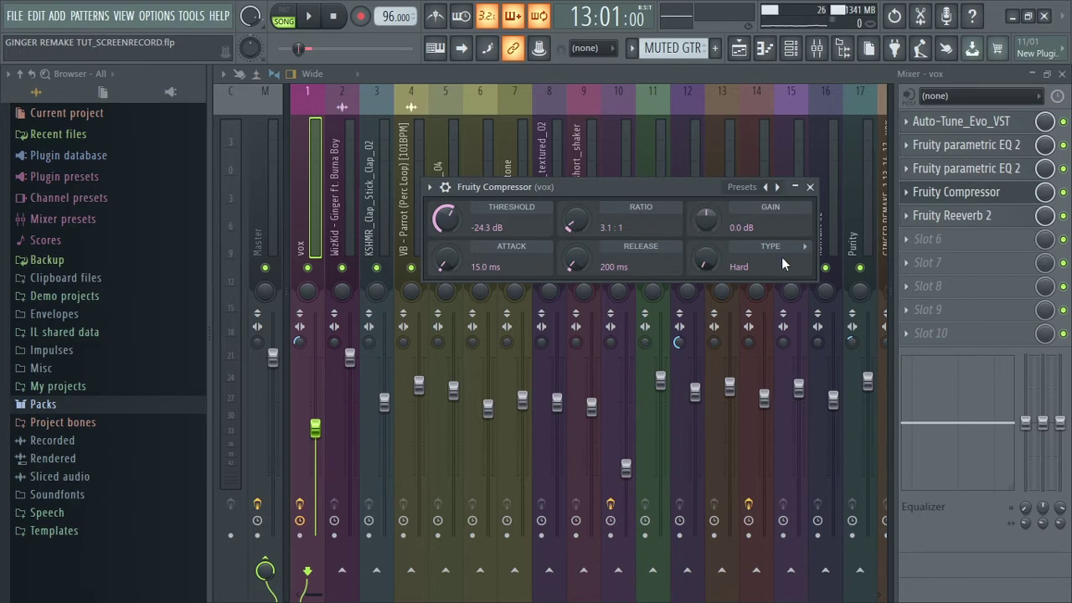
left_click(810, 186)
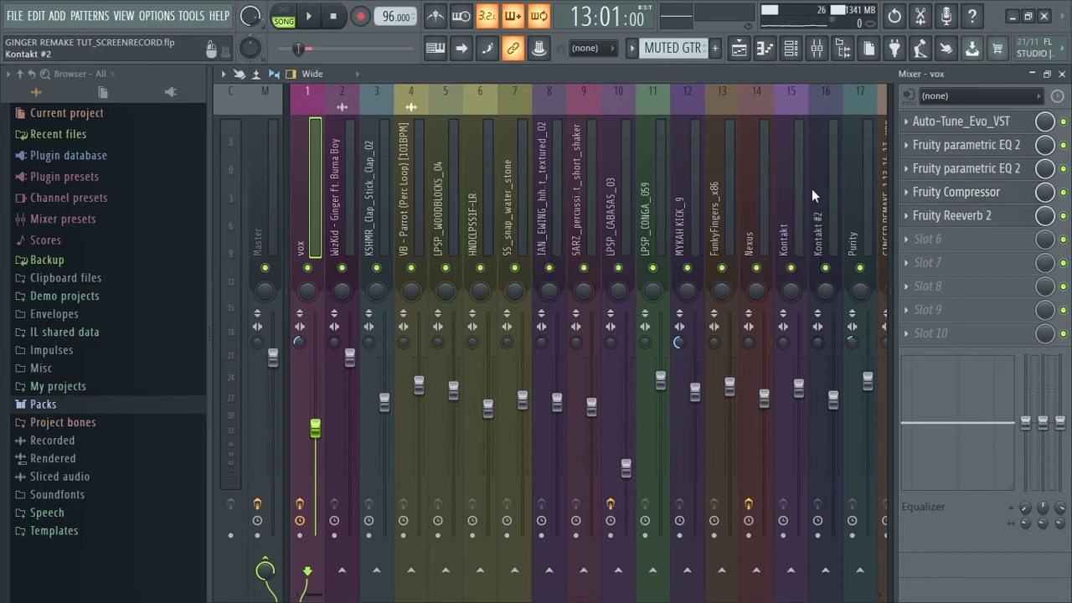
Set the wet level of the vox track's Fruity Reeverb 2 to 63% and close its window
left_click(954, 218)
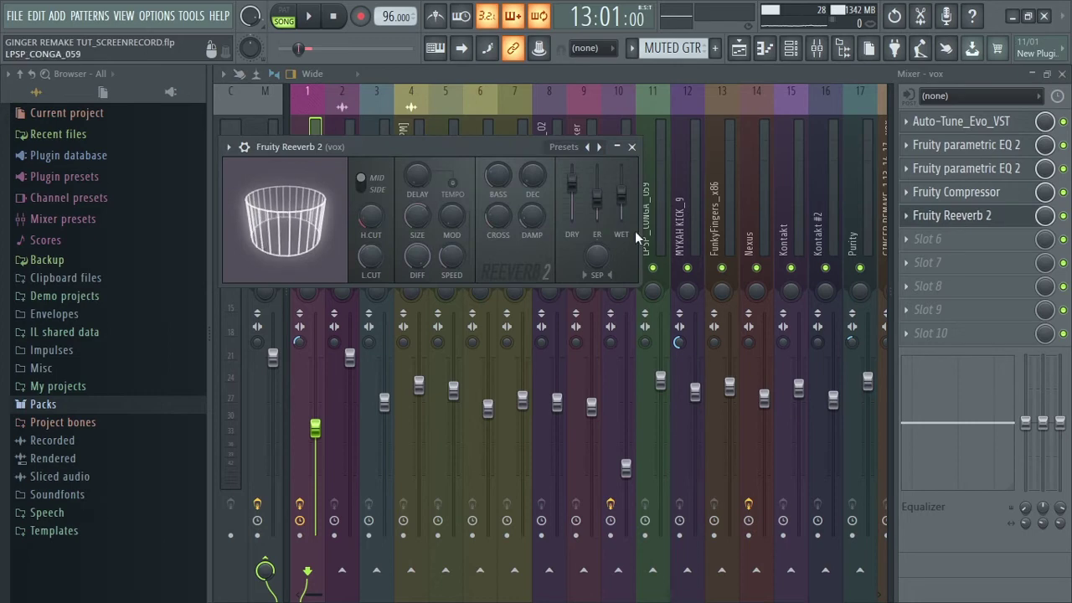
left_click_drag(621, 199, 622, 192)
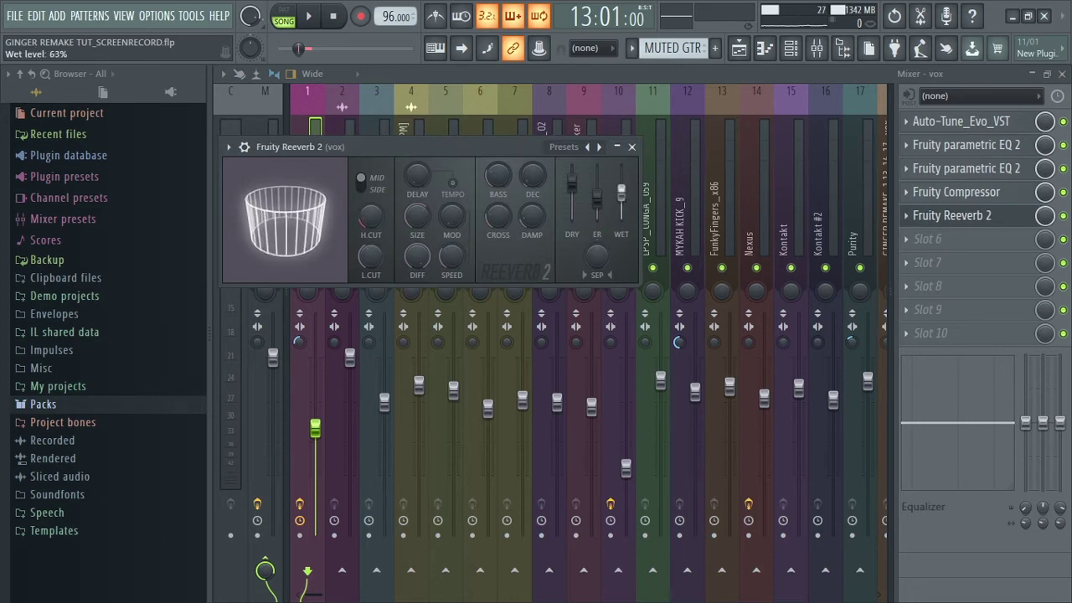
left_click(631, 147)
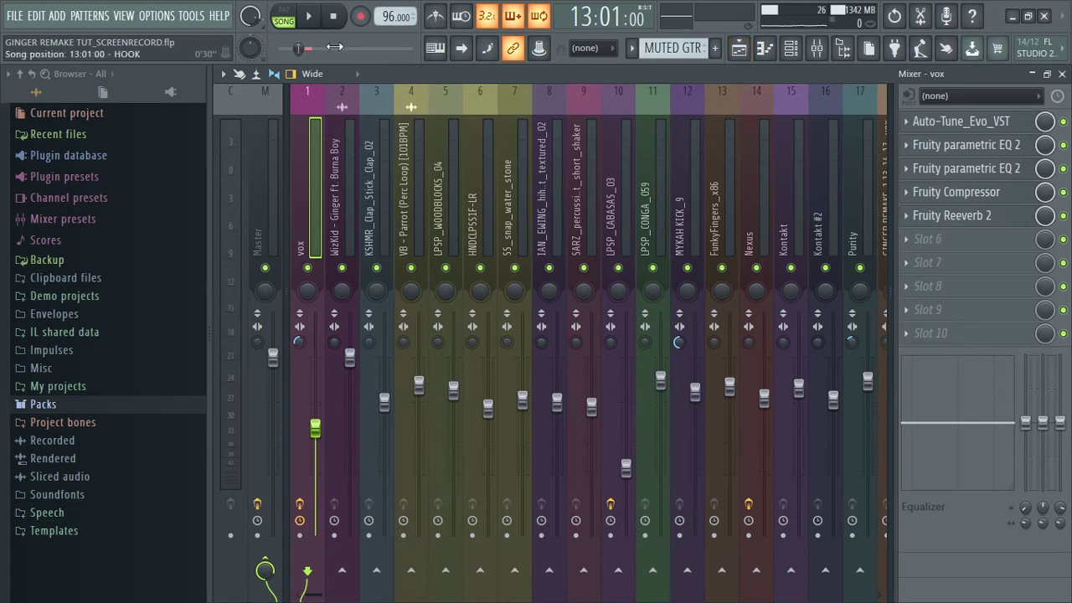
Play the soloed vox clip from bar 13 to about bar 20 with the playlist shown
key("space")
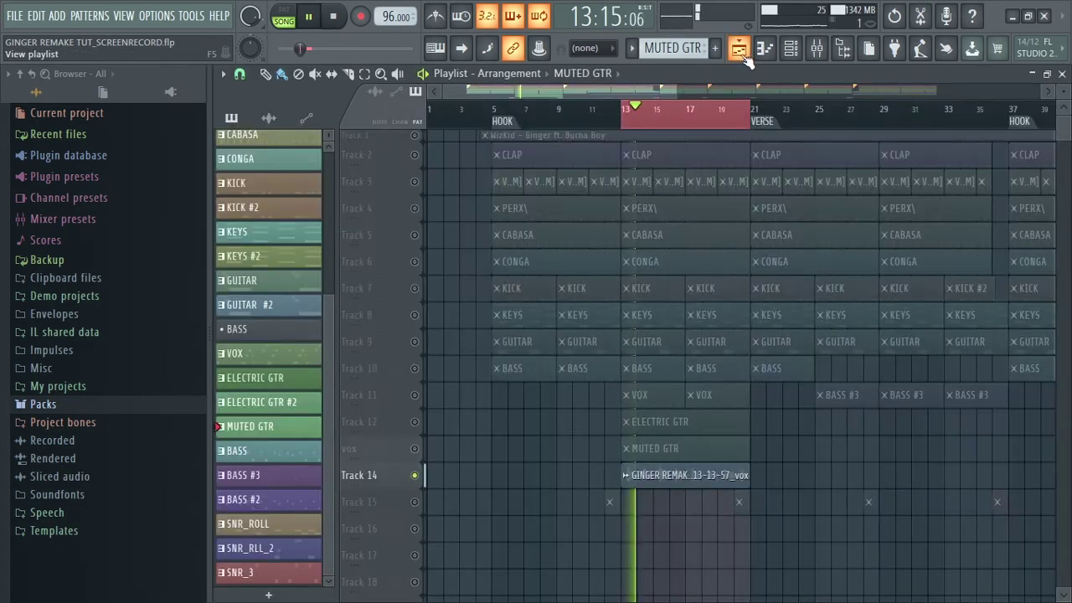
left_click(739, 47)
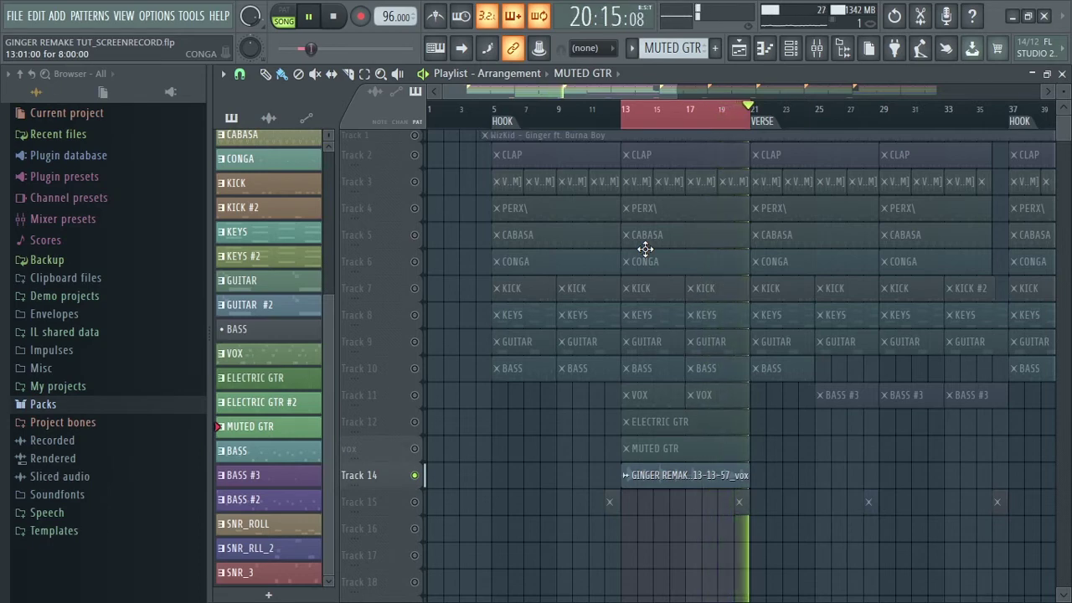
key("space")
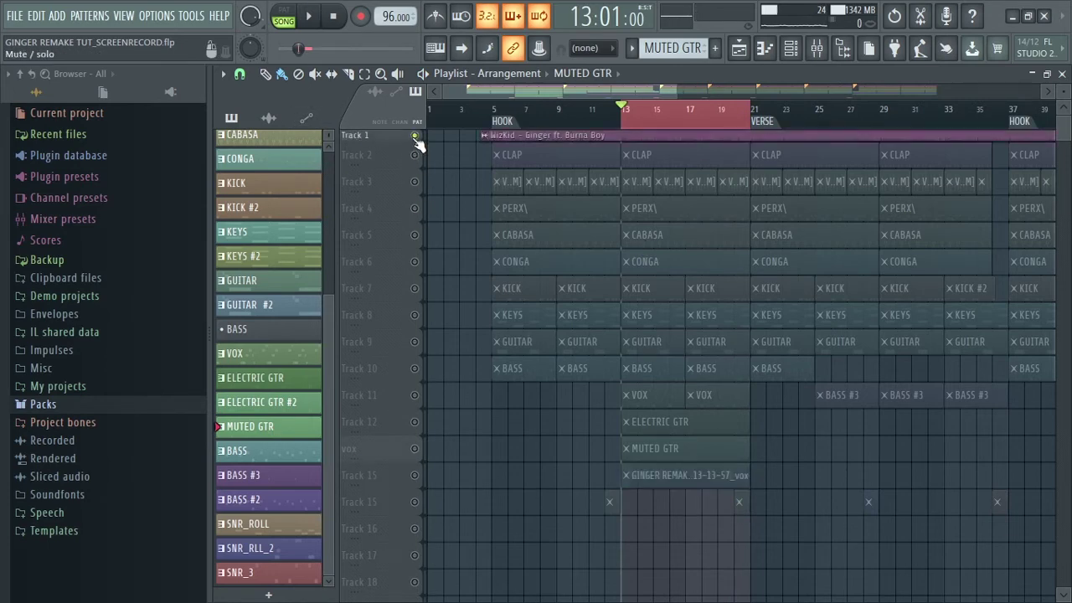
Unmute all playlist tracks except the WizKid reference on Track 1 and play the full mix from bar 13
left_click(416, 139)
key("space")
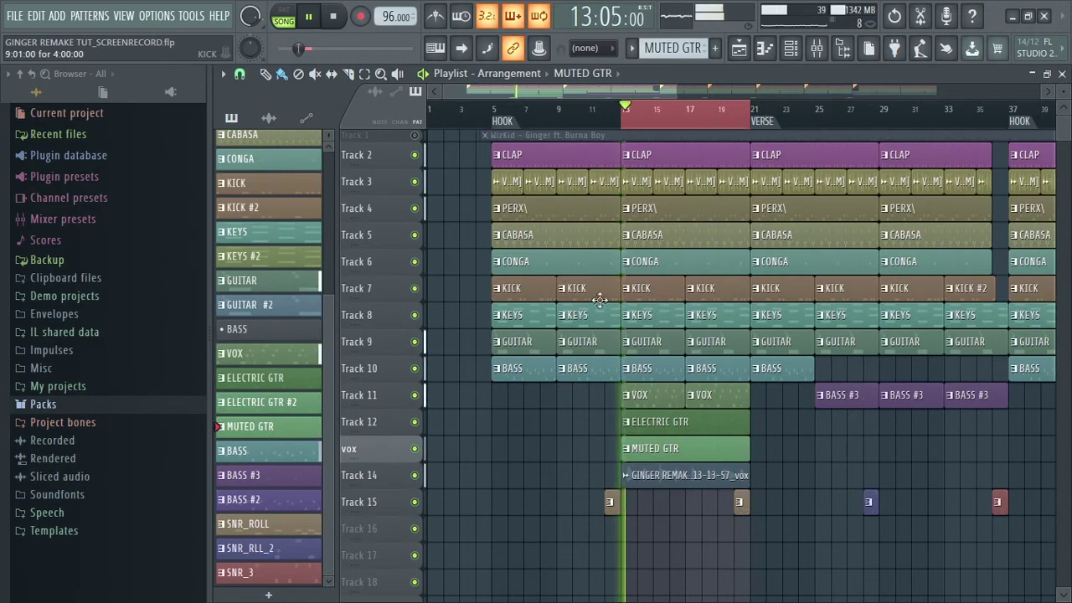
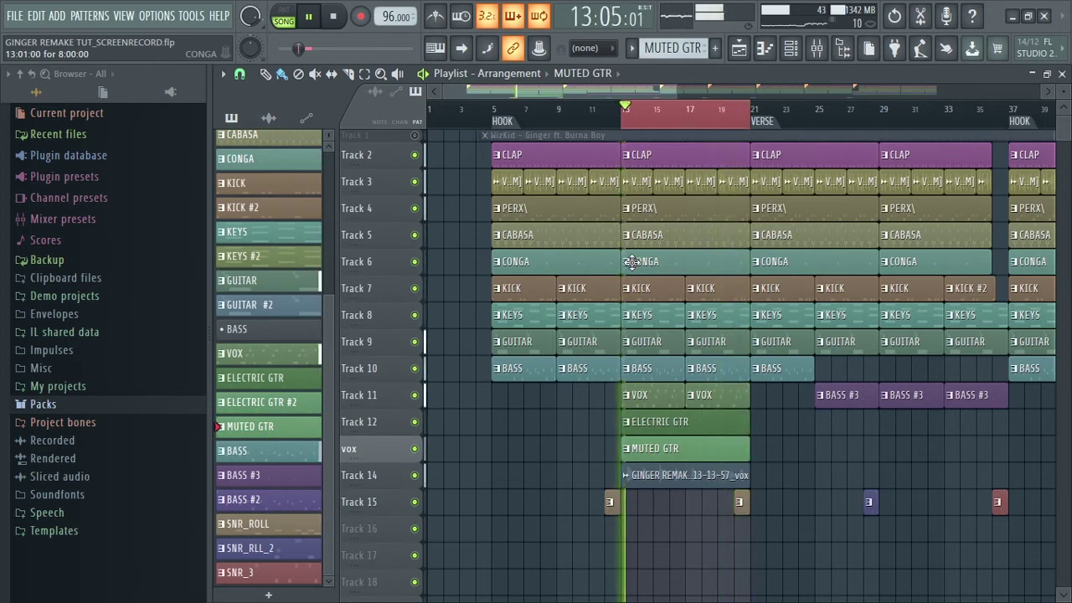
key("space")
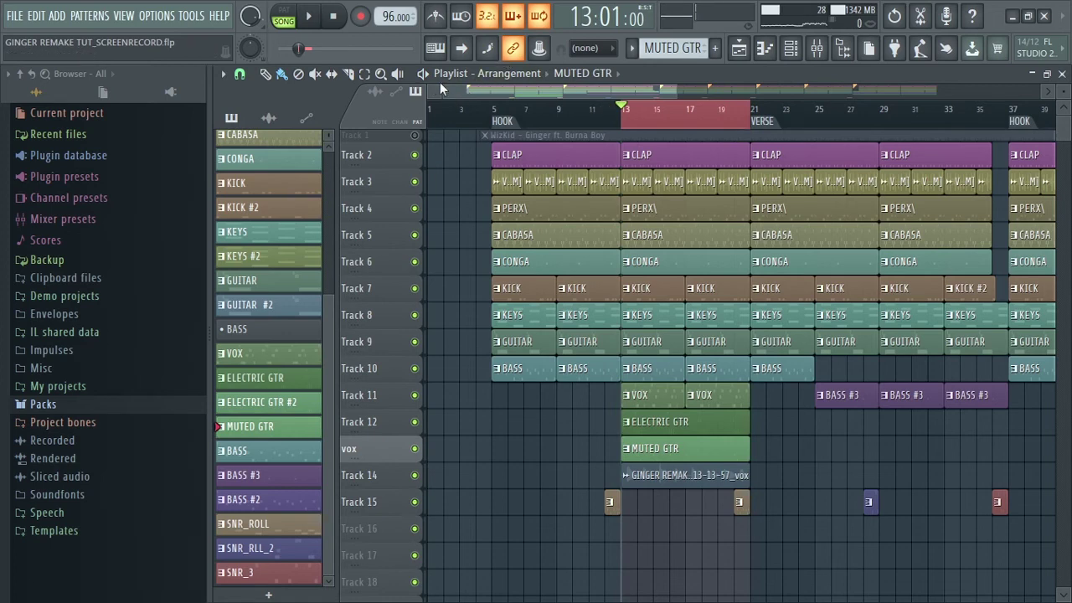
Select the VERSE section from bar 21 to bar 37 as the time range, place the playhead at bar 25 and deselect the clips
left_click_drag(441, 87, 519, 81)
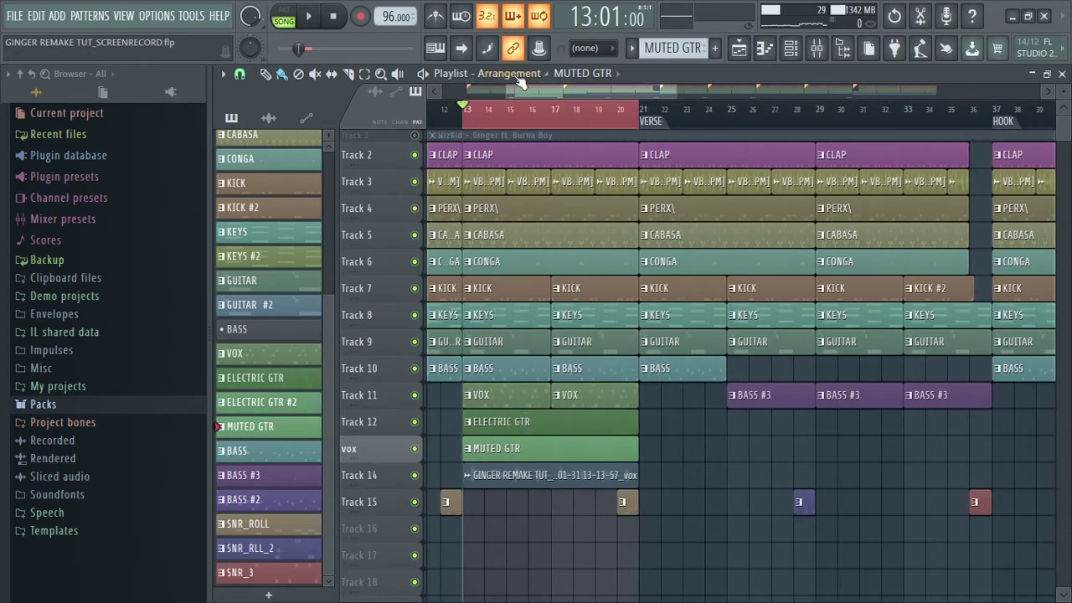
left_click_drag(603, 98, 523, 88)
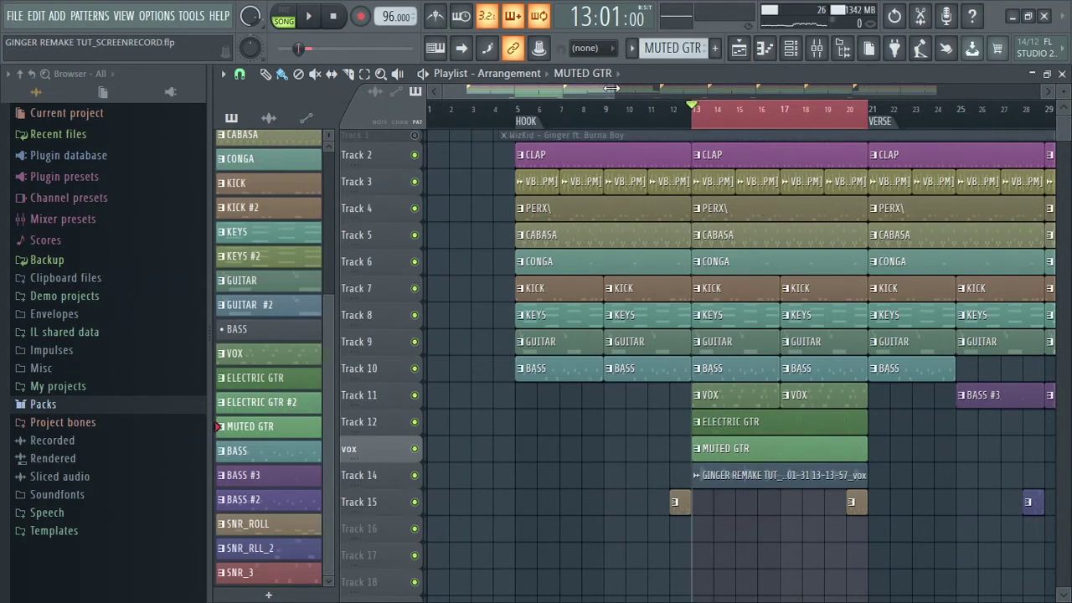
left_click_drag(617, 85, 1000, 87)
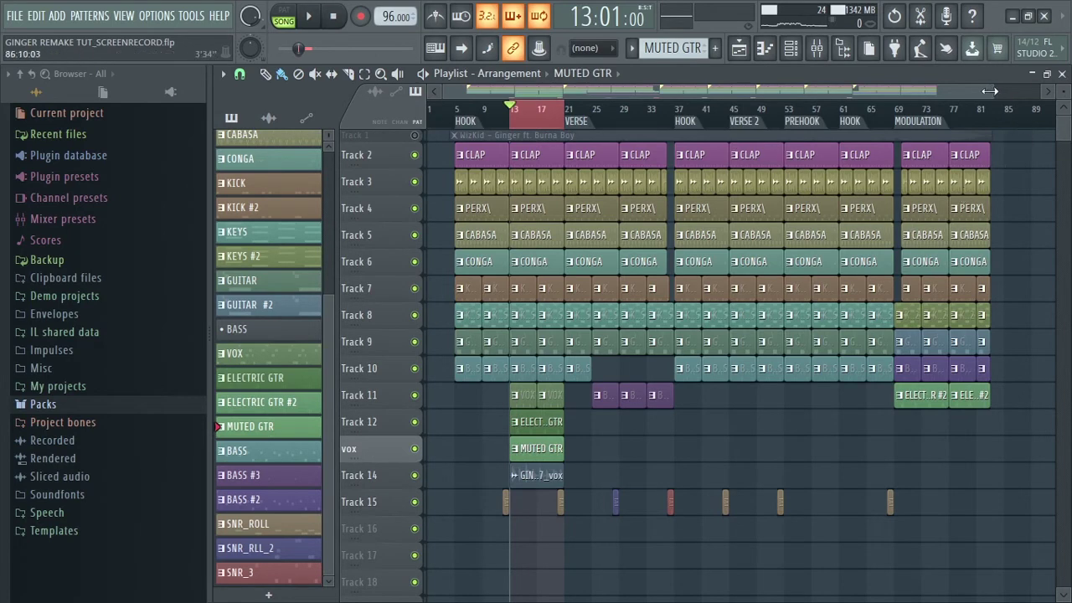
left_click_drag(991, 91, 754, 91)
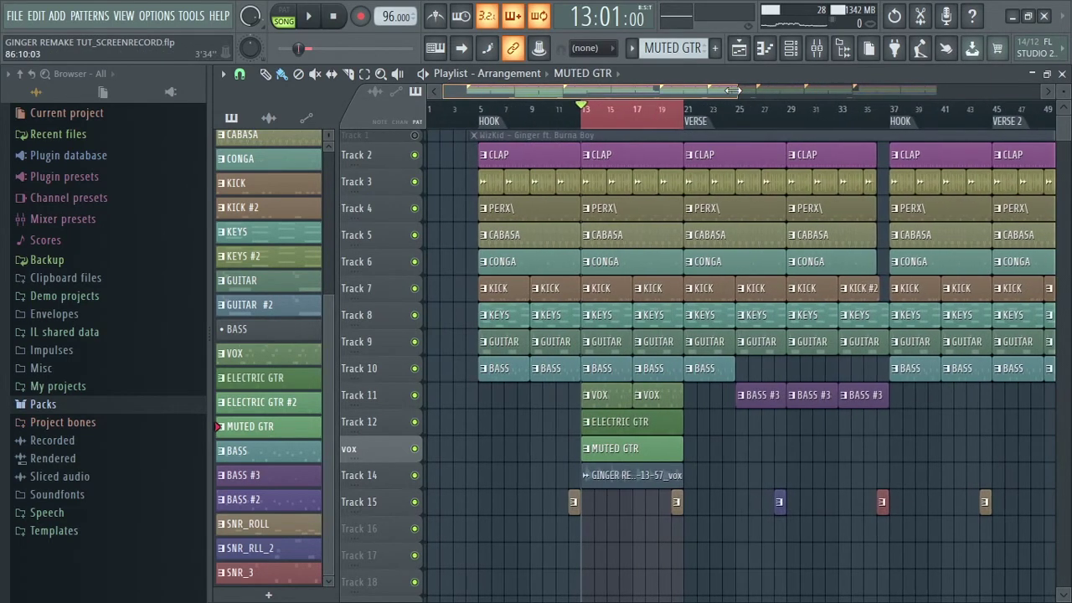
left_click(689, 112)
left_click_drag(688, 111, 890, 107)
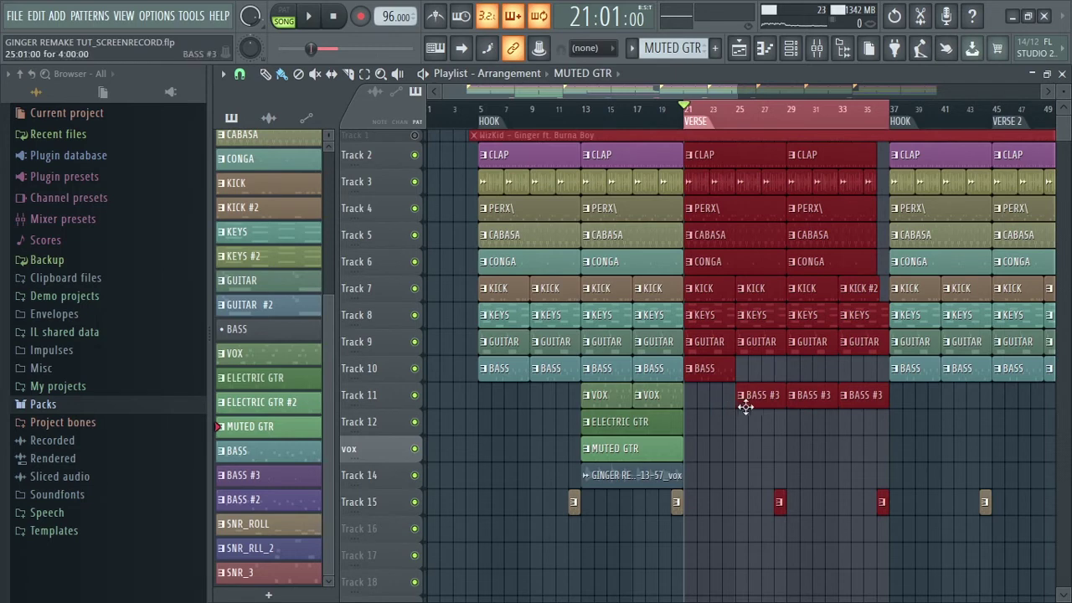
left_click(736, 114)
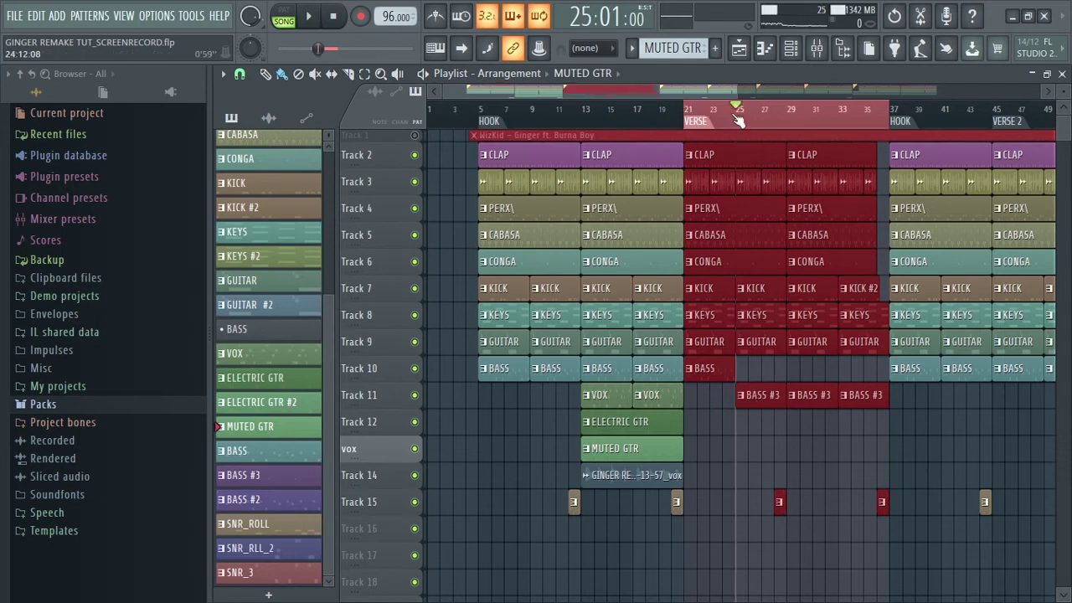
left_click(754, 436)
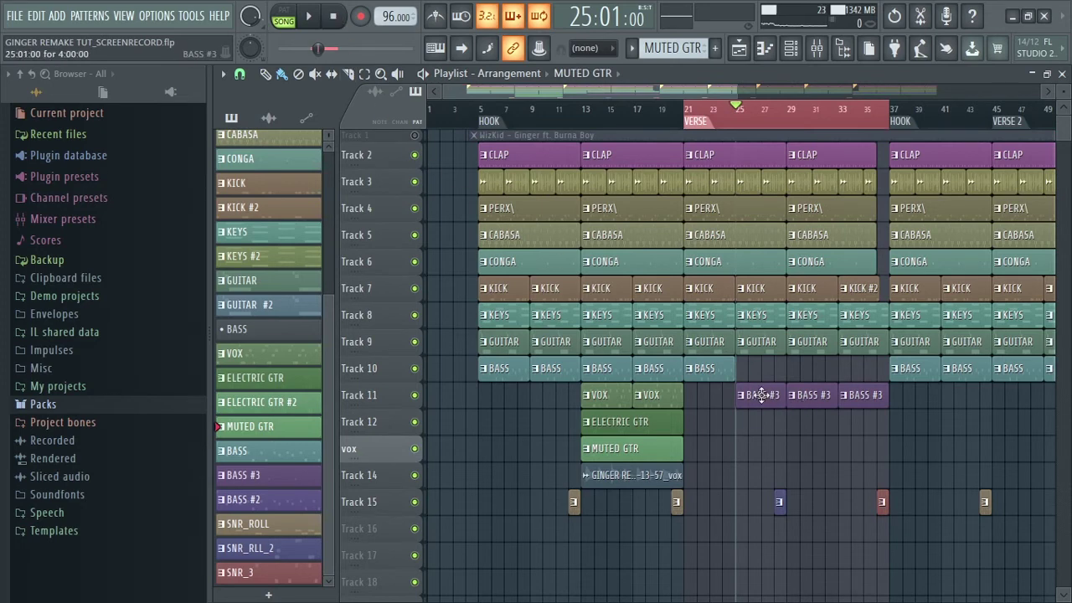
Switch to pattern mode, choose the BASS #3 pattern and start playing it
left_click(293, 15)
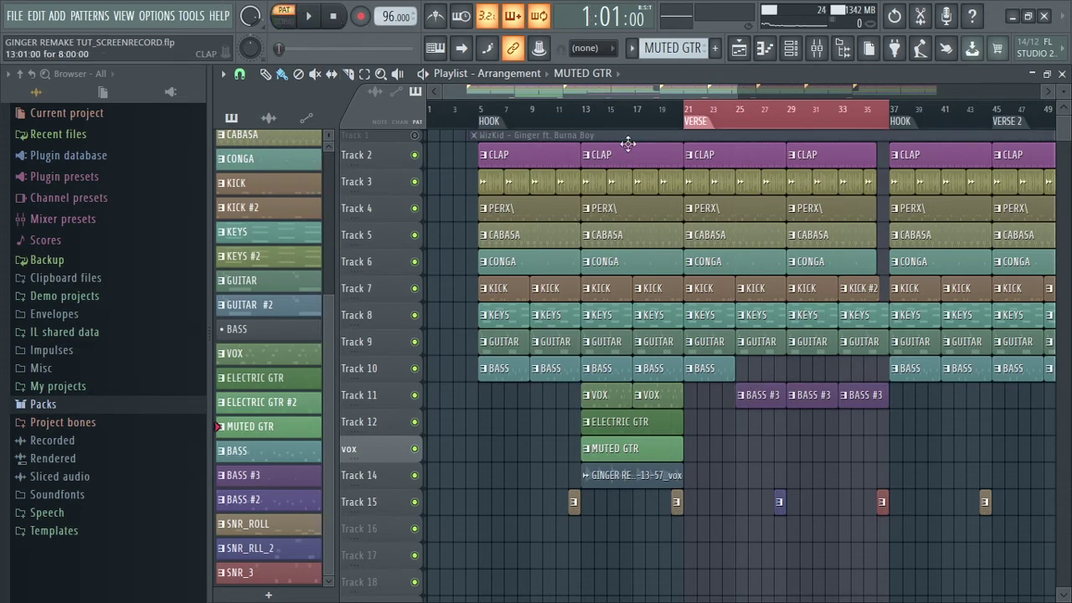
left_click(632, 48)
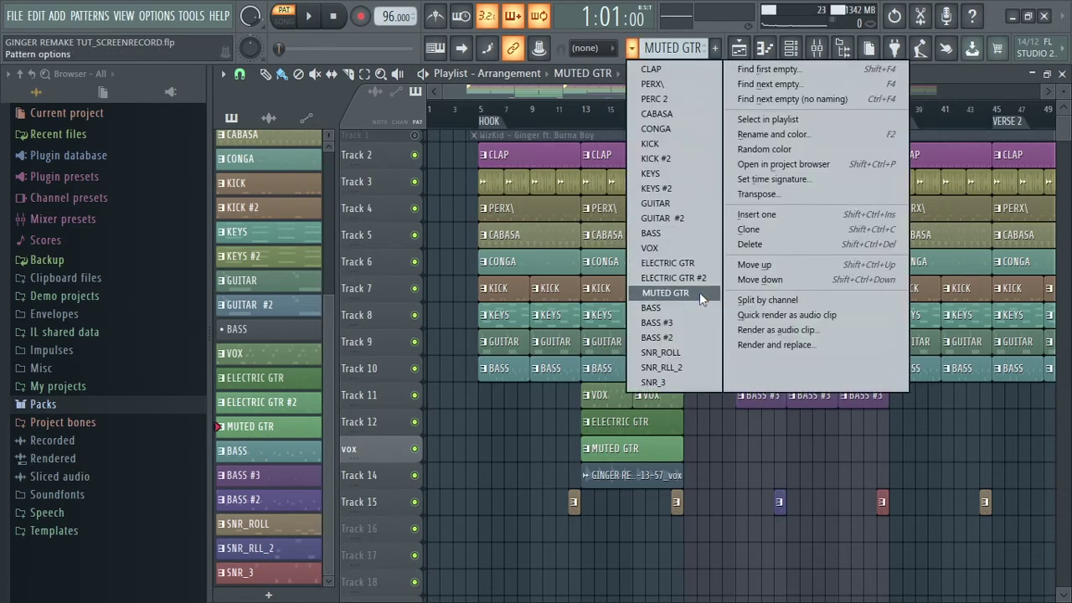
left_click(336, 33)
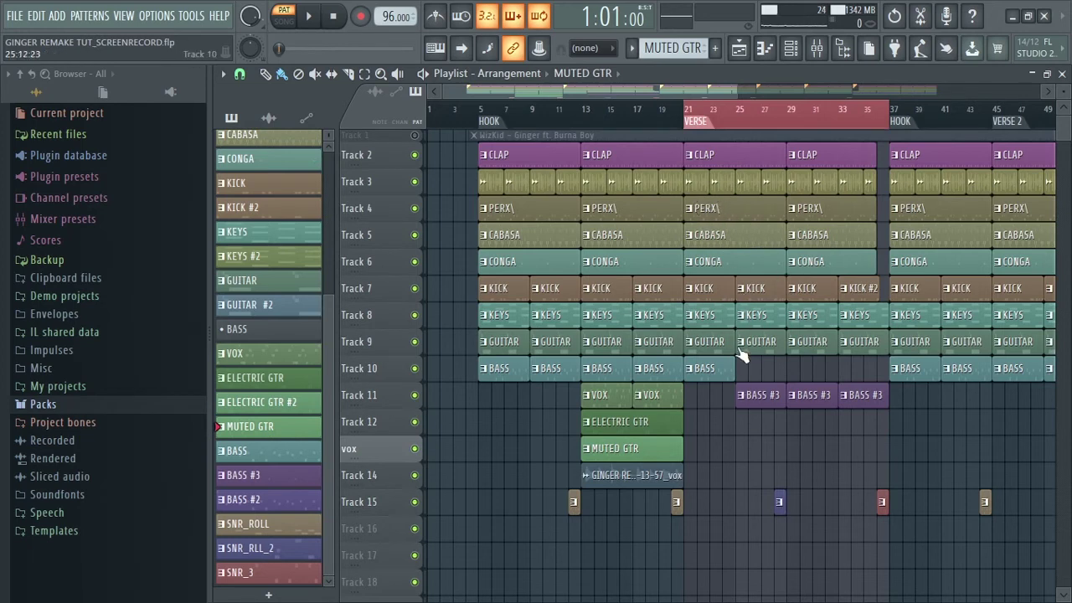
left_click(632, 47)
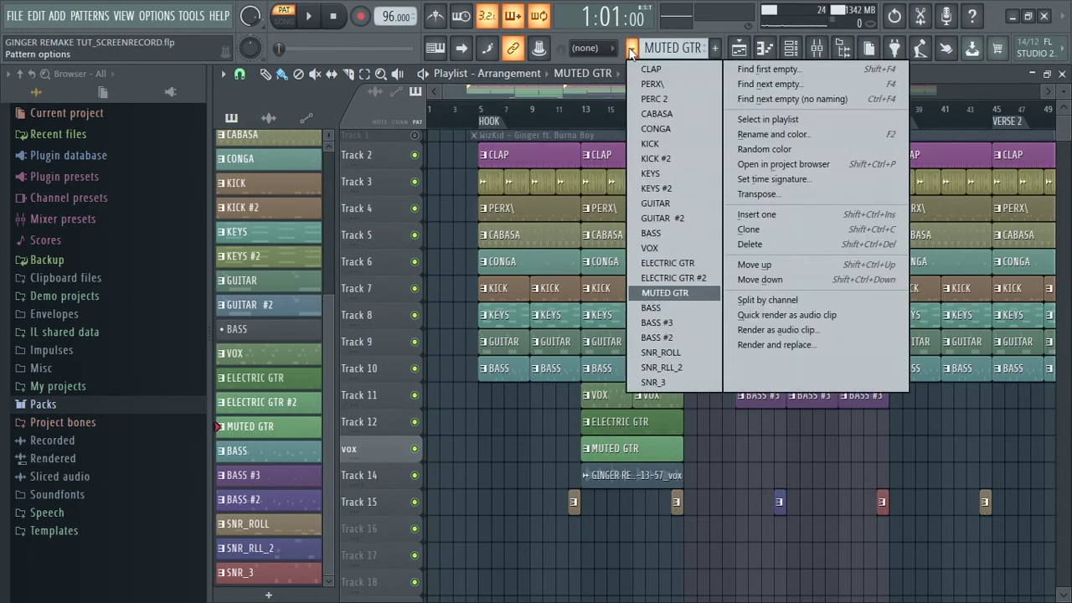
left_click(675, 323)
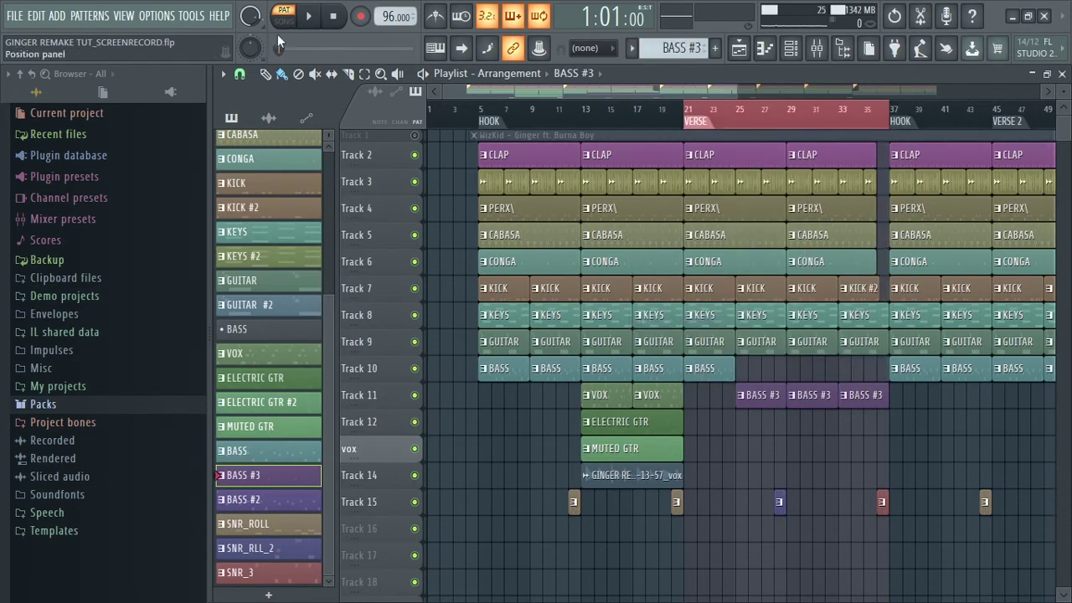
left_click(309, 20)
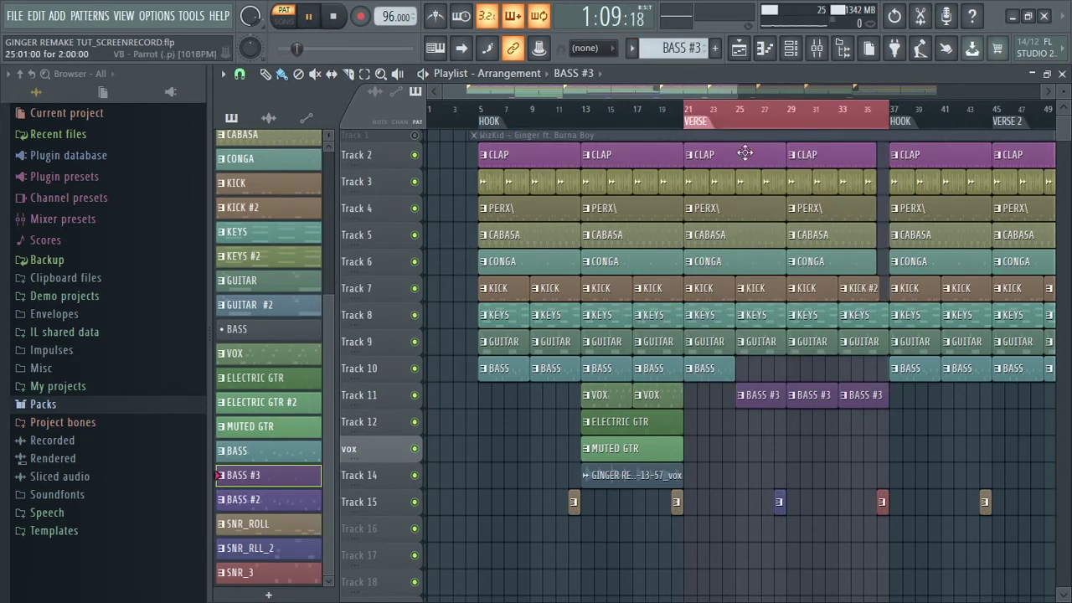
Examine the BASS #3 notes in the Purity #2 piano roll during playback, stop it and return to the playlist
double_click(757, 398)
left_click_drag(489, 92, 392, 93)
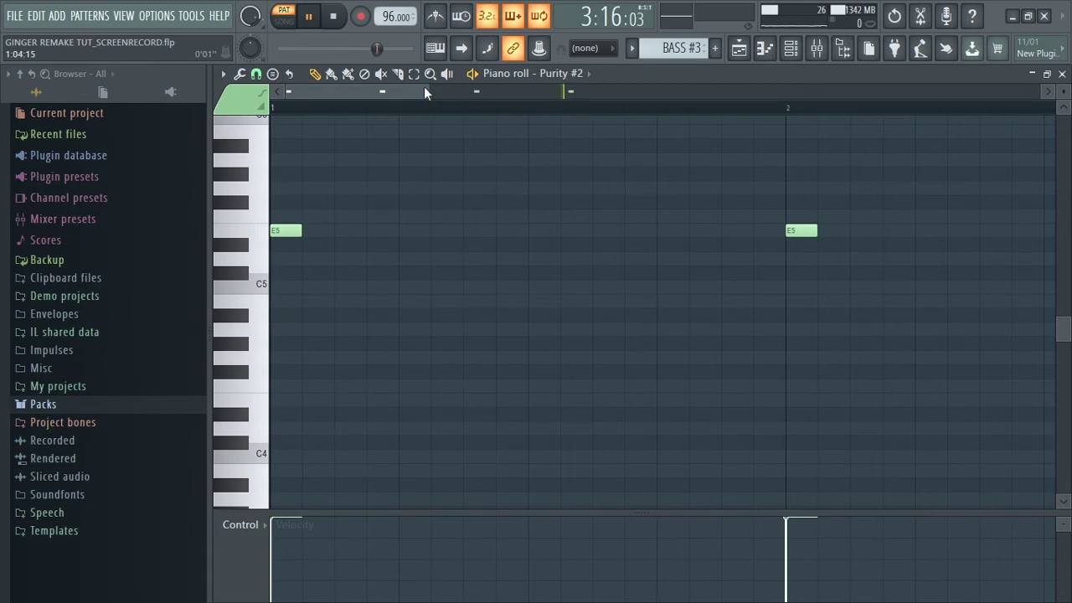
left_click_drag(430, 88, 893, 91)
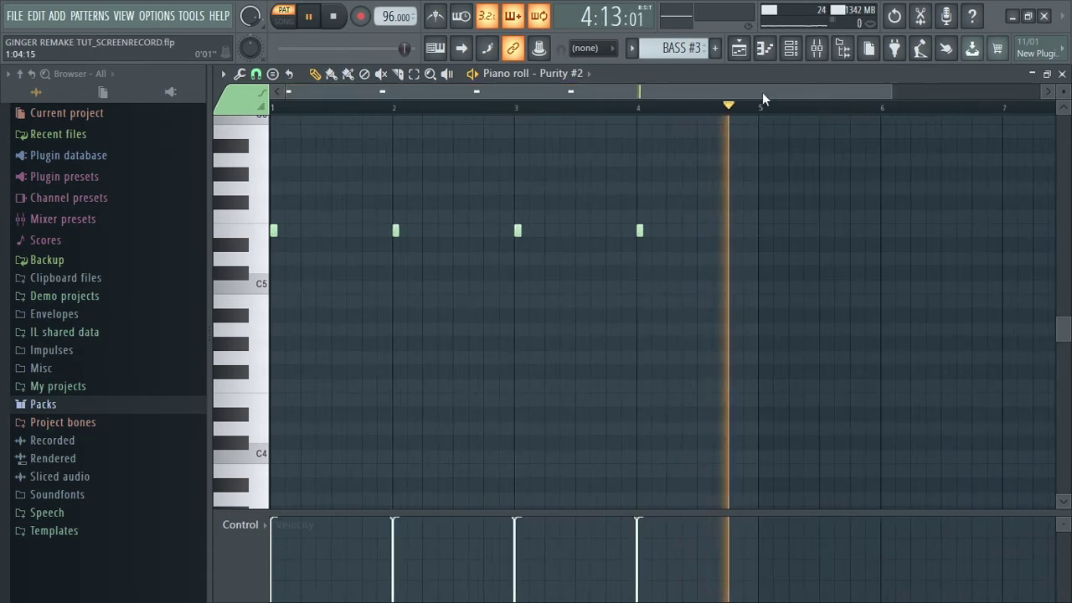
key("space")
left_click(740, 49)
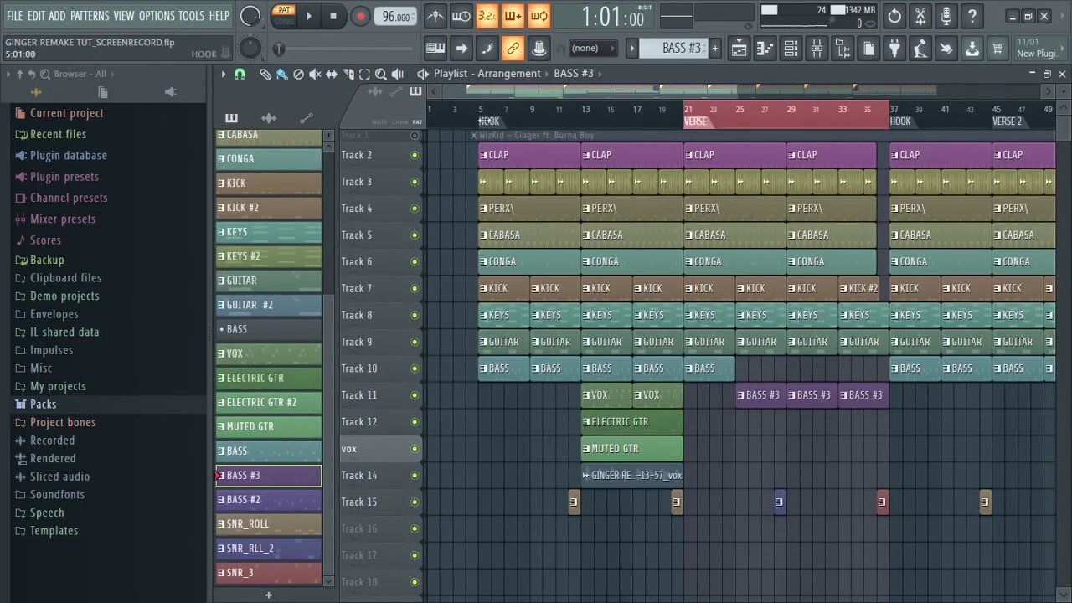
Switch back to song mode and examine the arrangement from the VERSE through VERSE 2, PREHOOK and HOOK to the MODULATION section
left_click_drag(526, 84, 611, 87)
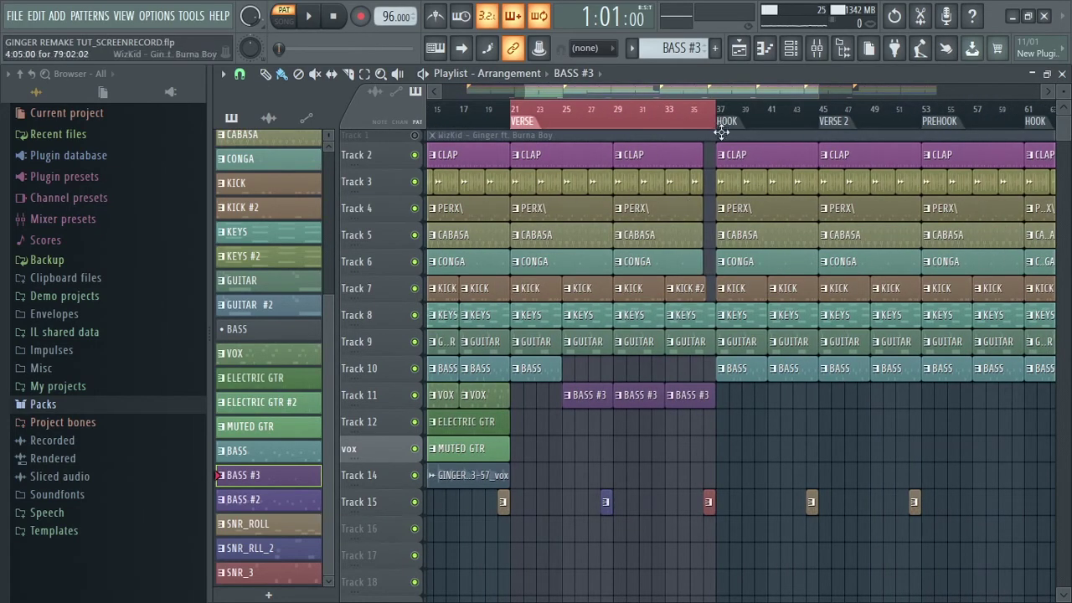
left_click_drag(809, 93, 958, 93)
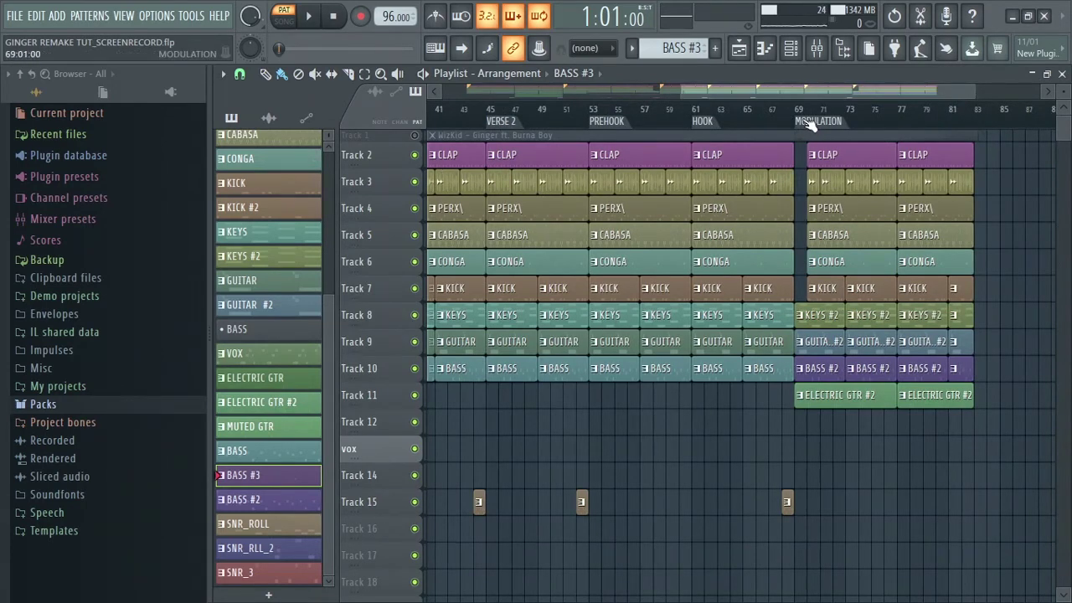
key("l")
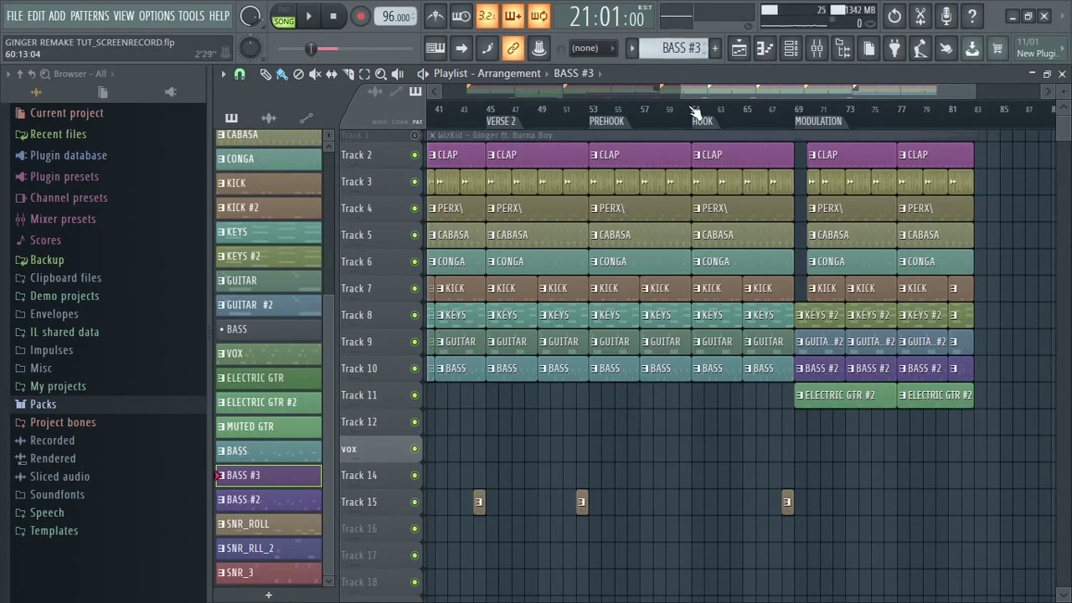
left_click_drag(685, 90, 719, 90)
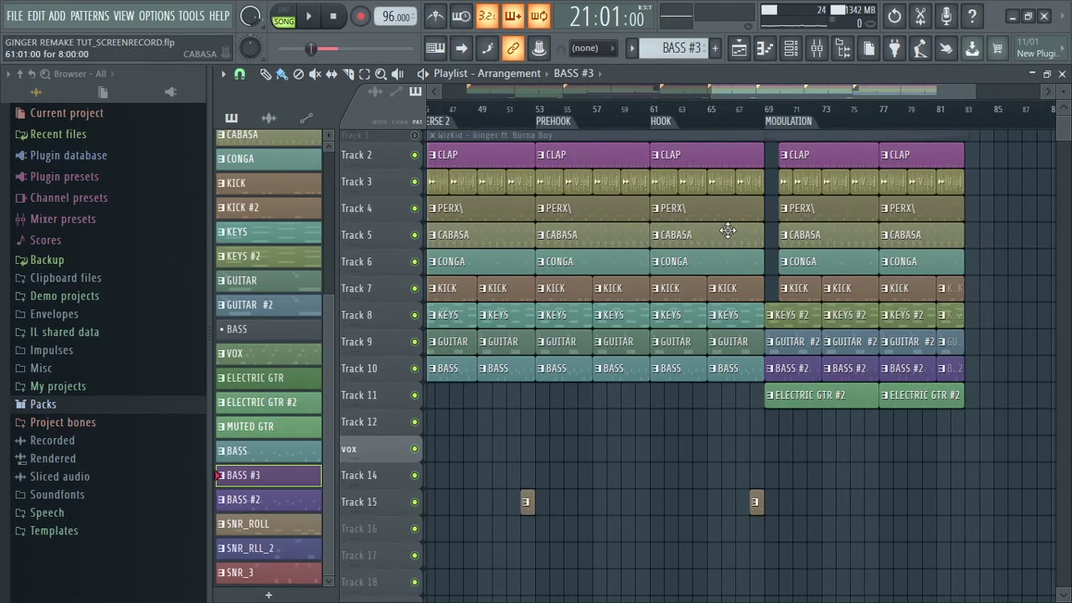
left_click_drag(770, 99, 573, 83)
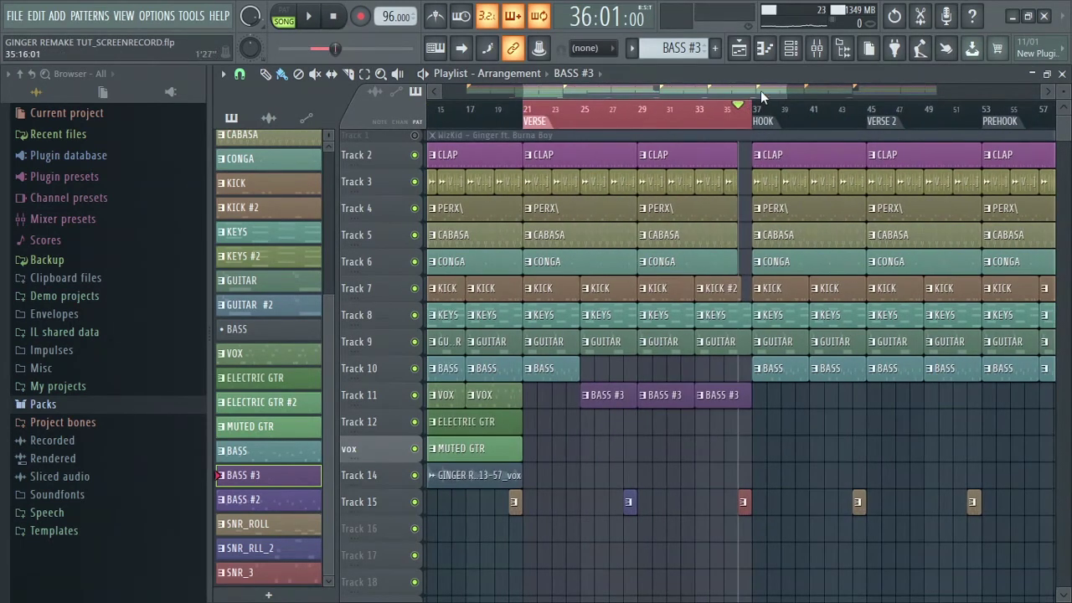
left_click_drag(761, 91, 763, 89)
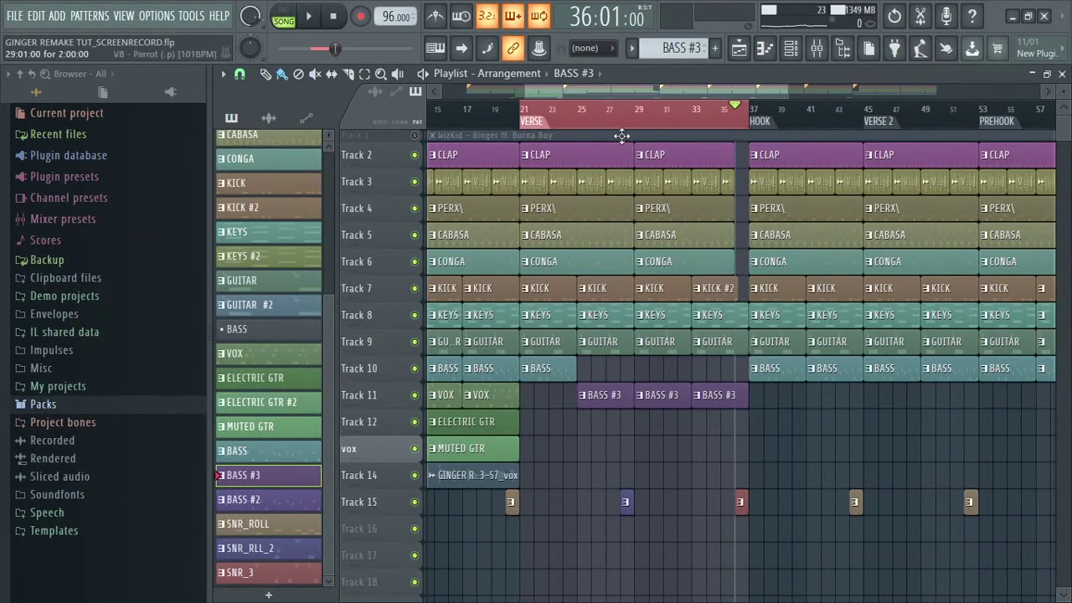
left_click_drag(573, 88, 631, 90)
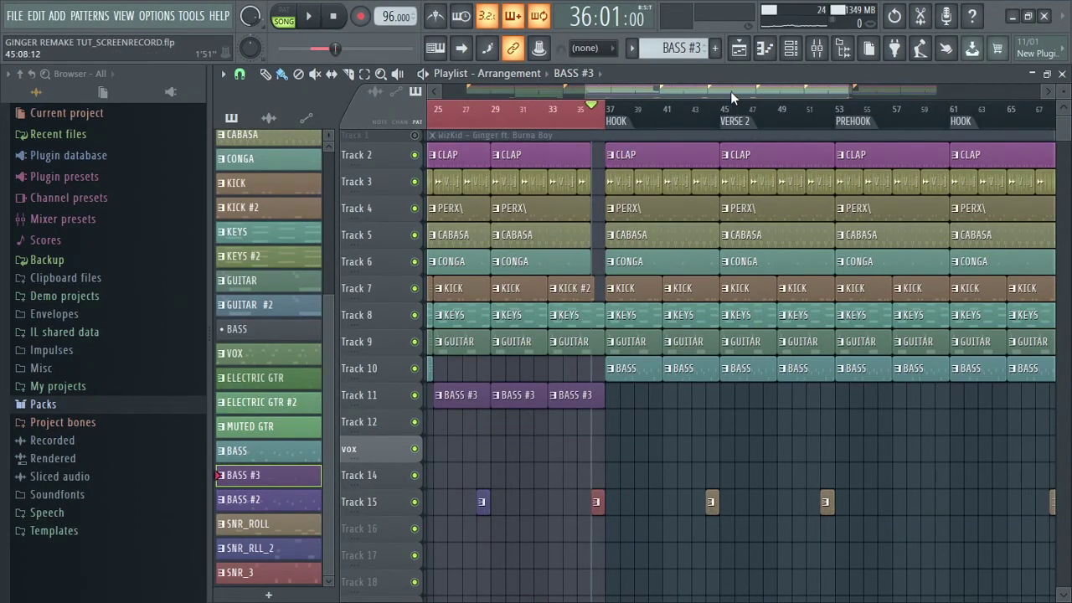
Select the MODULATION section from bar 69 to the end of the last clips
left_click_drag(730, 91, 845, 93)
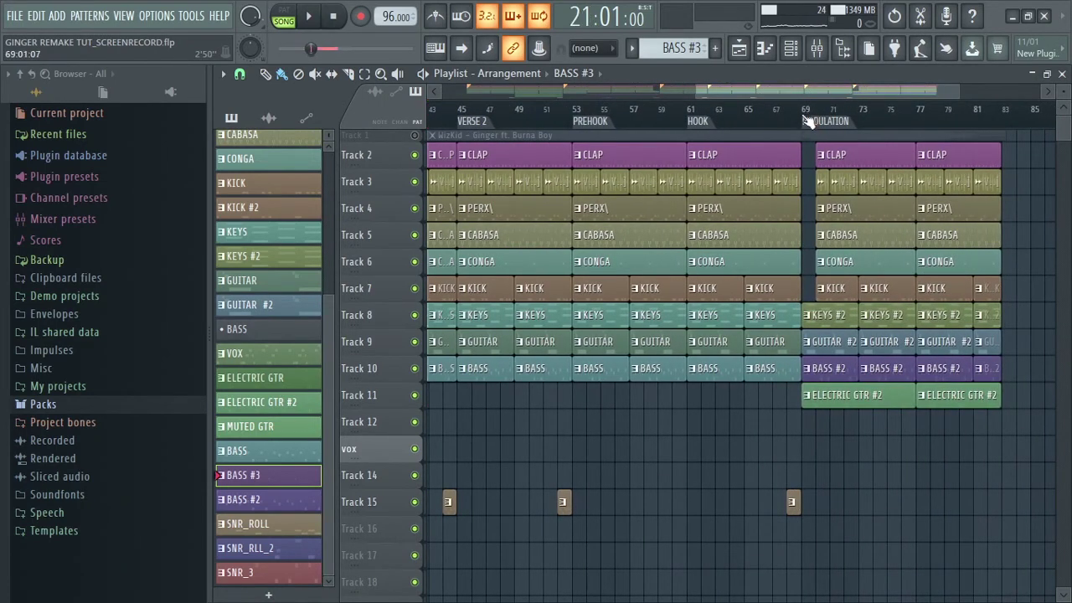
scroll(800, 99, "down", 2)
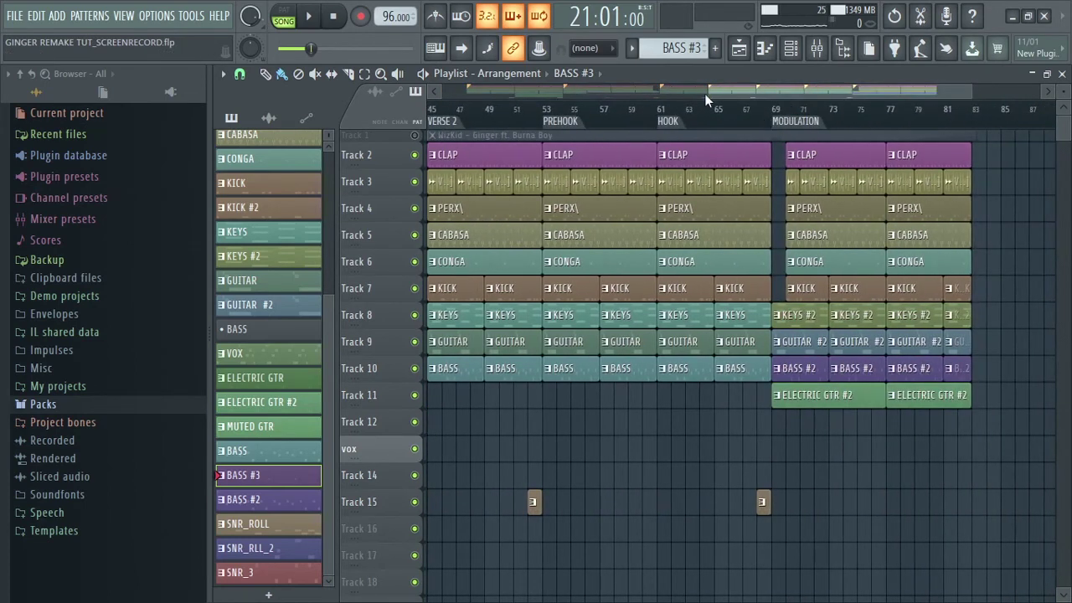
left_click_drag(764, 124, 973, 112)
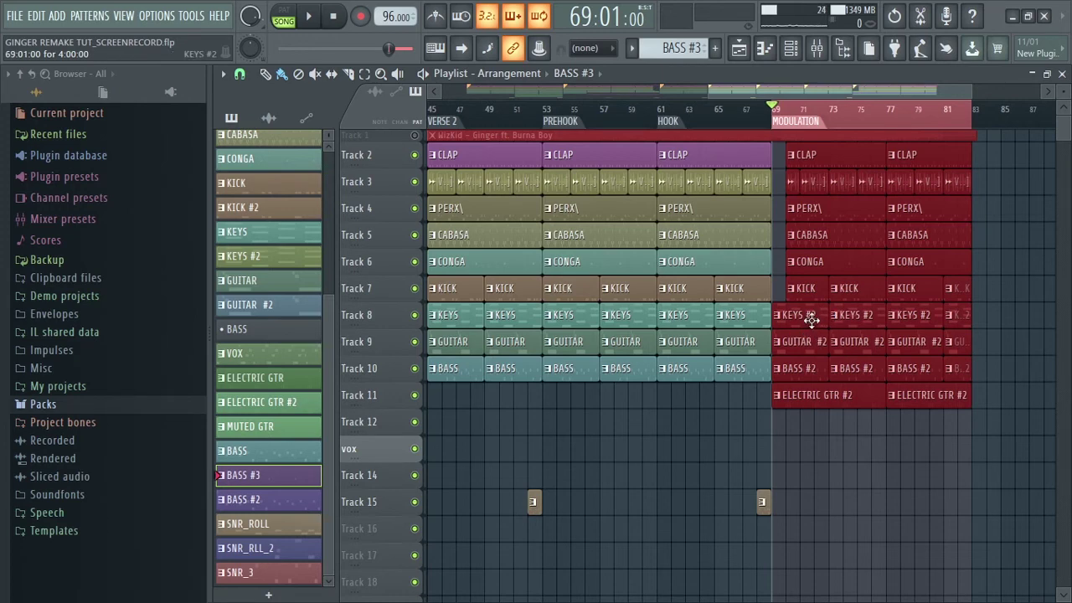
Play the start of the MODULATION section, stop, and open its KEYS #2 clip in the piano roll to show all the chords
key("space")
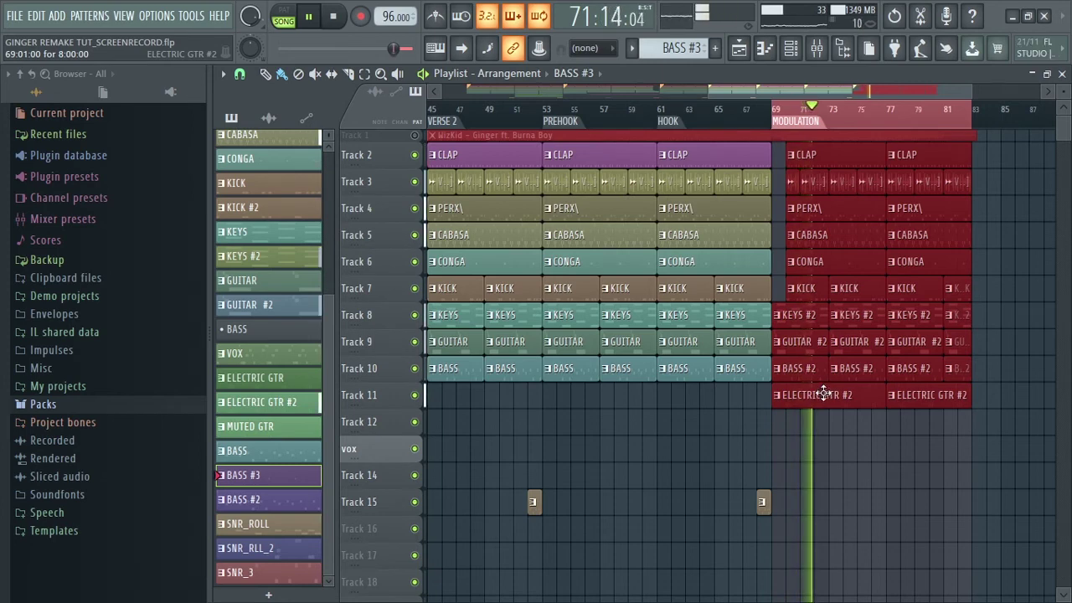
key("space")
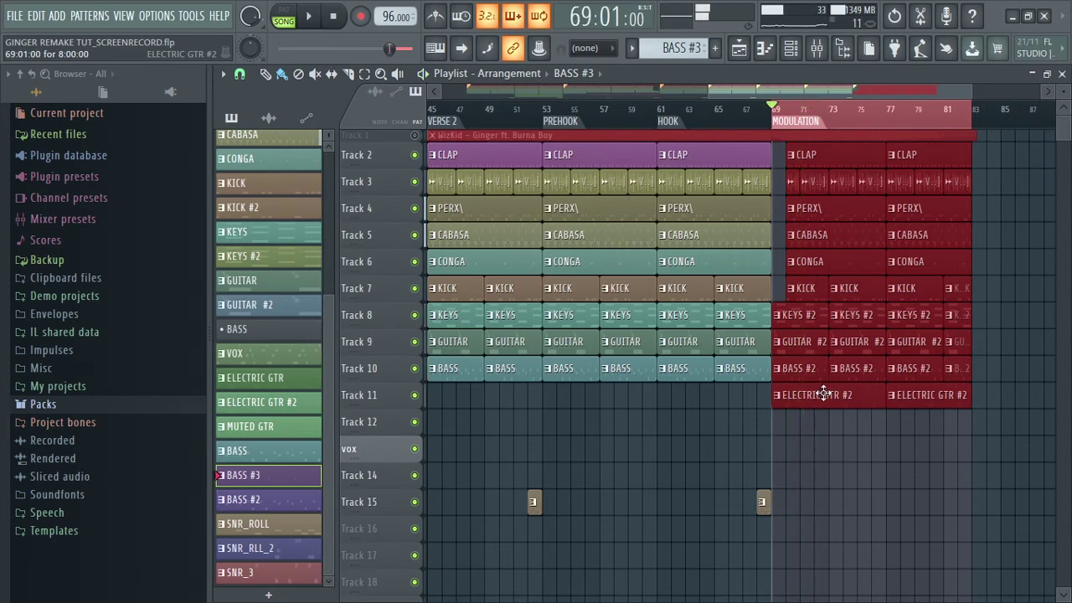
double_click(814, 321)
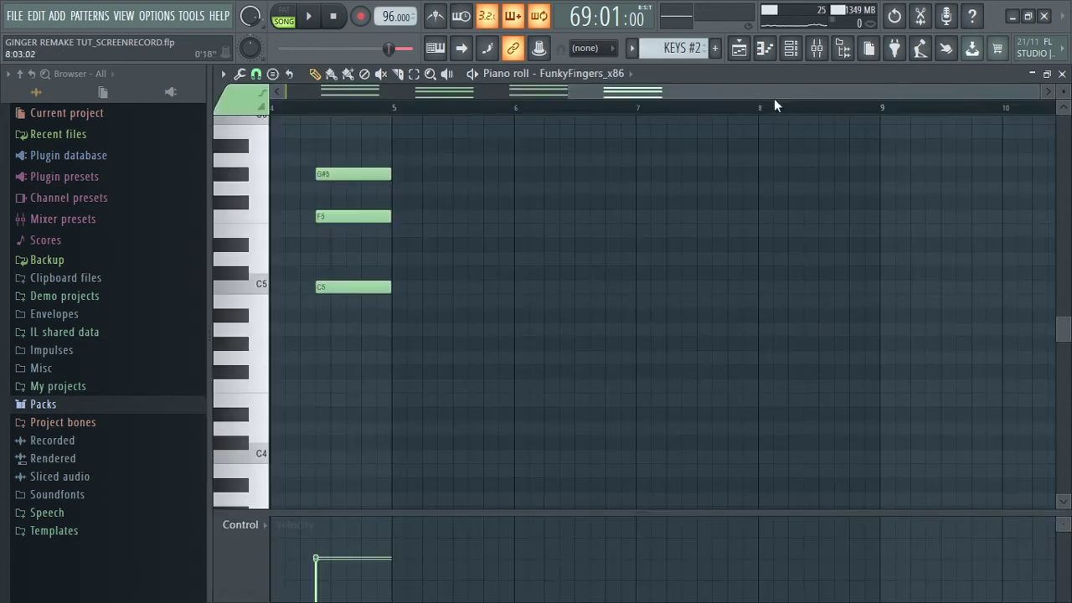
left_click_drag(774, 98, 470, 95)
scroll(352, 193, "up", 3)
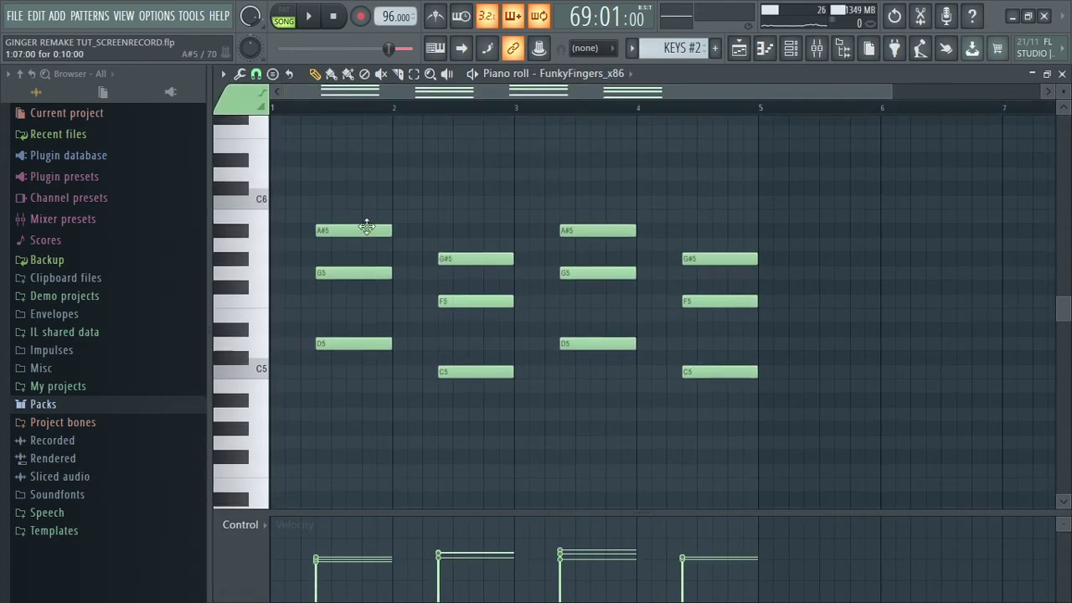
Listen to the KEYS #2 chords in the piano roll, audition the first G5 note, and return to the playlist
key("space")
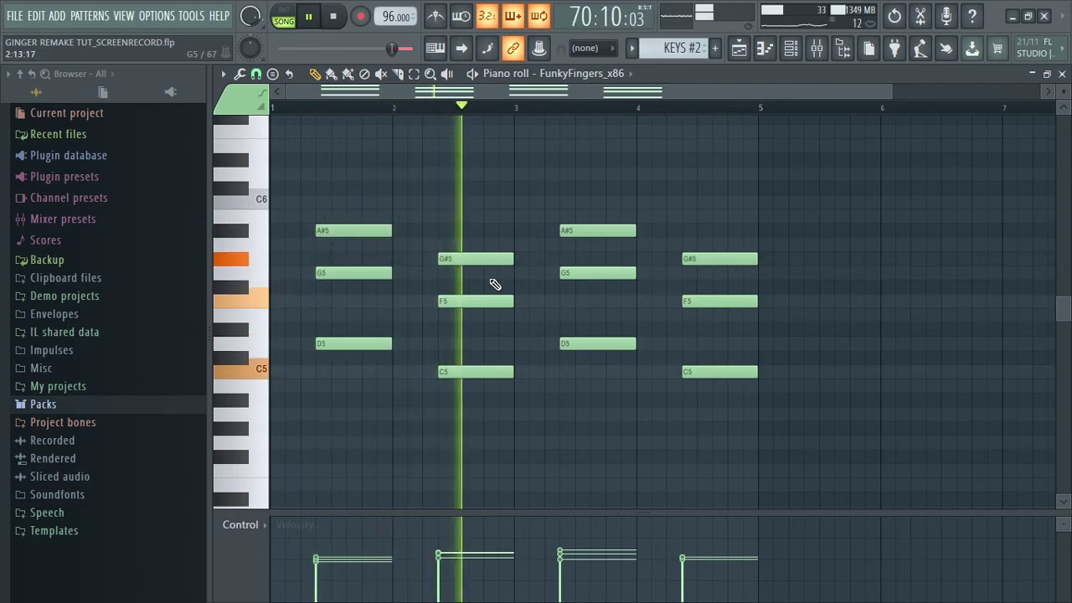
key("space")
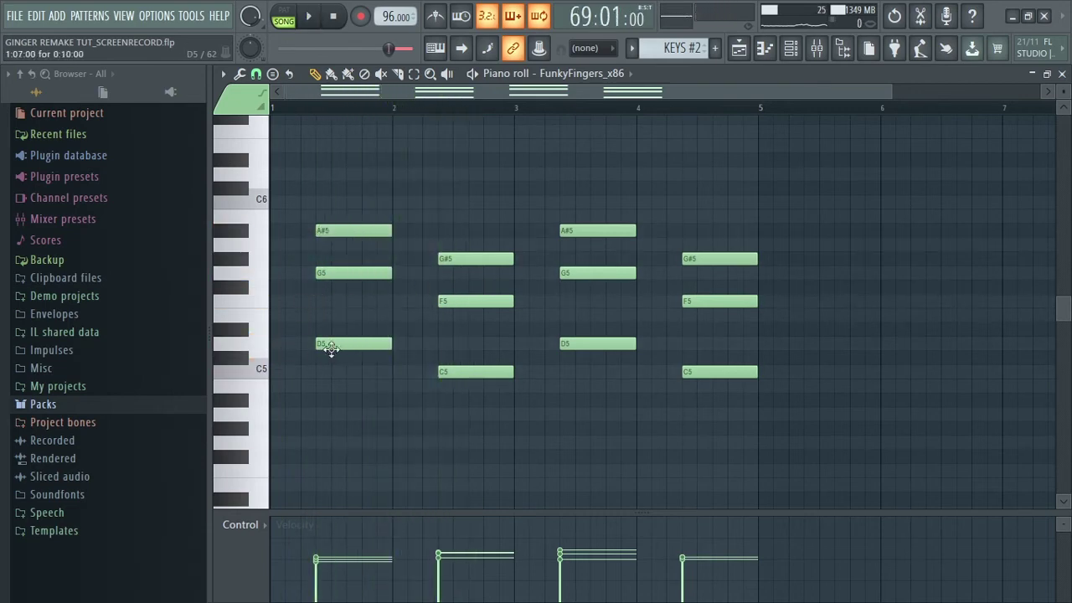
left_click(336, 277)
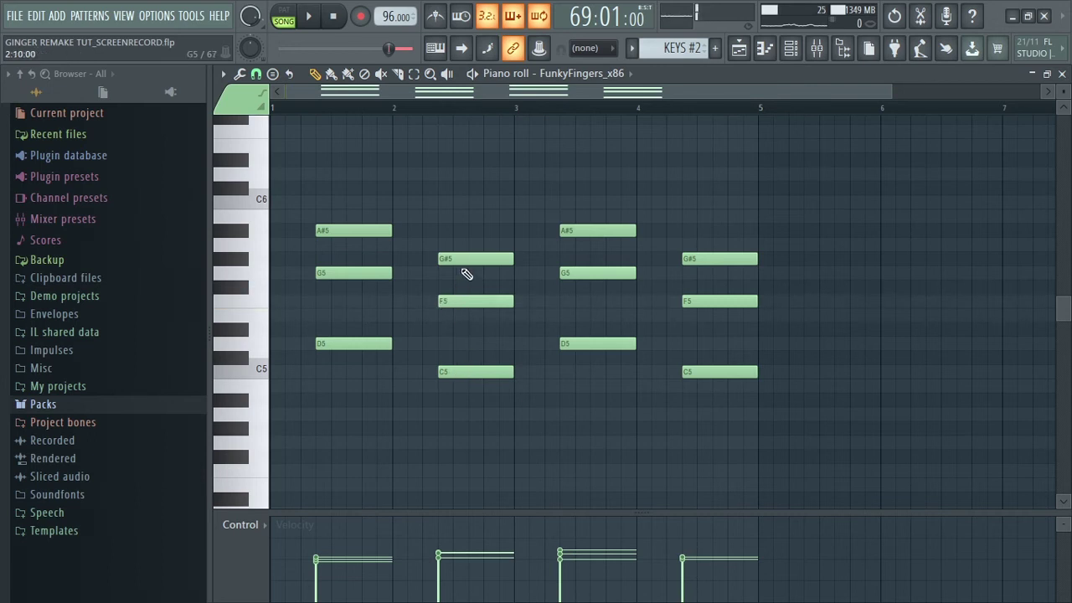
key("space")
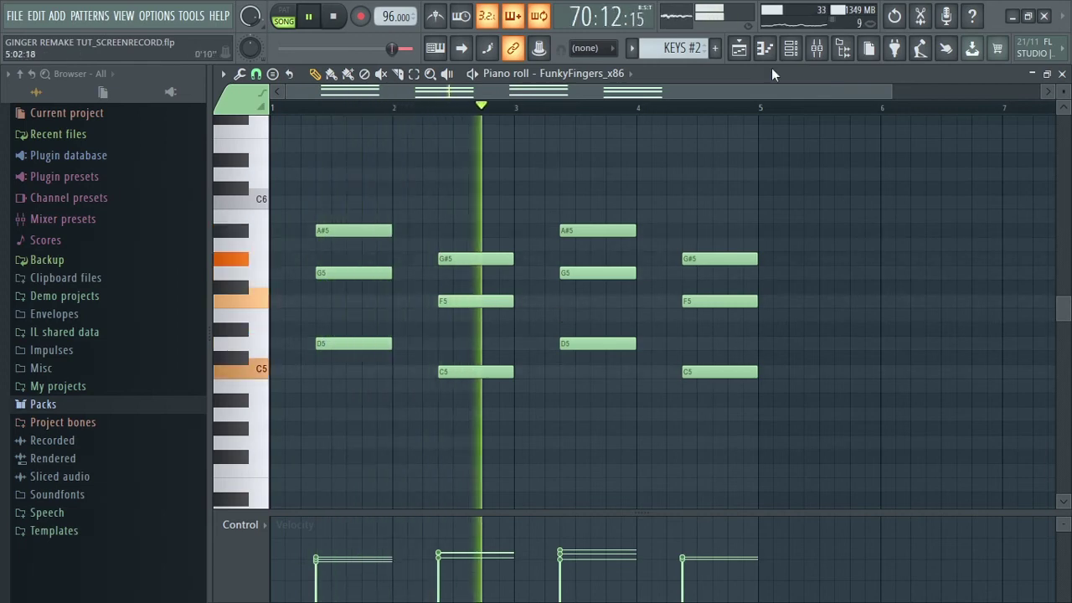
key("space")
left_click(739, 48)
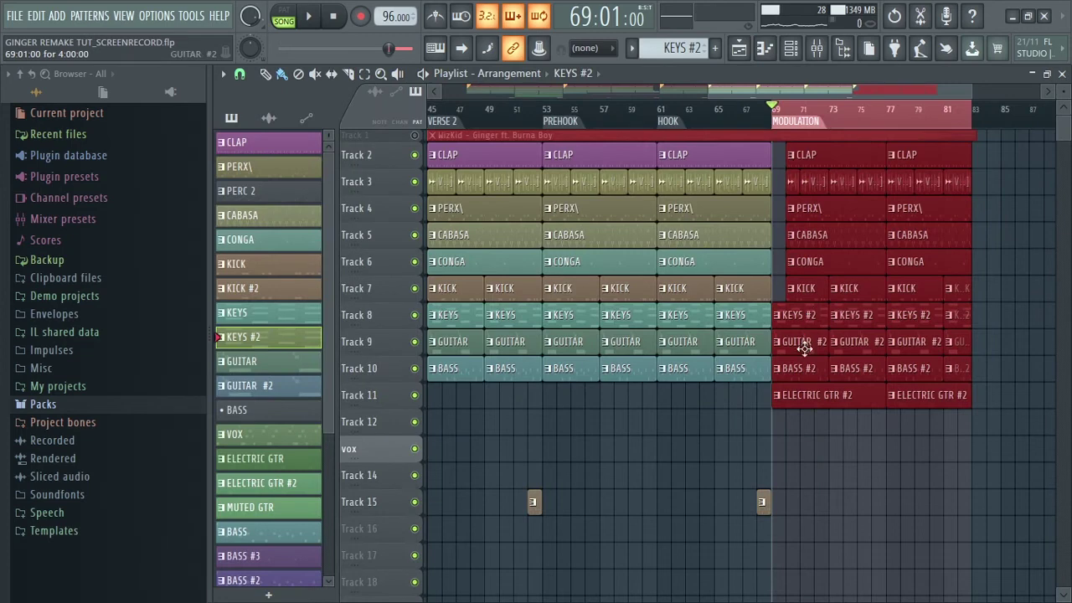
Open the MODULATION section's GUITAR #2 clip in the Nexus piano roll and briefly play its melody from the first bar
double_click(805, 349)
left_click_drag(622, 88, 394, 88)
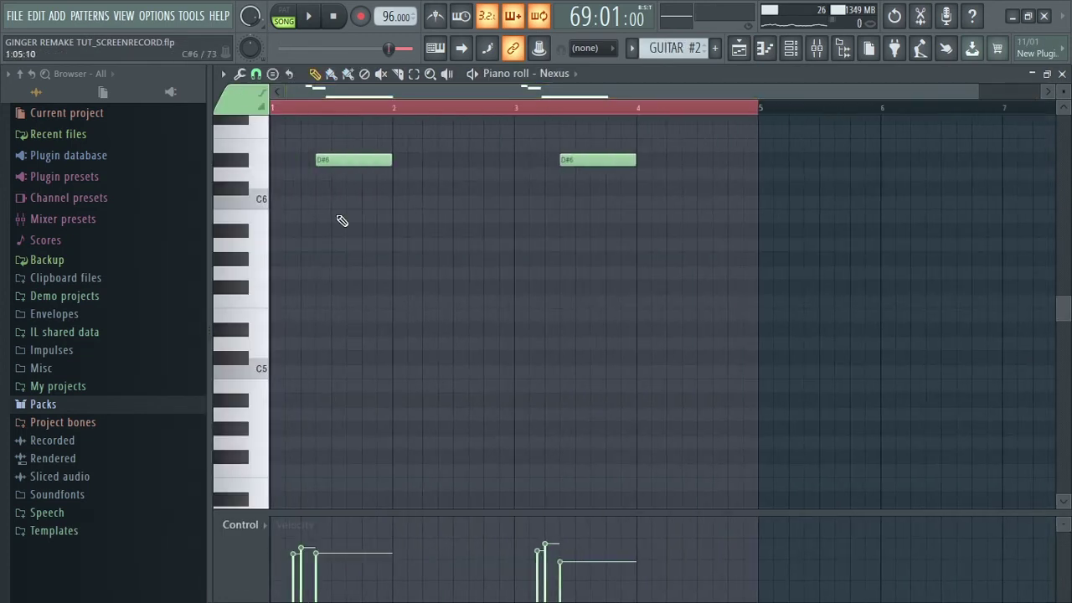
scroll(343, 218, "up", 5)
key("space")
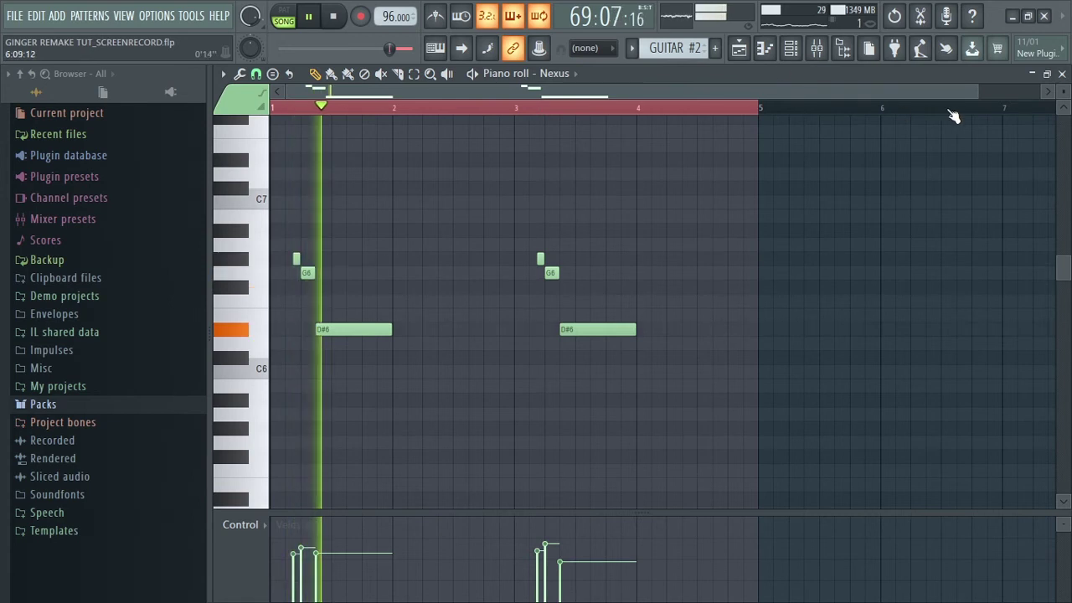
key("space")
Examine the first GUITAR #2 phrase up close, audition its G6 note, replay it briefly and return to the playlist
left_click_drag(989, 92, 516, 113)
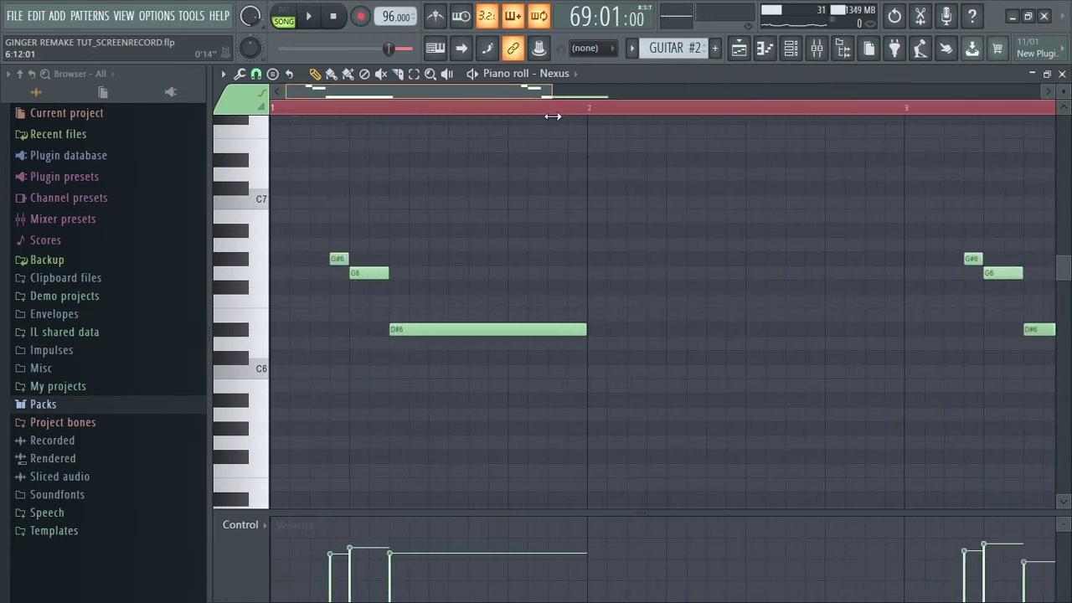
left_click(360, 267)
key("space")
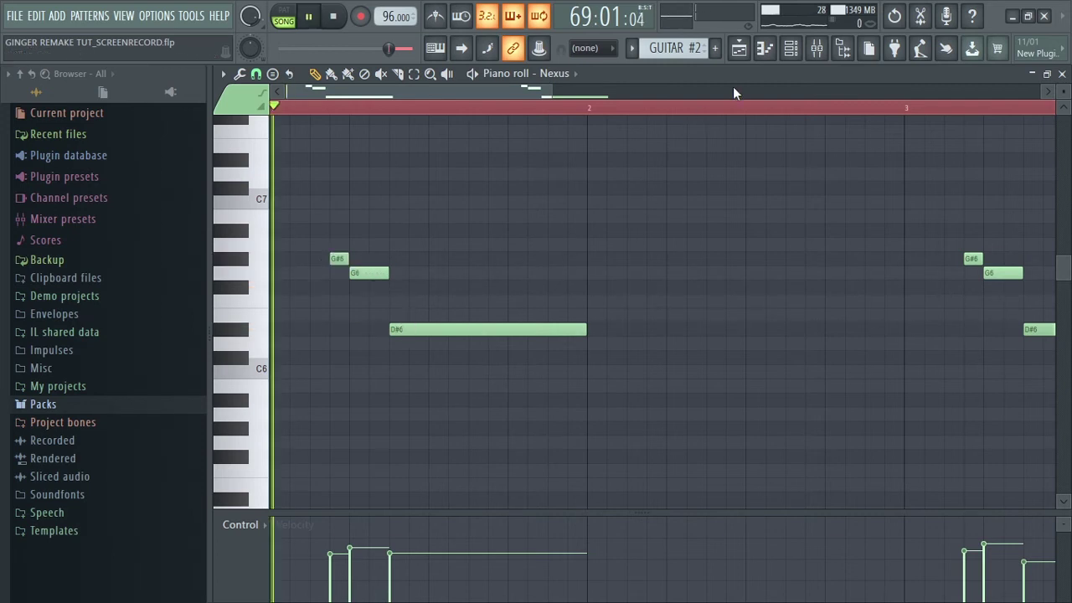
key("space")
left_click(765, 50)
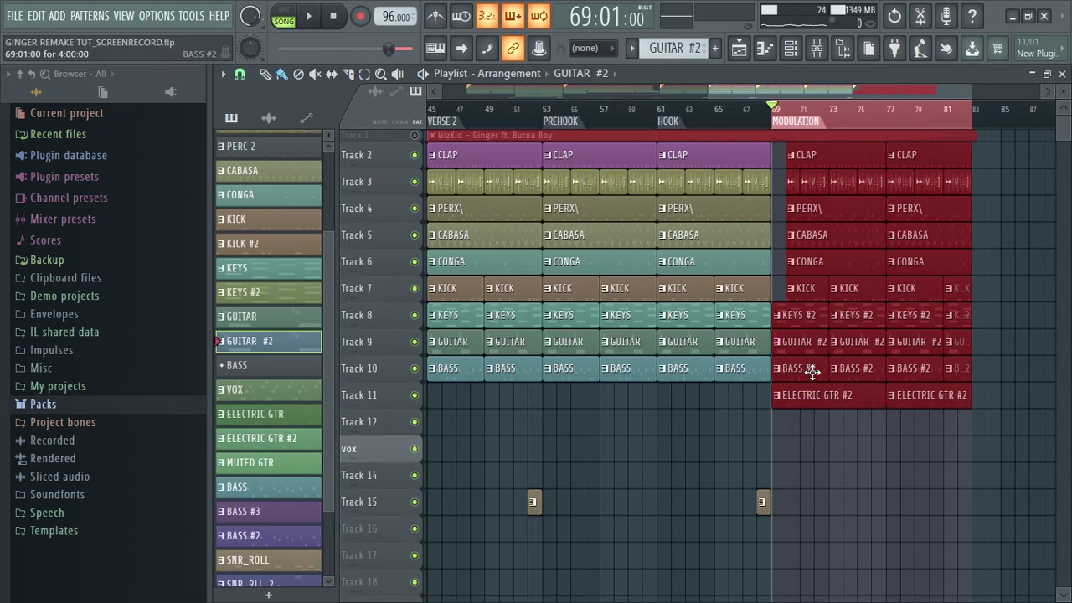
Open the MODULATION section's BASS #2 clip in the Purity #2 piano roll and briefly play its opening notes
double_click(812, 371)
left_click_drag(616, 98, 427, 94)
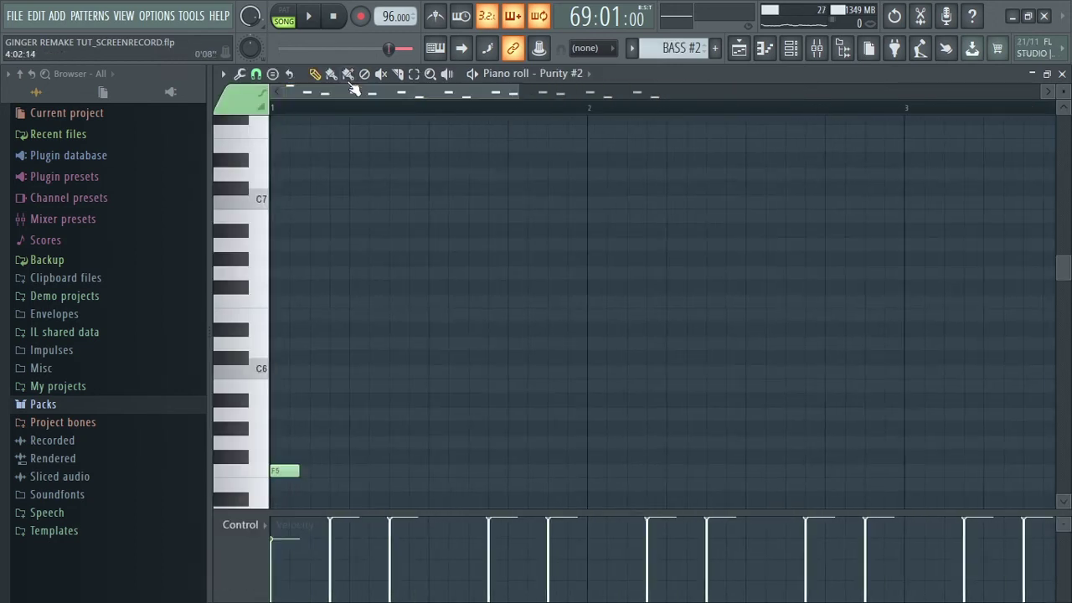
scroll(369, 292, "down", 5)
scroll(368, 289, "down", 2)
key("space")
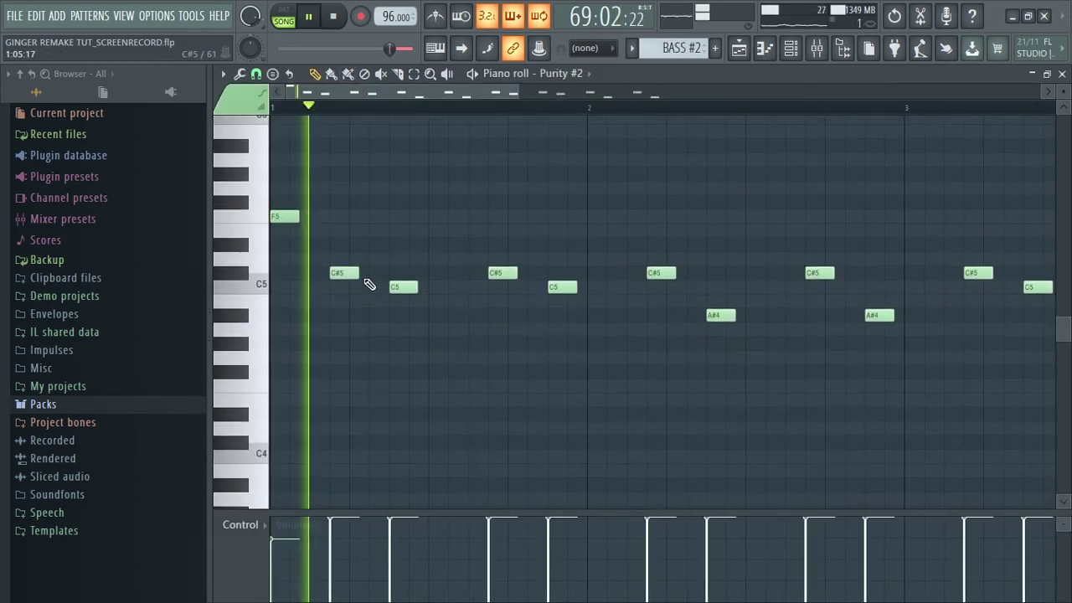
key("space")
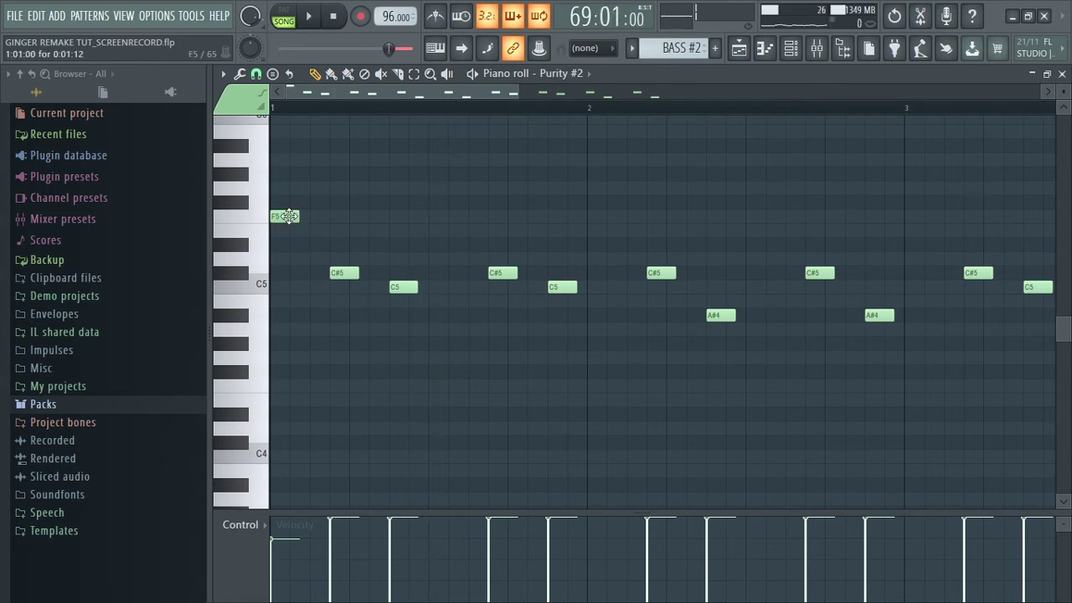
Audition the first C#5 and C5 notes of BASS #2, play the bassline into its second bar and stop
left_click(344, 275)
left_click(405, 288)
key("space")
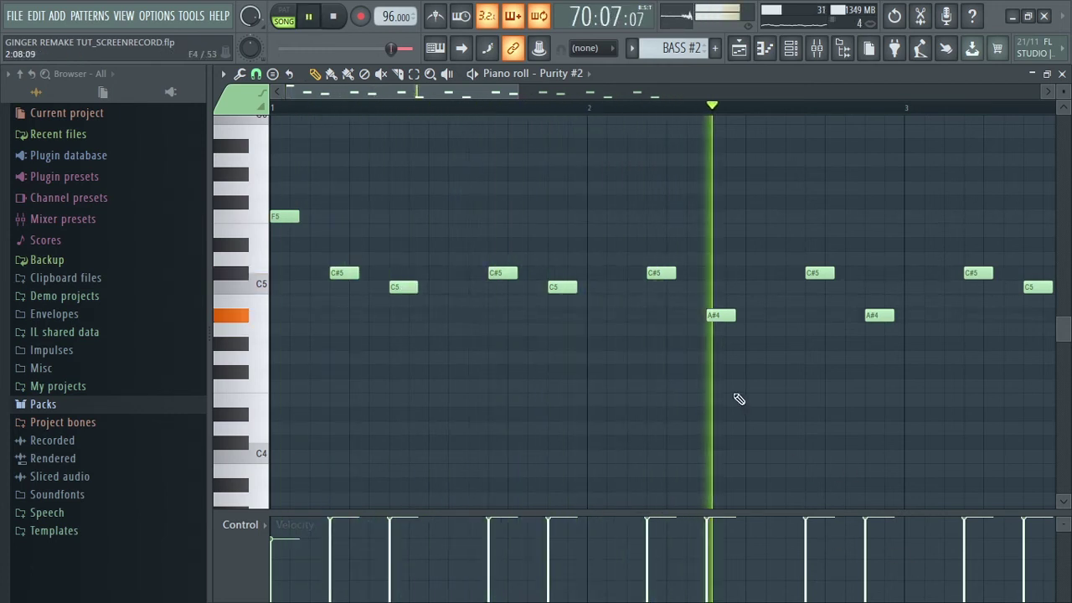
key("space")
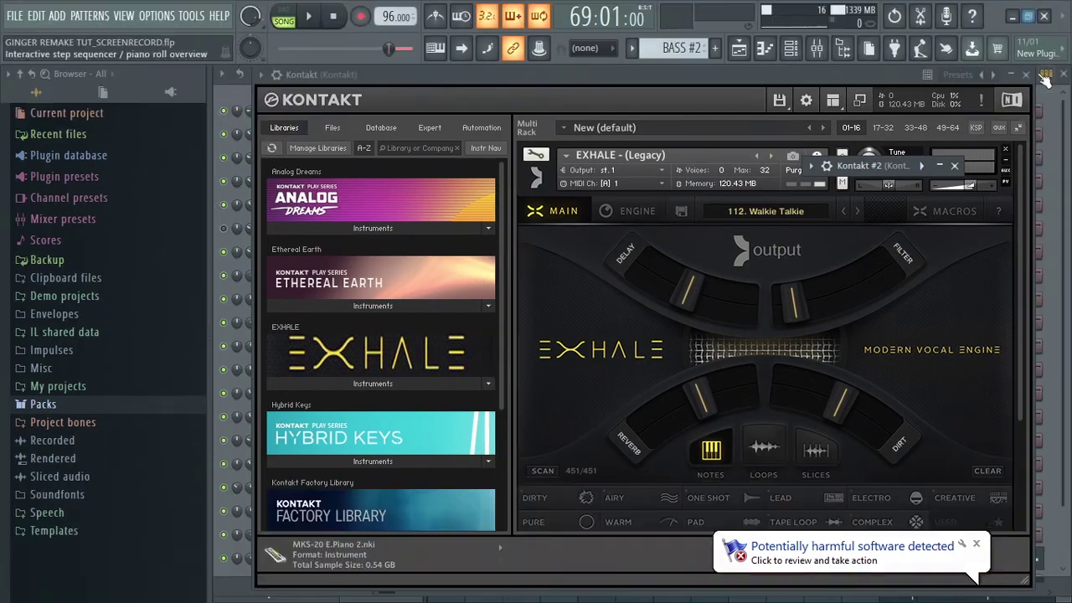
Close the Kontakt and Kontakt #2 plugin windows and bring up the playlist
left_click(1036, 66)
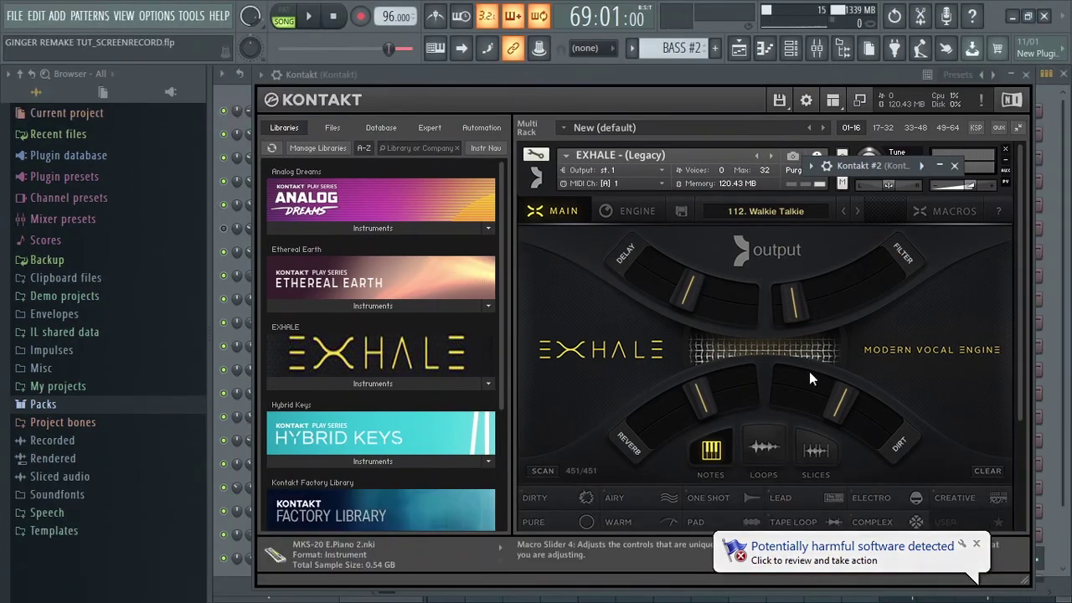
left_click(953, 161)
left_click(1026, 74)
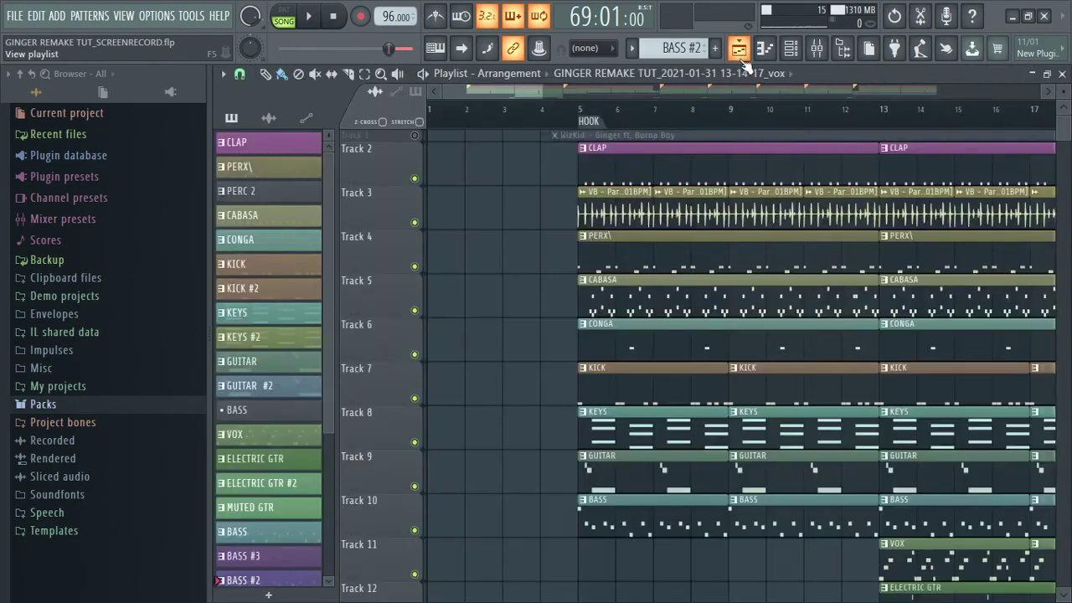
left_click(736, 50)
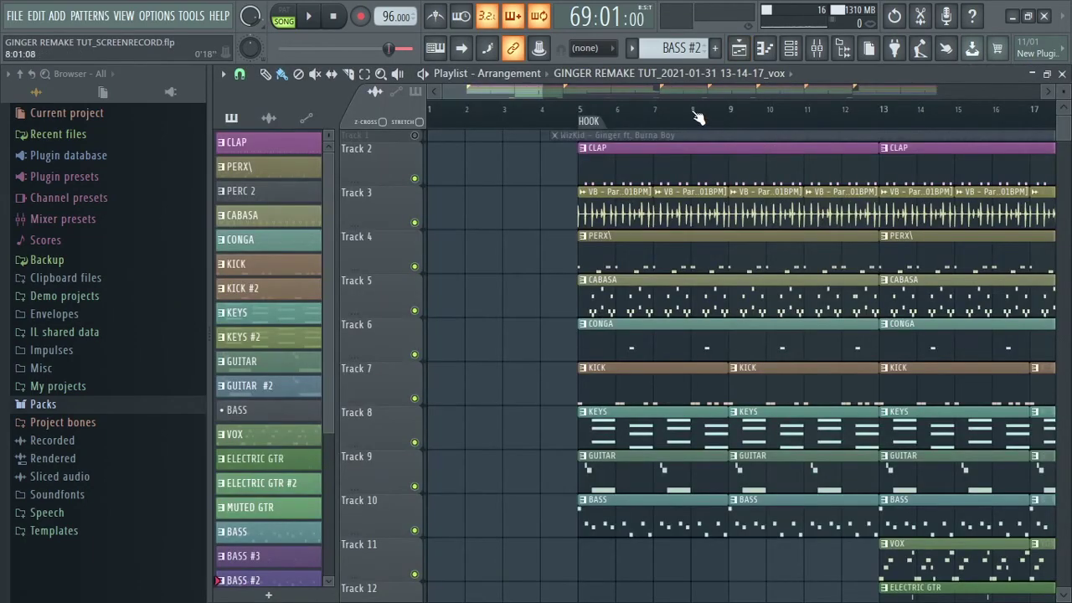
Open the MODULATION section's ELECTRIC GTR #2 clip in the Kontakt #2 piano roll, play it from the first bar and stop
left_click_drag(514, 84, 923, 115)
scroll(1062, 126, "down", 3)
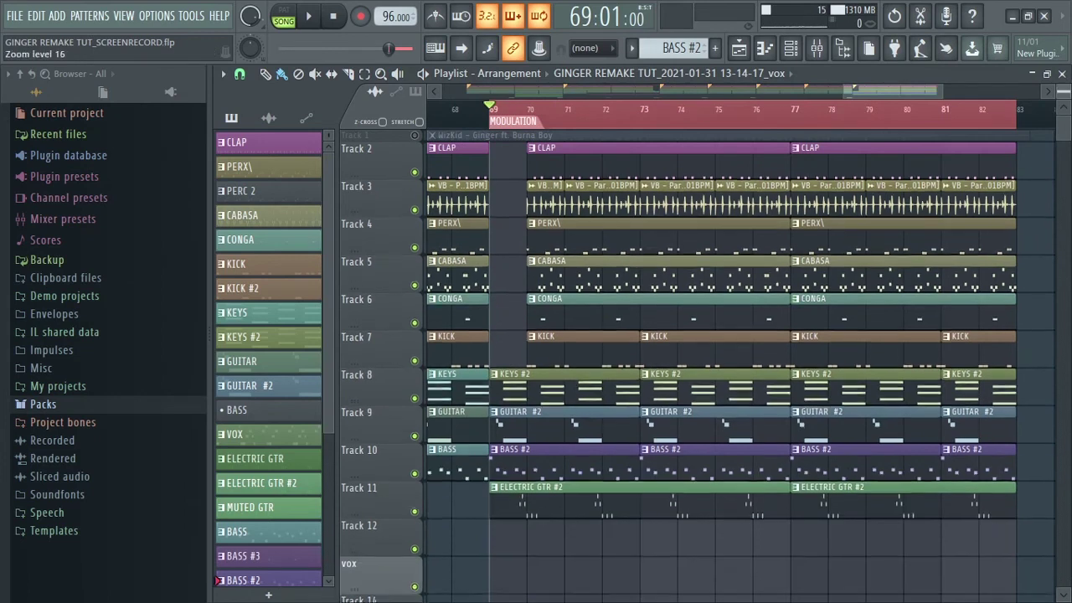
double_click(626, 475)
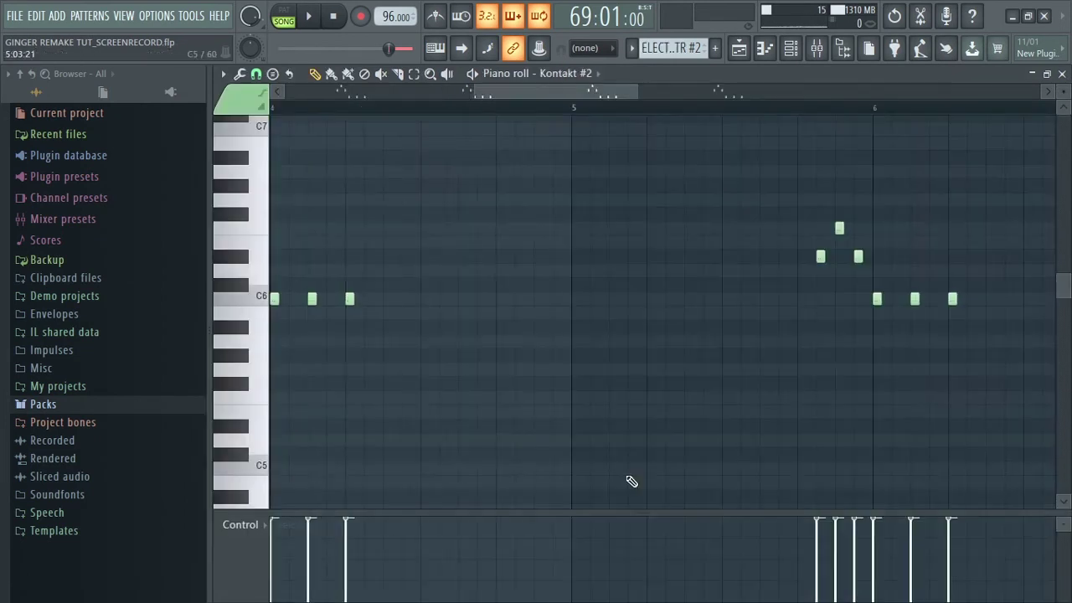
left_click_drag(552, 96, 306, 87)
left_click(315, 26)
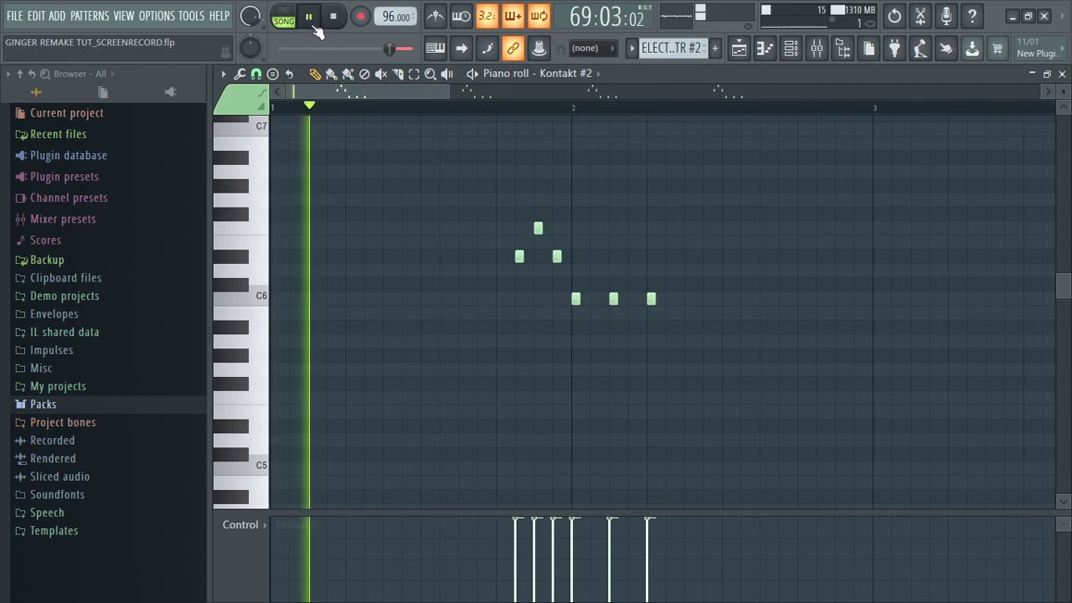
left_click_drag(450, 90, 480, 90)
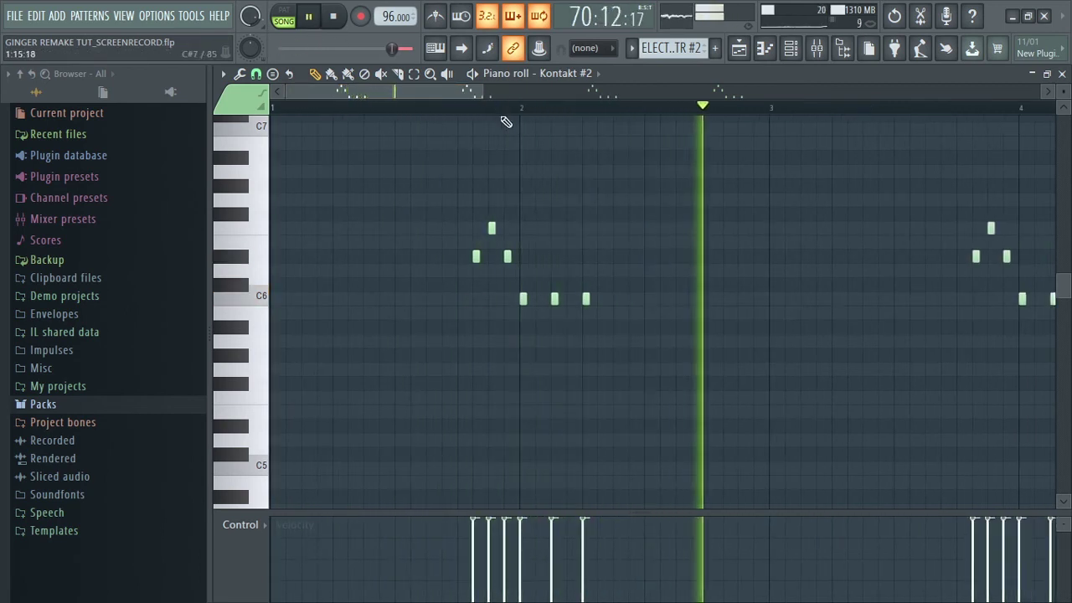
key("space")
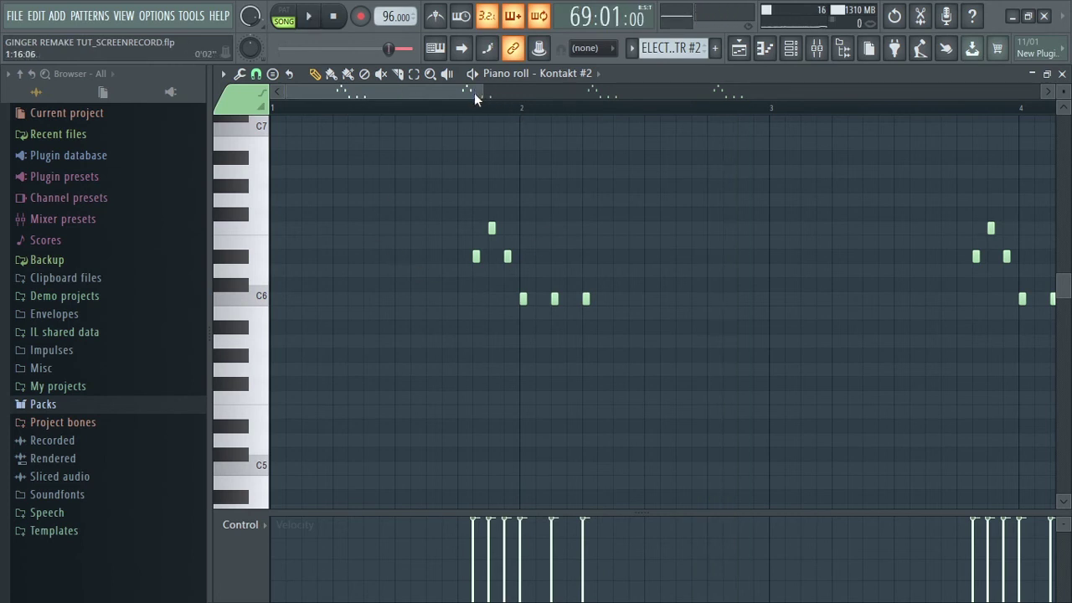
Examine the first ELECTRIC GTR #2 phrase up close, replay its lead-in and audition the F6 key
left_click_drag(475, 93, 377, 93)
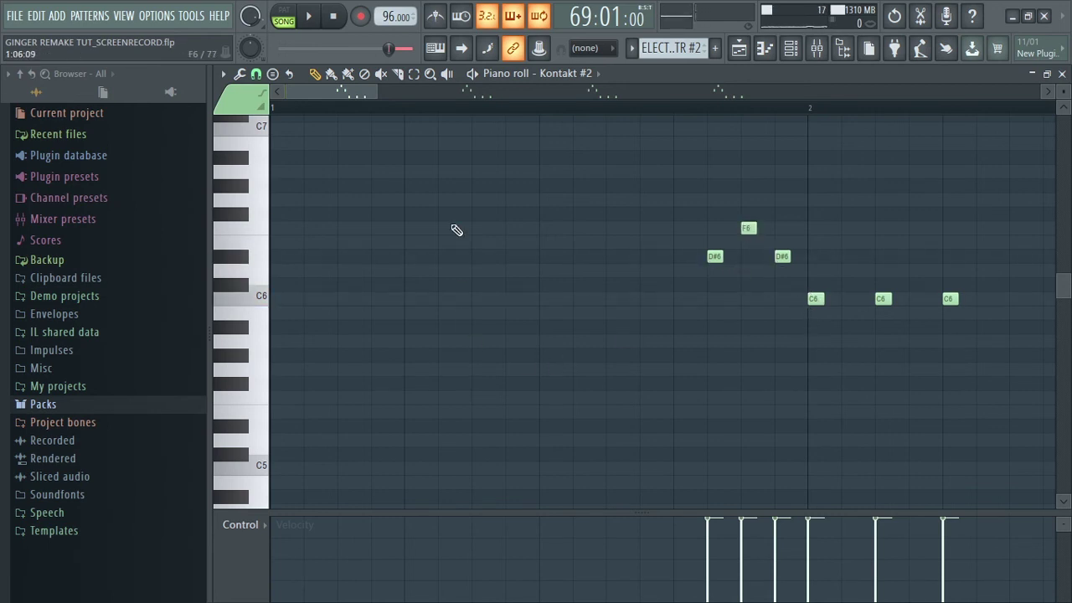
key("space")
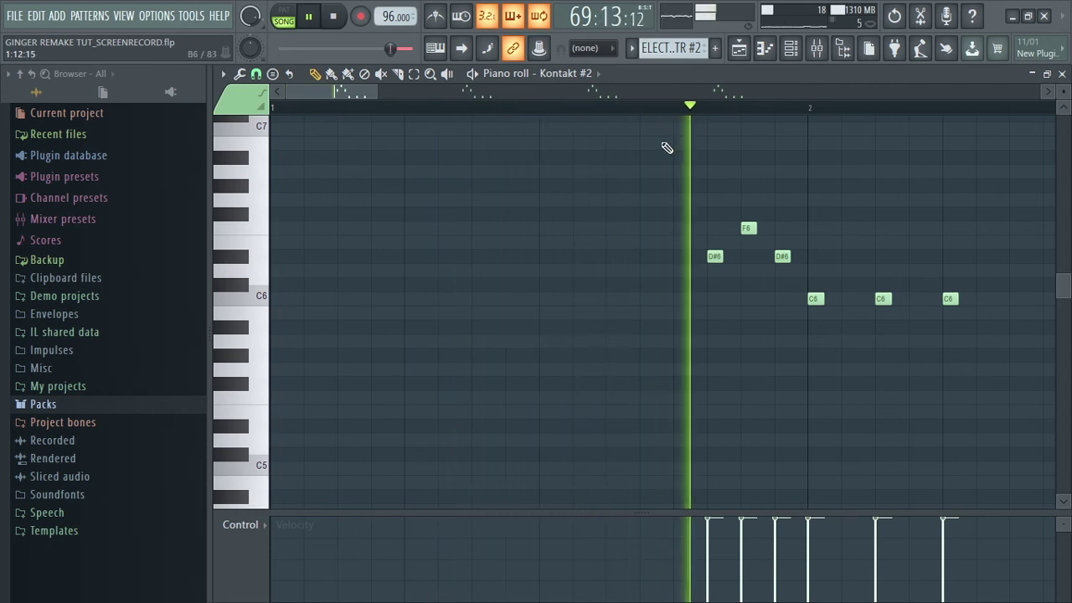
key("space")
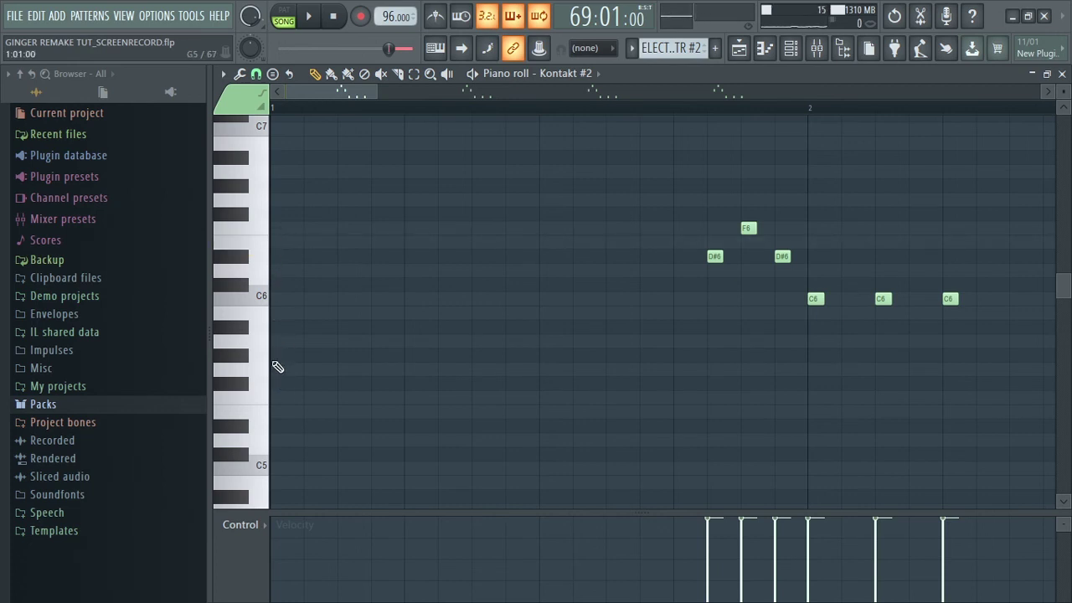
left_click(263, 236)
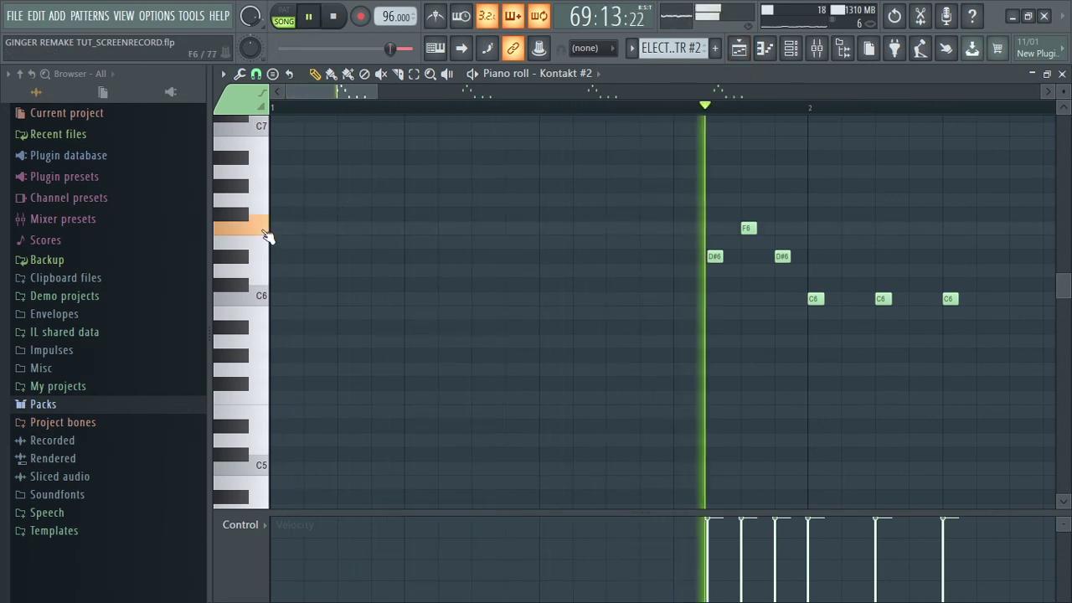
key("space")
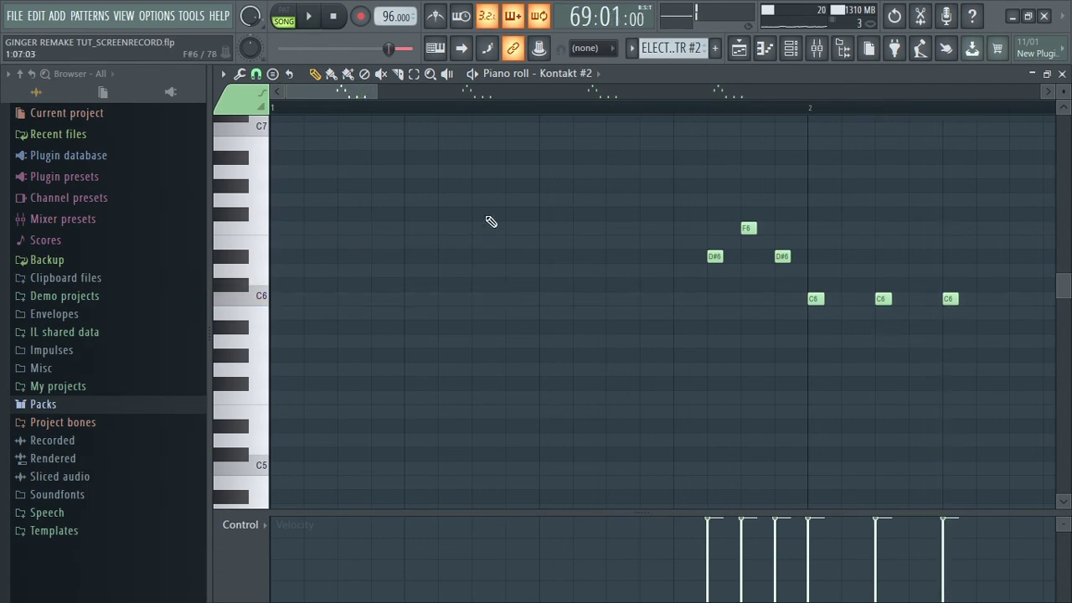
Return to the playlist and play the MODULATION section with the PREHOOK and HOOK in view
left_click(739, 49)
key("space")
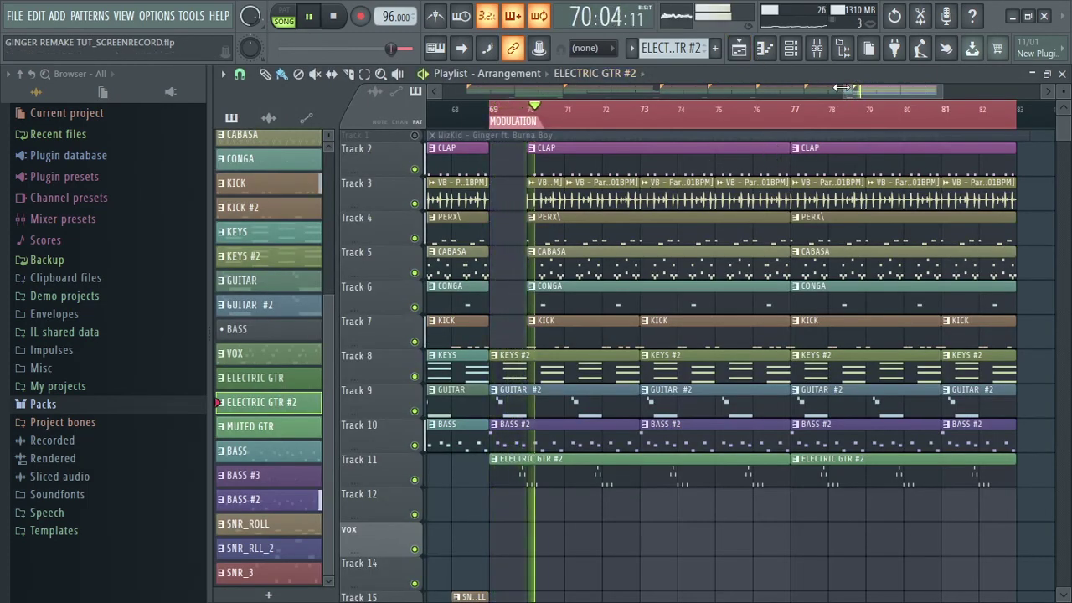
left_click_drag(842, 88, 730, 92)
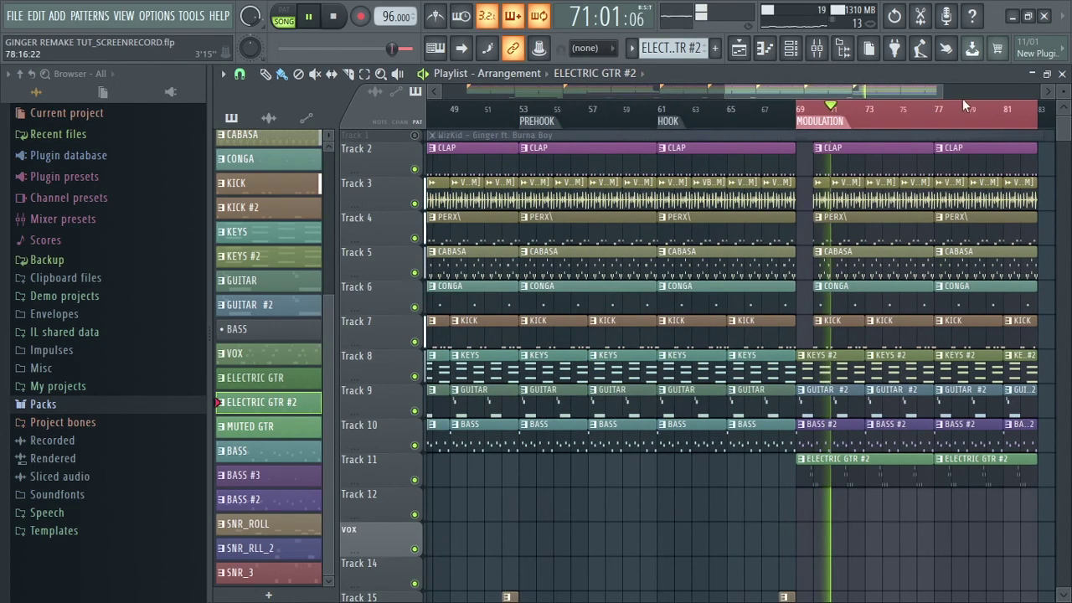
left_click_drag(942, 90, 989, 77)
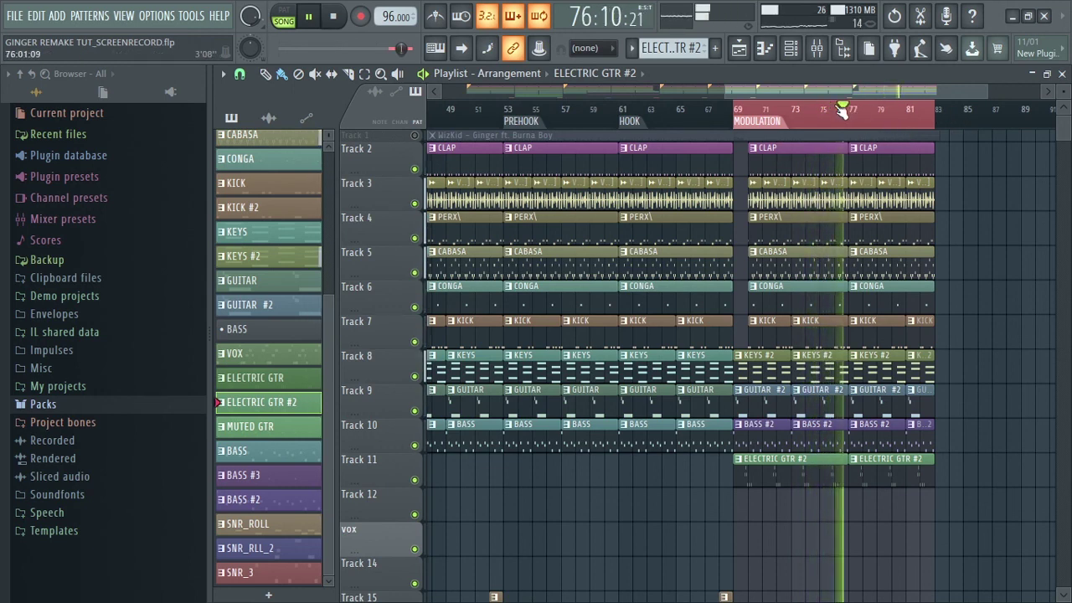
Stop playback and open Track 15's SNR_ROLL clip at bar 20 in the piano roll, with its full pattern in view
key("space")
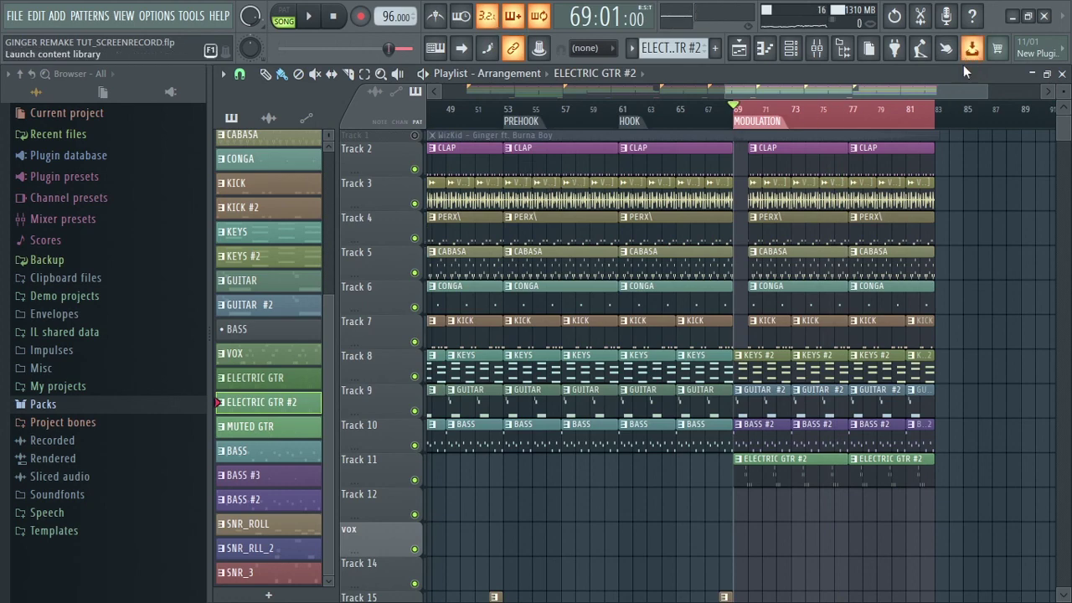
left_click_drag(955, 86, 772, 80)
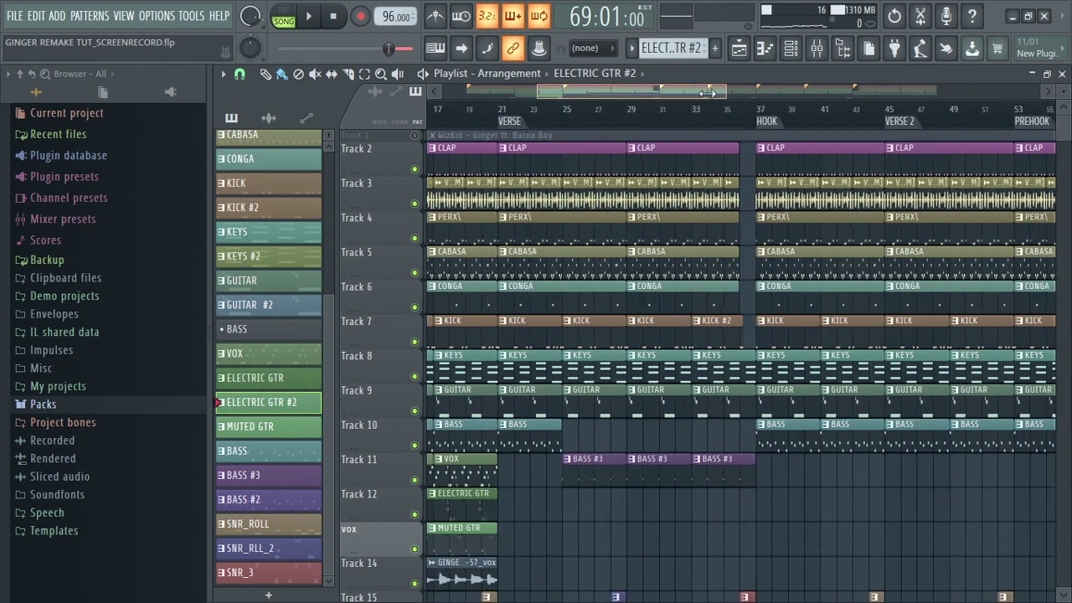
scroll(632, 206, "up", 3)
scroll(633, 205, "down", 4)
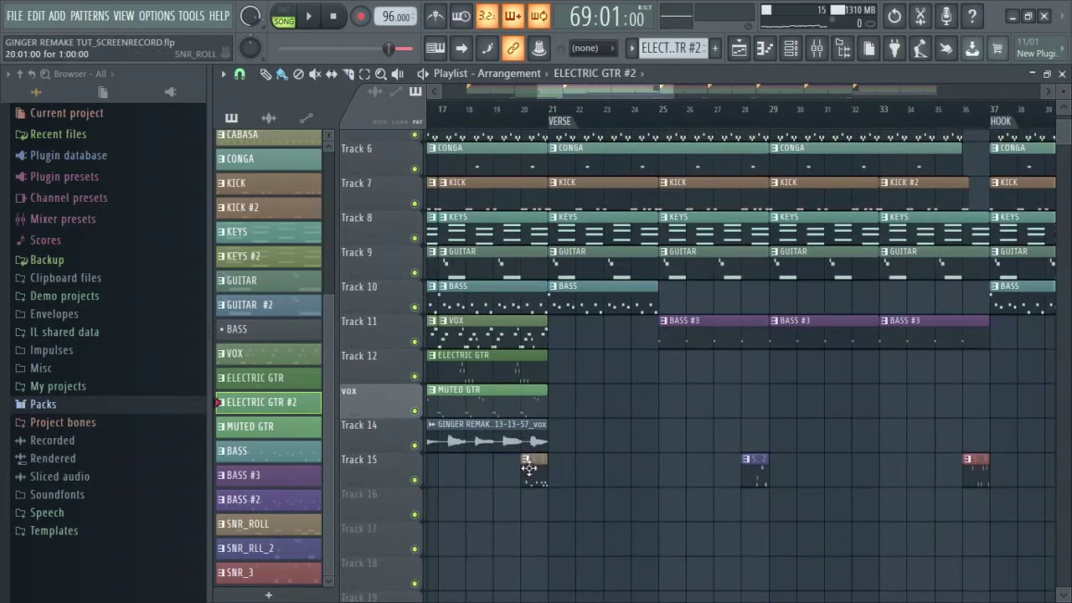
double_click(529, 468)
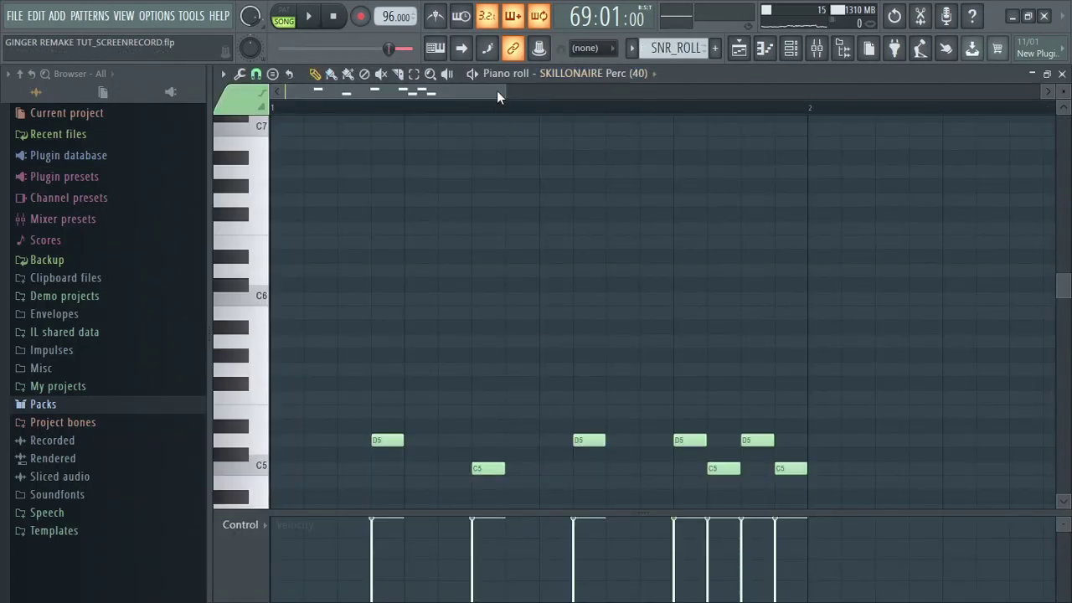
left_click_drag(502, 90, 662, 91)
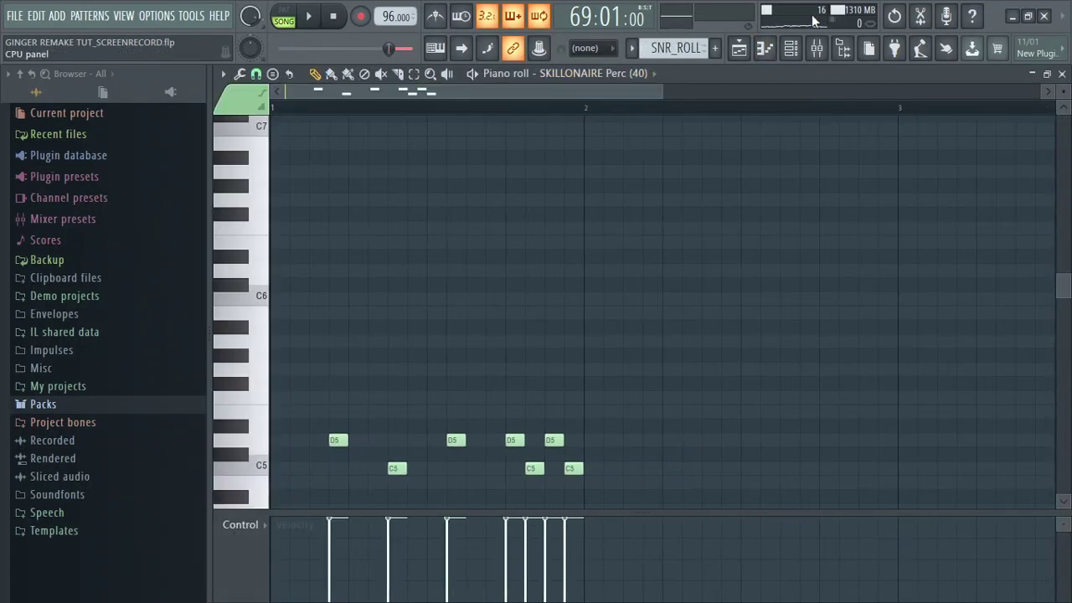
Bring up the channel rack, inspect the SKILLONAIRE Perc (40) sample settings and close them
left_click(792, 49)
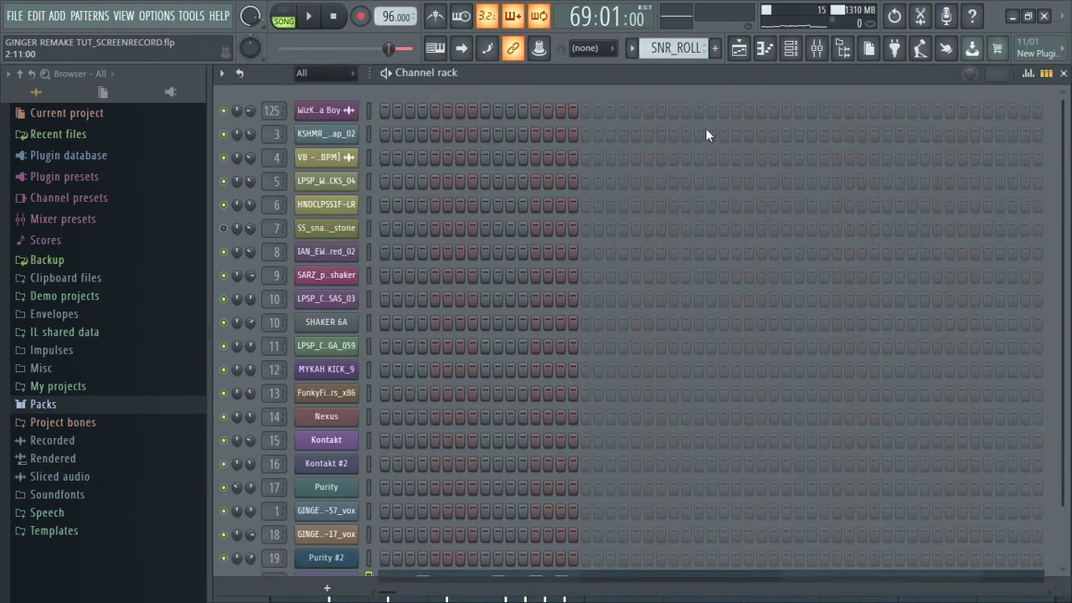
scroll(527, 309, "down", 2)
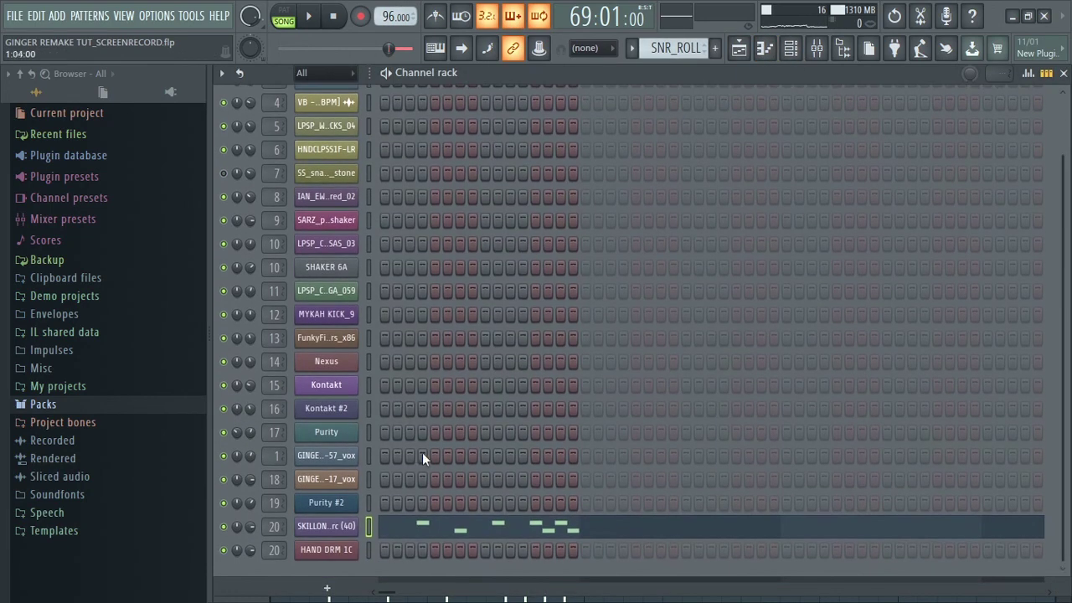
left_click(337, 528)
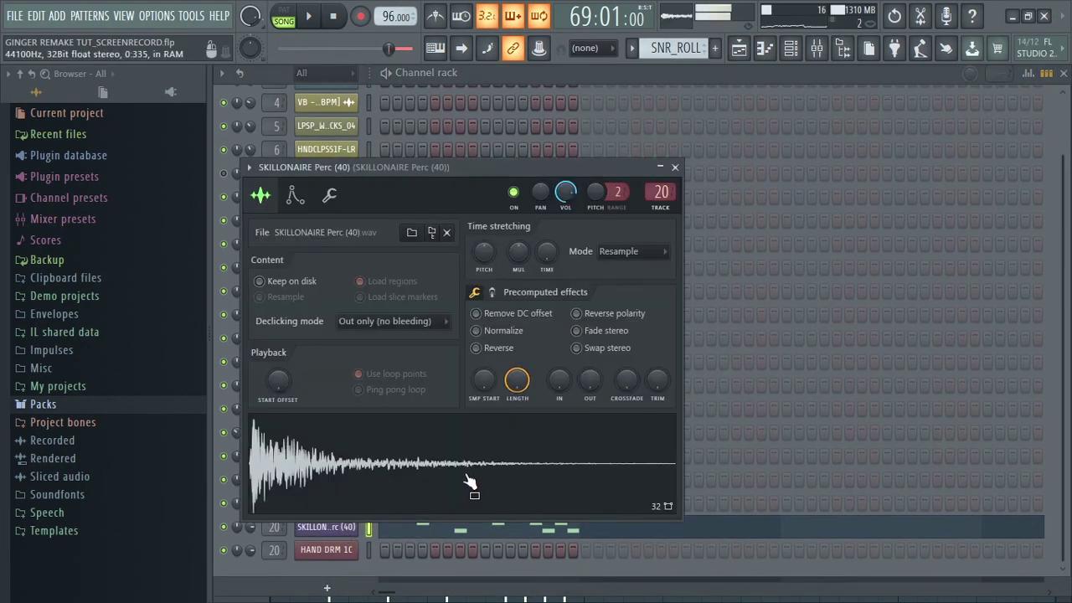
left_click(675, 168)
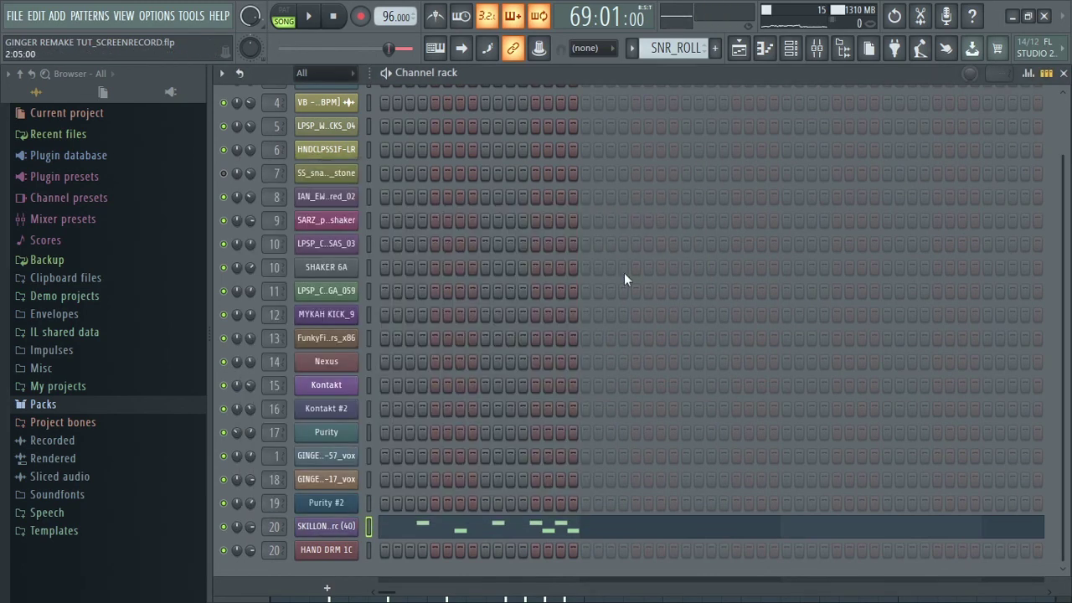
Return to the playlist, play the SNR_ROLL fill leading into the VERSE from bar 20 and stop
left_click(739, 52)
left_click(545, 120)
key("space")
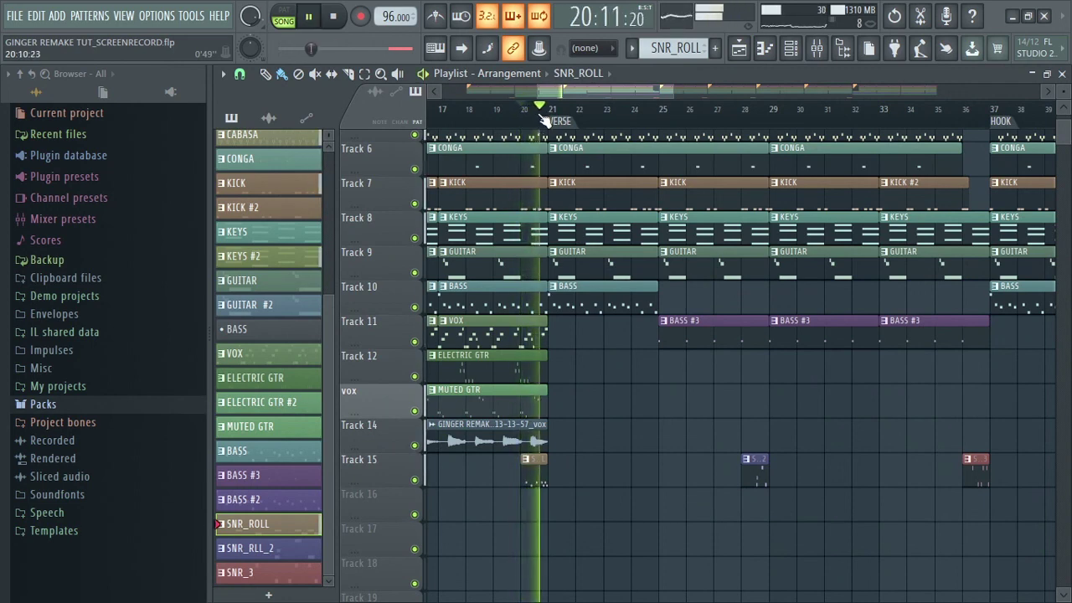
key("space")
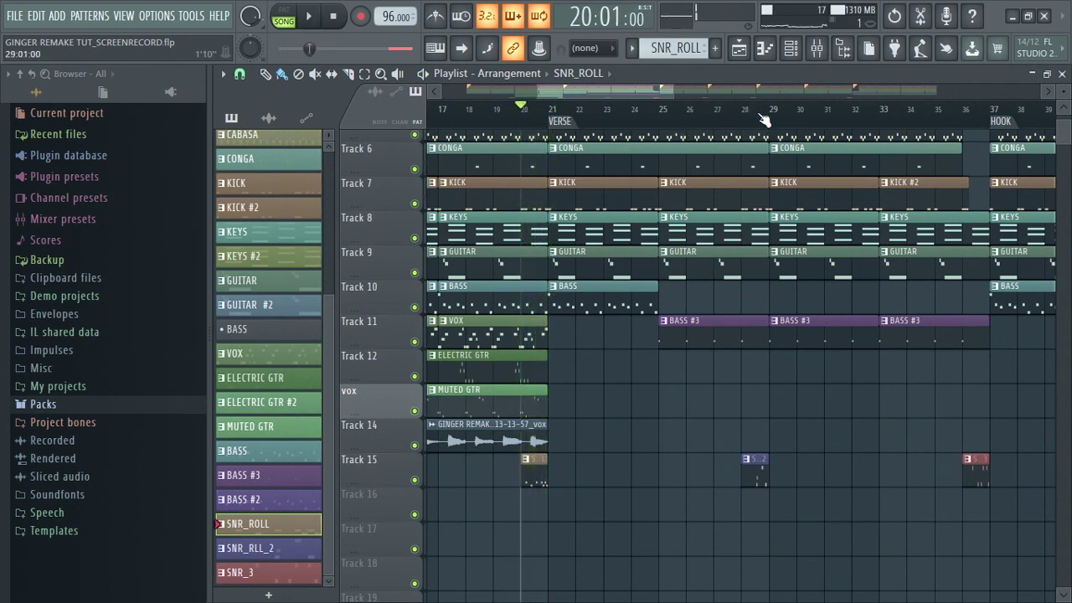
Play the SNR_RLL_2 fill on Track 15 from bar 28 and stop
left_click(764, 120)
left_click(747, 112)
key("space")
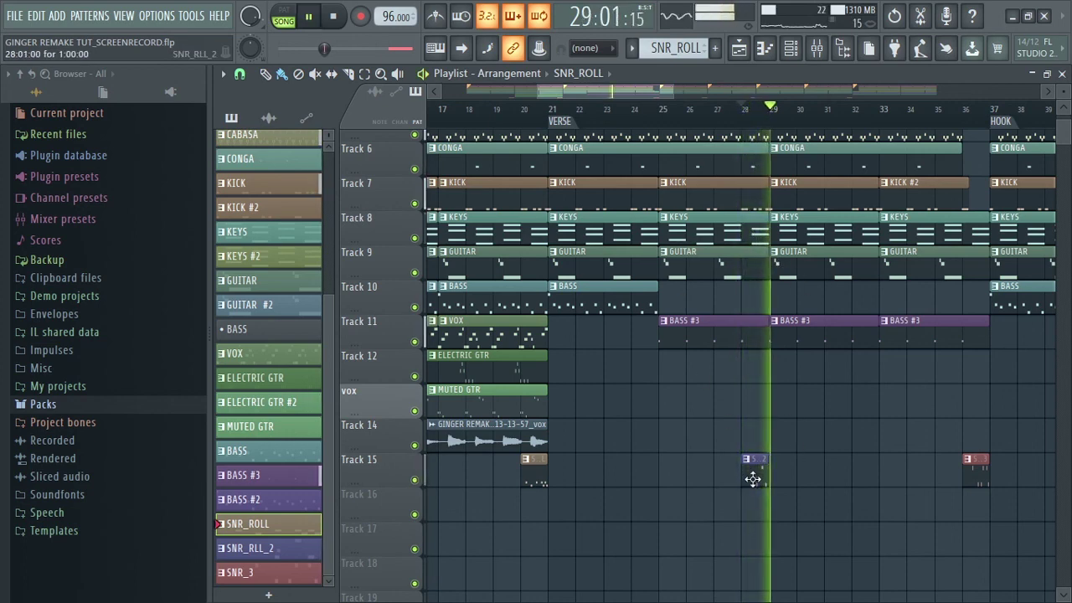
key("space")
Play the SNR_3 fill from bar 36, review the SNR_ROLL notes in the piano roll, and stop back in the playlist
left_click(964, 123)
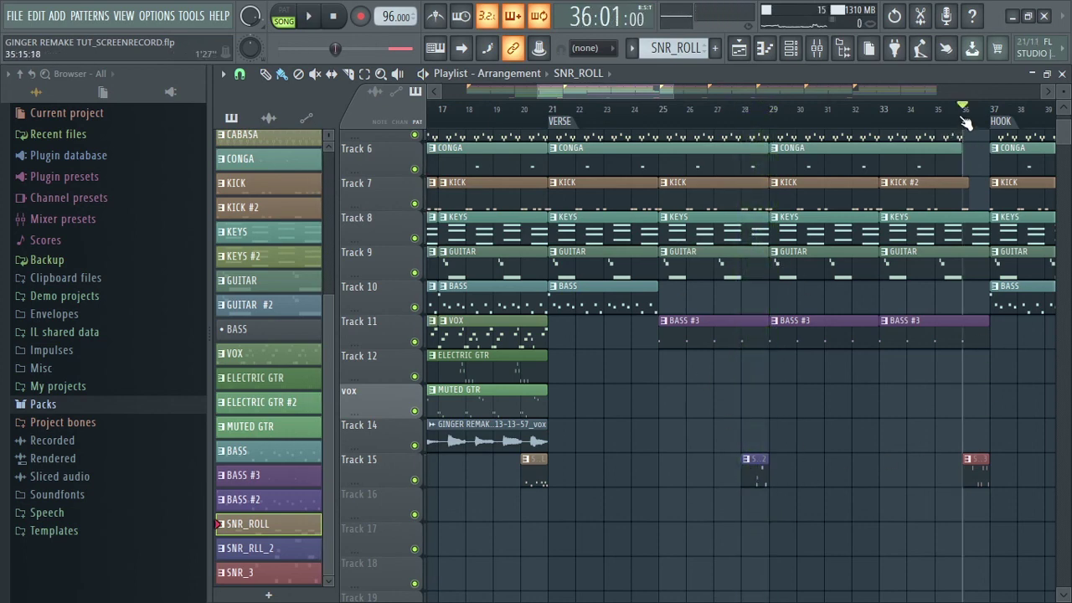
left_click_drag(669, 87, 700, 117)
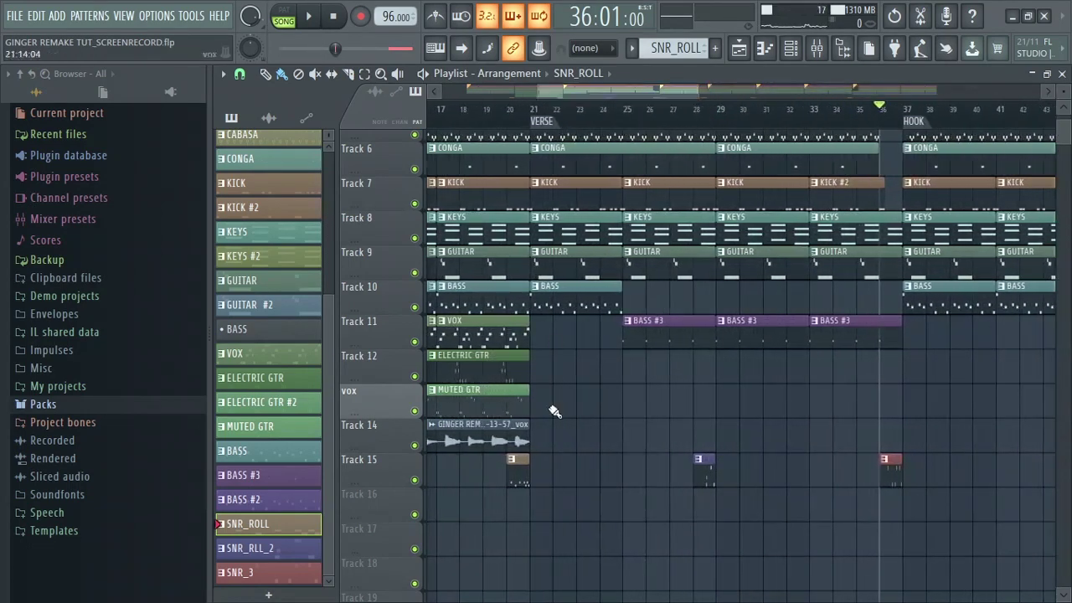
double_click(513, 466)
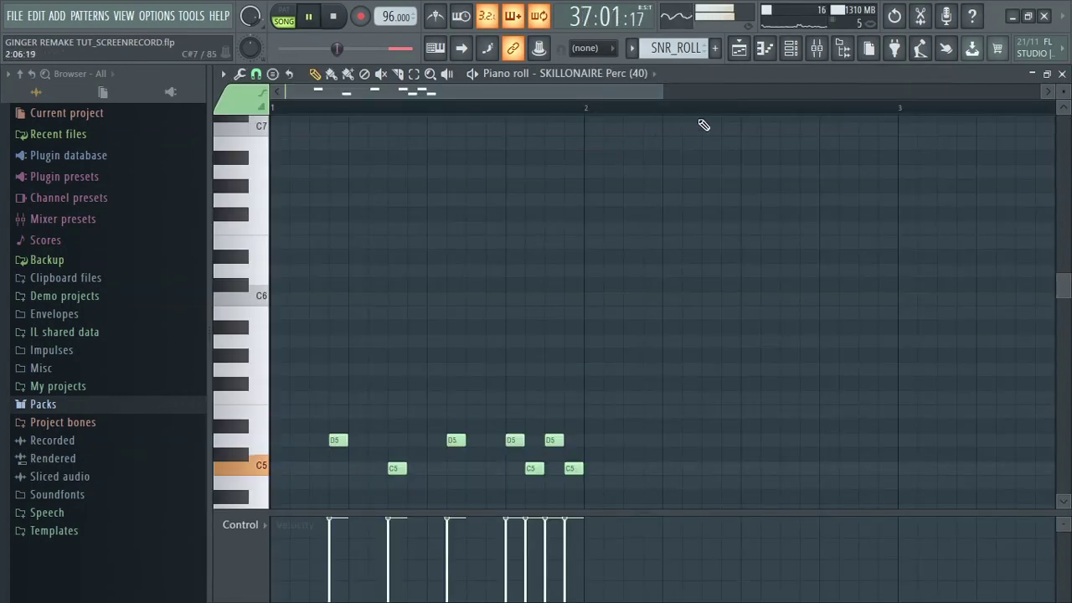
left_click(739, 51)
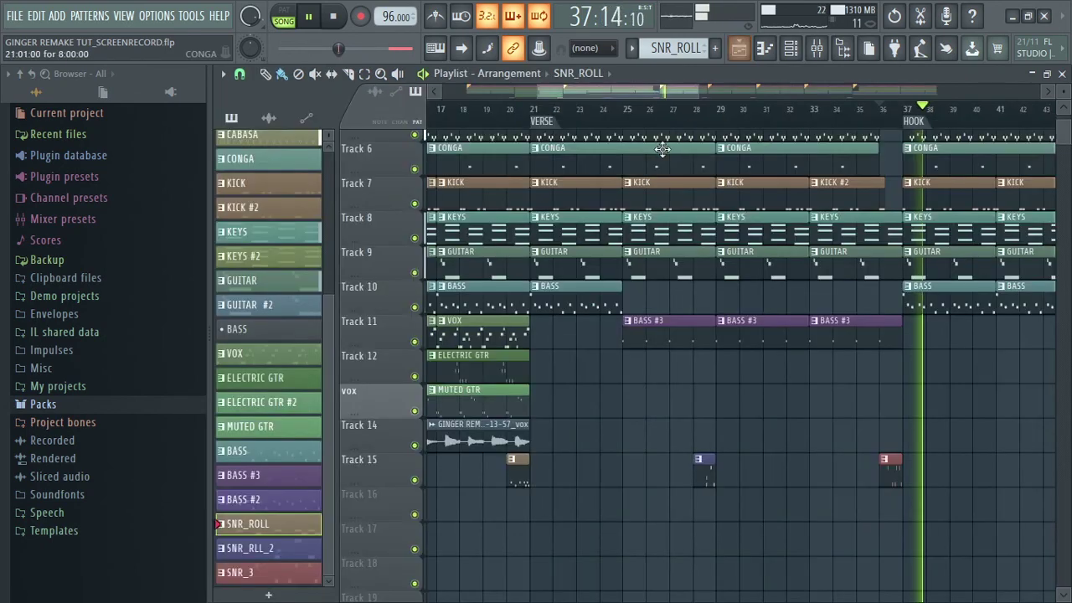
left_click_drag(696, 88, 864, 92)
key("space")
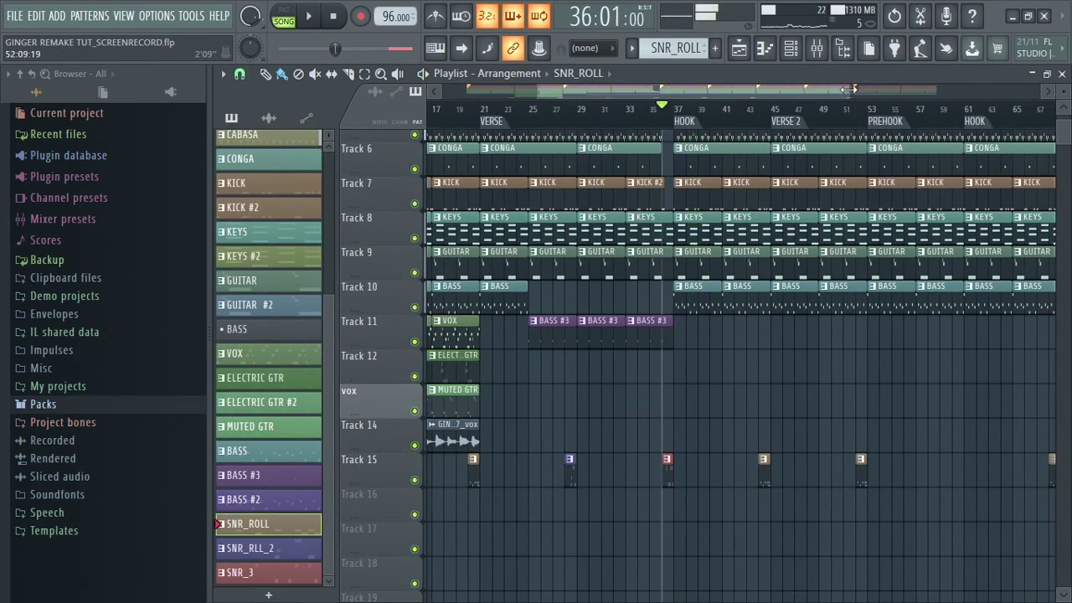
With the whole arrangement in view, play the MODULATION section from bar 79, the first HOOK from bar 6, and stop
left_click_drag(844, 89, 1062, 105)
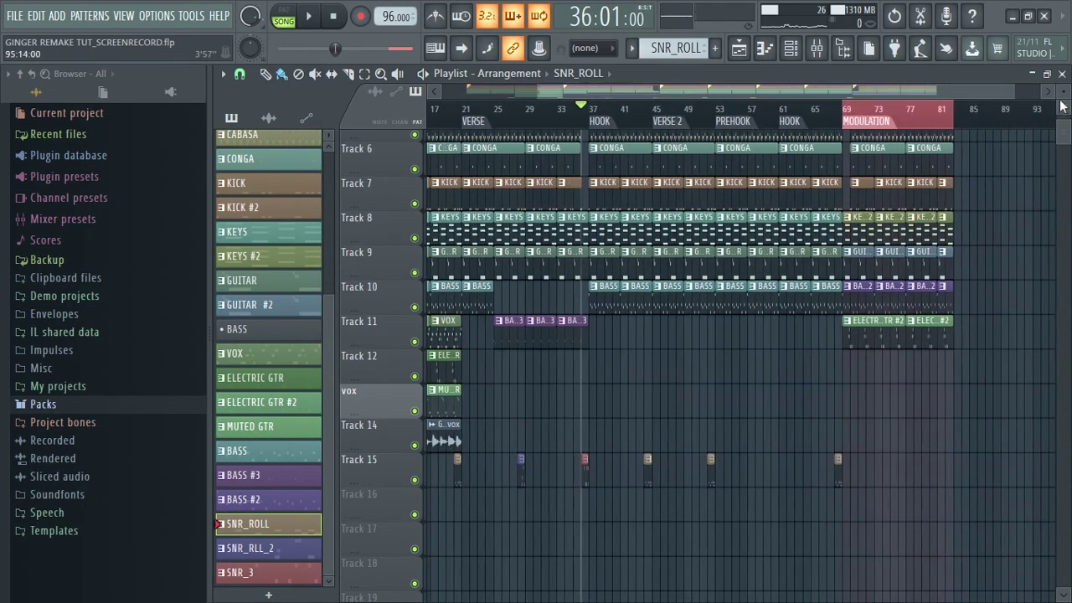
scroll(696, 335, "down", 3)
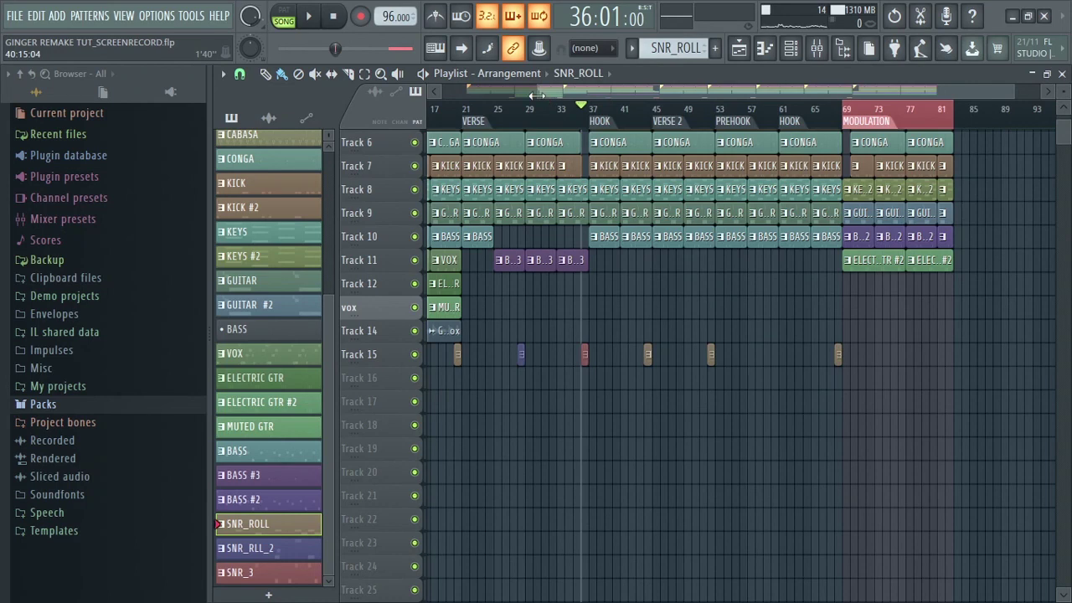
left_click_drag(536, 96, 467, 92)
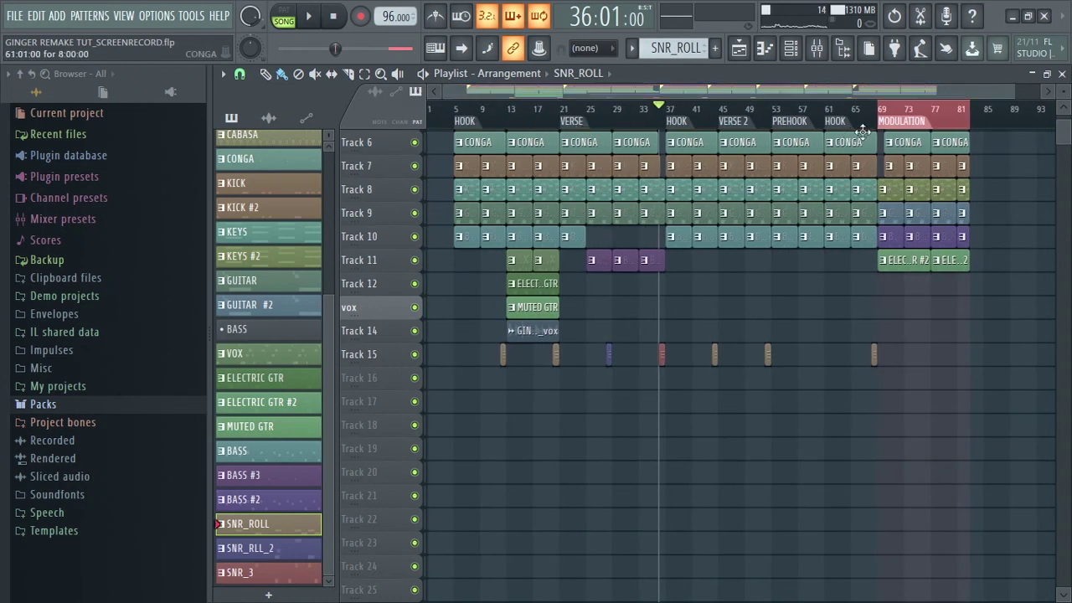
left_click(945, 109)
key("space")
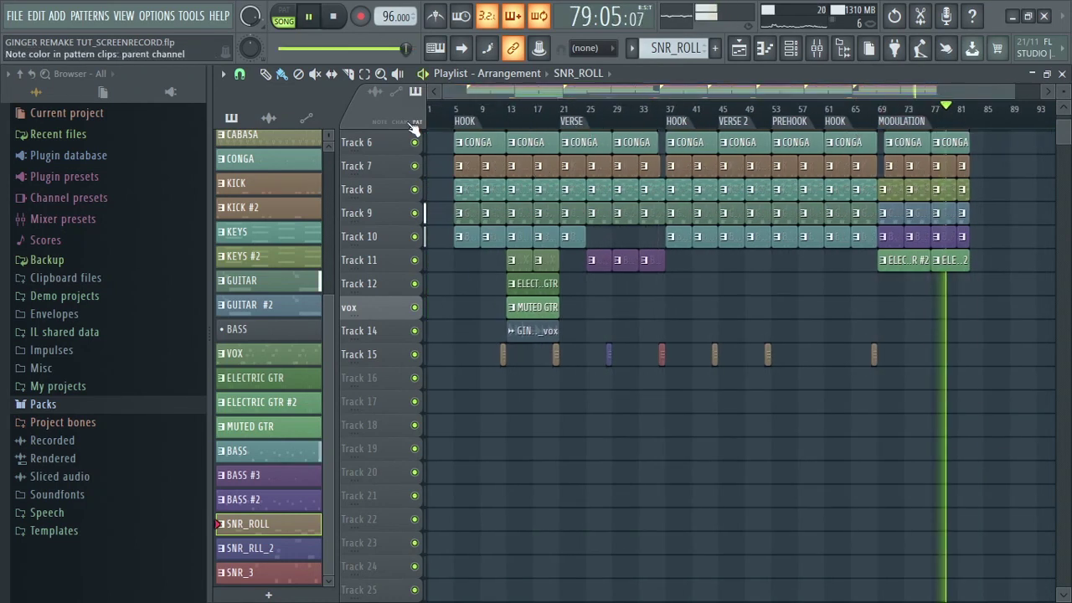
left_click(460, 109)
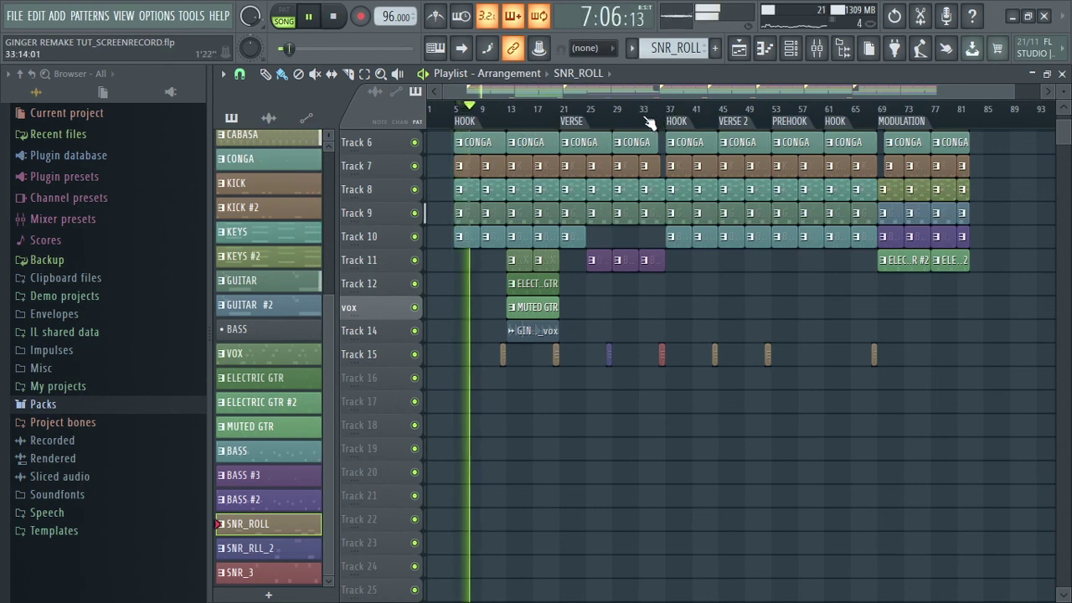
left_click(333, 17)
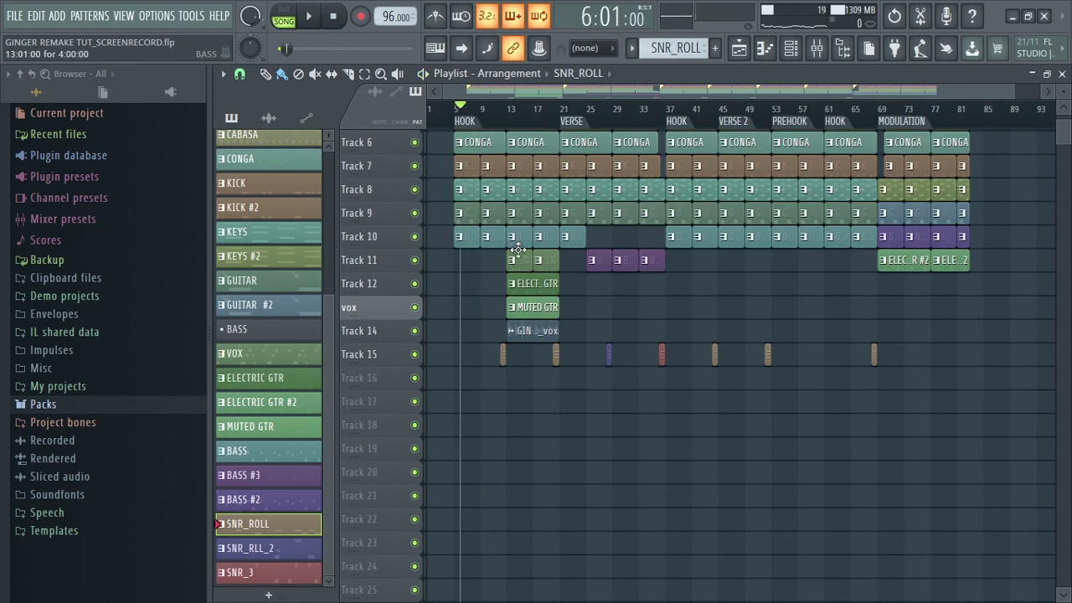